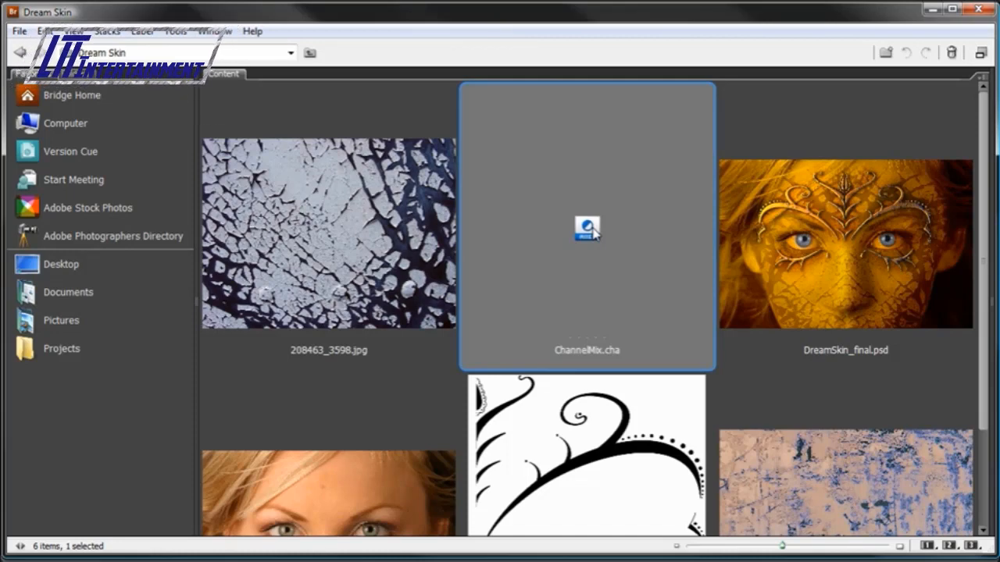
Look through the Dream Skin project files: DreamSkin_final.psd, eyes.psd, Henna.jpg and MetalTexture.psd.
{"action": "left_click", "coordinate": [845, 235]}
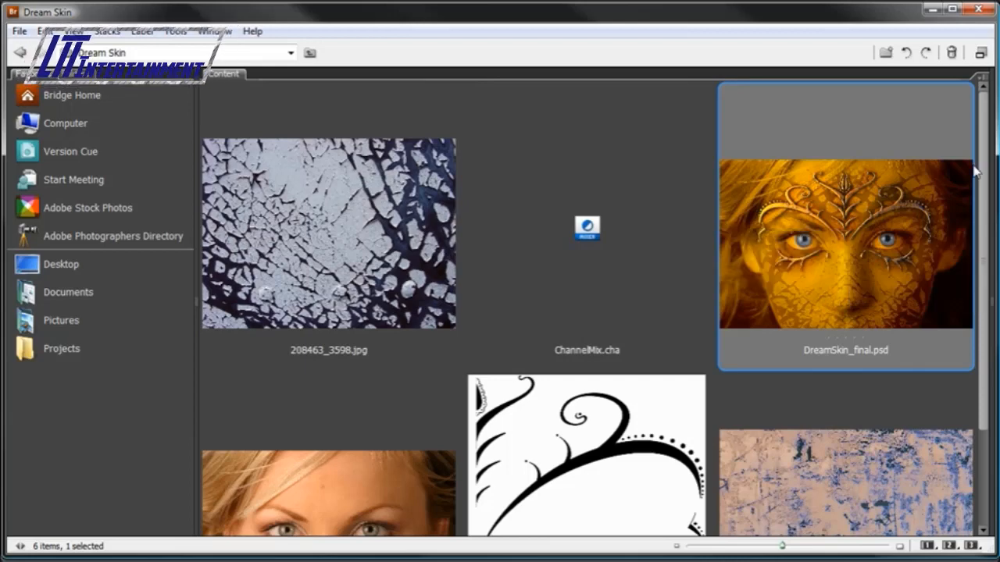
{"action": "left_click_drag", "start_coordinate": [983, 164], "coordinate": [989, 346]}
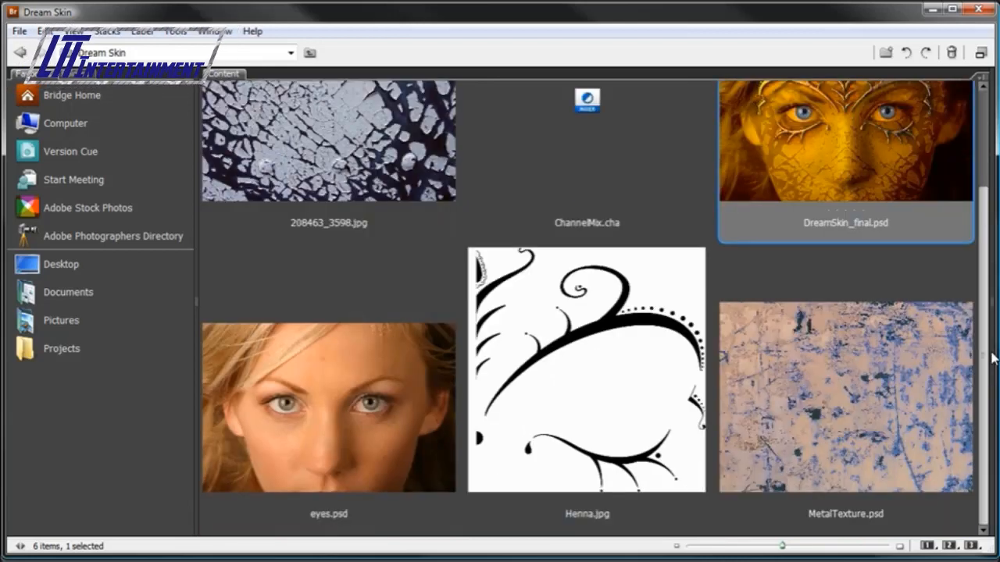
{"action": "left_click", "coordinate": [355, 375]}
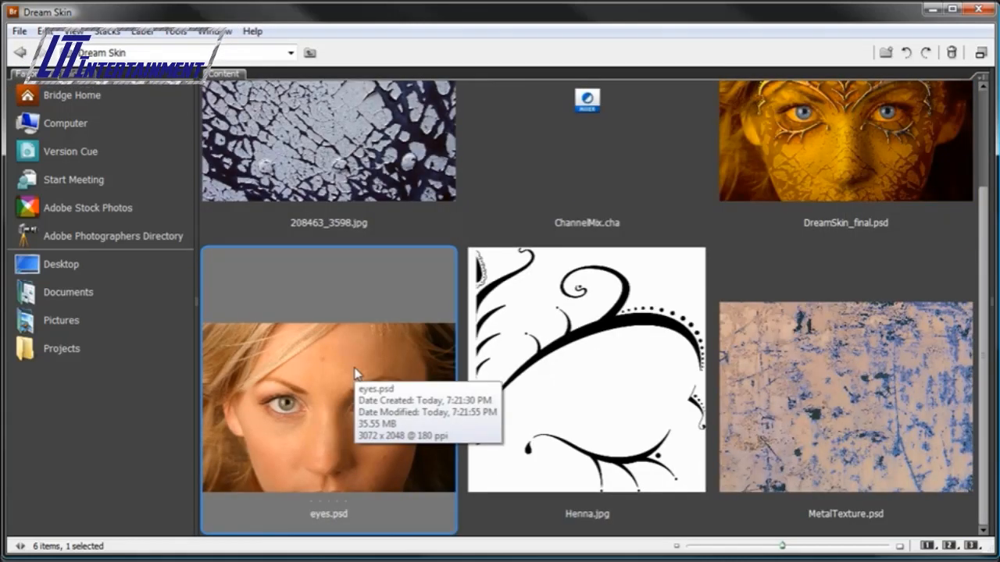
{"action": "left_click", "coordinate": [558, 355]}
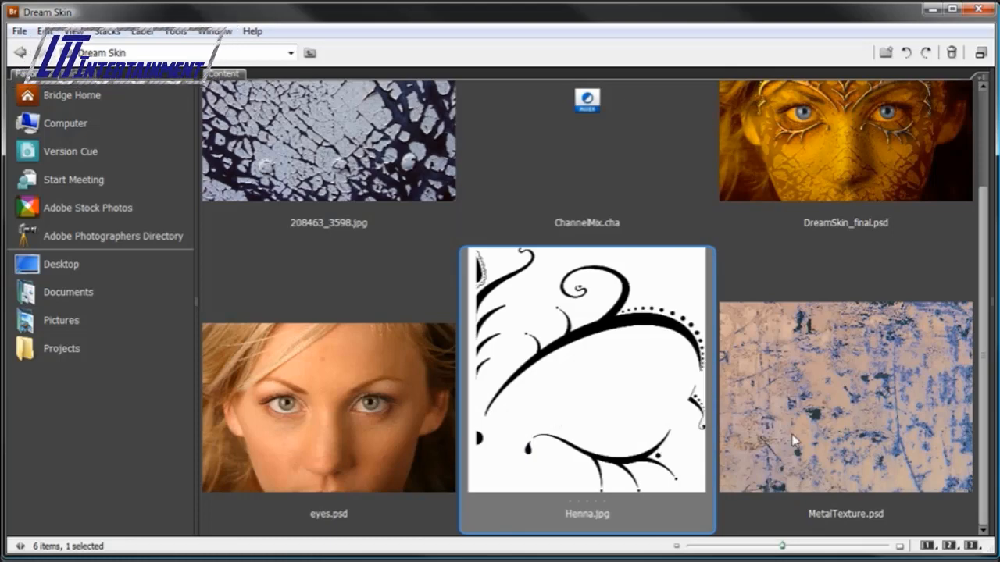
{"action": "left_click", "coordinate": [842, 436]}
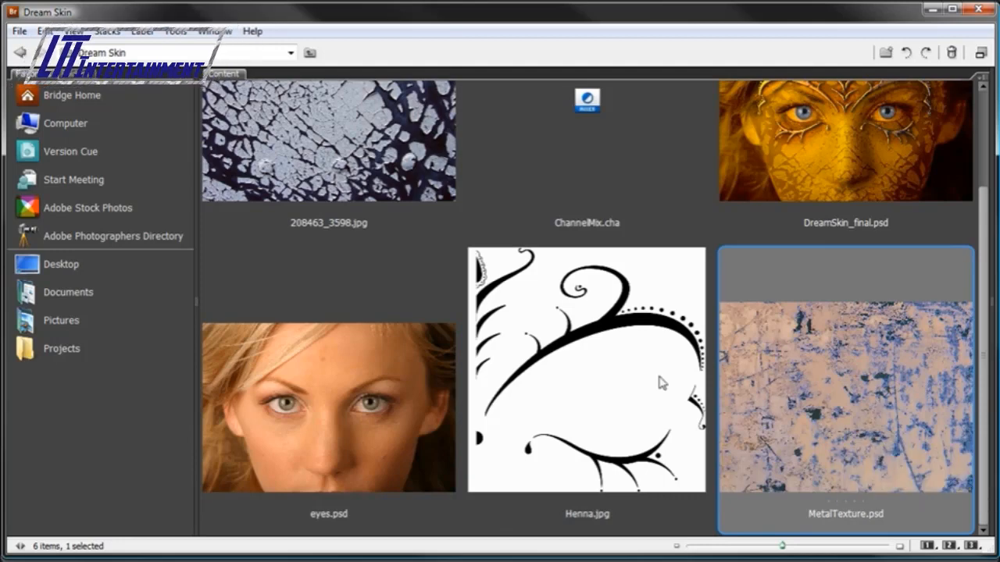
{"action": "left_click", "coordinate": [577, 337]}
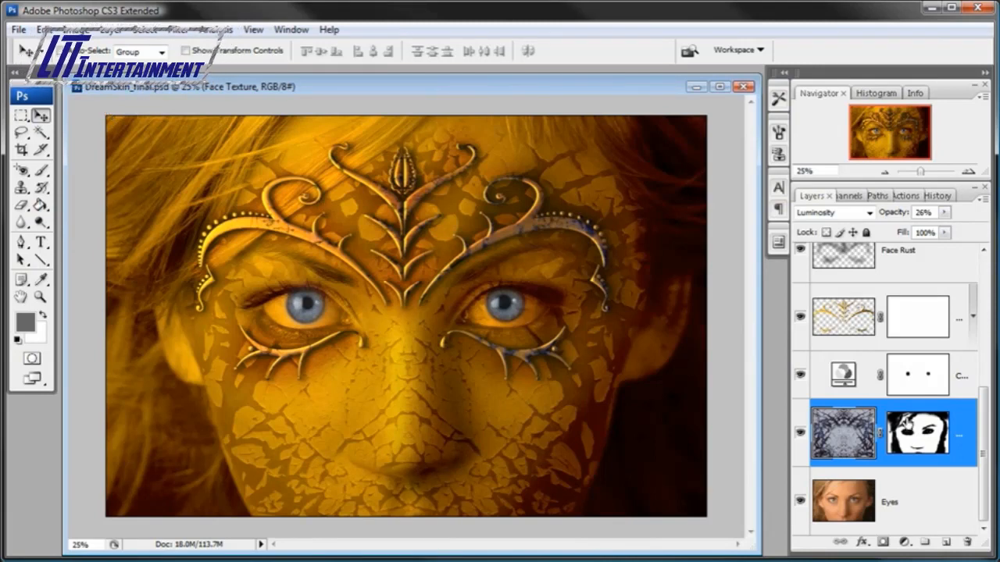
Hide every layer above the Eyes layer in DreamSkin_final.psd and select the Eyes layer to view the original portrait.
{"action": "left_click_drag", "start_coordinate": [984, 457], "coordinate": [986, 337]}
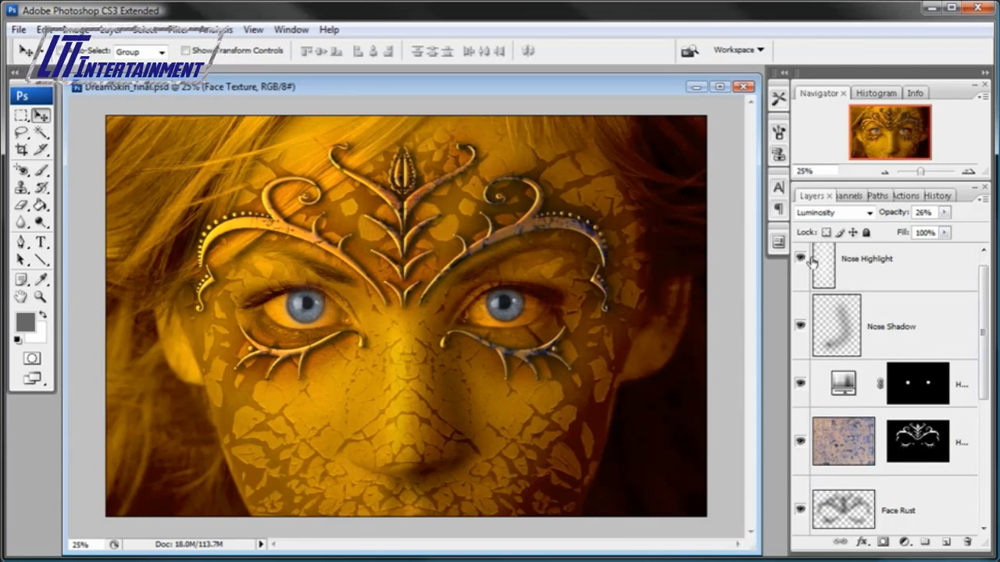
{"action": "left_click_drag", "start_coordinate": [801, 258], "coordinate": [803, 471]}
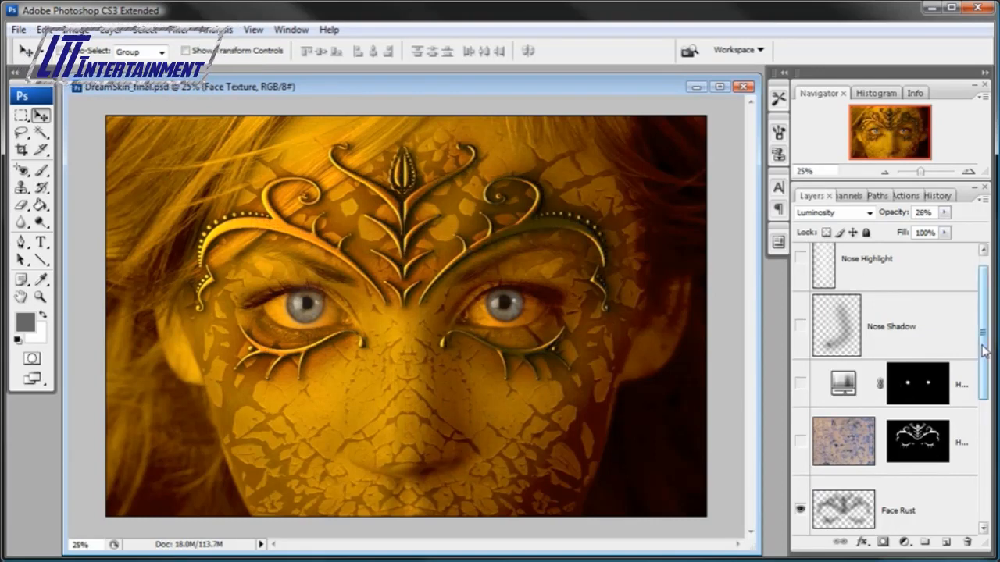
{"action": "left_click_drag", "start_coordinate": [982, 358], "coordinate": [982, 420]}
{"action": "left_click_drag", "start_coordinate": [800, 385], "coordinate": [800, 453]}
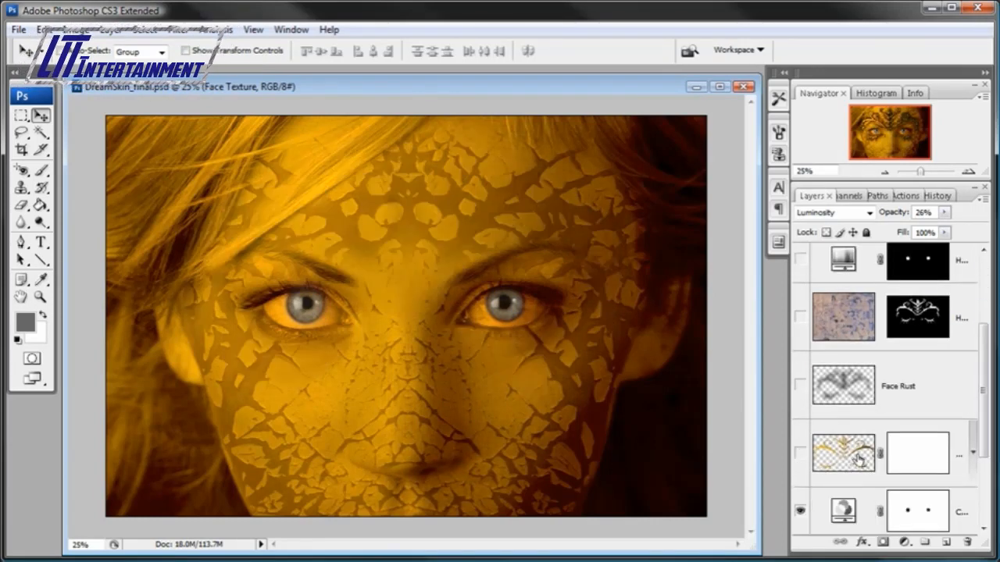
{"action": "left_click_drag", "start_coordinate": [982, 414], "coordinate": [982, 488]}
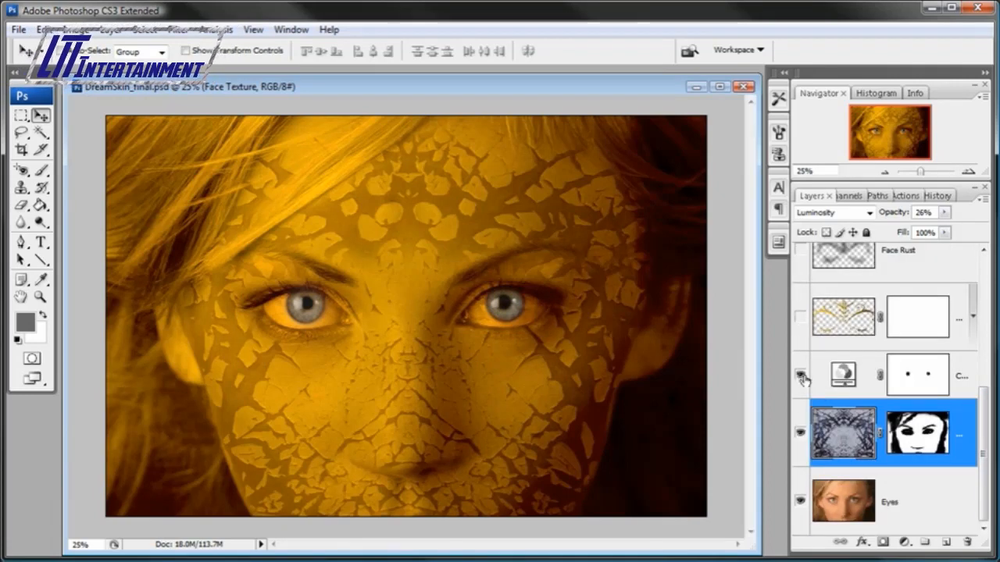
{"action": "left_click", "coordinate": [801, 428]}
{"action": "left_click", "coordinate": [923, 503]}
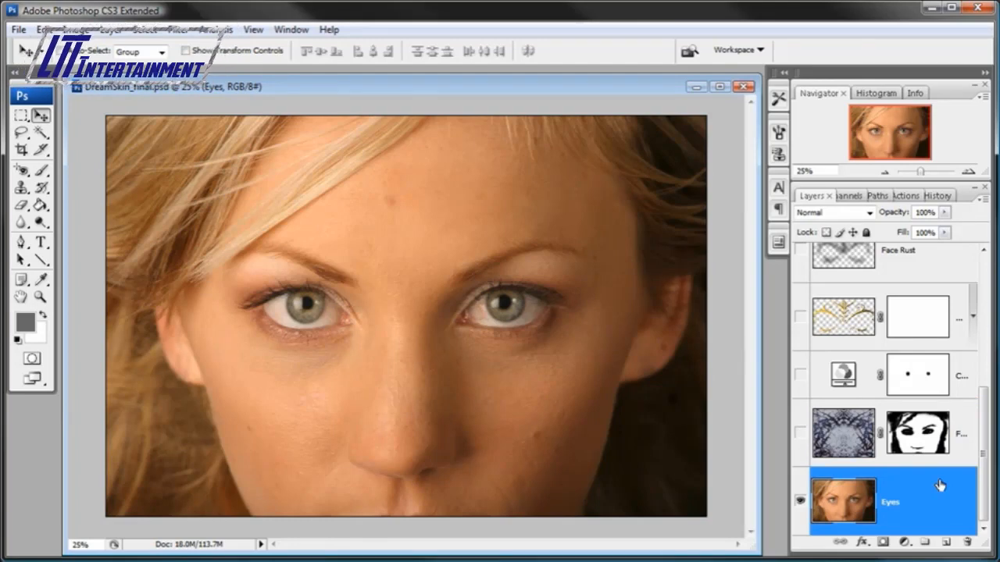
Show the Face Texture and Channel Mixer 1 layers again and select the Channel Mixer 1 layer.
{"action": "left_click", "coordinate": [801, 431]}
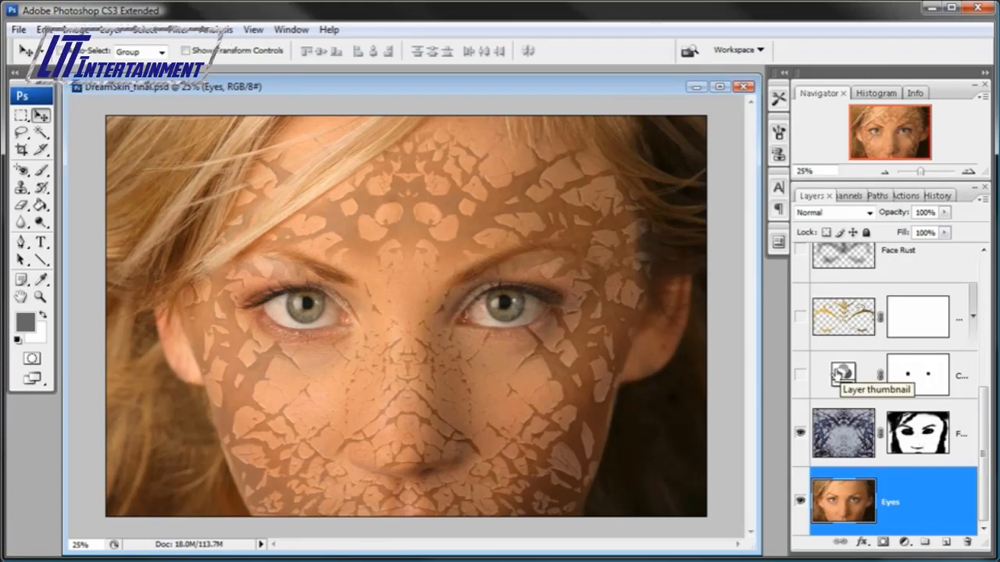
{"action": "left_click", "coordinate": [800, 376]}
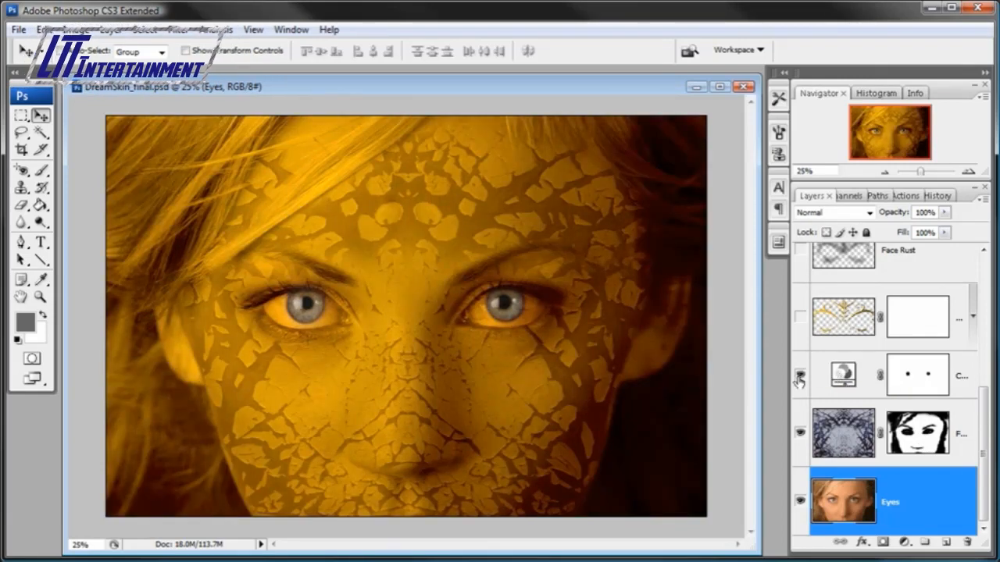
{"action": "left_click", "coordinate": [842, 376]}
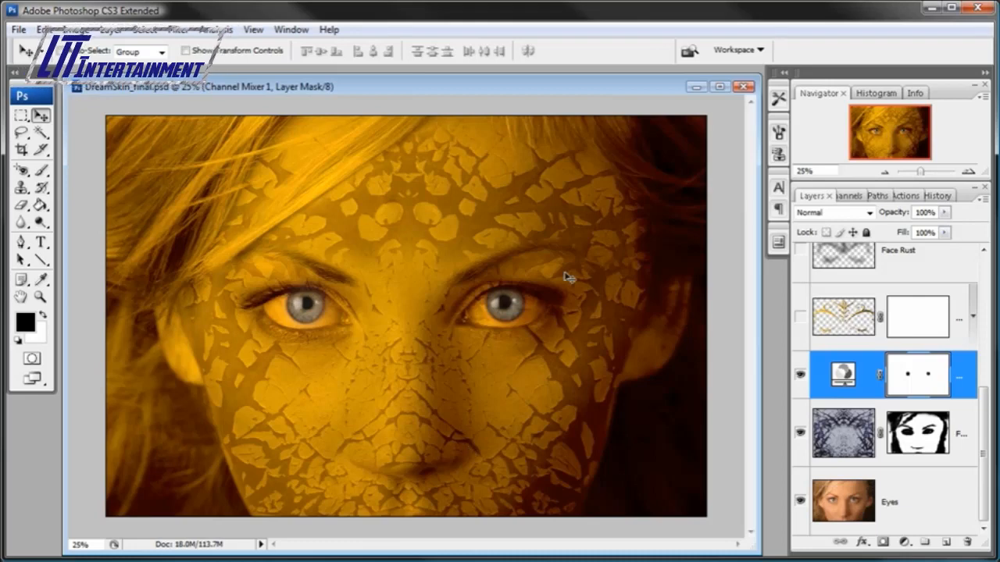
Show the golden henna ornament layer, the Face Rust layer and the Henna Texture layer again.
{"action": "left_click", "coordinate": [800, 317]}
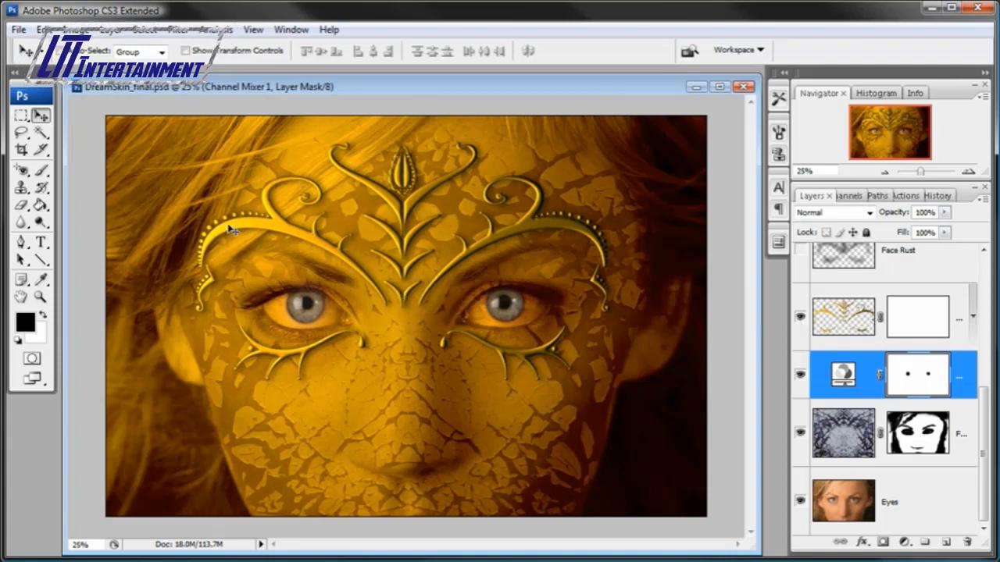
{"action": "left_click_drag", "start_coordinate": [984, 425], "coordinate": [985, 381]}
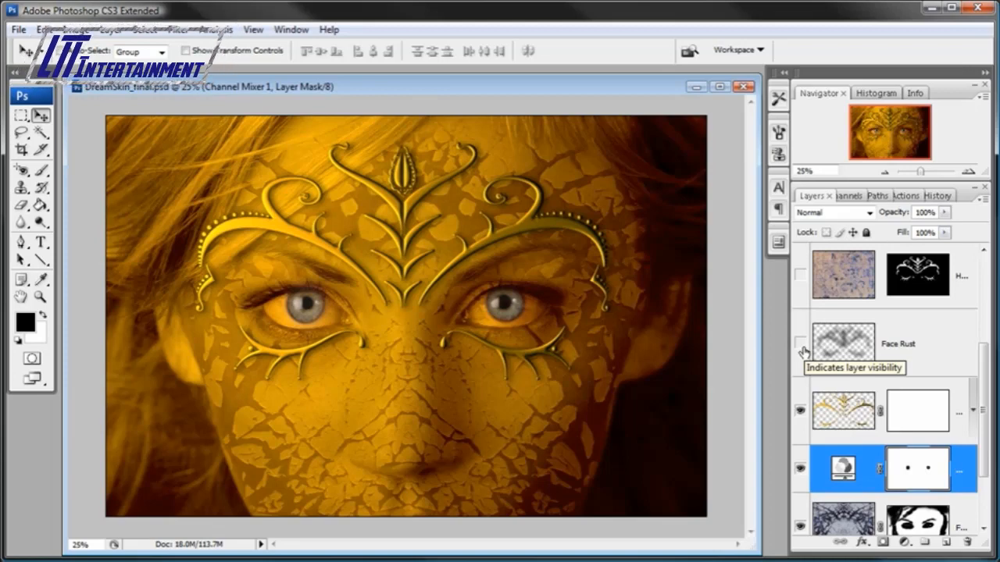
{"action": "left_click", "coordinate": [802, 350]}
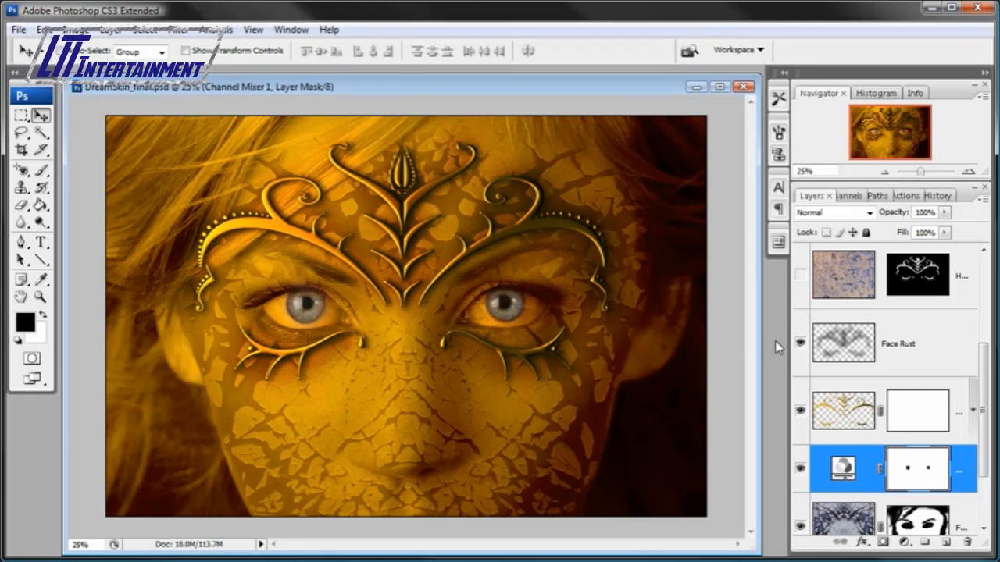
{"action": "scroll", "coordinate": [898, 390], "scroll_direction": "up", "scroll_amount": 3}
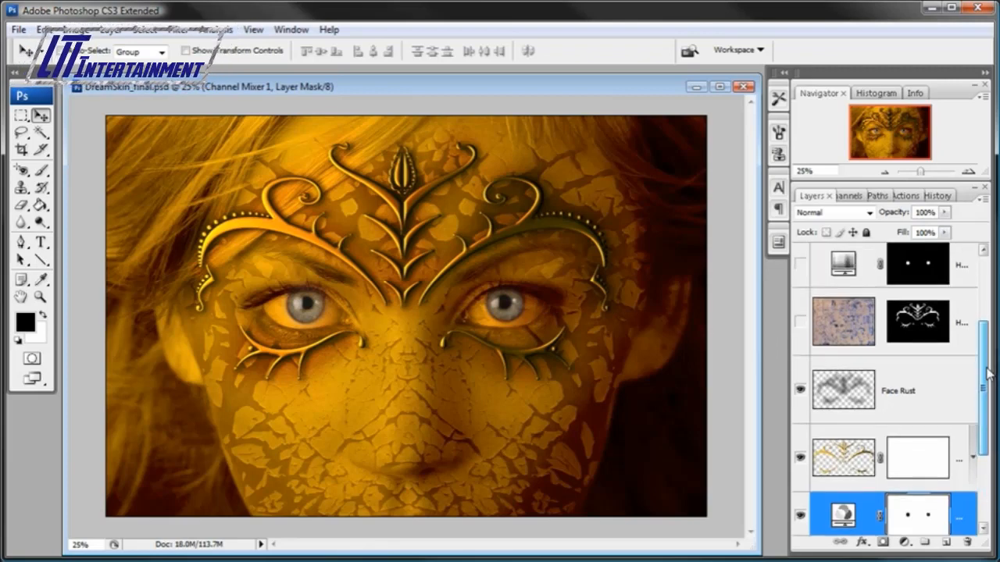
{"action": "left_click", "coordinate": [801, 340]}
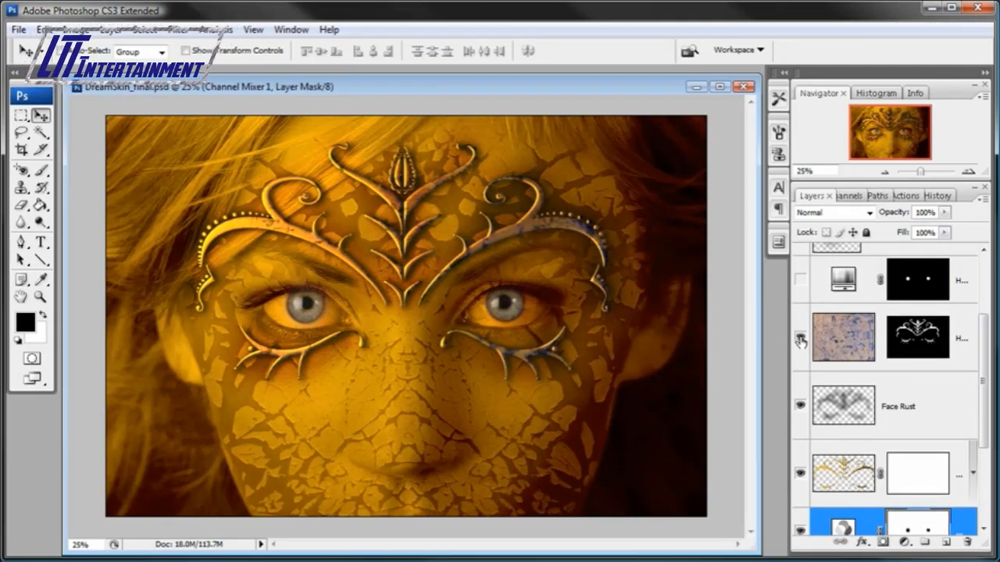
Zoom in to 50% on the eyes, compare them with the eye-masked adjustment layer toggled, and select the Henna Texture layer.
{"action": "left_click", "coordinate": [40, 297]}
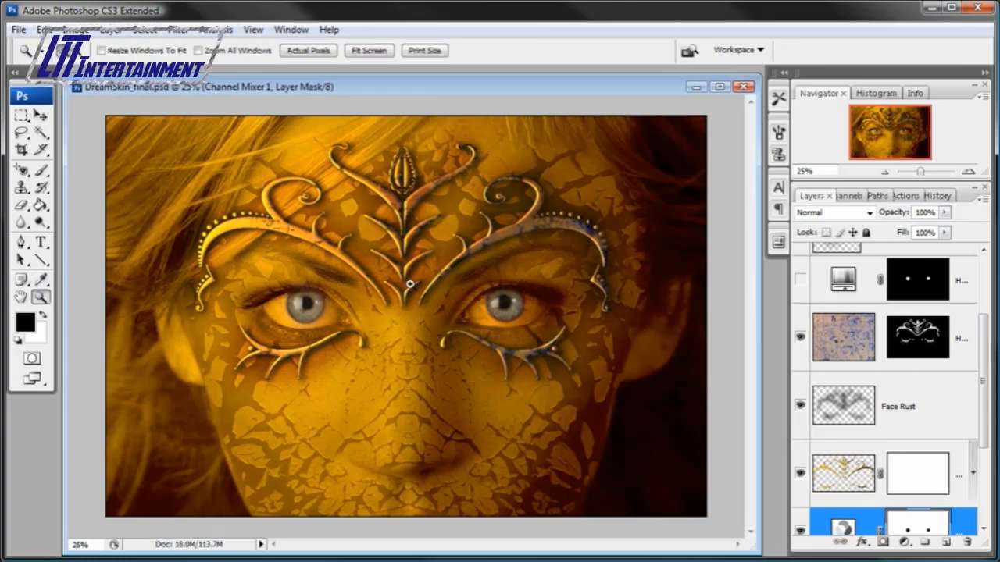
{"action": "left_click", "coordinate": [409, 284]}
{"action": "left_click", "coordinate": [409, 284]}
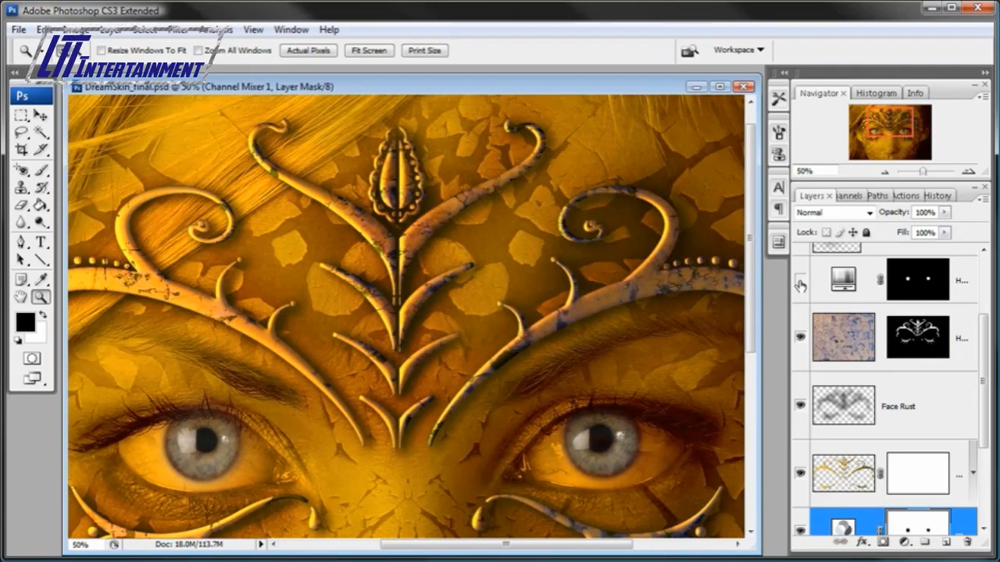
{"action": "mouse_move", "coordinate": [751, 234]}
{"action": "left_mouse_down"}
{"action": "mouse_move", "coordinate": [751, 303]}
{"action": "mouse_move", "coordinate": [753, 253]}
{"action": "left_mouse_up"}
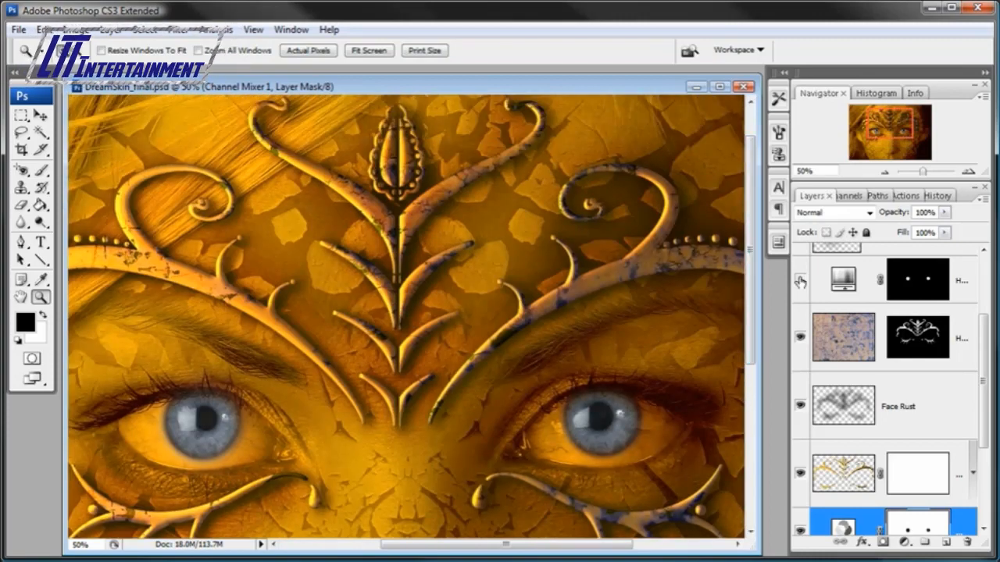
{"action": "left_click", "coordinate": [799, 283]}
{"action": "left_click", "coordinate": [969, 352]}
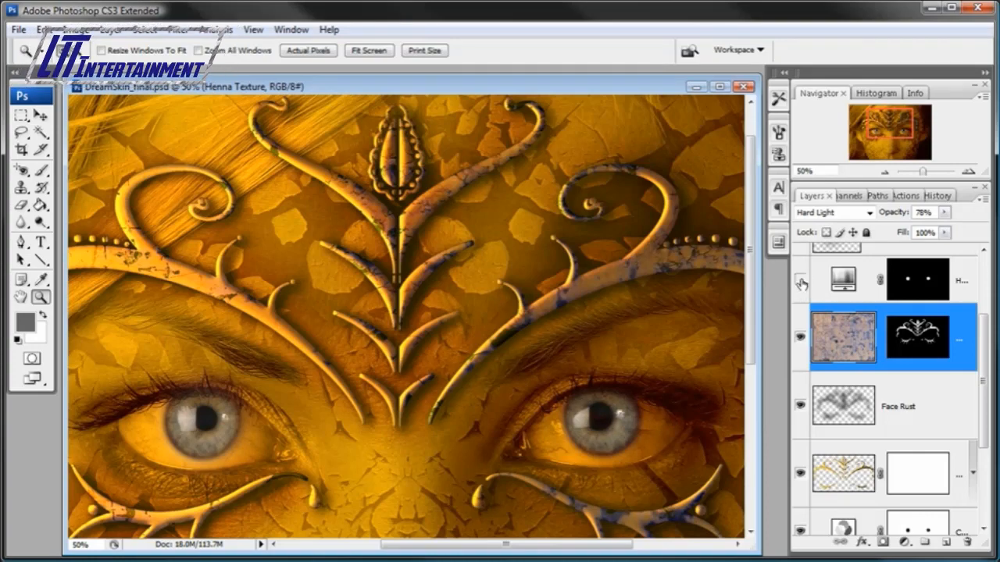
{"action": "left_click_drag", "start_coordinate": [752, 275], "coordinate": [753, 350]}
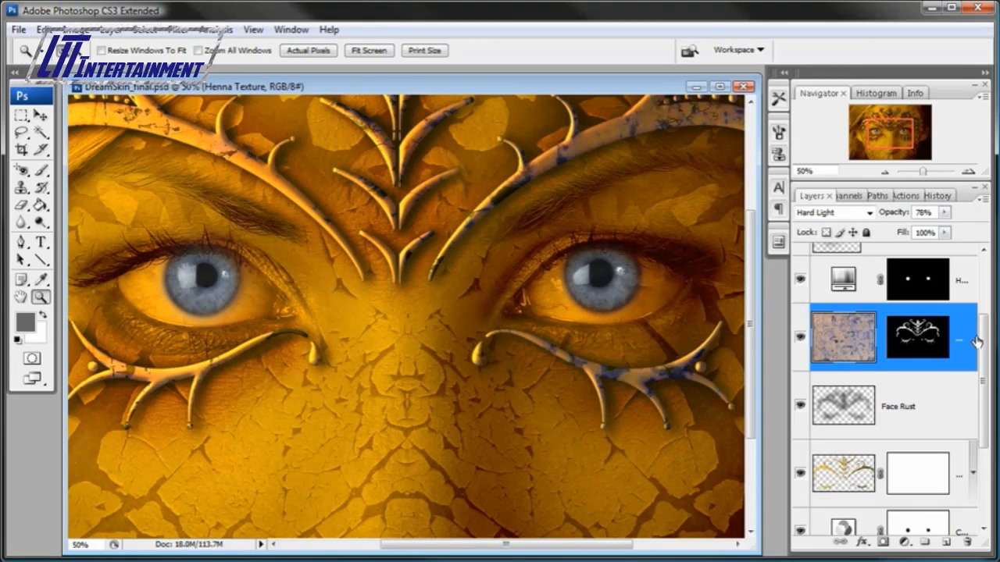
Zoom out to 33.33%, show the Nose Shadow layer and toggle the Nose Highlight layer to compare its effect, leaving both visible.
{"action": "scroll", "coordinate": [969, 339], "scroll_direction": "up", "scroll_amount": 3}
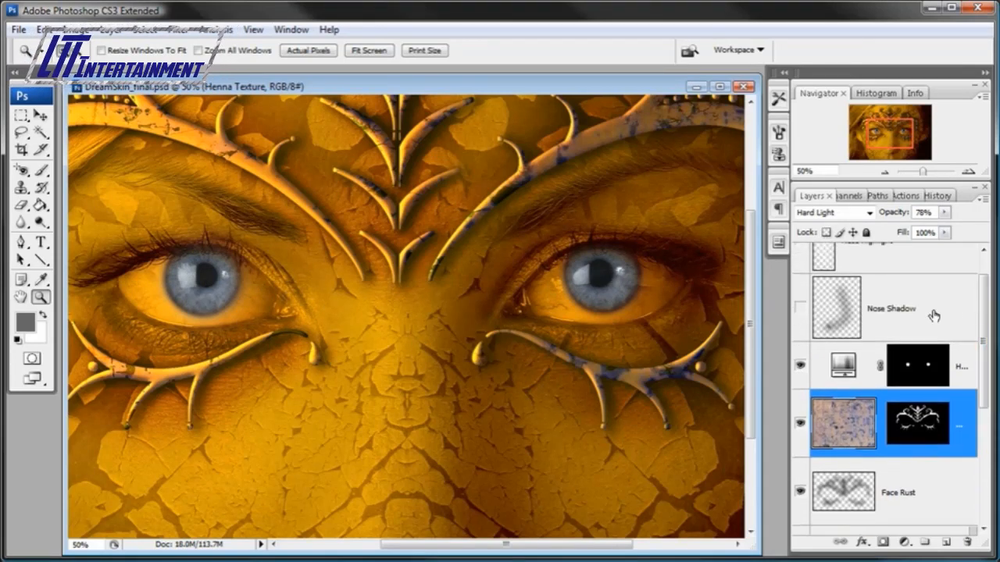
{"action": "left_click", "coordinate": [885, 172]}
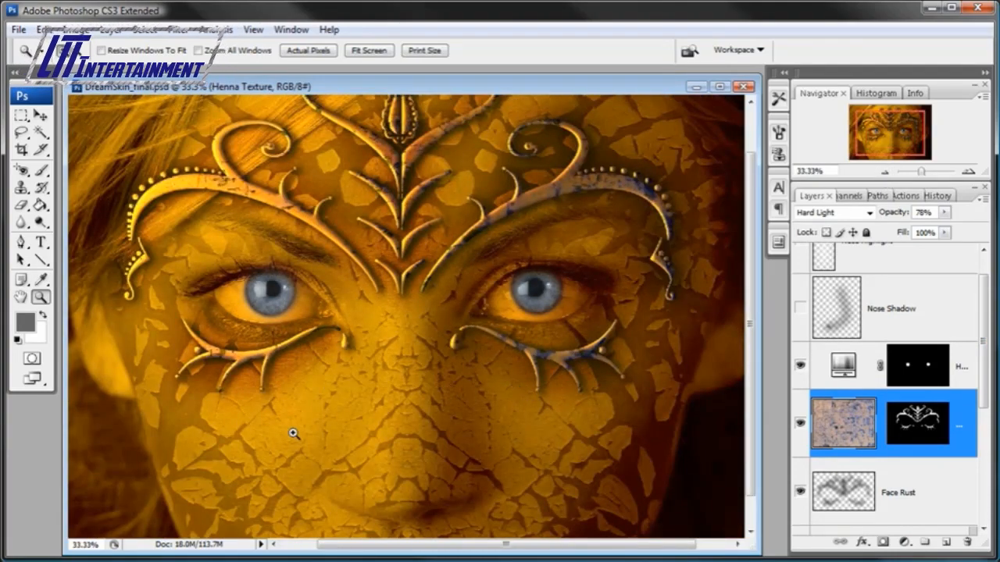
{"action": "left_click", "coordinate": [801, 310]}
{"action": "scroll", "coordinate": [664, 326], "scroll_direction": "down", "scroll_amount": 2}
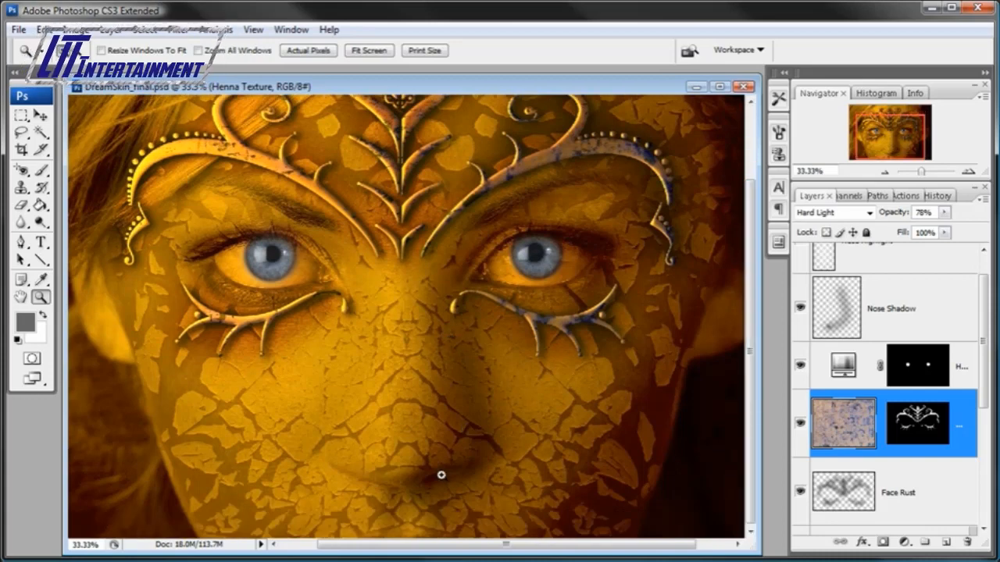
{"action": "left_click_drag", "start_coordinate": [987, 344], "coordinate": [988, 312]}
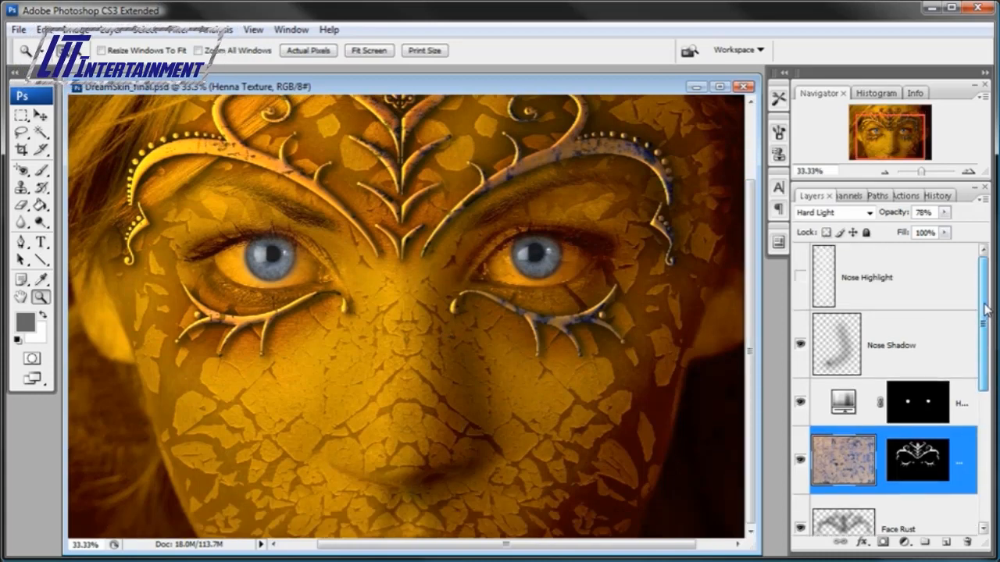
{"action": "left_click", "coordinate": [800, 276]}
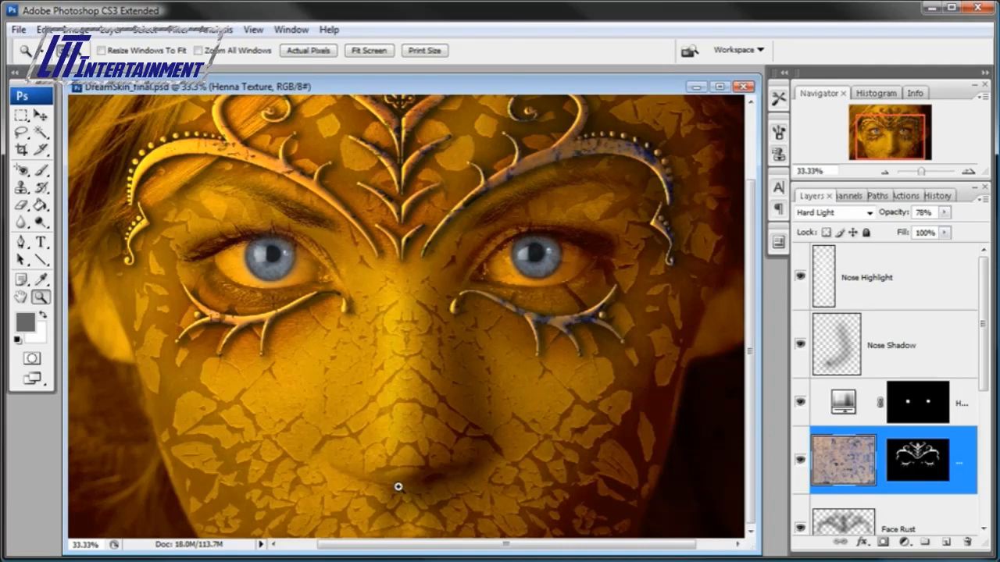
{"action": "left_click", "coordinate": [801, 277]}
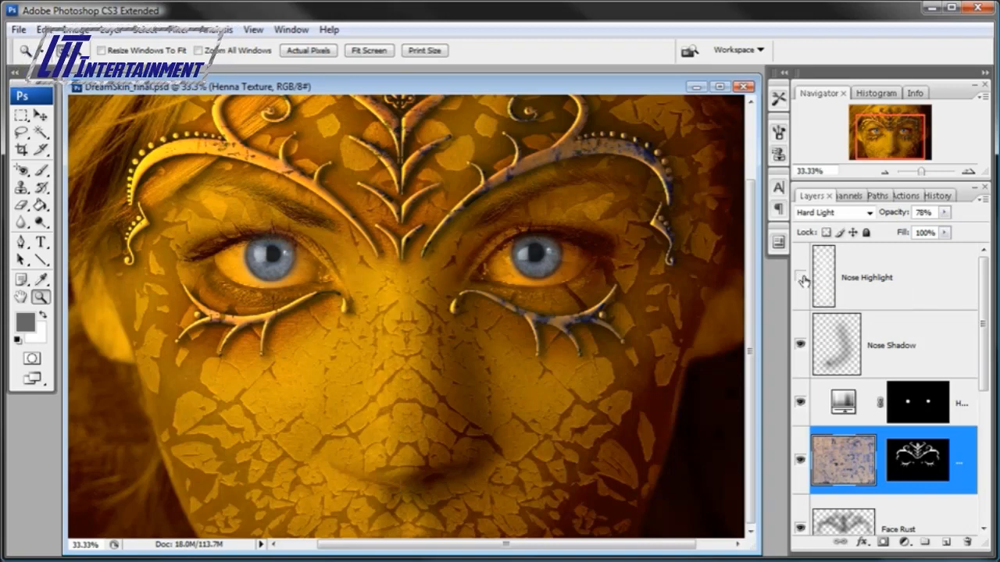
{"action": "left_click", "coordinate": [800, 278]}
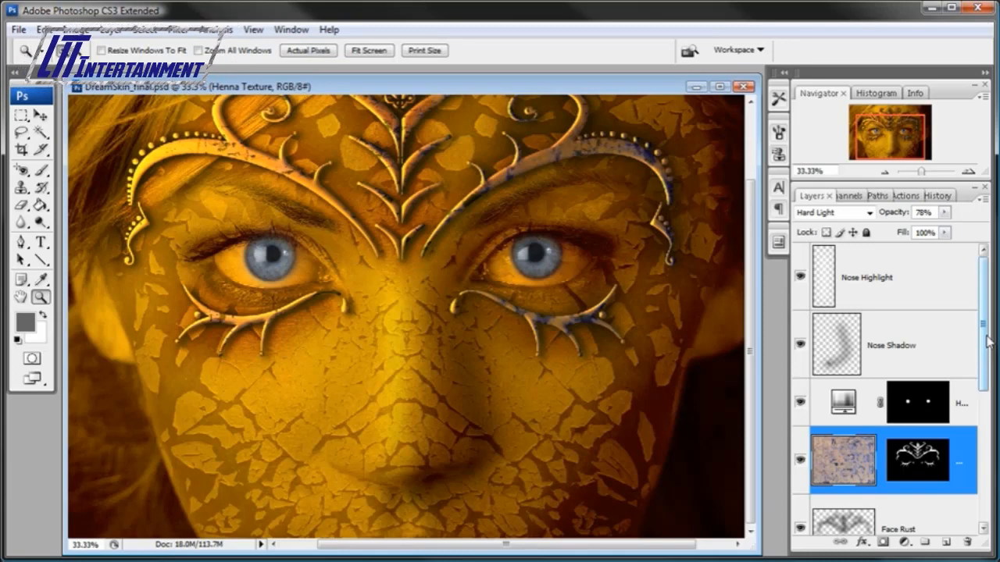
Examine the finished composite's color and alpha channels, and return to its layer list.
{"action": "left_click_drag", "start_coordinate": [991, 342], "coordinate": [975, 283]}
{"action": "left_click", "coordinate": [854, 199]}
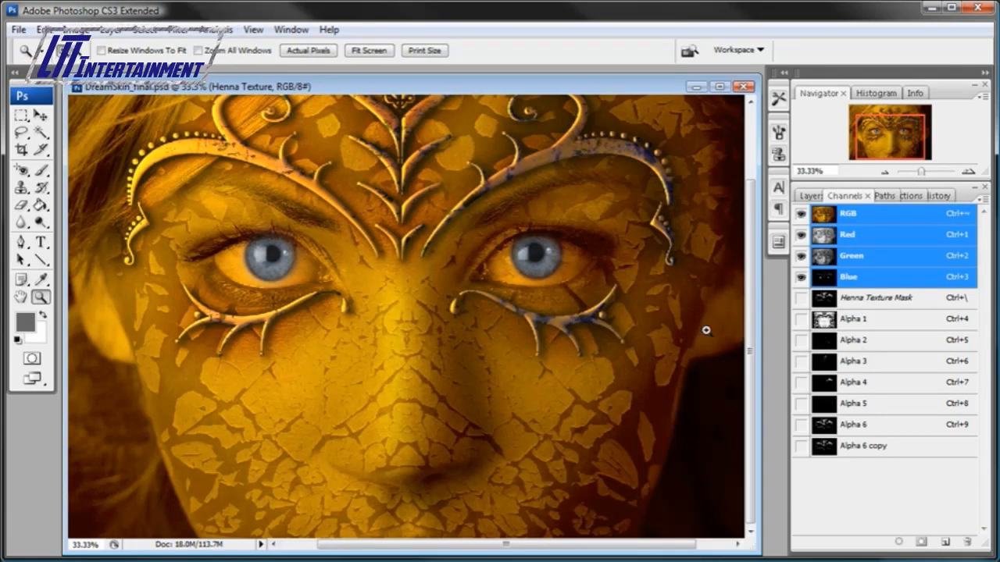
{"action": "left_click", "coordinate": [815, 197]}
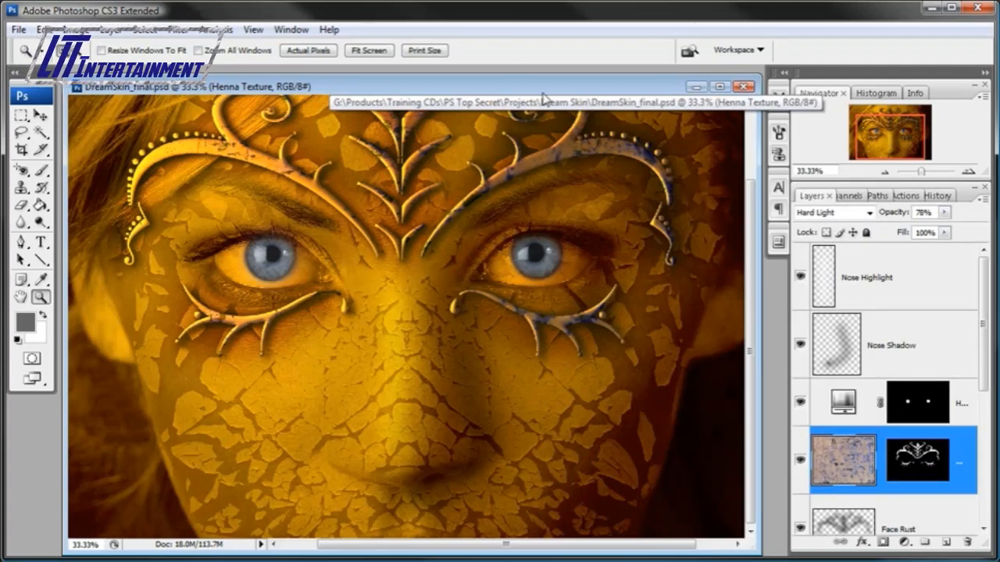
Close DreamSkin_final.psd, return to Adobe Bridge and select eyes.psd.
{"action": "key", "text": "ctrl+w"}
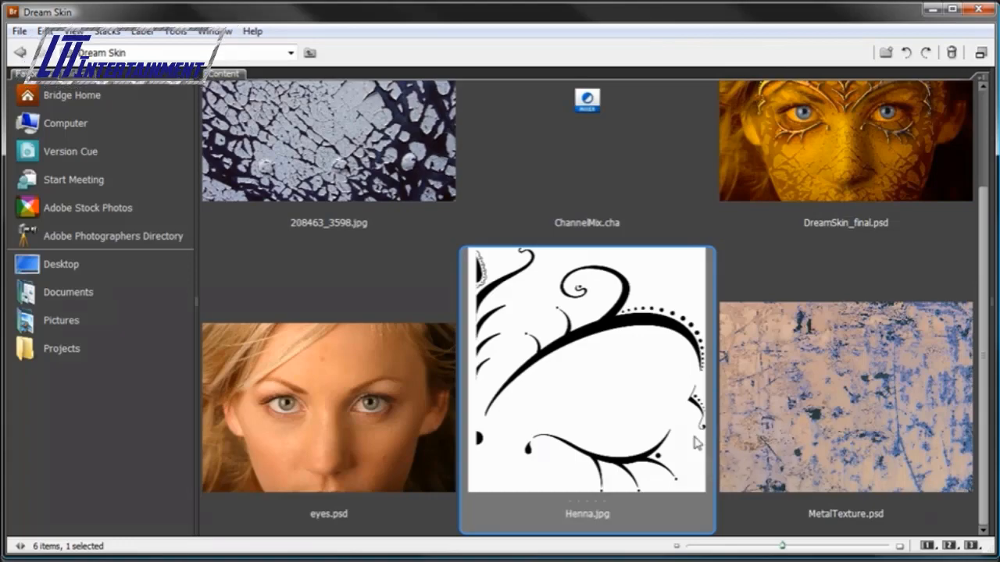
{"action": "double_click", "coordinate": [351, 437]}
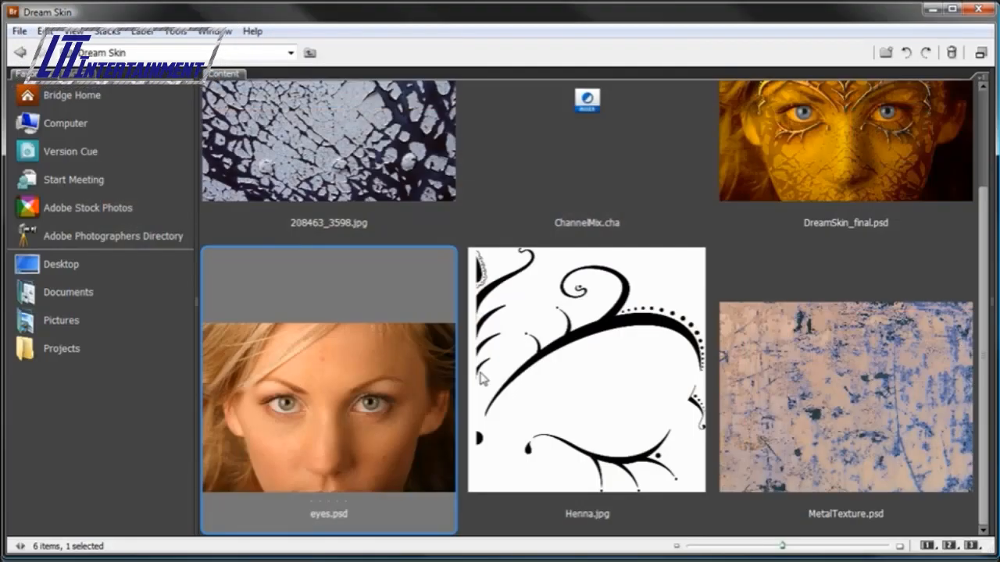
Find the cracked-paint texture 208463_3598.jpg among the source files and open it in Photoshop.
{"action": "scroll", "coordinate": [512, 137], "scroll_direction": "up", "scroll_amount": 3}
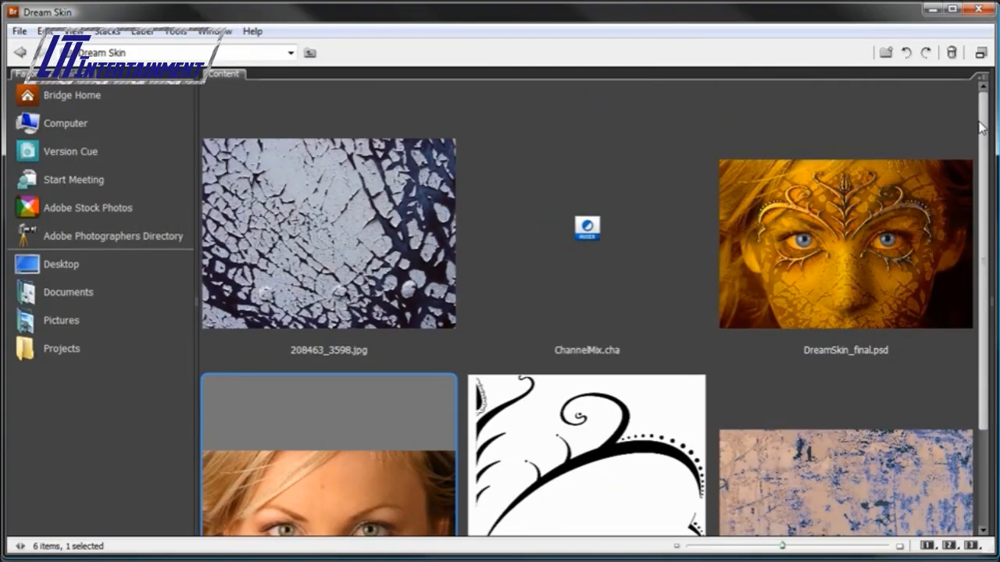
{"action": "left_click", "coordinate": [349, 269]}
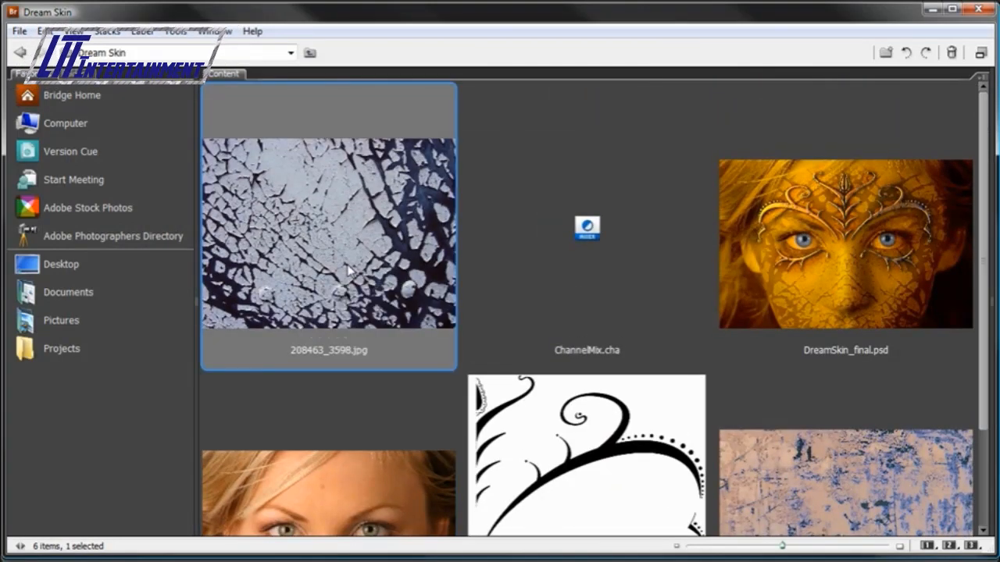
{"action": "left_click", "coordinate": [843, 548]}
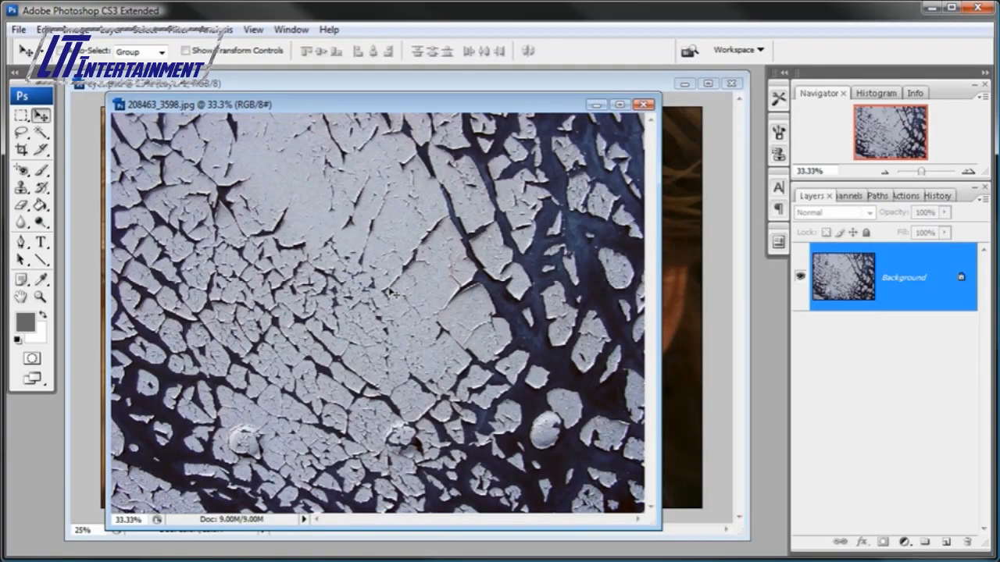
Copy the cracked-paint image into eyes.psd as a new layer and place it over the middle of the face.
{"action": "mouse_move", "coordinate": [523, 110]}
{"action": "left_mouse_down"}
{"action": "mouse_move", "coordinate": [521, 424]}
{"action": "mouse_move", "coordinate": [469, 77]}
{"action": "mouse_move", "coordinate": [486, 98]}
{"action": "mouse_move", "coordinate": [468, 102]}
{"action": "left_mouse_up"}
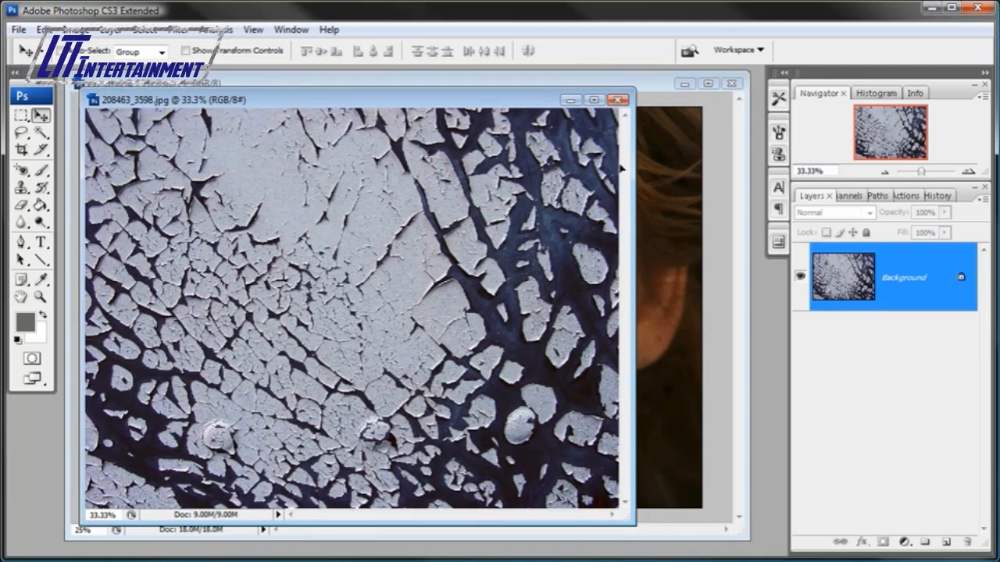
{"action": "mouse_move", "coordinate": [622, 168]}
{"action": "left_mouse_down"}
{"action": "mouse_move", "coordinate": [672, 152]}
{"action": "mouse_move", "coordinate": [672, 174]}
{"action": "mouse_move", "coordinate": [661, 128]}
{"action": "mouse_move", "coordinate": [693, 195]}
{"action": "mouse_move", "coordinate": [691, 300]}
{"action": "mouse_move", "coordinate": [691, 128]}
{"action": "mouse_move", "coordinate": [660, 159]}
{"action": "left_mouse_up"}
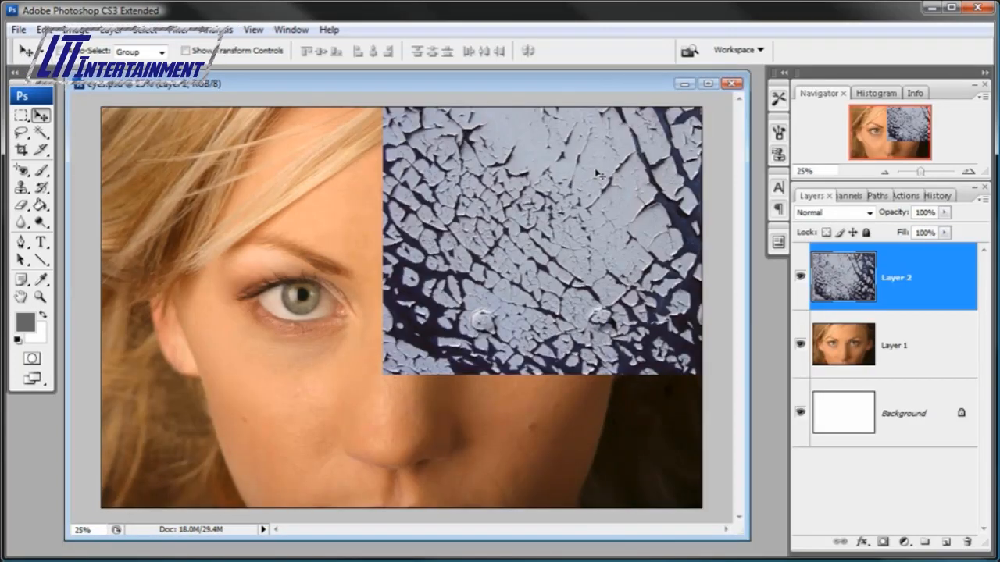
{"action": "mouse_move", "coordinate": [557, 180]}
{"action": "left_mouse_down"}
{"action": "mouse_move", "coordinate": [409, 229]}
{"action": "mouse_move", "coordinate": [420, 235]}
{"action": "left_mouse_up"}
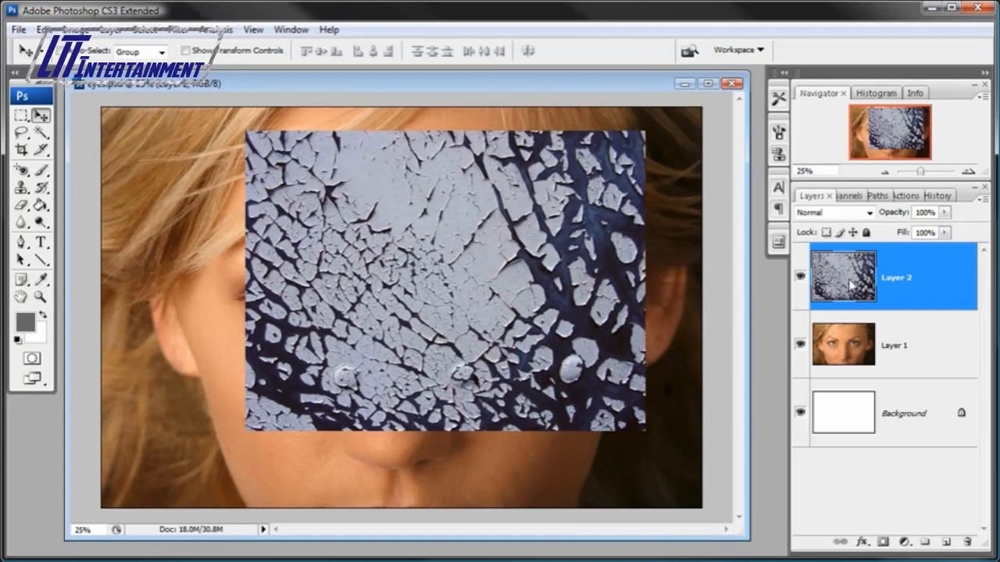
Rename the texture layer Face Texture and the portrait layer Eyes.
{"action": "double_click", "coordinate": [905, 278]}
{"action": "type", "text": "Face Texture"}
{"action": "key", "text": "Return"}
{"action": "double_click", "coordinate": [899, 345]}
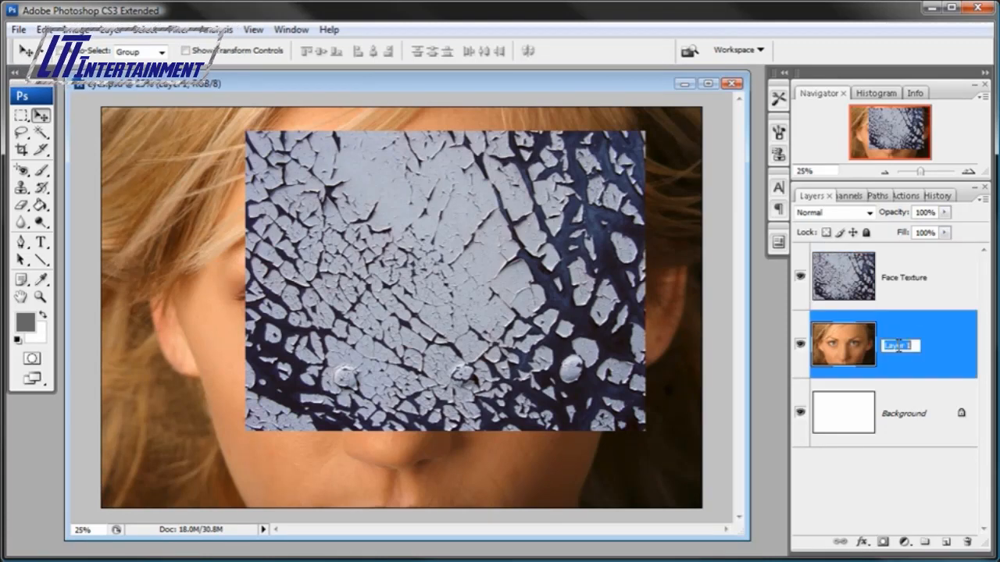
{"action": "type", "text": "Eyes"}
Position the Face Texture layer over the lower face, reaching the image's bottom edge, and lower its opacity to 16%.
{"action": "left_click_drag", "start_coordinate": [490, 184], "coordinate": [443, 202]}
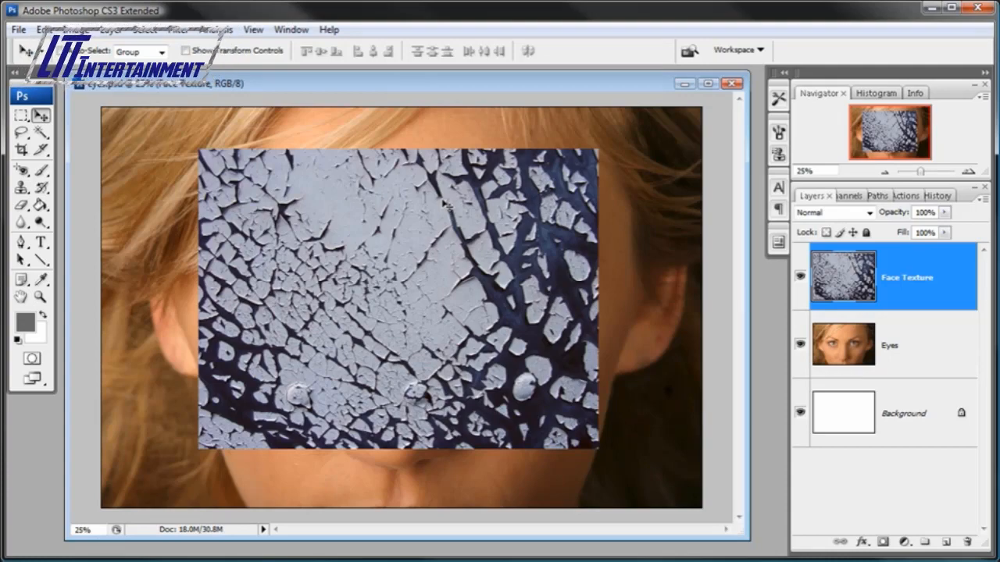
{"action": "left_click_drag", "start_coordinate": [375, 221], "coordinate": [396, 229]}
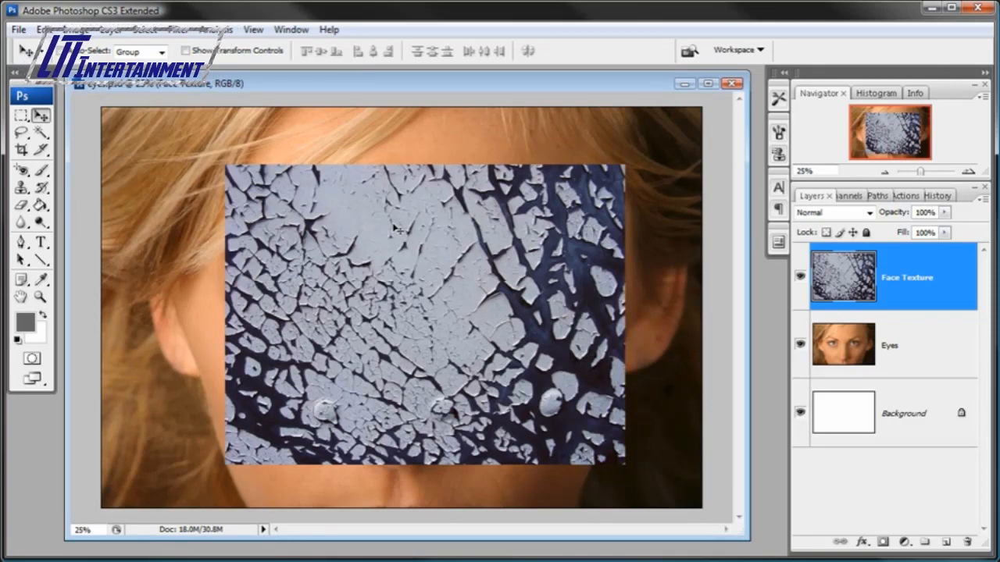
{"action": "left_click_drag", "start_coordinate": [415, 265], "coordinate": [431, 306]}
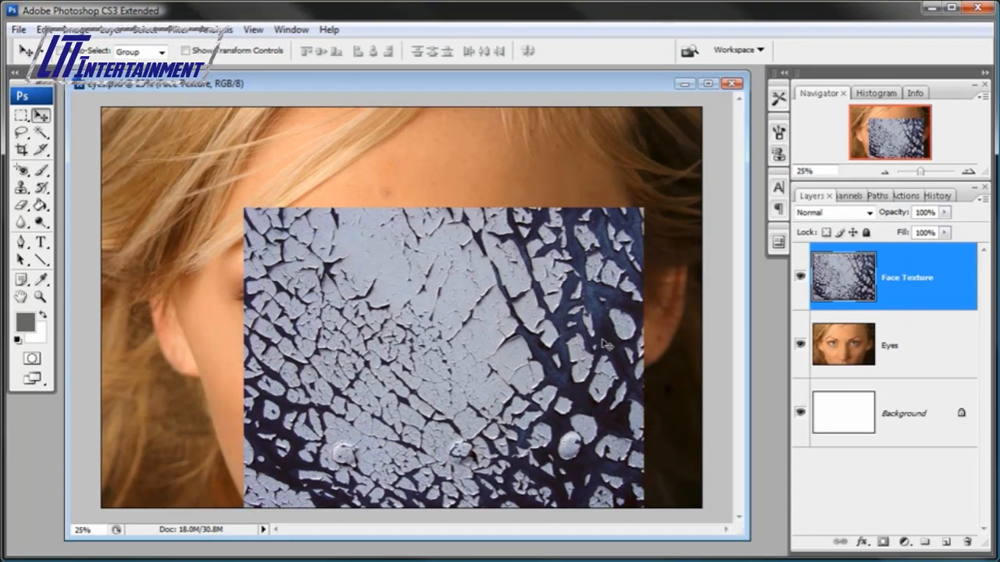
{"action": "left_click_drag", "start_coordinate": [595, 358], "coordinate": [594, 354]}
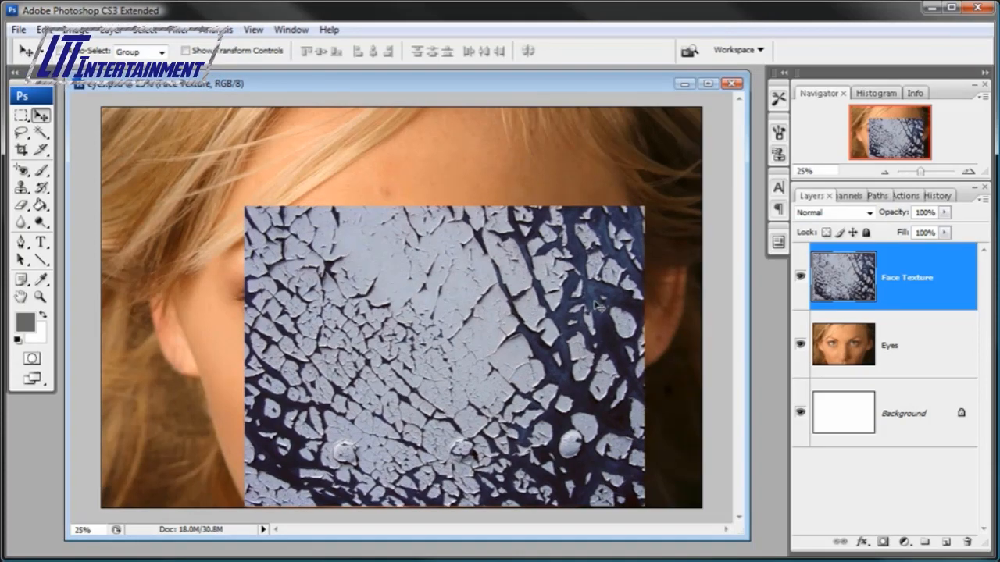
{"action": "left_click_drag", "start_coordinate": [597, 316], "coordinate": [408, 344]}
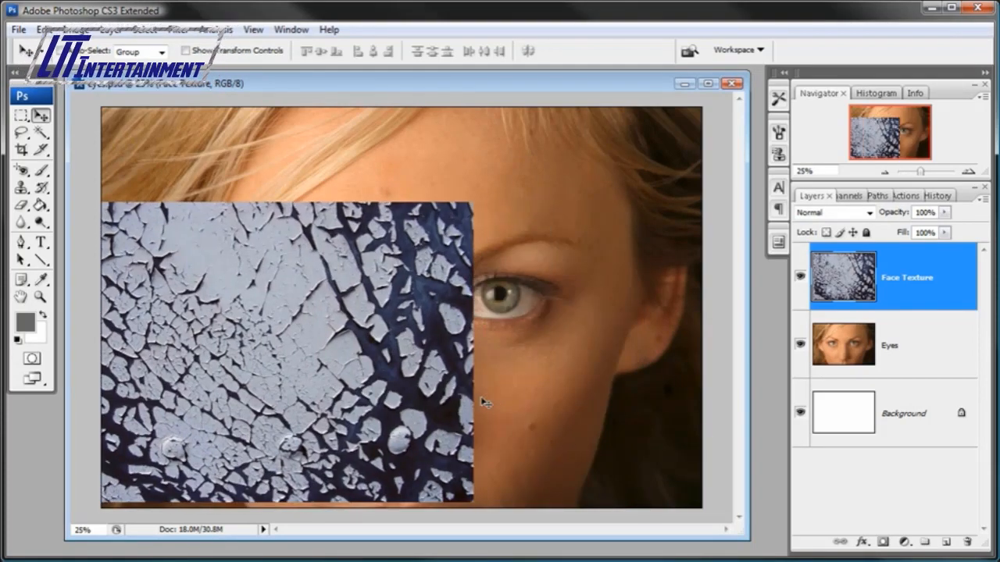
{"action": "left_click_drag", "start_coordinate": [433, 420], "coordinate": [380, 345]}
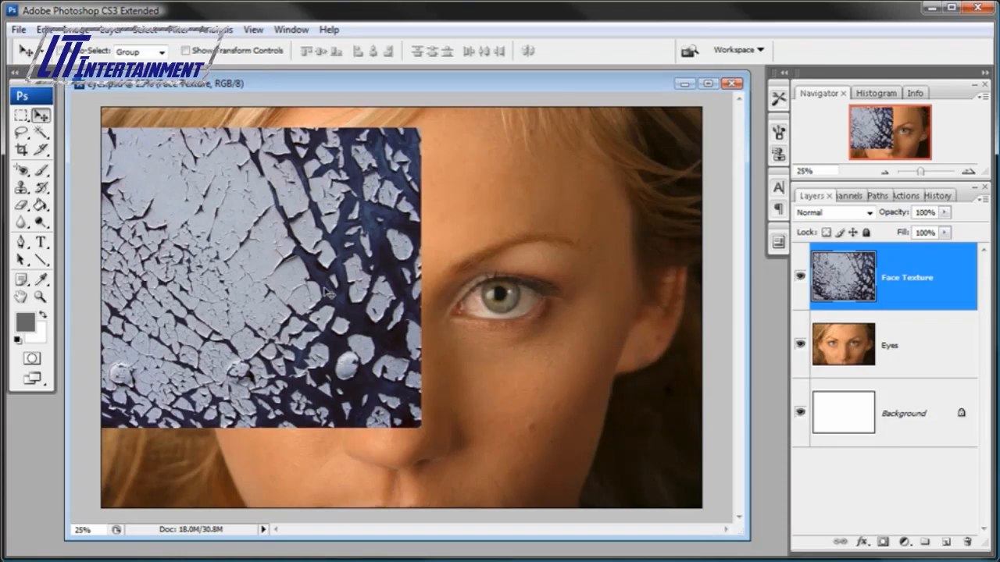
{"action": "left_click_drag", "start_coordinate": [279, 239], "coordinate": [493, 314]}
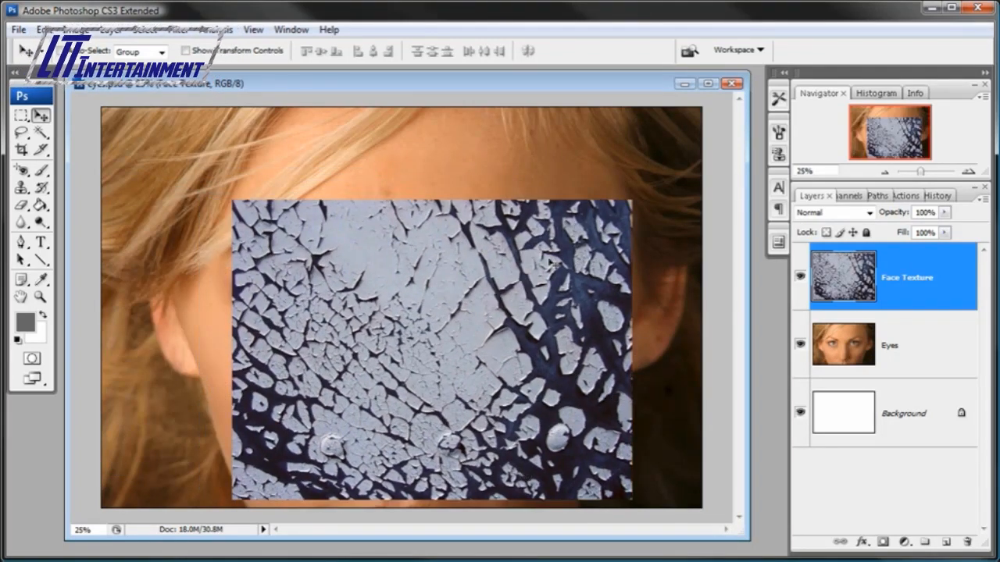
{"action": "left_click_drag", "start_coordinate": [551, 337], "coordinate": [553, 338]}
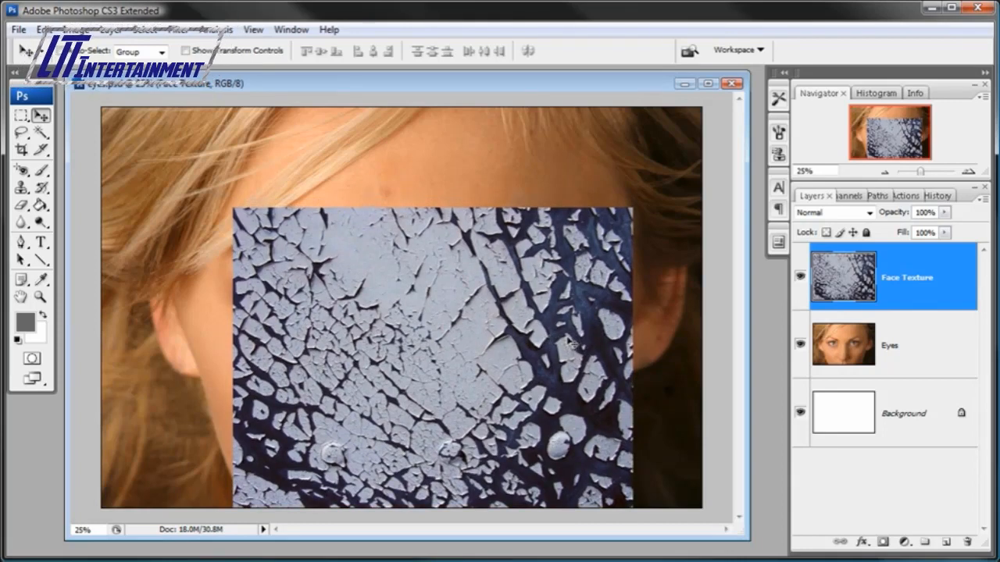
{"action": "left_click", "coordinate": [945, 211]}
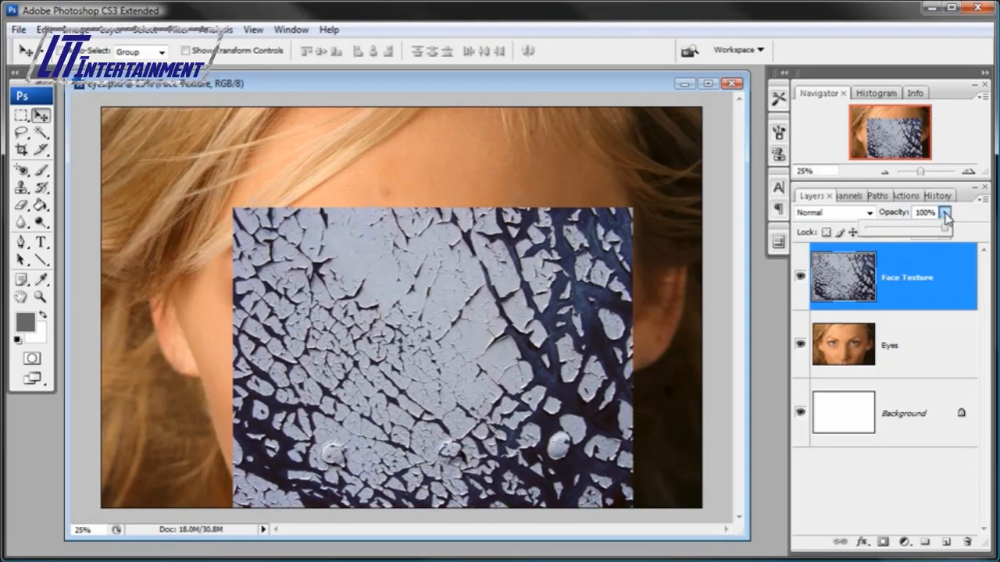
{"action": "left_click_drag", "start_coordinate": [943, 227], "coordinate": [882, 235]}
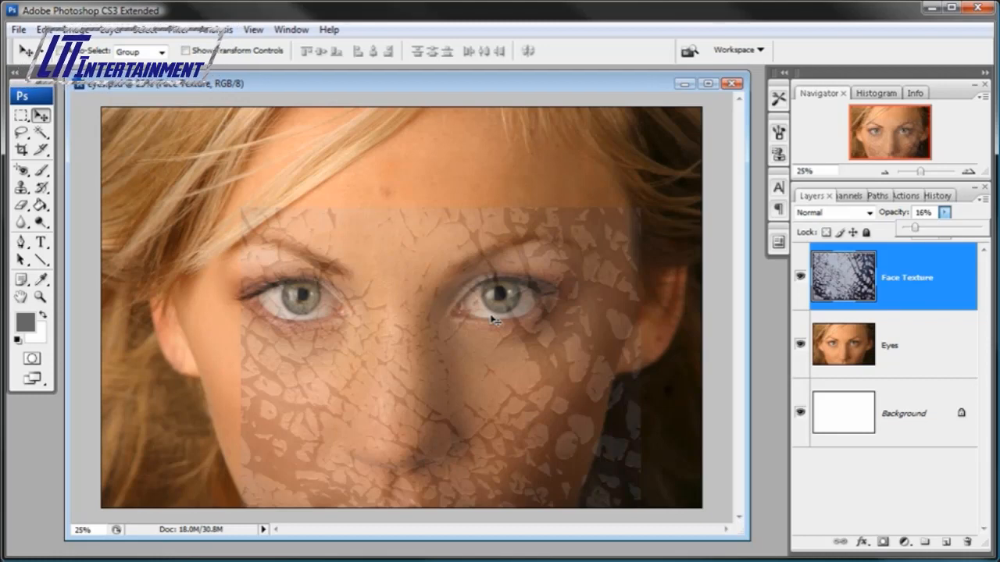
Marquee-select the left part of the Face Texture up to the nose's centre line, delete it and deselect.
{"action": "left_click", "coordinate": [24, 116]}
{"action": "left_click", "coordinate": [40, 119]}
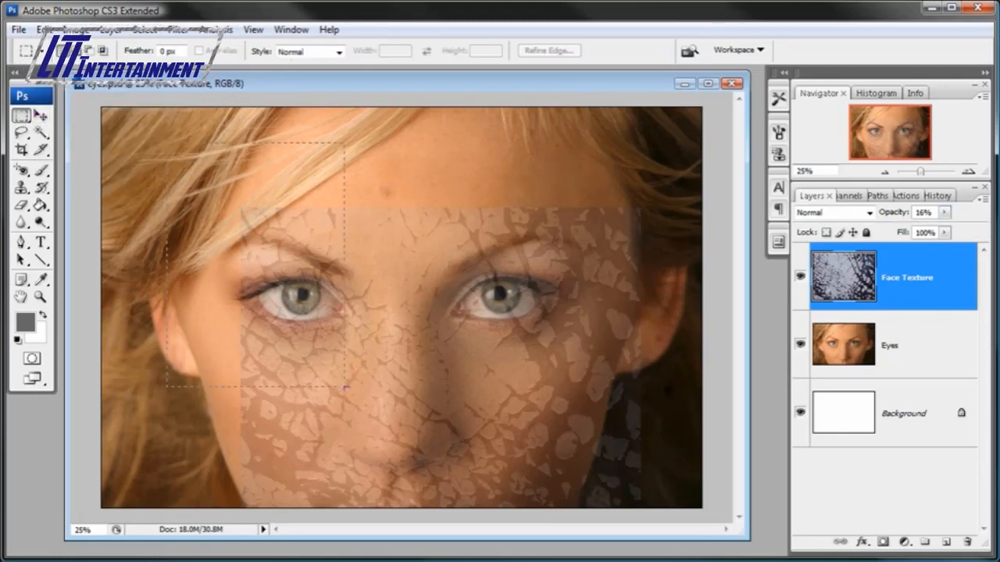
{"action": "left_click_drag", "start_coordinate": [166, 142], "coordinate": [405, 308]}
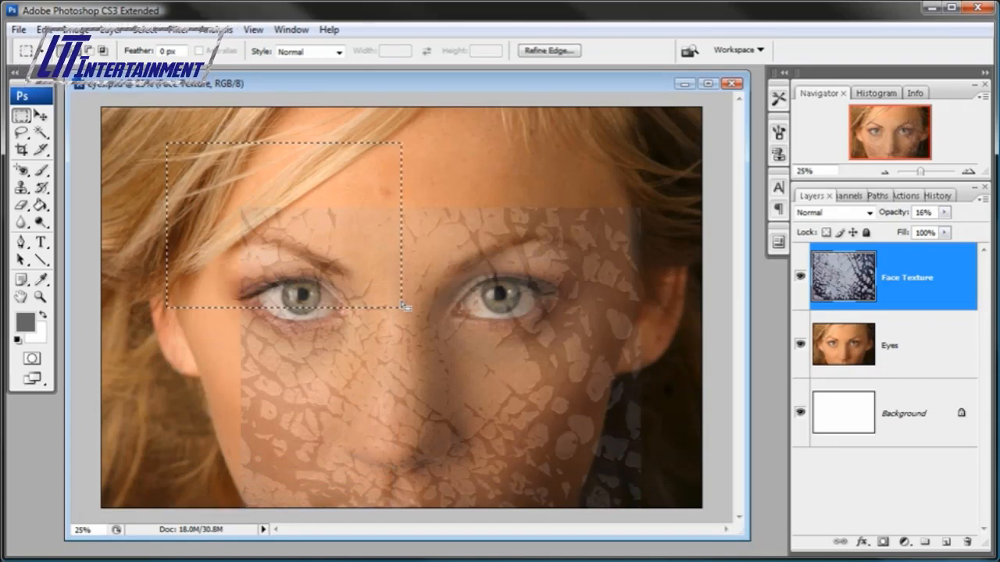
{"action": "left_click", "coordinate": [404, 307]}
{"action": "left_click_drag", "start_coordinate": [202, 179], "coordinate": [394, 519]}
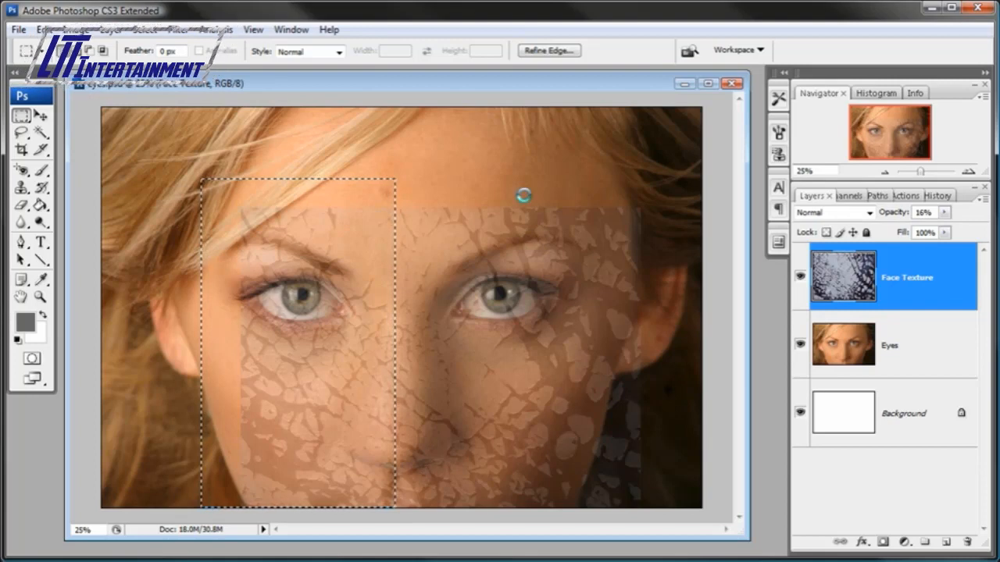
{"action": "key", "text": "Delete"}
{"action": "left_click", "coordinate": [144, 29]}
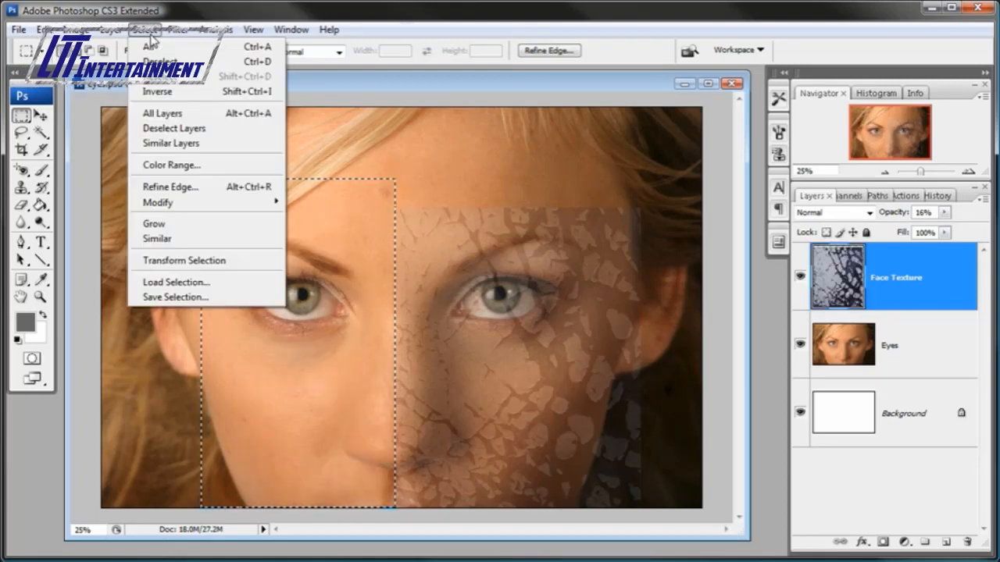
{"action": "left_click", "coordinate": [148, 61]}
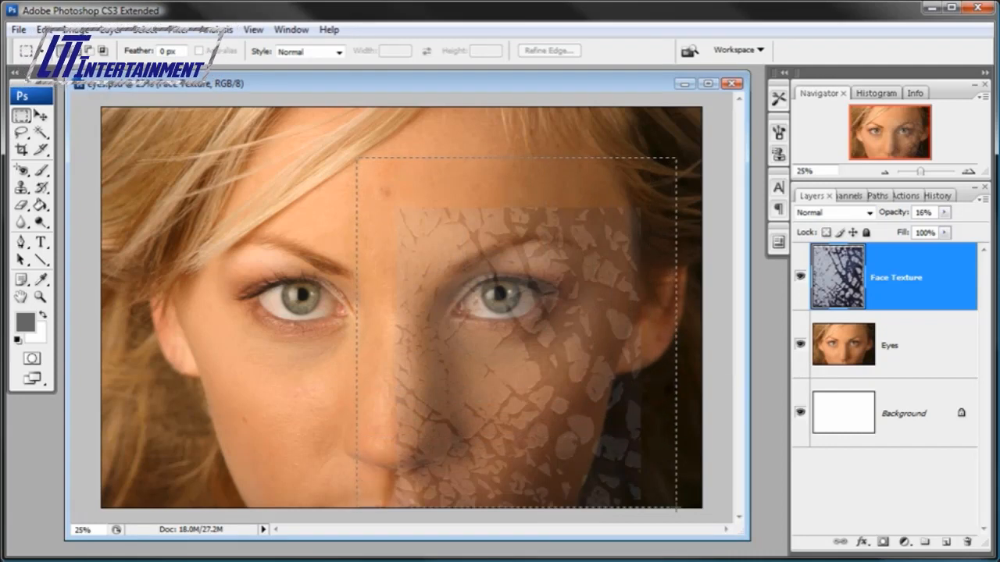
Select the remaining texture half, duplicate it onto the left side of the face and flip the copy horizontally.
{"action": "left_click_drag", "start_coordinate": [676, 520], "coordinate": [677, 519]}
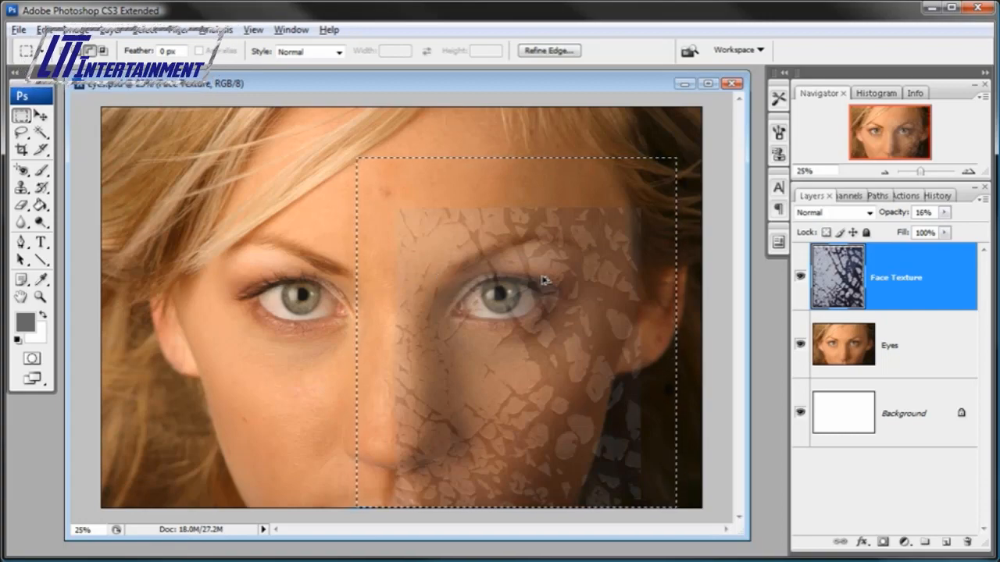
{"action": "left_click_drag", "start_coordinate": [539, 295], "coordinate": [291, 296]}
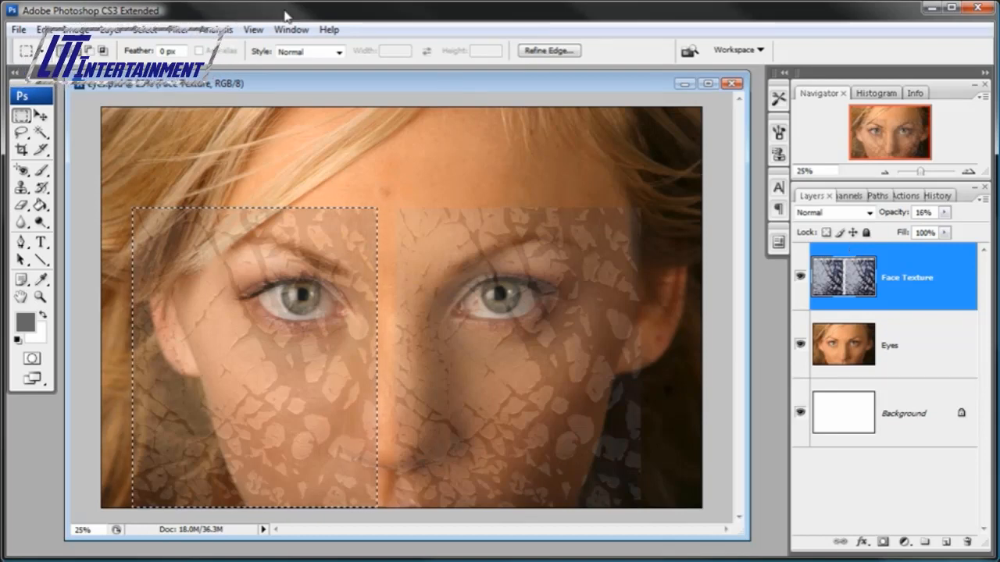
{"action": "left_click", "coordinate": [45, 30]}
{"action": "mouse_move", "coordinate": [236, 307]}
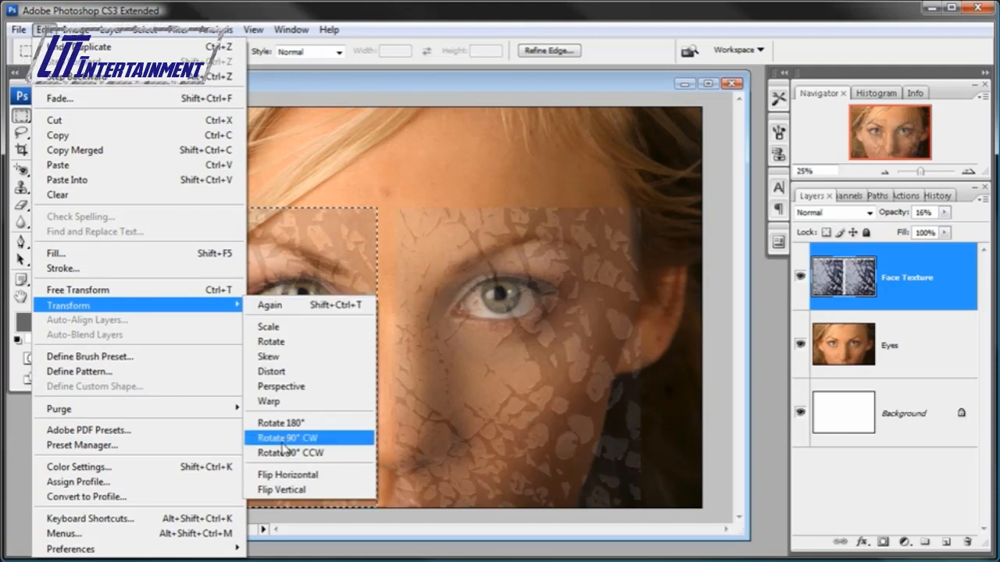
{"action": "left_click", "coordinate": [284, 476]}
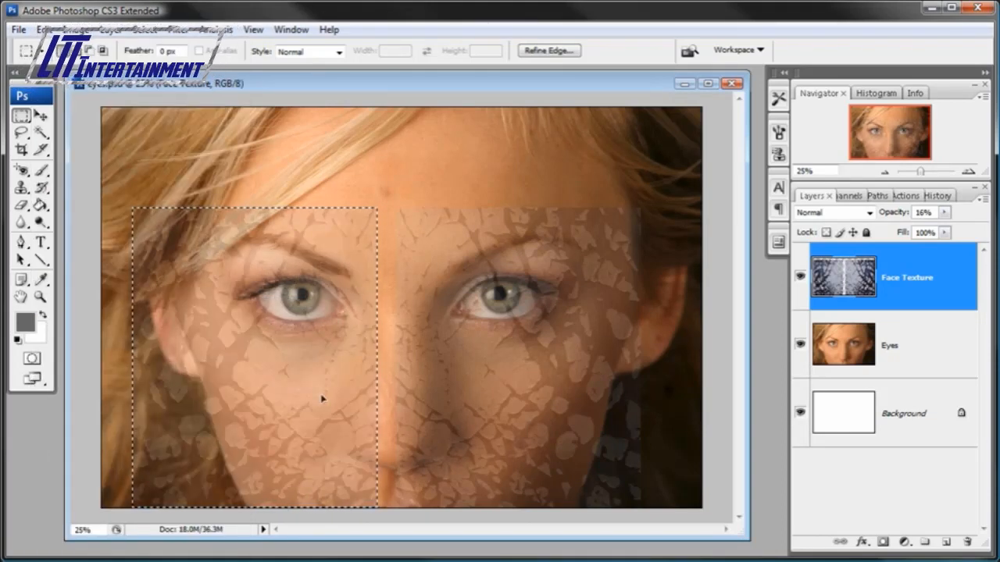
Move the flipped copy rightward until both texture halves meet along the nose's centre line, and clear the selection.
{"action": "left_click", "coordinate": [42, 116]}
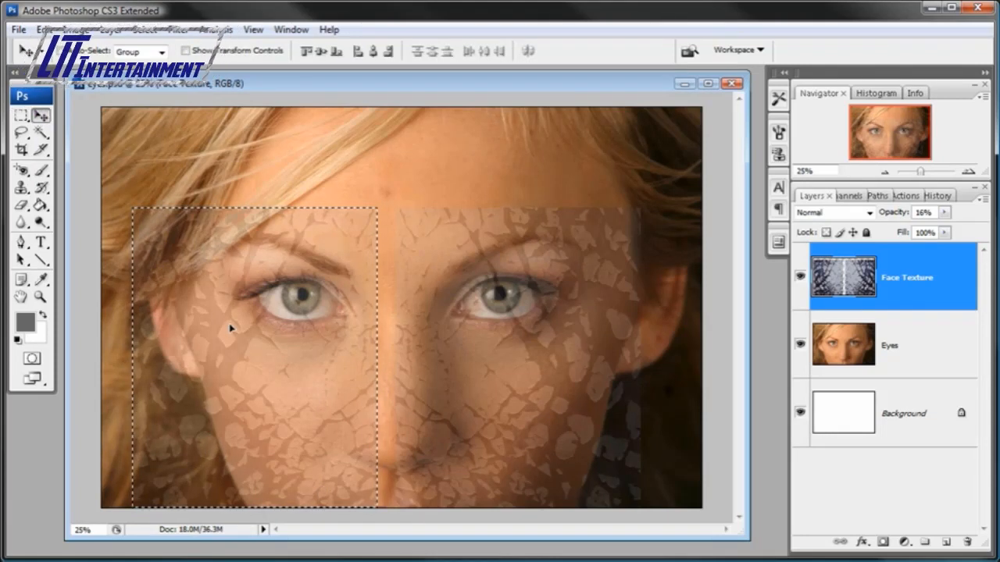
{"action": "left_click_drag", "start_coordinate": [230, 328], "coordinate": [246, 329]}
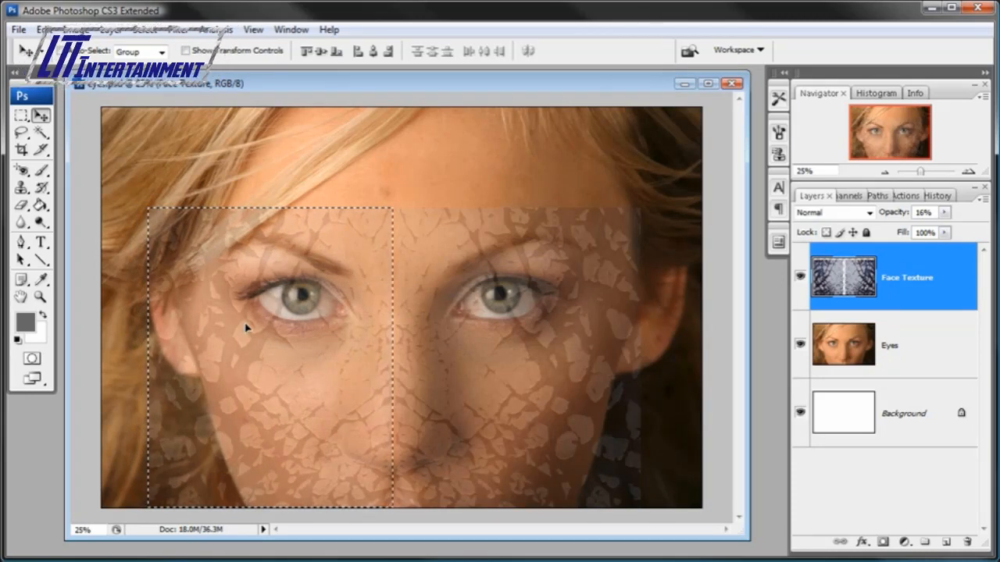
{"action": "left_click_drag", "start_coordinate": [245, 328], "coordinate": [248, 328]}
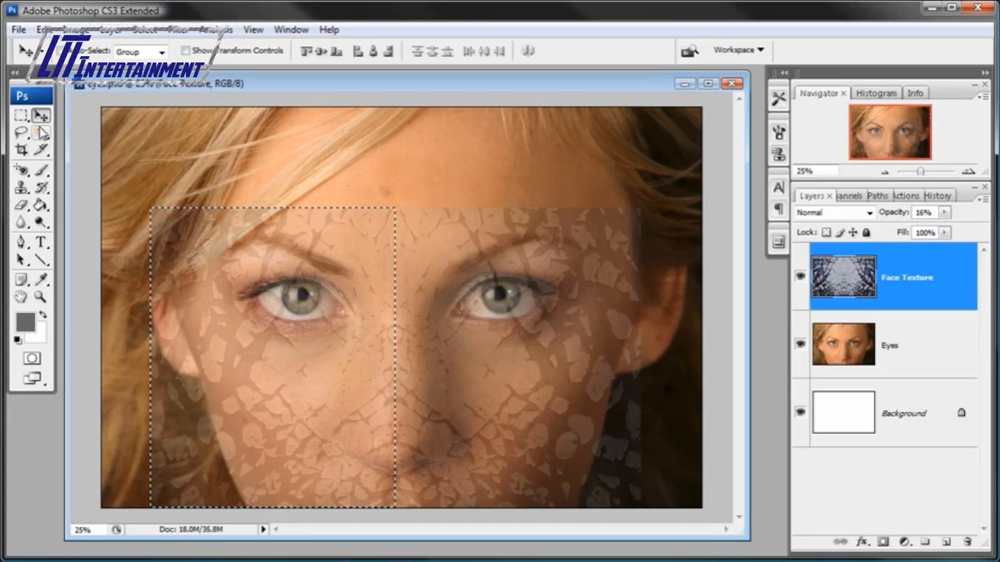
{"action": "left_click", "coordinate": [144, 30]}
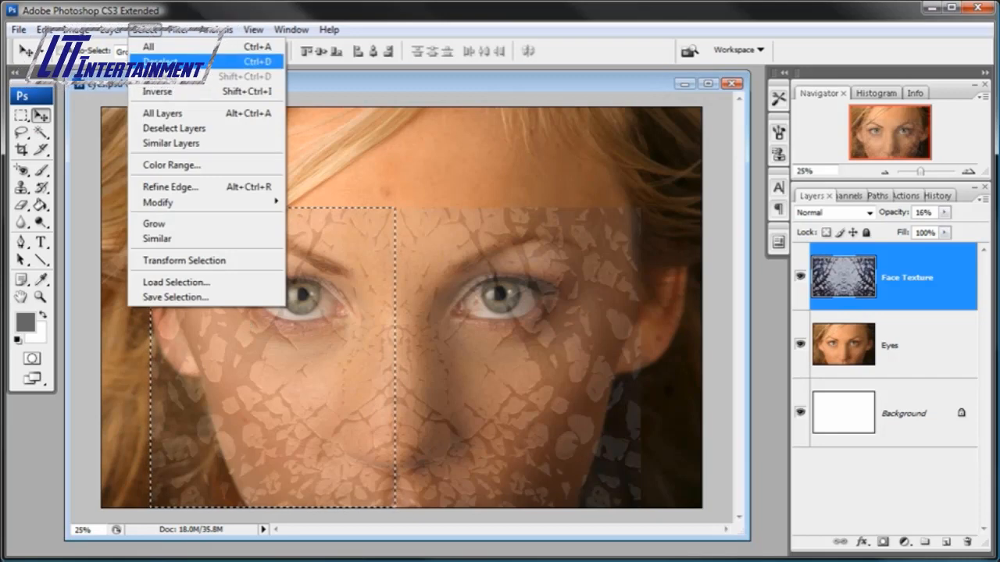
{"action": "left_click", "coordinate": [160, 60]}
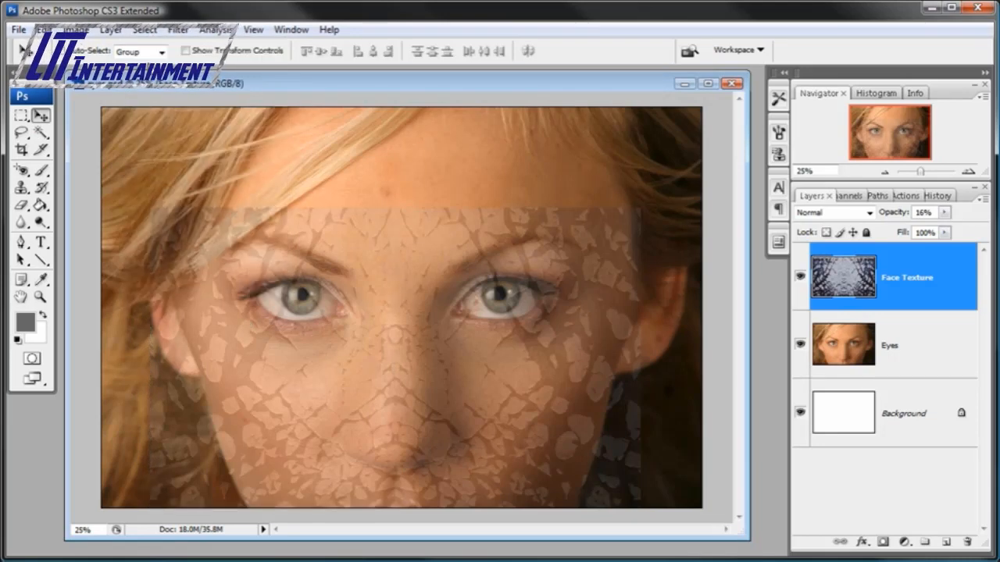
Zoom in to 66.67% on the nose to examine the seam of the mirrored texture, and zoom back out to 50%.
{"action": "left_click", "coordinate": [40, 297]}
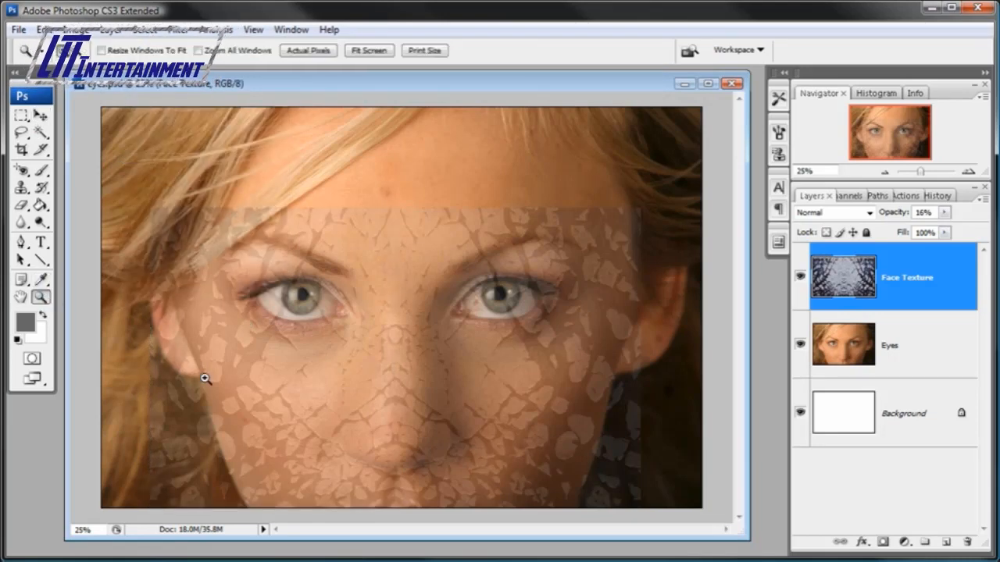
{"action": "left_click", "coordinate": [390, 438]}
{"action": "left_click", "coordinate": [419, 426]}
{"action": "left_click", "coordinate": [418, 424]}
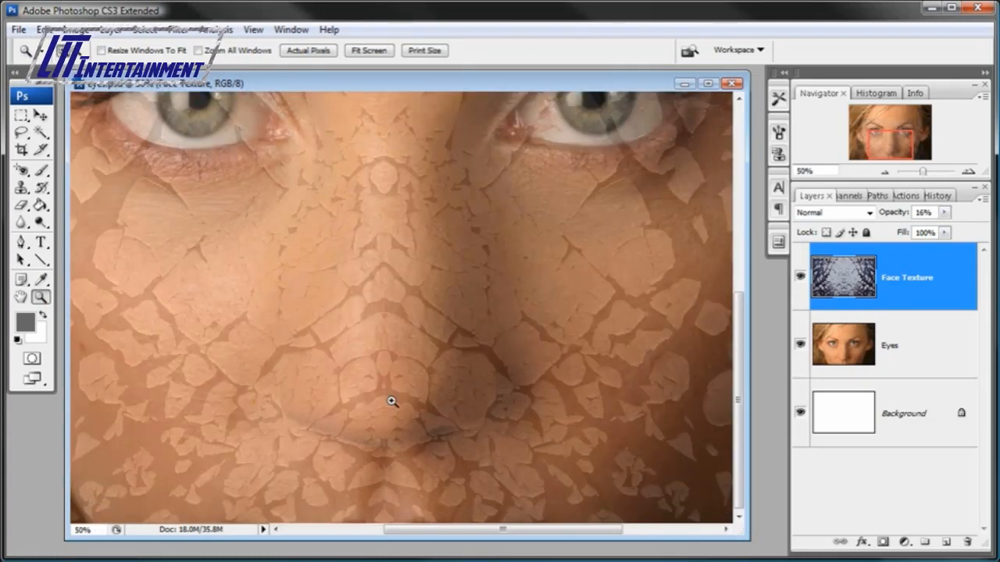
{"action": "left_click", "coordinate": [385, 386]}
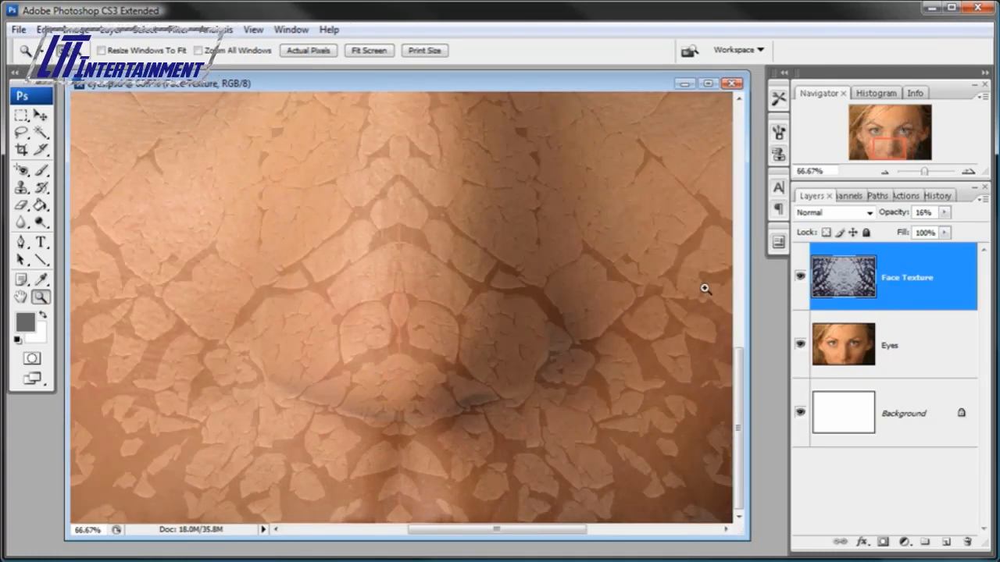
{"action": "left_click", "coordinate": [886, 173]}
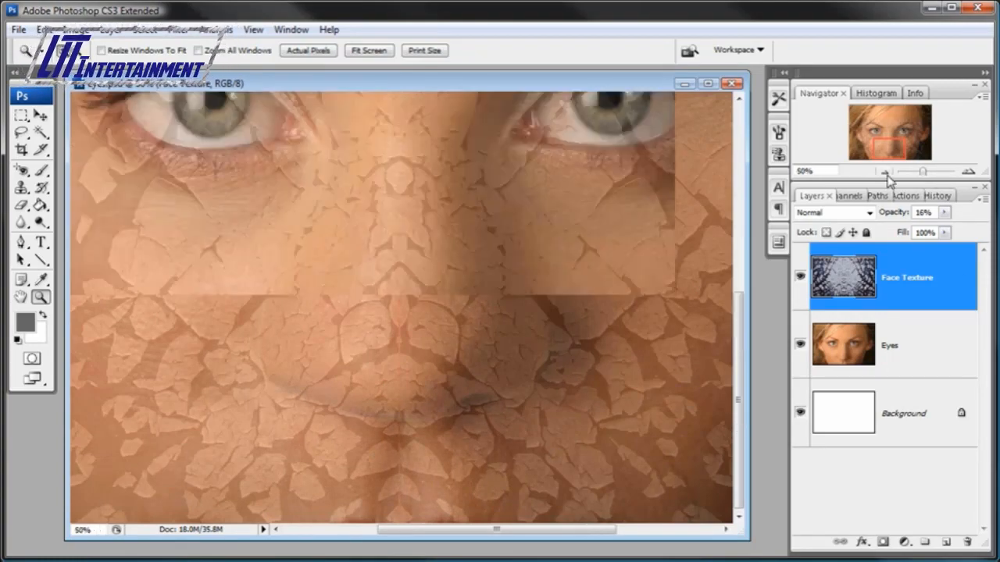
Copy a tall rectangular strip of the Face Texture over the eye on the right-hand side of the image and paste it as a new layer.
{"action": "left_click", "coordinate": [886, 174]}
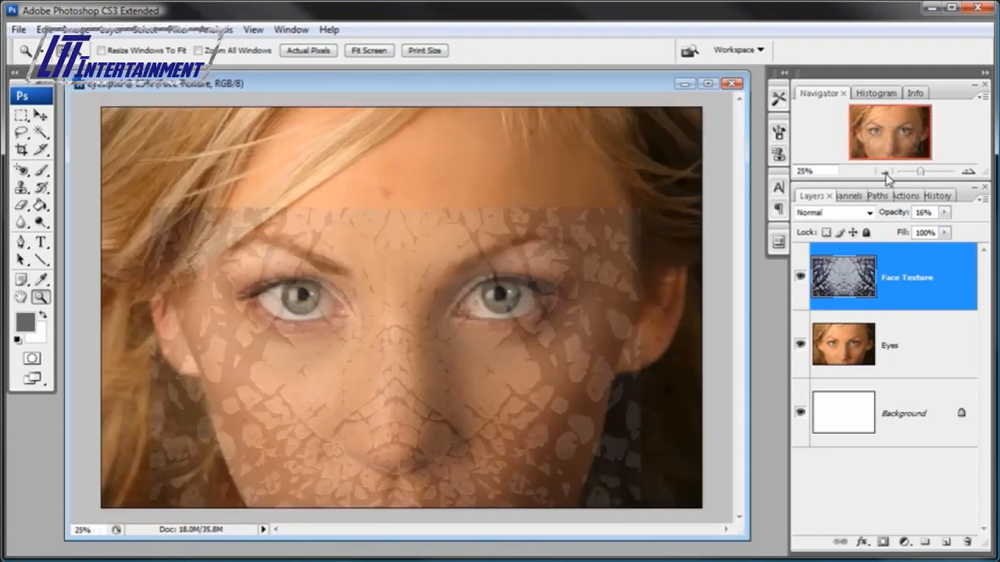
{"action": "left_click", "coordinate": [886, 174]}
{"action": "key", "text": "v"}
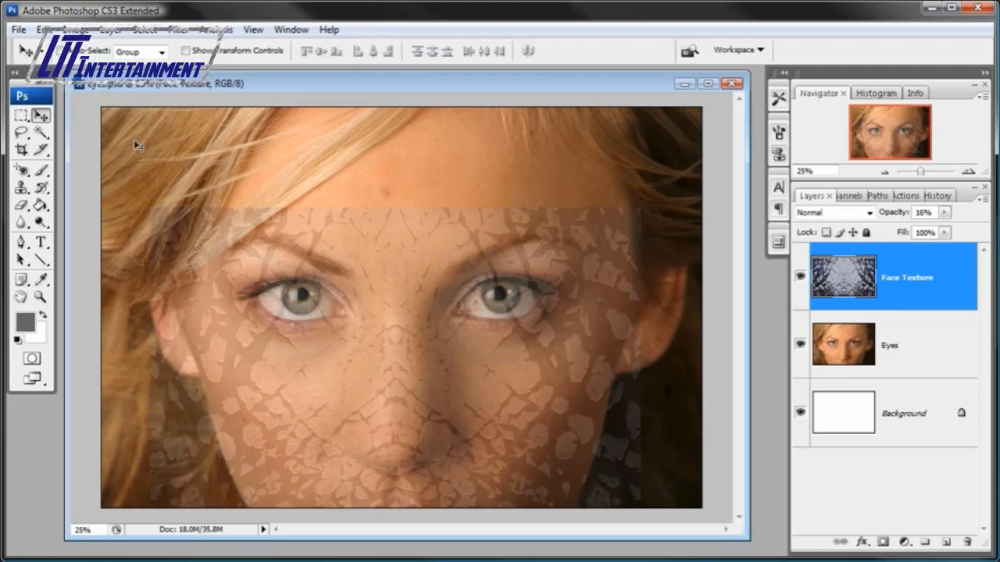
{"action": "left_click", "coordinate": [22, 116]}
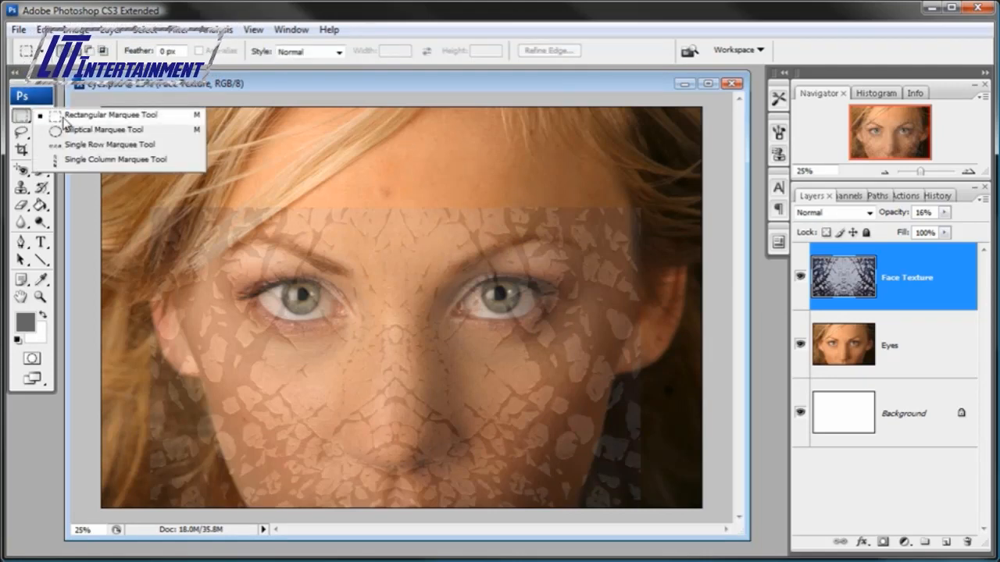
{"action": "left_click", "coordinate": [65, 116]}
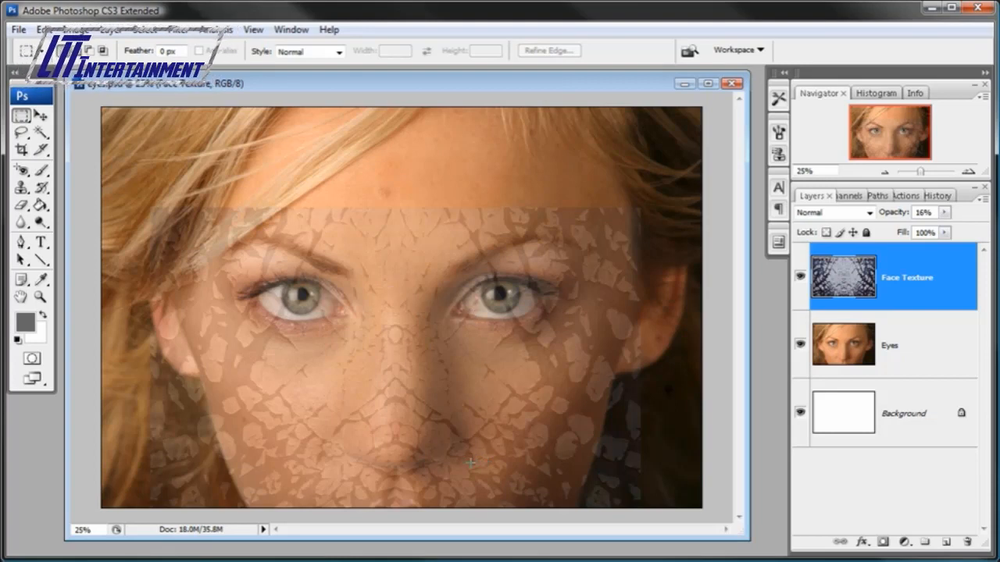
{"action": "left_click_drag", "start_coordinate": [471, 466], "coordinate": [578, 289]}
{"action": "left_click_drag", "start_coordinate": [577, 243], "coordinate": [580, 208]}
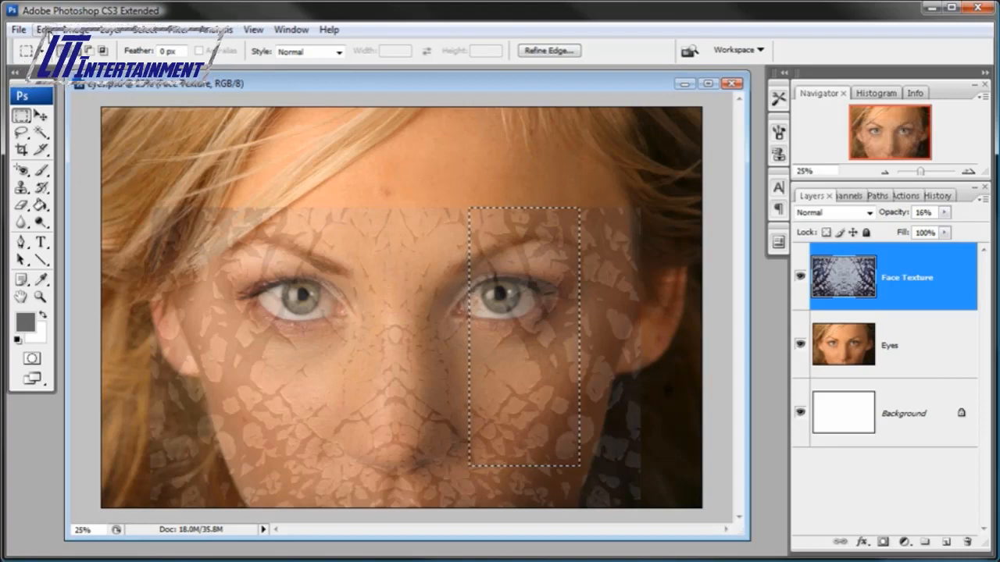
{"action": "left_click", "coordinate": [43, 30]}
{"action": "left_click", "coordinate": [63, 133]}
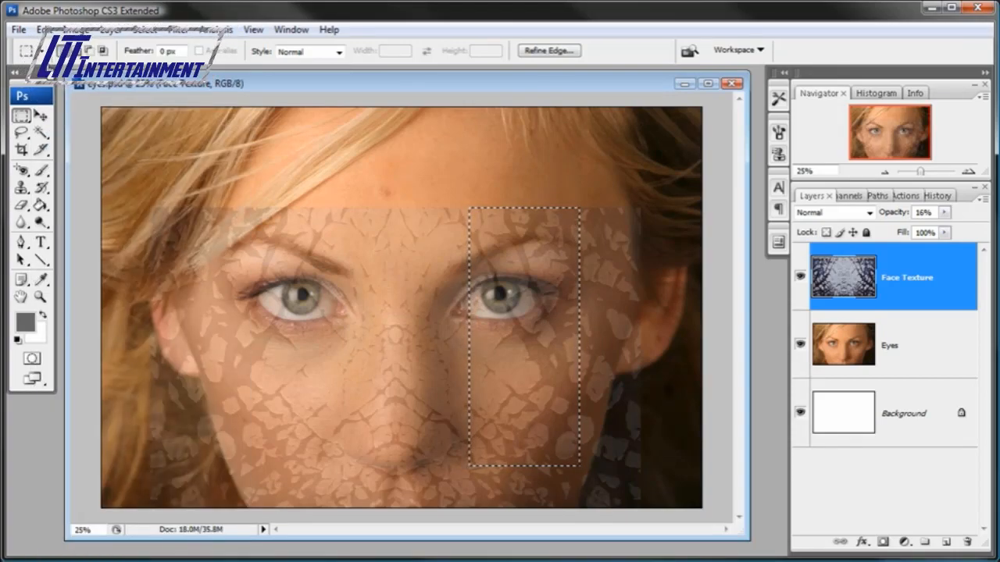
{"action": "left_click", "coordinate": [43, 30]}
{"action": "left_click", "coordinate": [54, 181]}
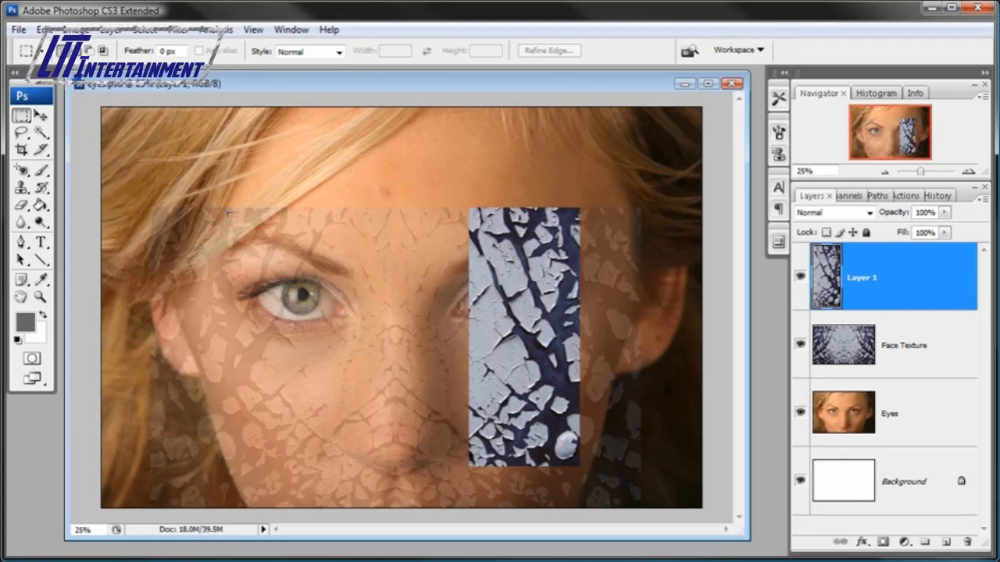
Rotate the pasted texture strip 90° with Free Transform and place it across the right half of the forehead.
{"action": "left_click", "coordinate": [45, 28]}
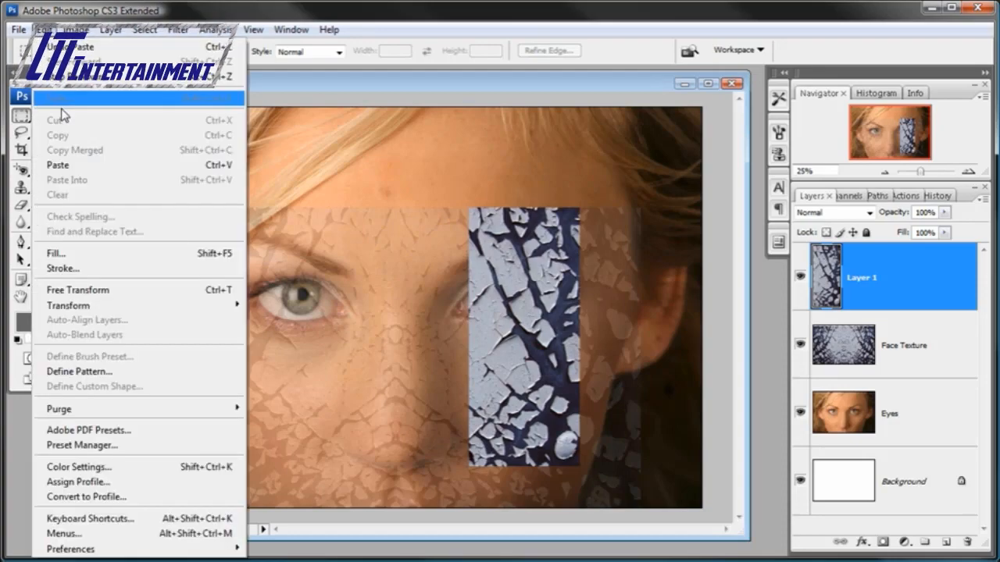
{"action": "left_click", "coordinate": [66, 290]}
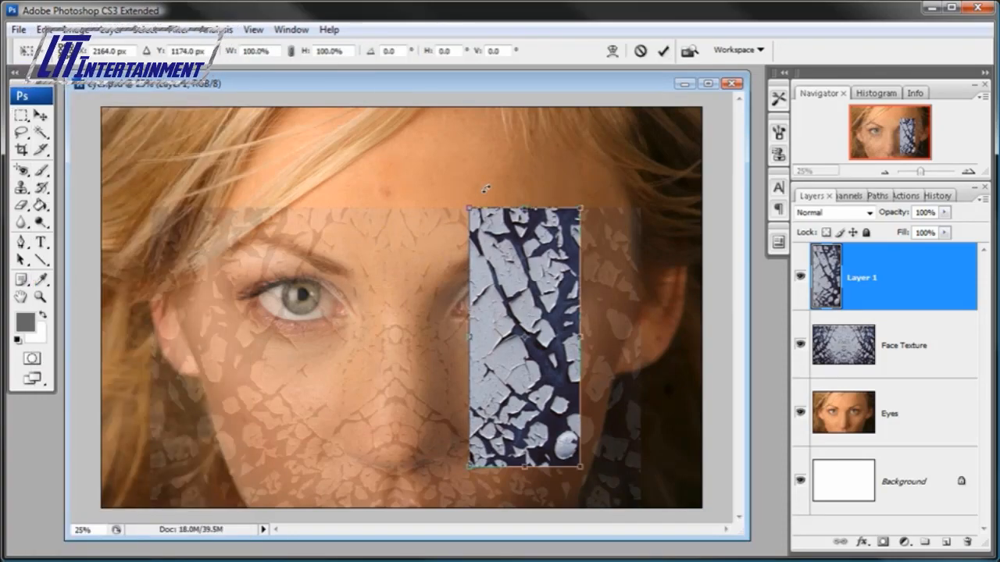
{"action": "left_click_drag", "start_coordinate": [462, 188], "coordinate": [673, 263]}
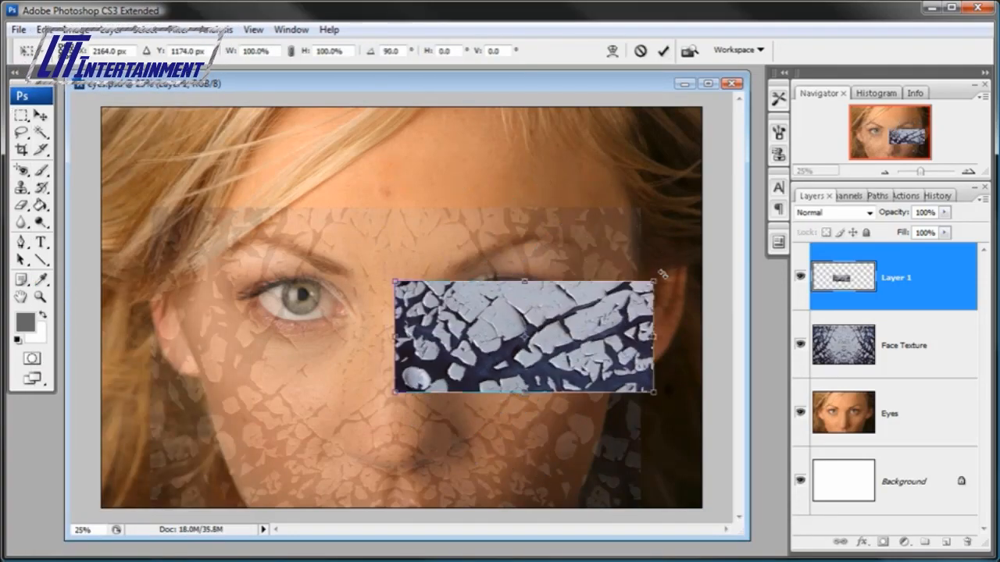
{"action": "left_click_drag", "start_coordinate": [571, 380], "coordinate": [543, 194]}
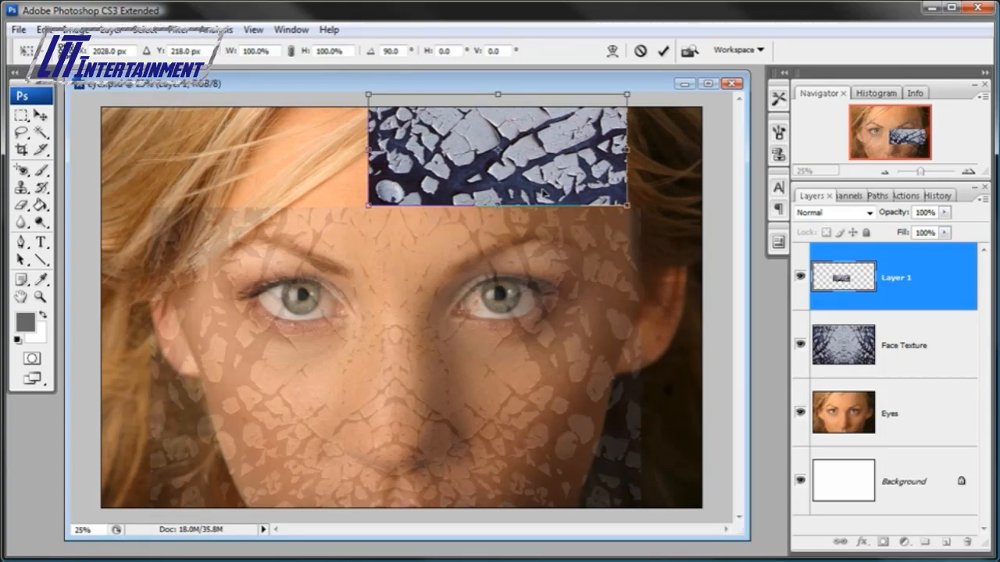
{"action": "left_click_drag", "start_coordinate": [543, 193], "coordinate": [494, 204]}
{"action": "key", "text": "Return"}
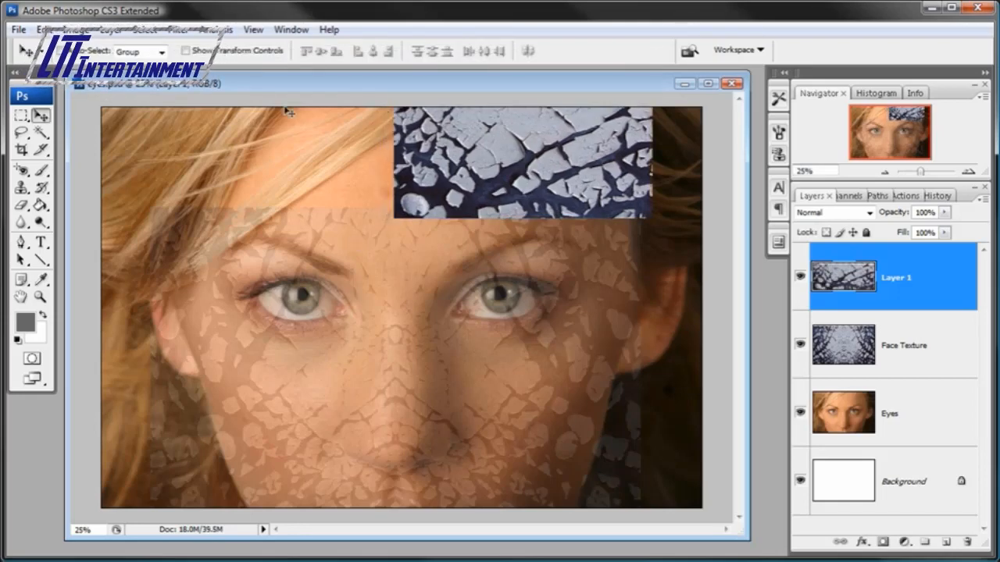
Marquee-select the forehead strip, duplicate it onto the left half of the forehead and flip the copy horizontally.
{"action": "left_click", "coordinate": [22, 115]}
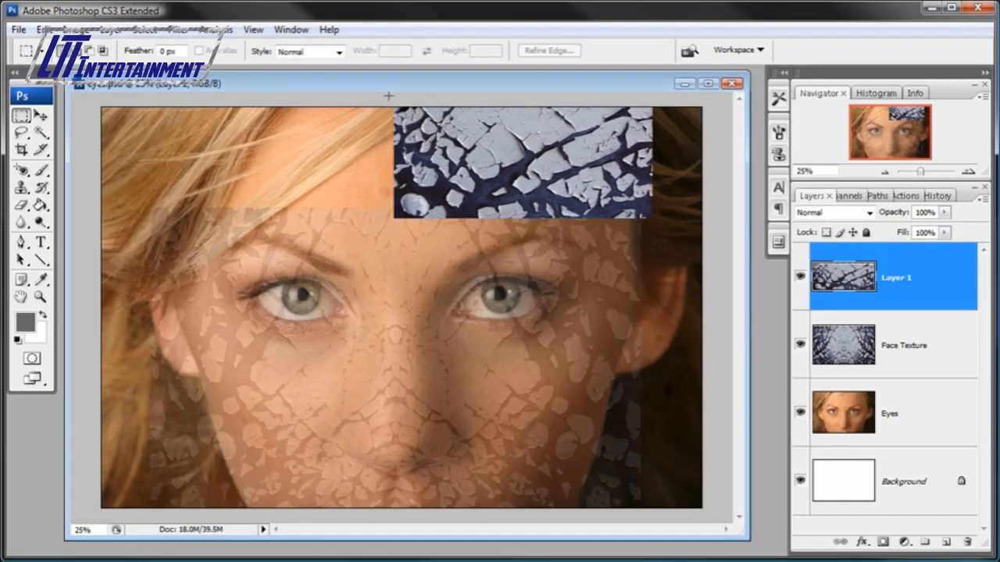
{"action": "left_click_drag", "start_coordinate": [388, 96], "coordinate": [669, 227]}
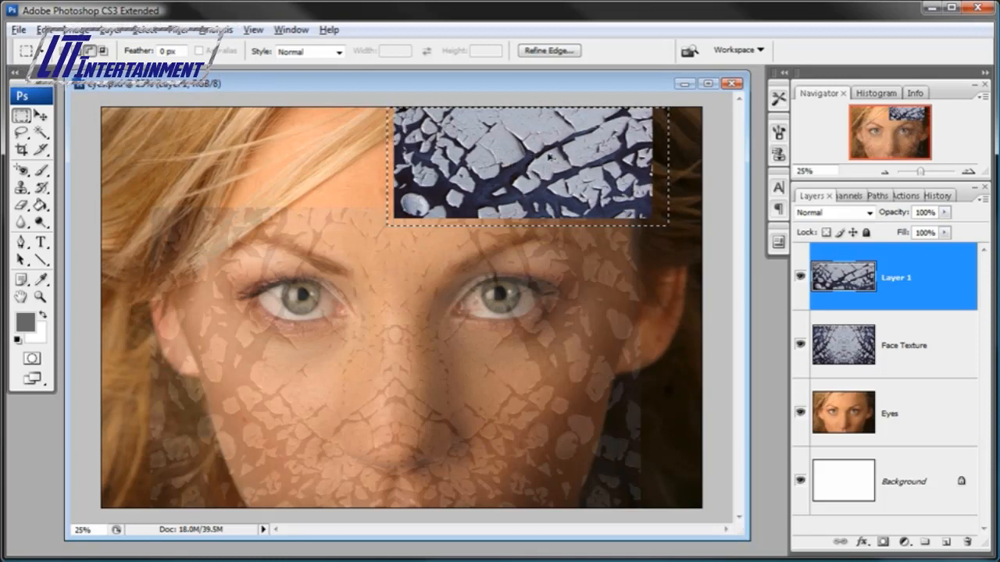
{"action": "left_click_drag", "start_coordinate": [550, 156], "coordinate": [287, 167]}
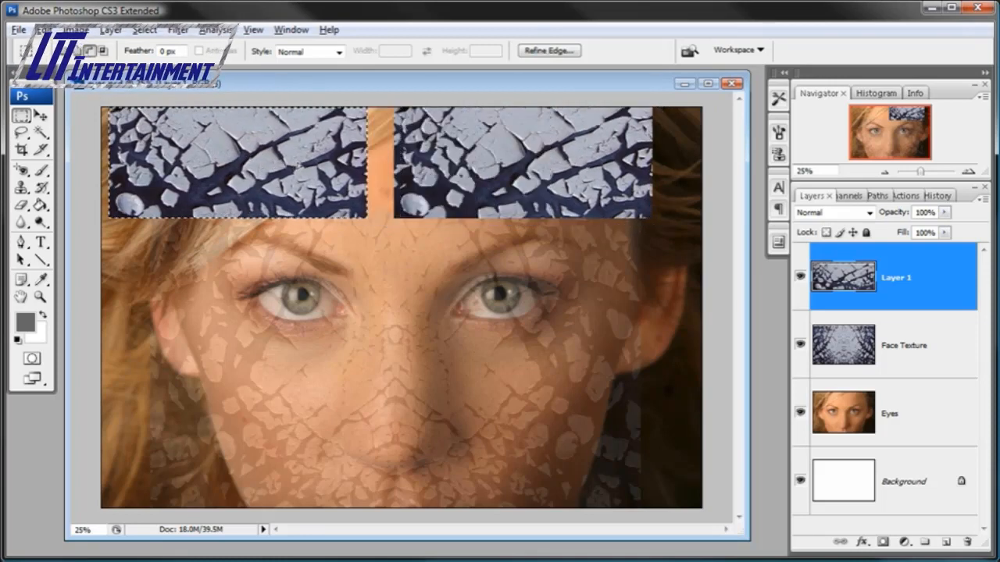
{"action": "left_click", "coordinate": [46, 28]}
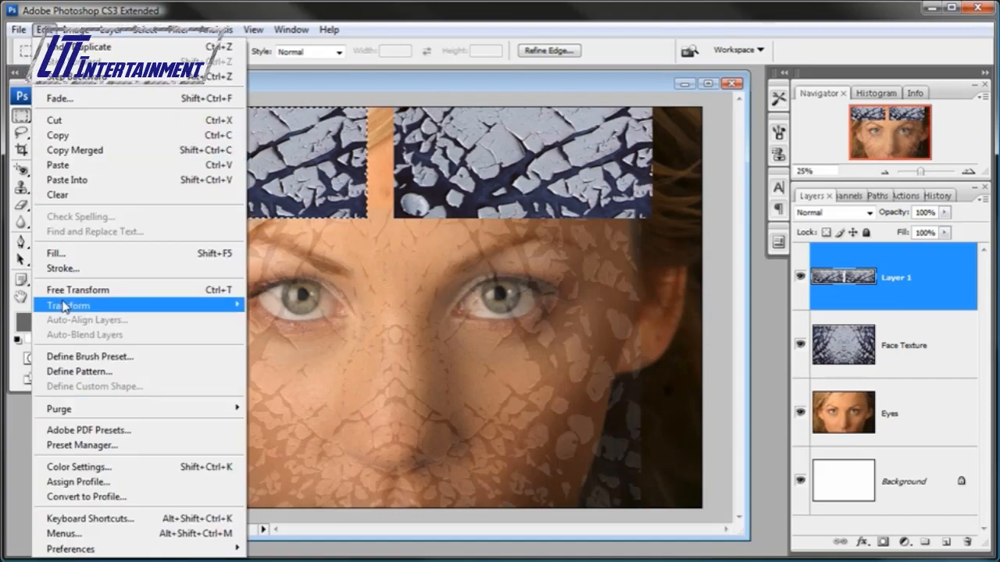
{"action": "mouse_move", "coordinate": [67, 307]}
{"action": "left_click", "coordinate": [283, 474]}
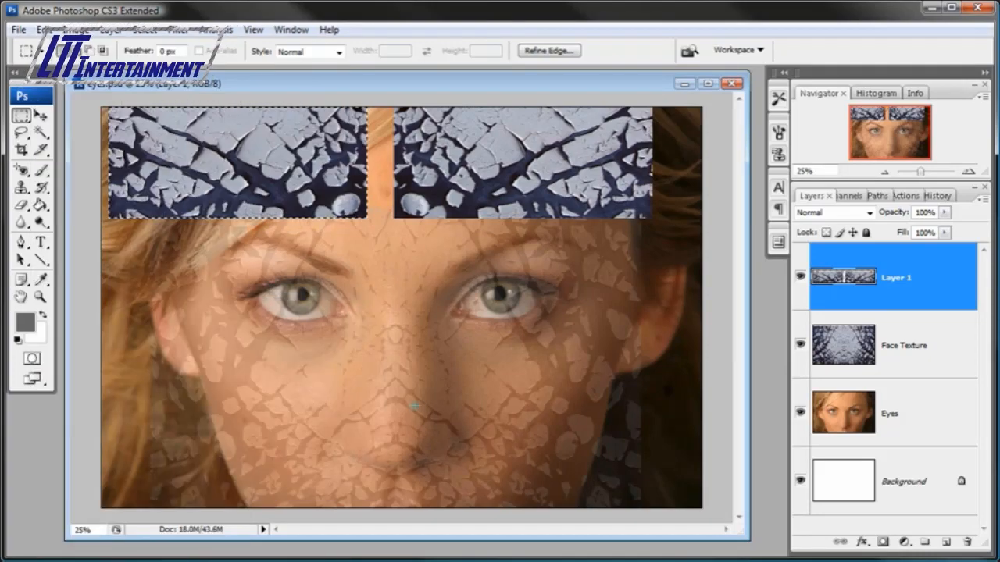
Move the flipped strip rightward until both forehead halves meet along the face's centre line, and deselect.
{"action": "left_click", "coordinate": [41, 115]}
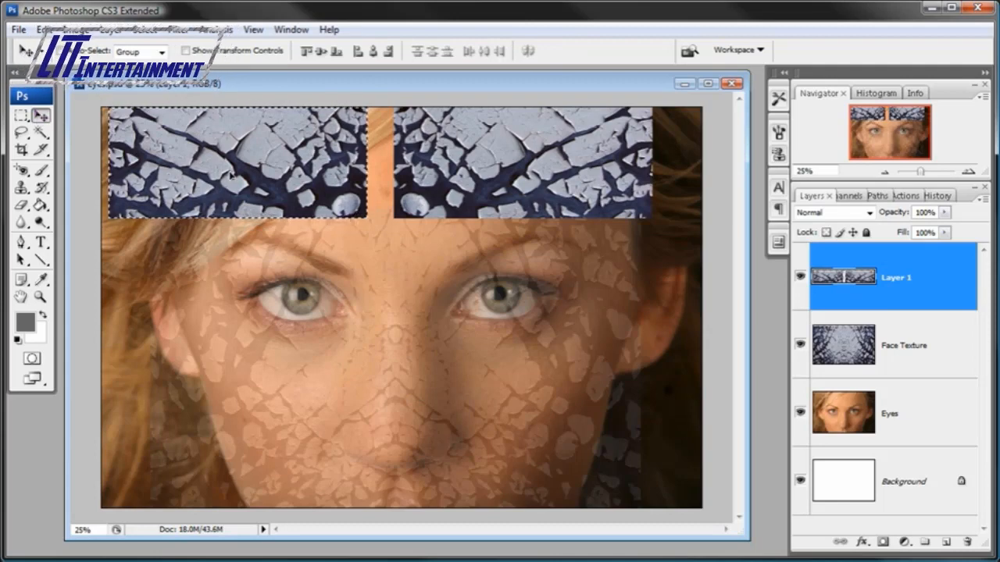
{"action": "key", "text": "shift+Right"}
{"action": "key", "text": "shift+Right"}
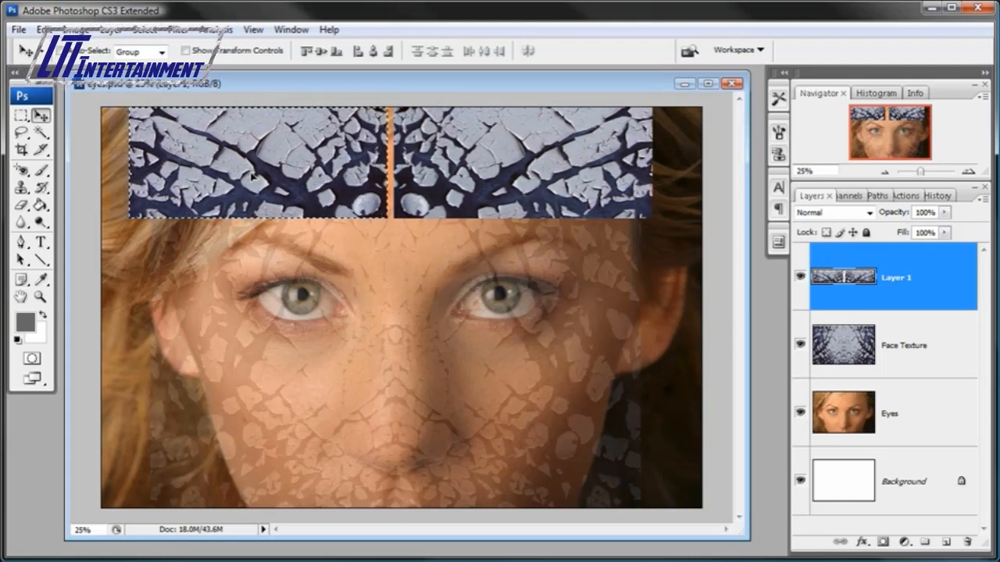
{"action": "left_click_drag", "start_coordinate": [258, 178], "coordinate": [262, 178]}
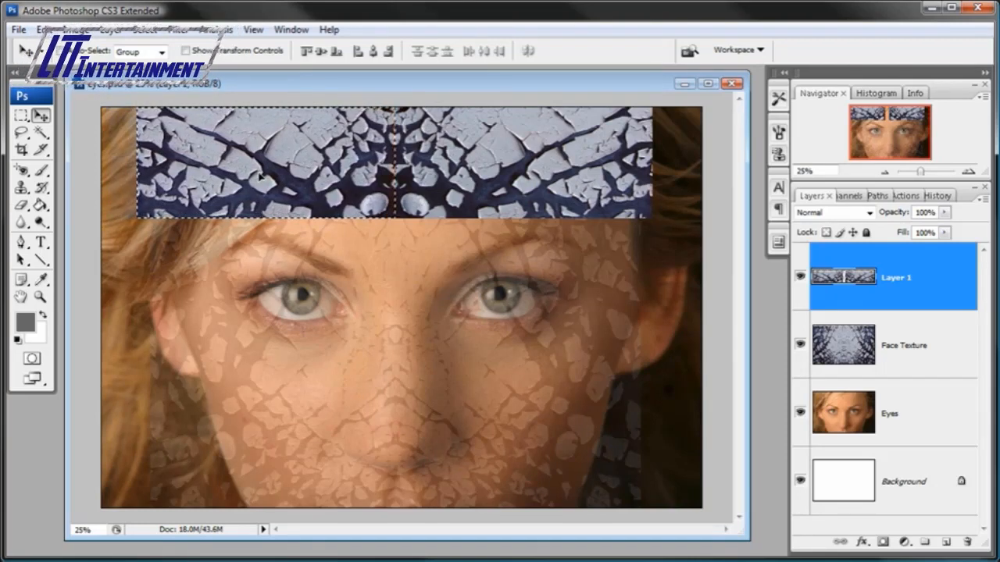
{"action": "left_click_drag", "start_coordinate": [257, 178], "coordinate": [255, 177]}
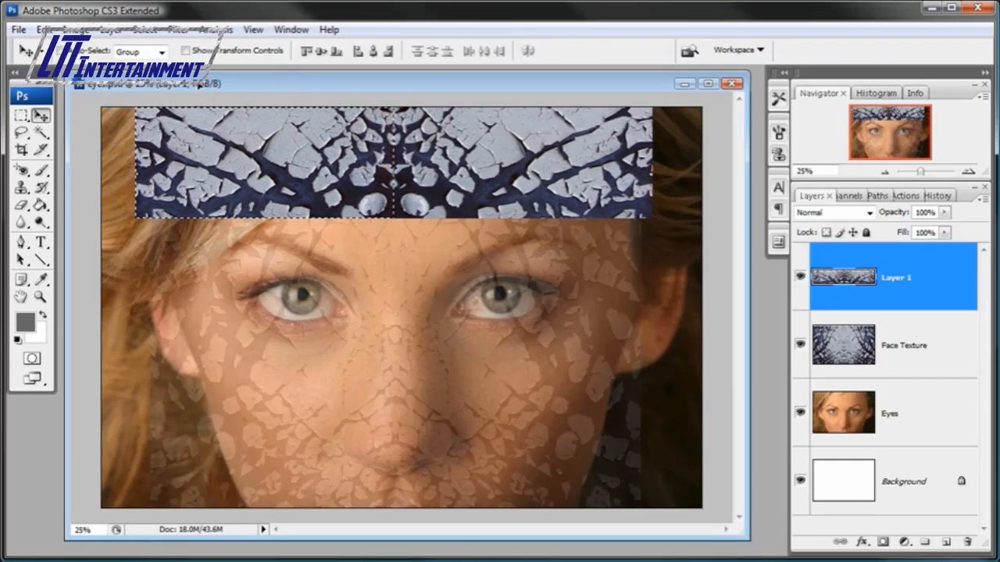
{"action": "left_click", "coordinate": [145, 31]}
{"action": "left_click", "coordinate": [163, 62]}
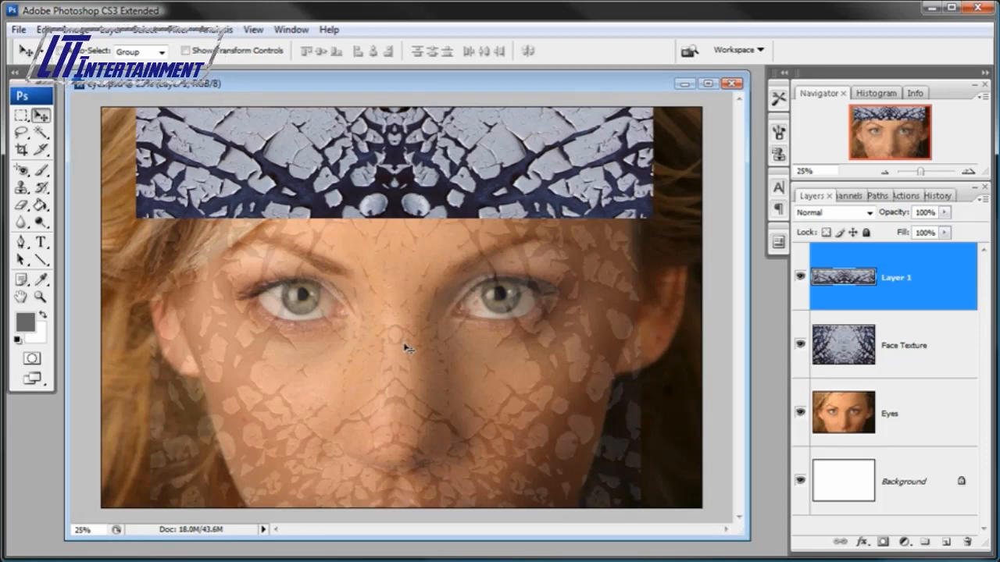
Set the Face Texture layer's opacity to 100%.
{"action": "left_click", "coordinate": [929, 361]}
{"action": "left_click", "coordinate": [944, 213]}
{"action": "left_click", "coordinate": [948, 213]}
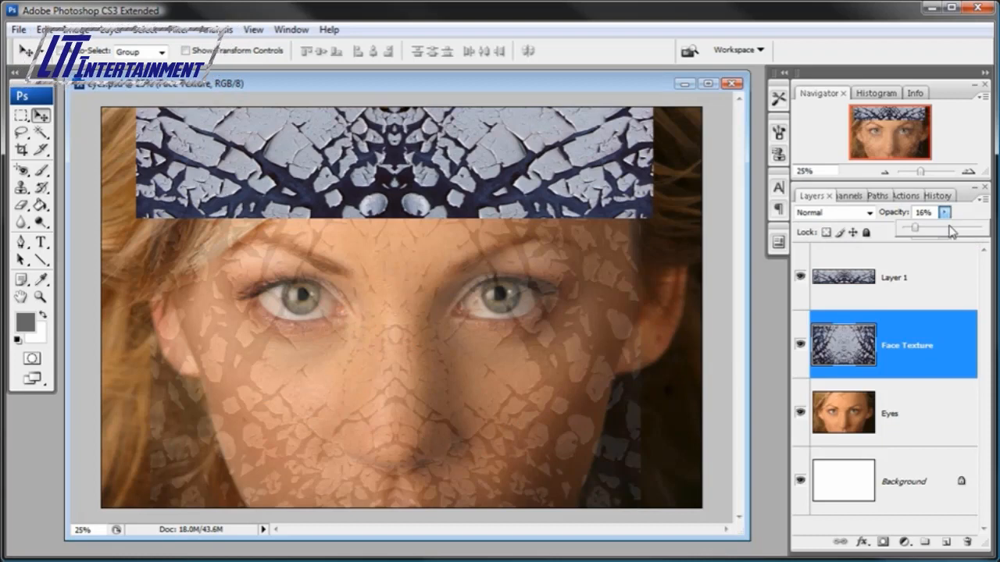
{"action": "left_click_drag", "start_coordinate": [952, 227], "coordinate": [982, 228]}
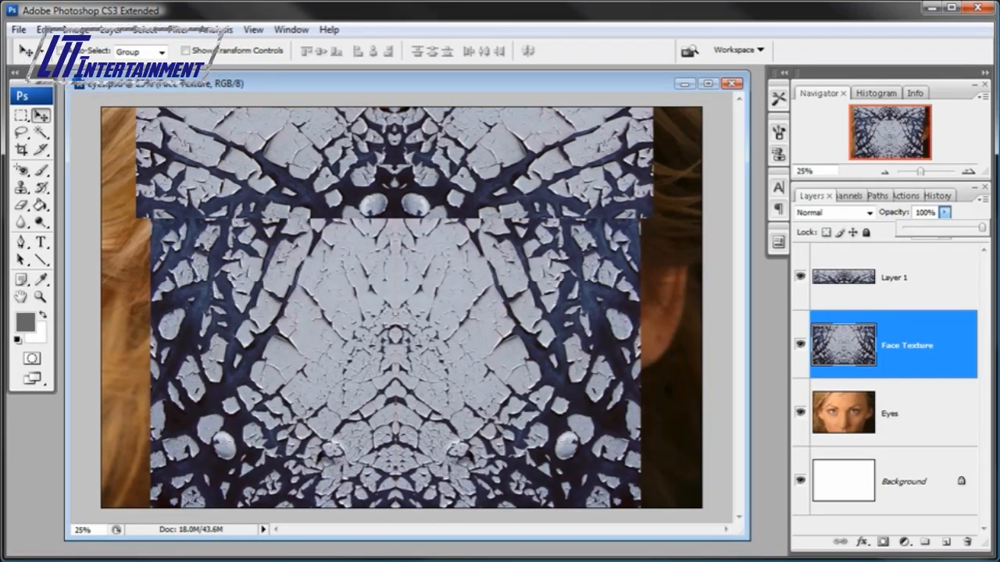
Stretch the lower edge of the forehead strip on Layer 1 slightly downward over the Face Texture with Free Transform.
{"action": "left_click", "coordinate": [828, 279]}
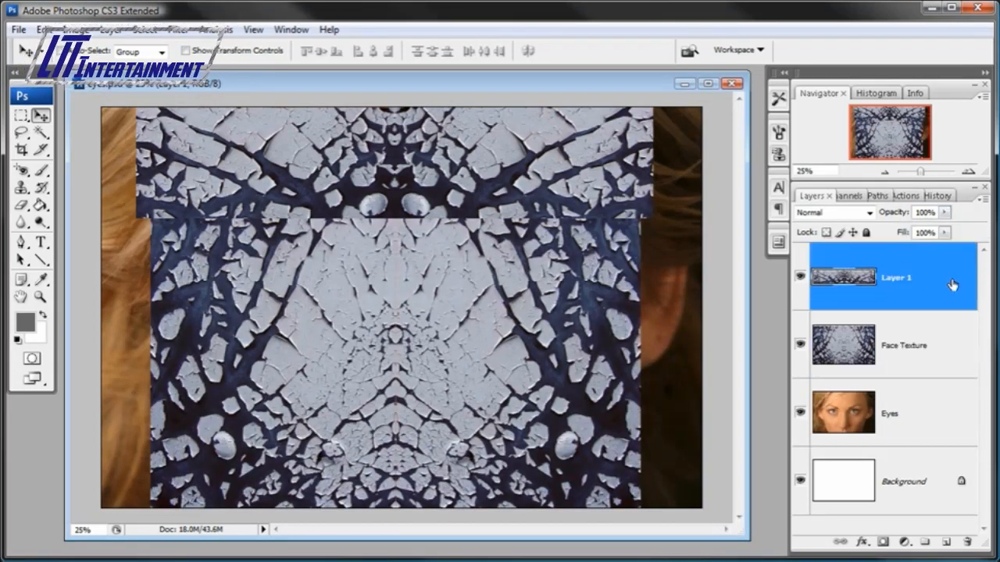
{"action": "left_click", "coordinate": [43, 29]}
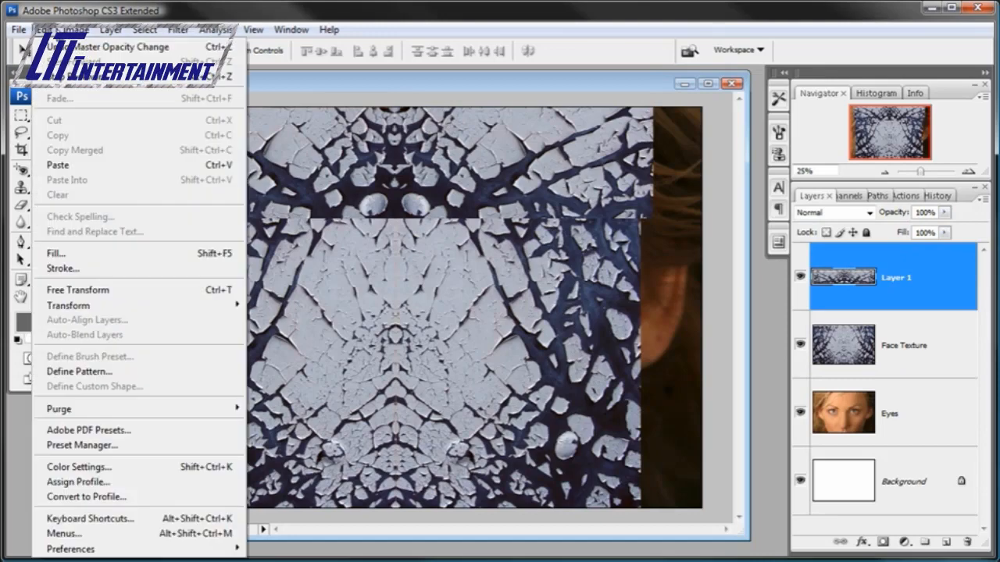
{"action": "left_click", "coordinate": [73, 289]}
{"action": "left_click_drag", "start_coordinate": [394, 214], "coordinate": [394, 225]}
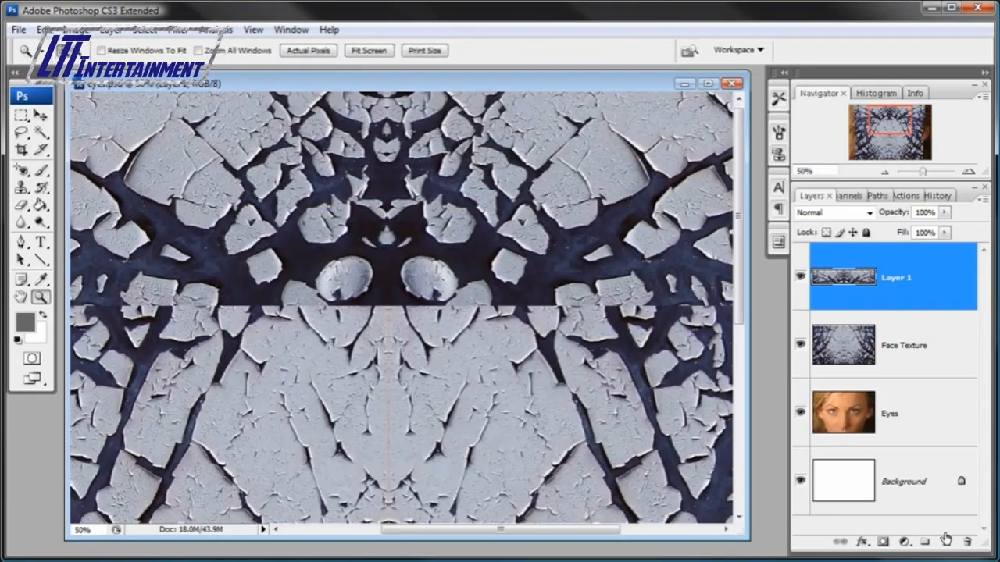
Choose the Eraser for Layer 1 with a soft brush of 215 px diameter and 0% hardness.
{"action": "left_click", "coordinate": [21, 205]}
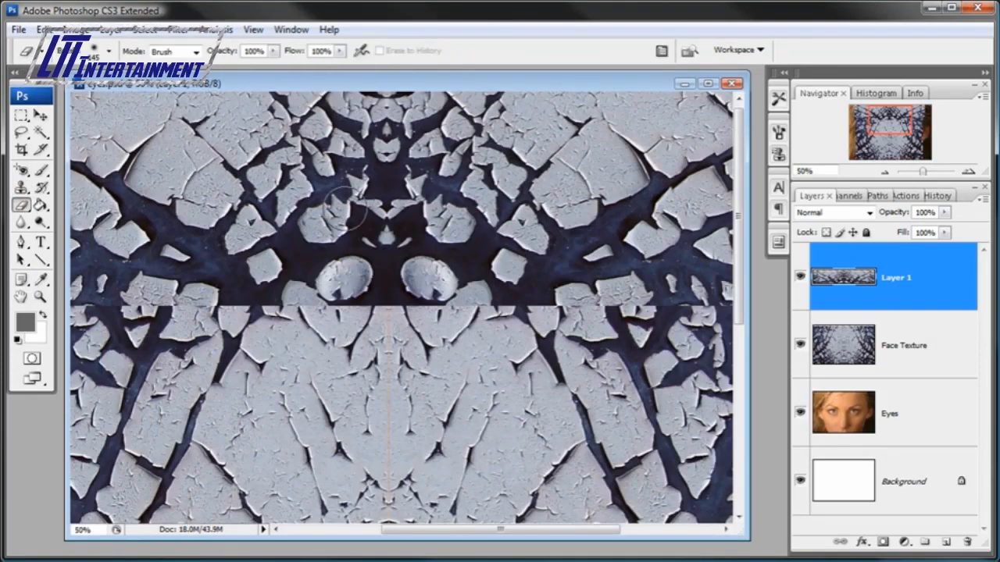
{"action": "right_click", "coordinate": [345, 207]}
{"action": "left_click_drag", "start_coordinate": [457, 238], "coordinate": [467, 239]}
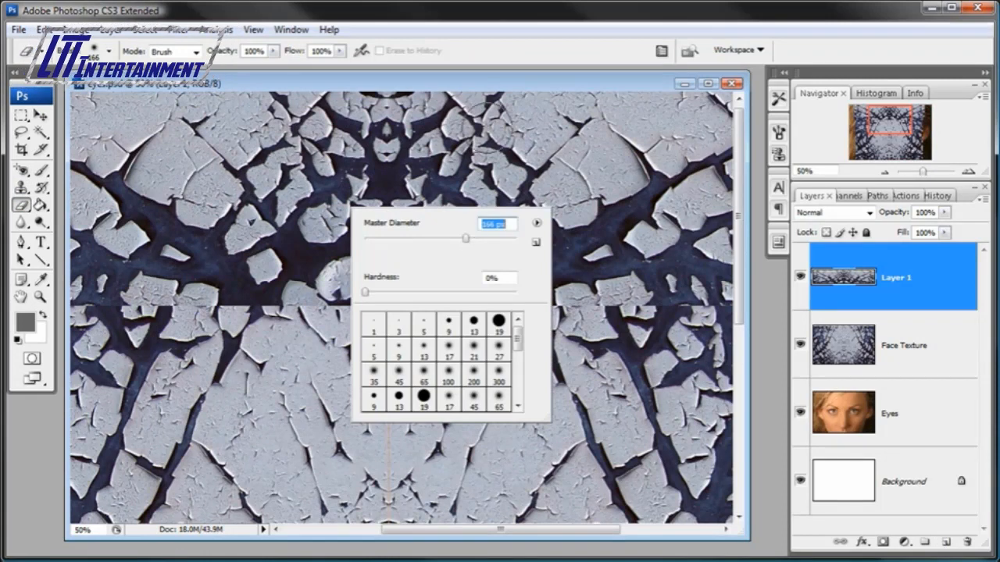
{"action": "key", "text": "Return"}
{"action": "right_click", "coordinate": [486, 191]}
{"action": "left_click_drag", "start_coordinate": [609, 222], "coordinate": [622, 222]}
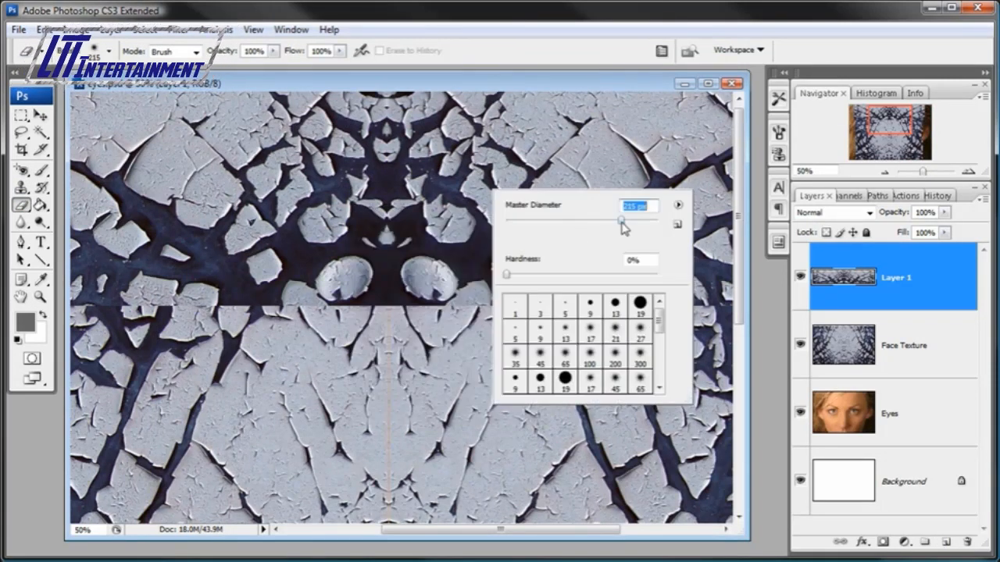
{"action": "key", "text": "Return"}
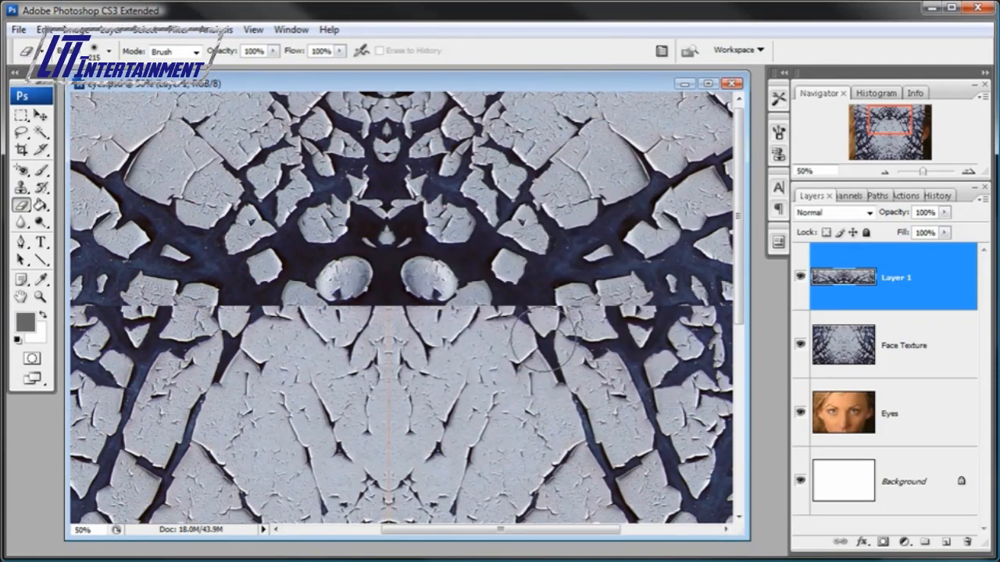
Try erasing along the middle of the forehead strip's lower edge with the large brush, and undo the strokes.
{"action": "mouse_move", "coordinate": [544, 336]}
{"action": "left_mouse_down"}
{"action": "mouse_move", "coordinate": [439, 332]}
{"action": "mouse_move", "coordinate": [465, 324]}
{"action": "mouse_move", "coordinate": [457, 336]}
{"action": "mouse_move", "coordinate": [398, 328]}
{"action": "left_mouse_up"}
{"action": "mouse_move", "coordinate": [512, 338]}
{"action": "left_mouse_down"}
{"action": "mouse_move", "coordinate": [568, 340]}
{"action": "mouse_move", "coordinate": [508, 343]}
{"action": "mouse_move", "coordinate": [677, 341]}
{"action": "mouse_move", "coordinate": [248, 347]}
{"action": "mouse_move", "coordinate": [347, 343]}
{"action": "mouse_move", "coordinate": [316, 332]}
{"action": "mouse_move", "coordinate": [279, 339]}
{"action": "mouse_move", "coordinate": [302, 335]}
{"action": "left_mouse_up"}
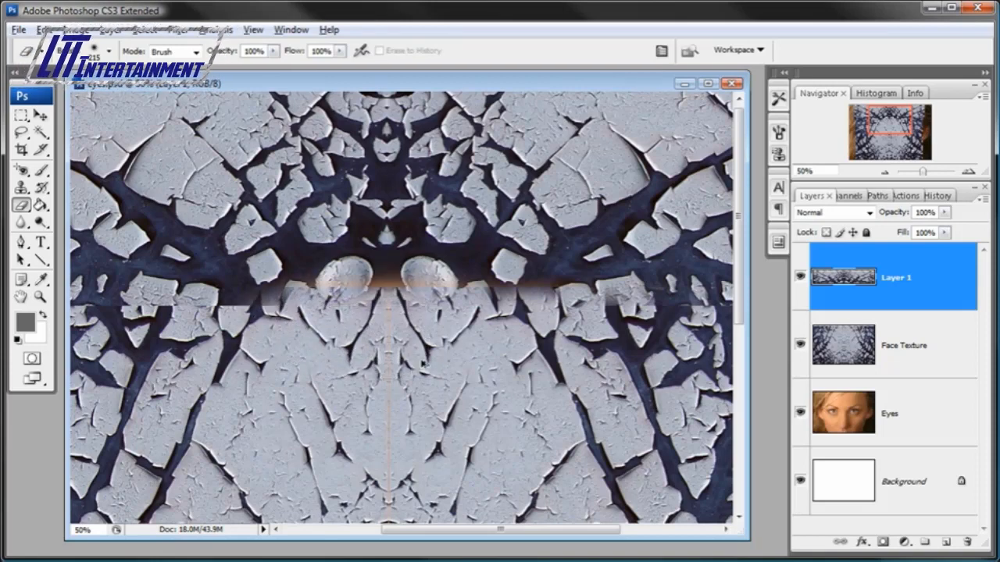
{"action": "key", "text": "ctrl+alt+z"}
{"action": "key", "text": "ctrl+alt+z"}
{"action": "key", "text": "ctrl+alt+z"}
{"action": "left_click_drag", "start_coordinate": [425, 335], "coordinate": [328, 347]}
{"action": "key", "text": "ctrl+z"}
Erase along the forehead strip's lower edge on Layer 1 with a 91 px eraser at 0% hardness to blend the seam.
{"action": "right_click", "coordinate": [469, 347]}
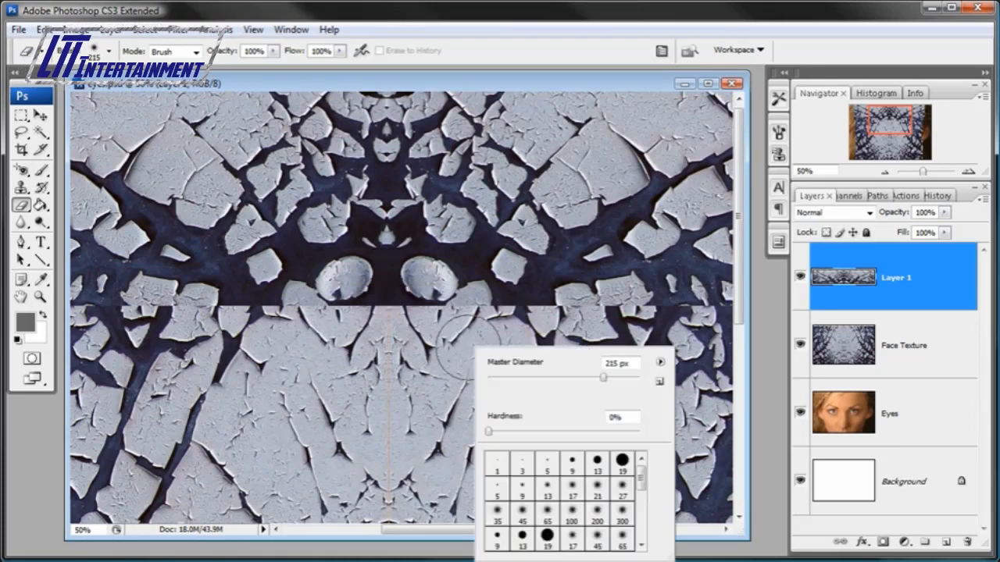
{"action": "left_click", "coordinate": [557, 379]}
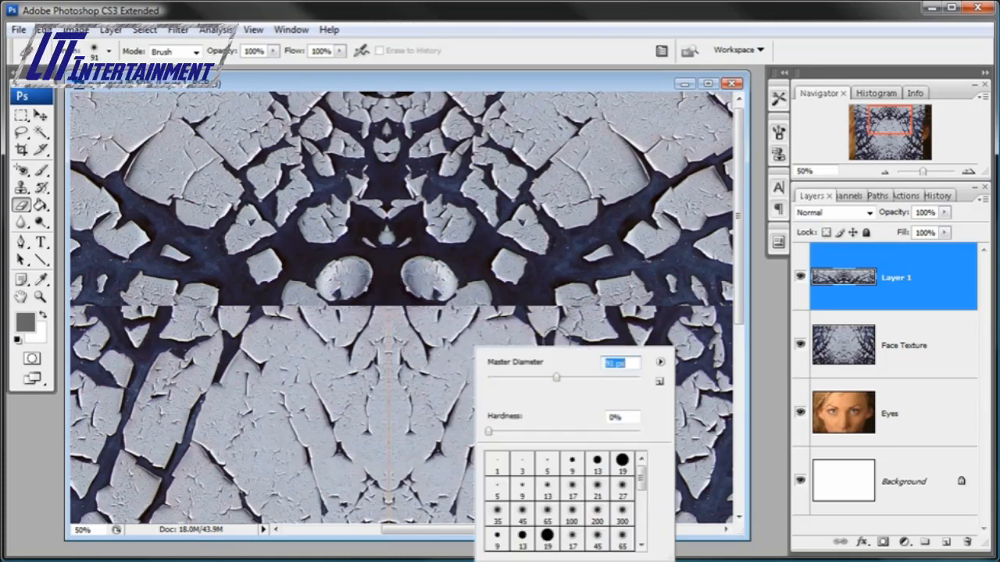
{"action": "left_click", "coordinate": [516, 82]}
{"action": "mouse_move", "coordinate": [418, 312]}
{"action": "left_mouse_down"}
{"action": "mouse_move", "coordinate": [320, 316]}
{"action": "mouse_move", "coordinate": [440, 314]}
{"action": "left_mouse_up"}
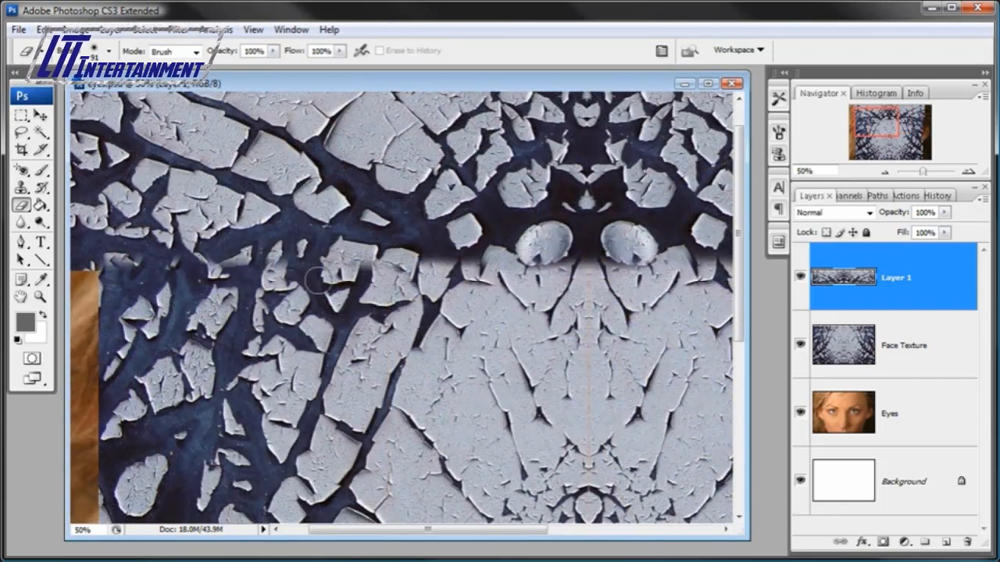
Merge Layer 1 down into the Face Texture layer.
{"action": "left_click", "coordinate": [887, 172]}
{"action": "left_click", "coordinate": [886, 171]}
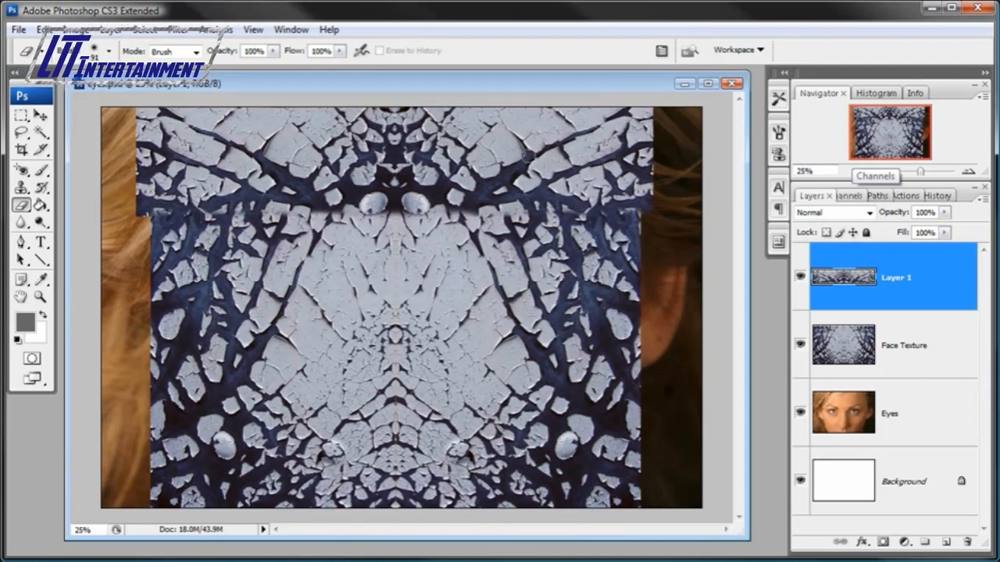
{"action": "left_click", "coordinate": [108, 31]}
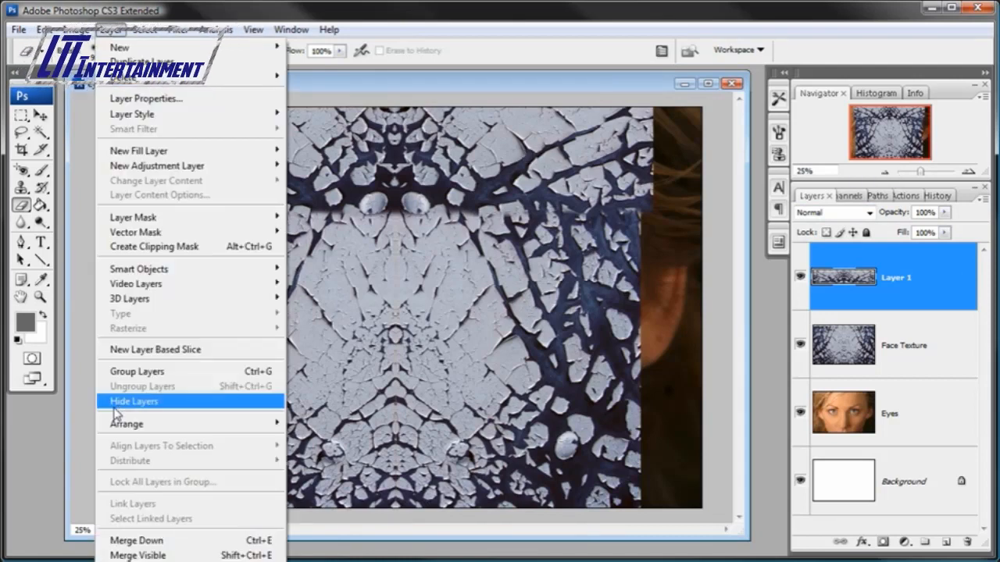
{"action": "left_click", "coordinate": [175, 542]}
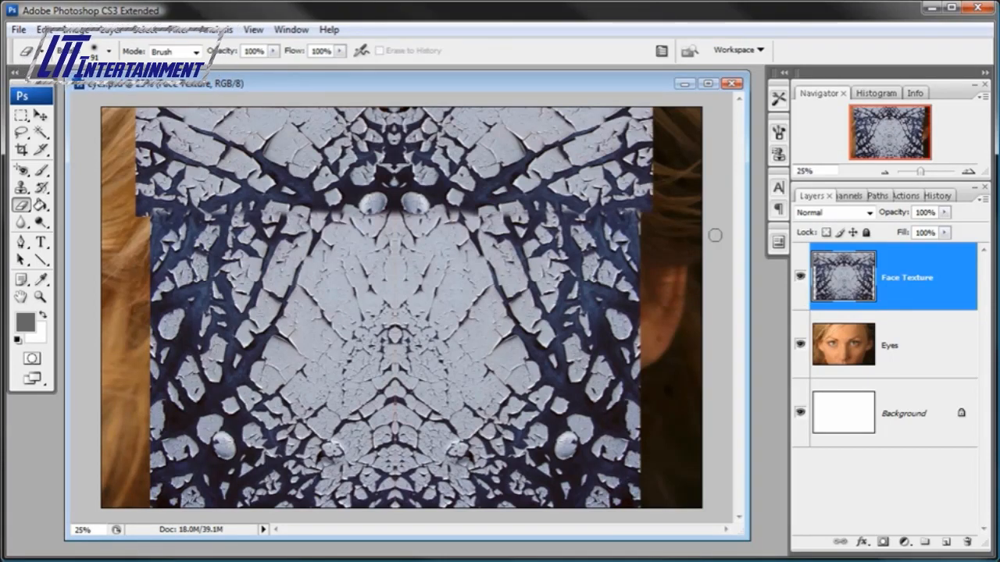
Set the Face Texture layer's blend mode to Luminosity and its opacity to 26%.
{"action": "left_click", "coordinate": [869, 215]}
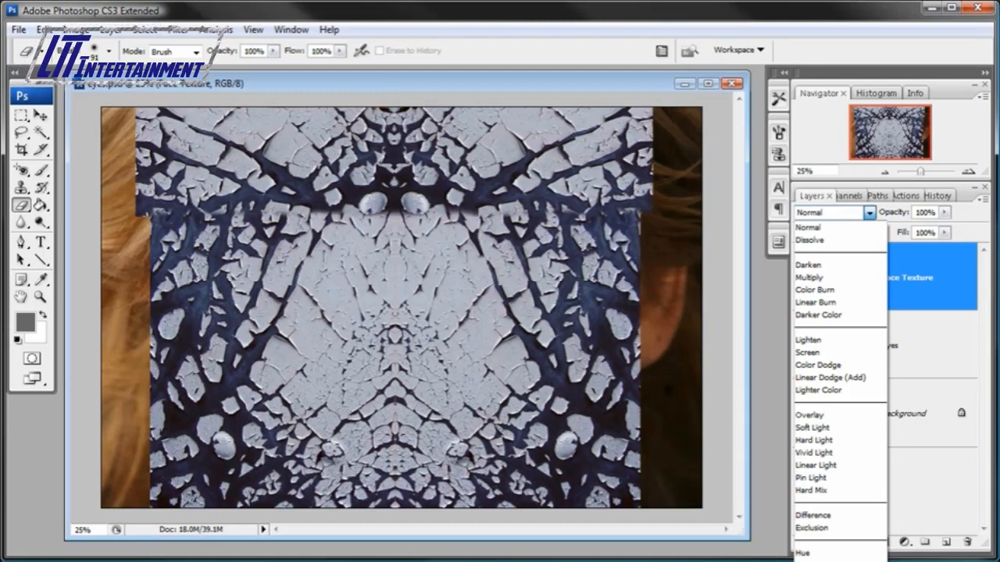
{"action": "left_click", "coordinate": [814, 561]}
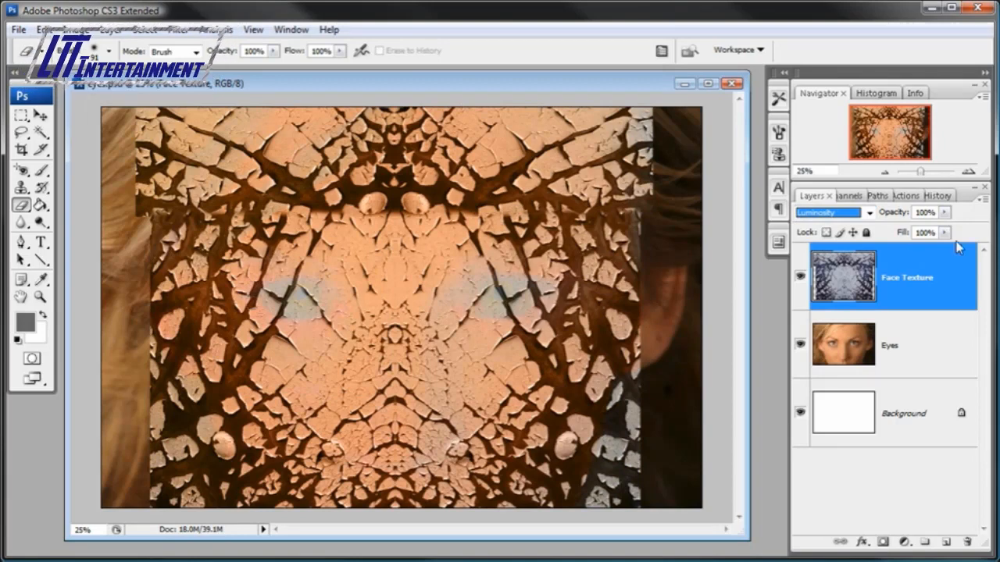
{"action": "left_click", "coordinate": [945, 214]}
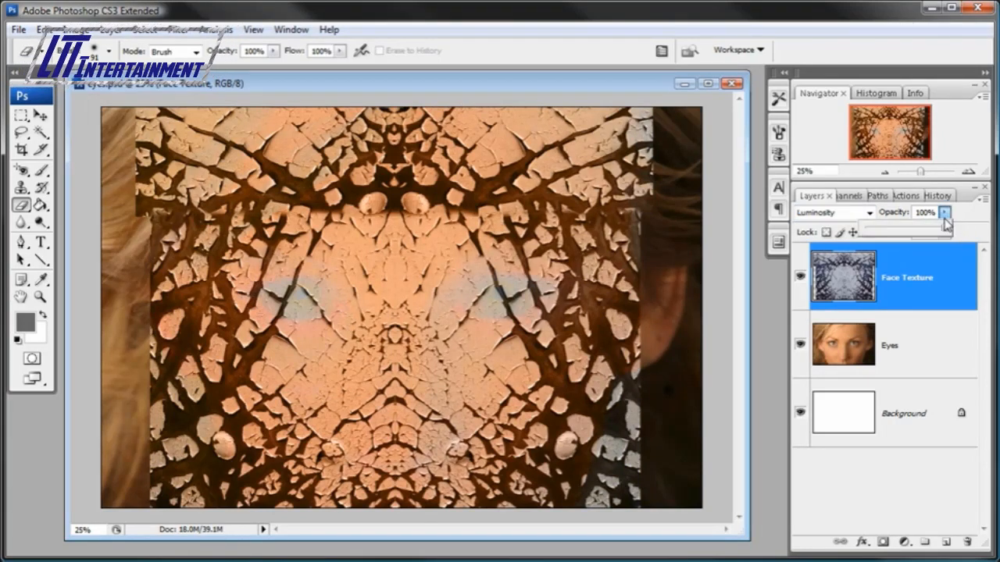
{"action": "left_click", "coordinate": [891, 230]}
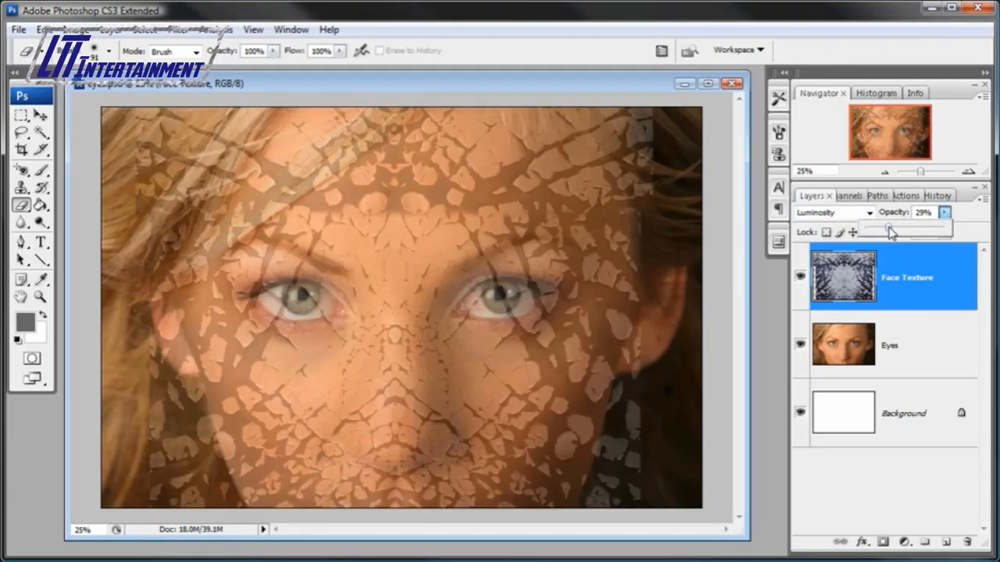
{"action": "left_click_drag", "start_coordinate": [891, 232], "coordinate": [888, 233]}
{"action": "key", "text": "m"}
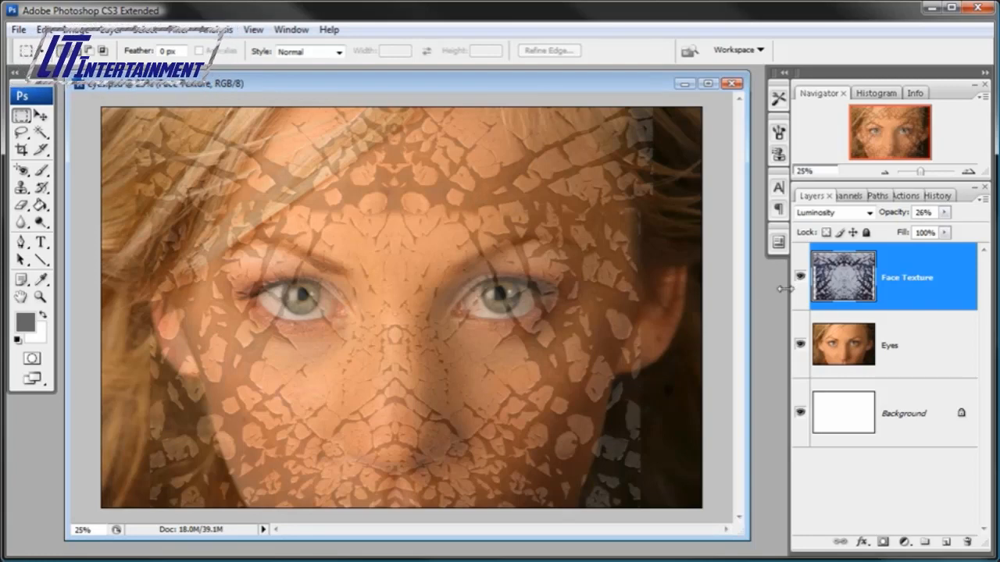
Add a layer mask to the Face Texture layer and choose the Brush with black (000000) as the foreground colour.
{"action": "left_click_drag", "start_coordinate": [787, 290], "coordinate": [746, 288]}
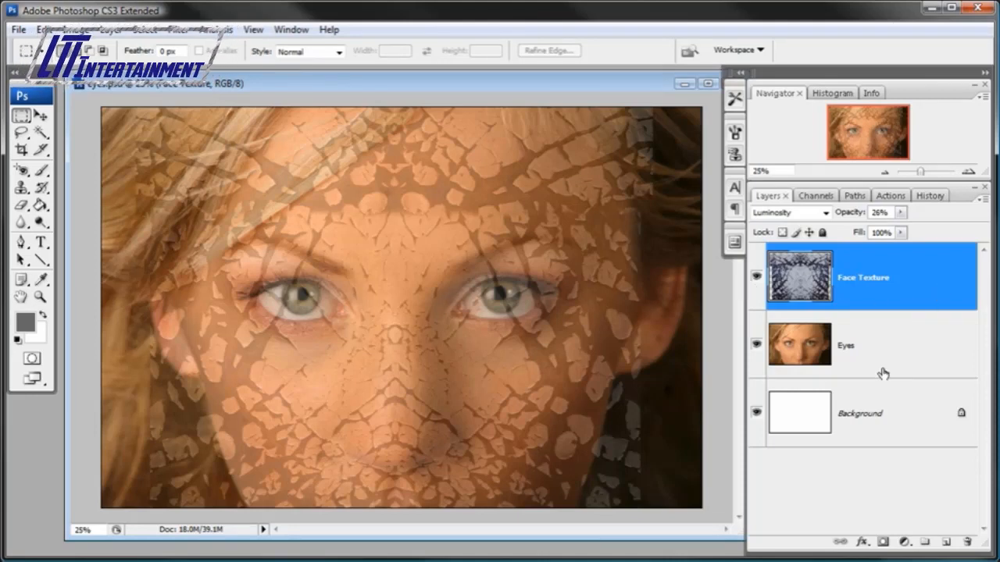
{"action": "left_click", "coordinate": [881, 543]}
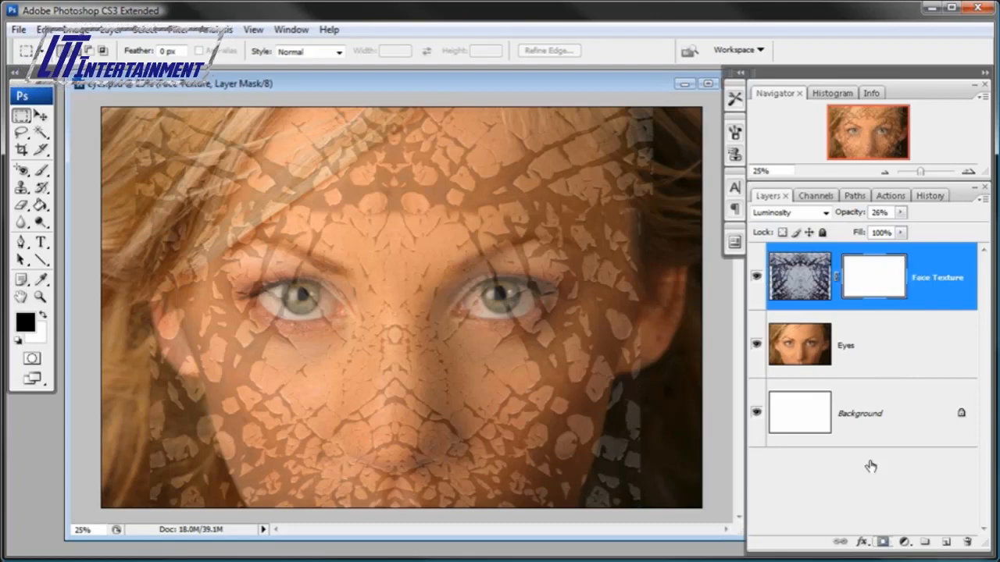
{"action": "left_click", "coordinate": [43, 171]}
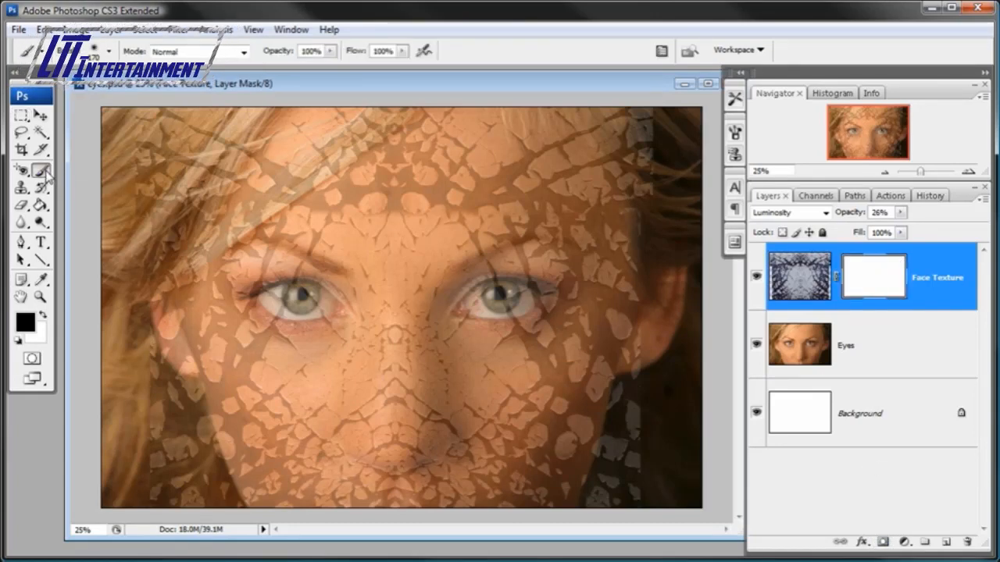
{"action": "left_click", "coordinate": [25, 321]}
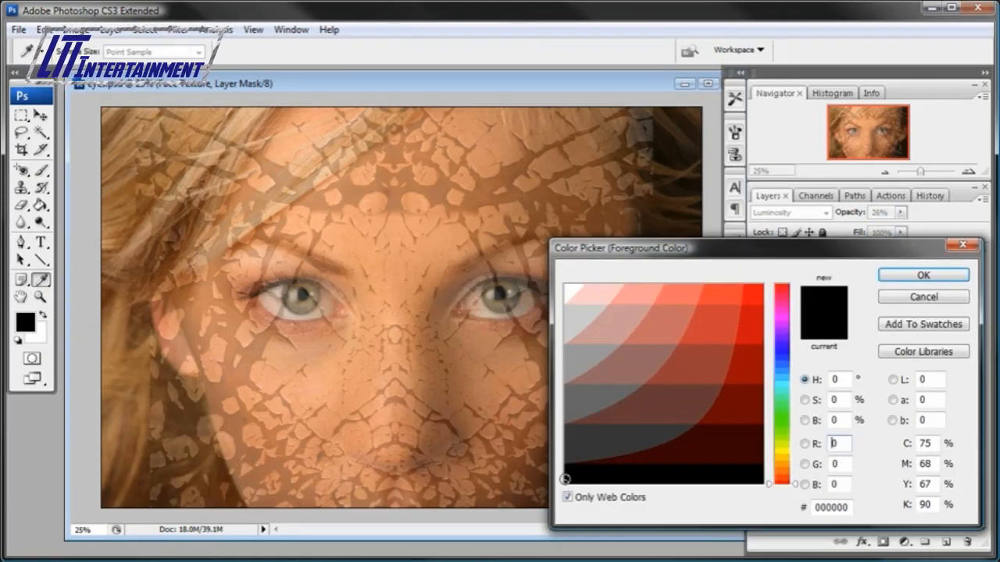
{"action": "left_click", "coordinate": [901, 278]}
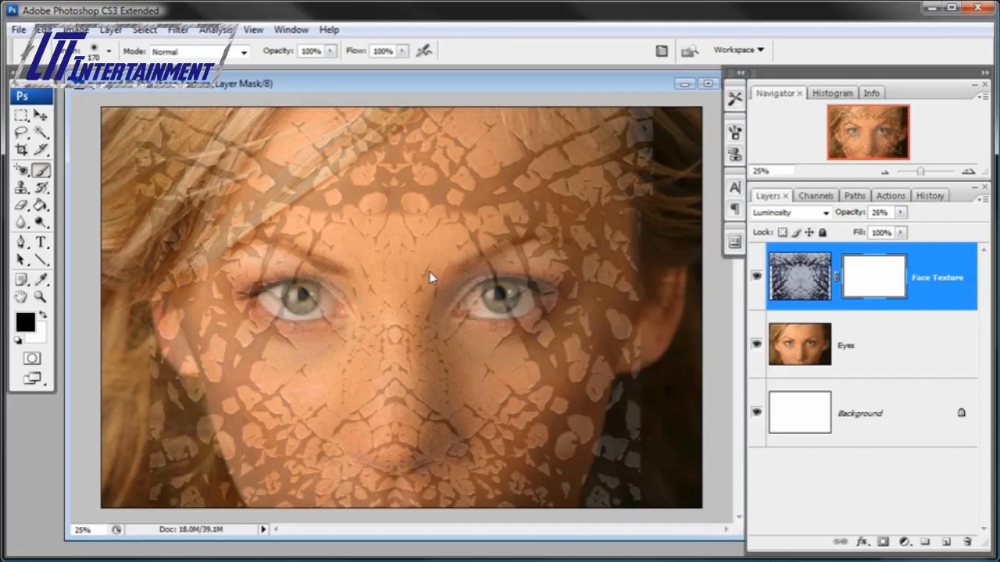
Mask out the texture over the hair and dark background around the right-hand ear with a 463 px brush at 0% hardness.
{"action": "right_click", "coordinate": [383, 237]}
{"action": "left_click_drag", "start_coordinate": [518, 260], "coordinate": [529, 263]}
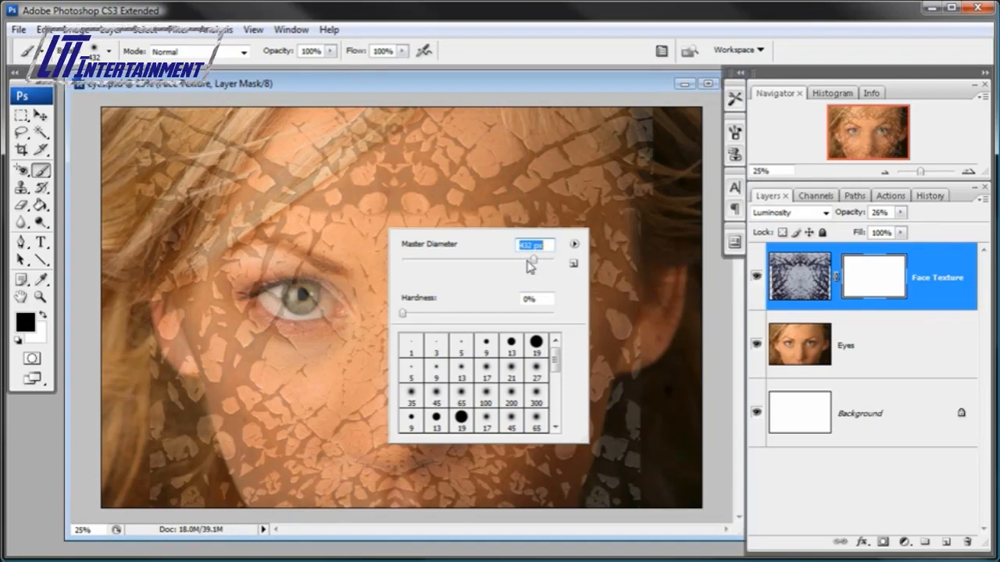
{"action": "left_click_drag", "start_coordinate": [534, 265], "coordinate": [544, 262]}
{"action": "left_click", "coordinate": [401, 314]}
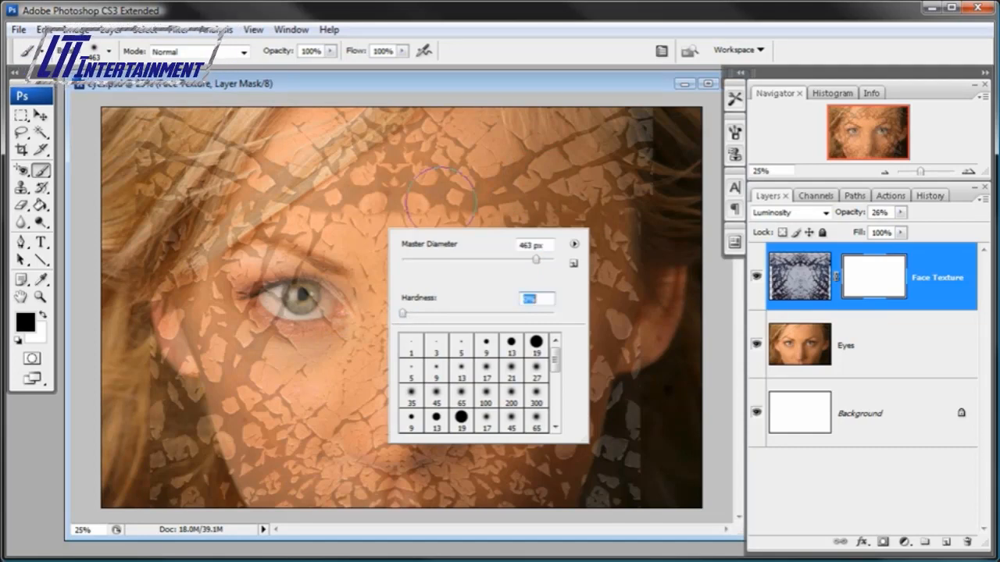
{"action": "left_click", "coordinate": [449, 85]}
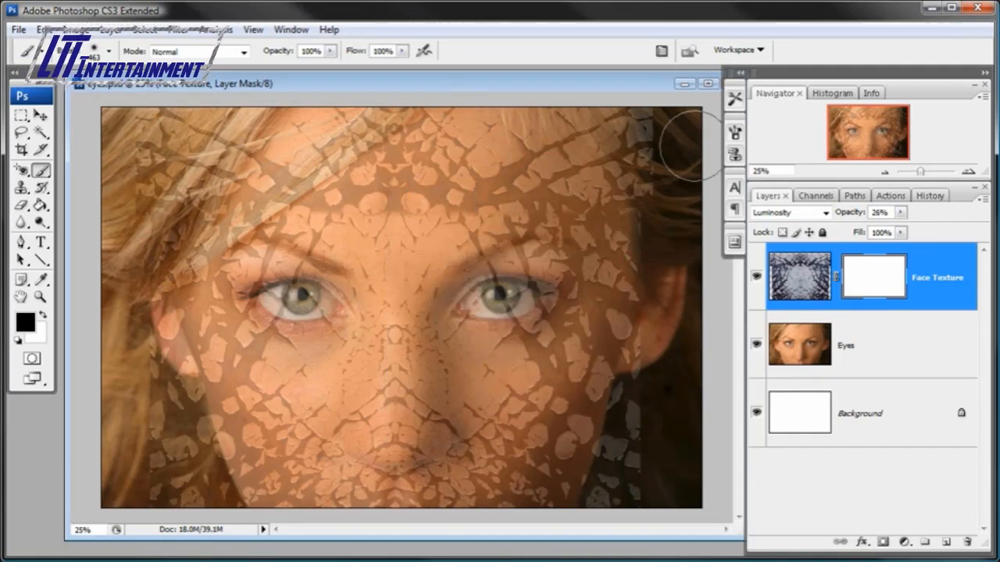
{"action": "mouse_move", "coordinate": [689, 146]}
{"action": "left_mouse_down"}
{"action": "mouse_move", "coordinate": [680, 178]}
{"action": "mouse_move", "coordinate": [682, 130]}
{"action": "mouse_move", "coordinate": [680, 154]}
{"action": "mouse_move", "coordinate": [668, 111]}
{"action": "mouse_move", "coordinate": [670, 203]}
{"action": "mouse_move", "coordinate": [676, 171]}
{"action": "mouse_move", "coordinate": [658, 123]}
{"action": "mouse_move", "coordinate": [637, 118]}
{"action": "mouse_move", "coordinate": [670, 123]}
{"action": "left_mouse_up"}
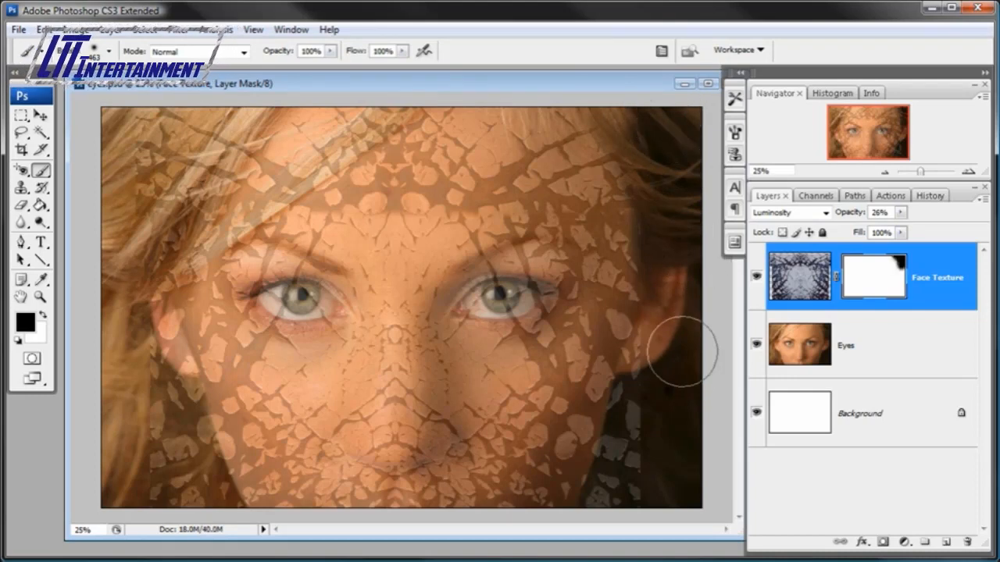
{"action": "mouse_move", "coordinate": [682, 351]}
{"action": "left_mouse_down"}
{"action": "mouse_move", "coordinate": [675, 382]}
{"action": "mouse_move", "coordinate": [674, 347]}
{"action": "mouse_move", "coordinate": [667, 363]}
{"action": "mouse_move", "coordinate": [665, 474]}
{"action": "mouse_move", "coordinate": [644, 468]}
{"action": "mouse_move", "coordinate": [651, 492]}
{"action": "mouse_move", "coordinate": [629, 517]}
{"action": "mouse_move", "coordinate": [673, 412]}
{"action": "left_mouse_up"}
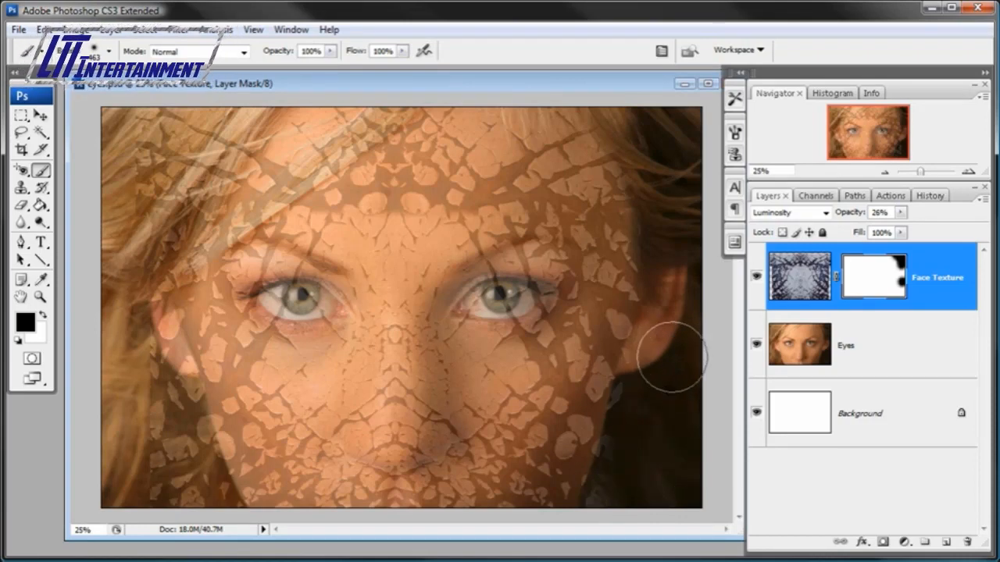
{"action": "mouse_move", "coordinate": [672, 357]}
{"action": "left_mouse_down"}
{"action": "mouse_move", "coordinate": [674, 339]}
{"action": "mouse_move", "coordinate": [663, 346]}
{"action": "mouse_move", "coordinate": [661, 396]}
{"action": "left_mouse_up"}
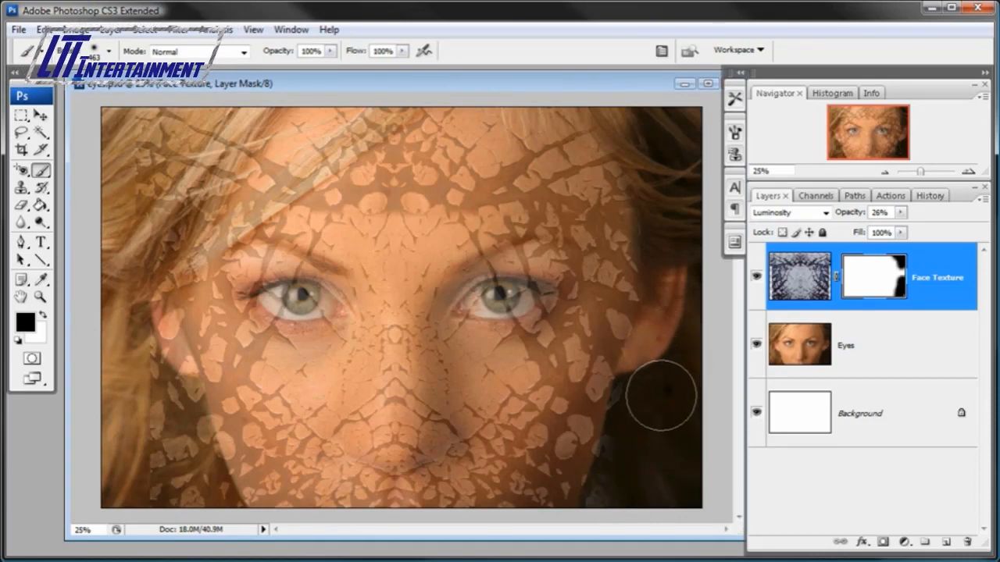
Mask out the texture beside both jaw edges and over the left-hand ear and outer hair with a 288 px brush at 30% hardness.
{"action": "right_click", "coordinate": [614, 391]}
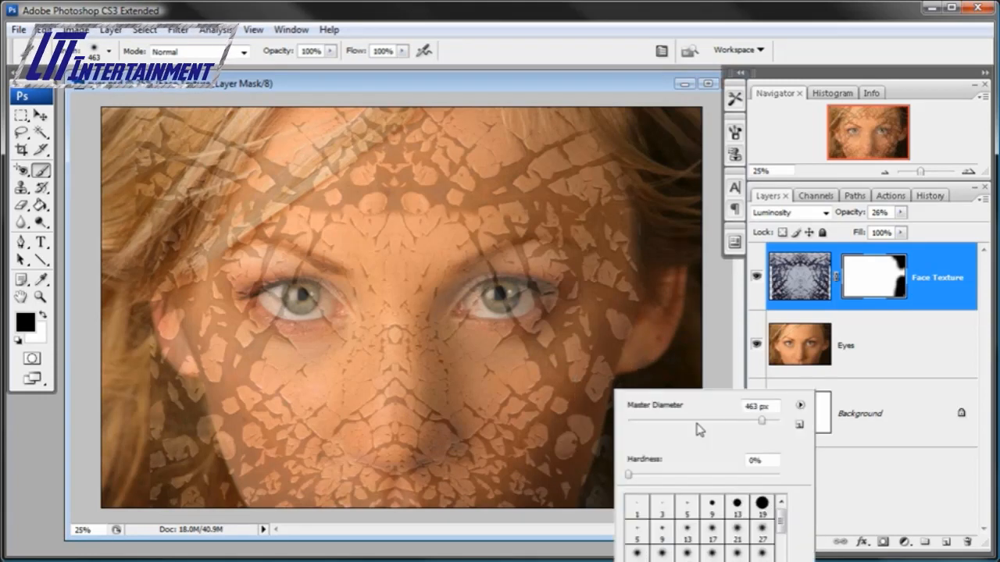
{"action": "left_click", "coordinate": [674, 474]}
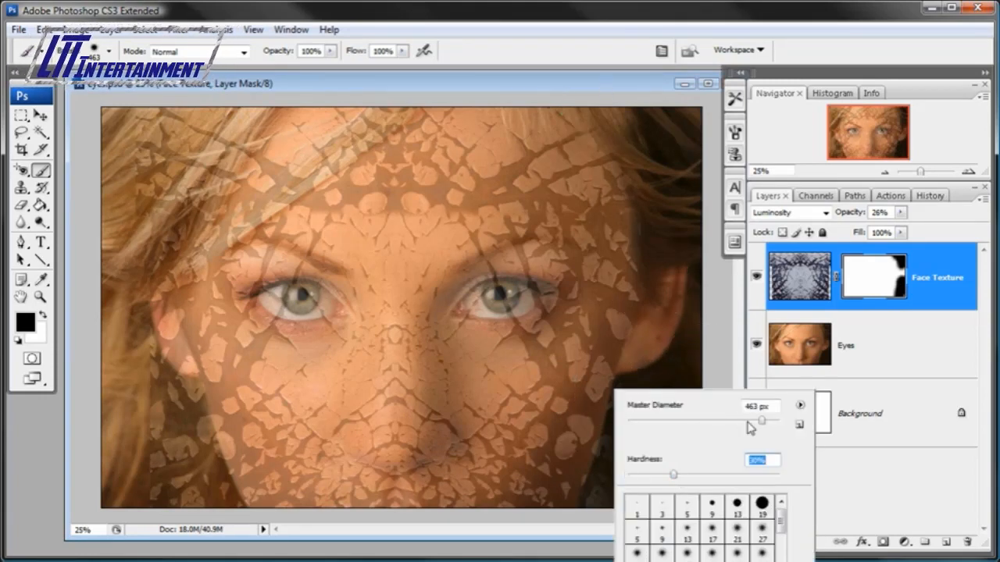
{"action": "left_click", "coordinate": [747, 421]}
{"action": "left_click", "coordinate": [625, 83]}
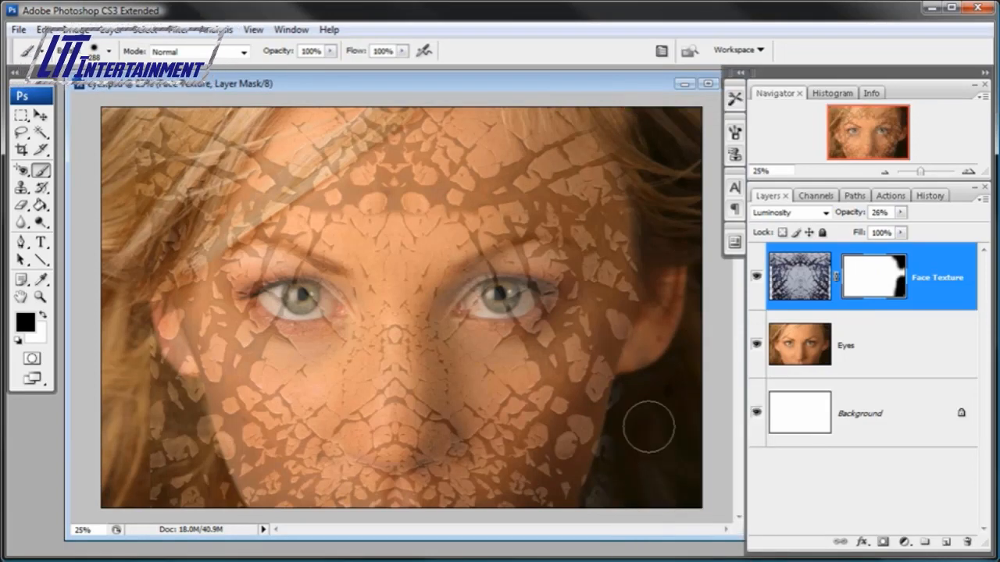
{"action": "left_click_drag", "start_coordinate": [643, 406], "coordinate": [611, 498]}
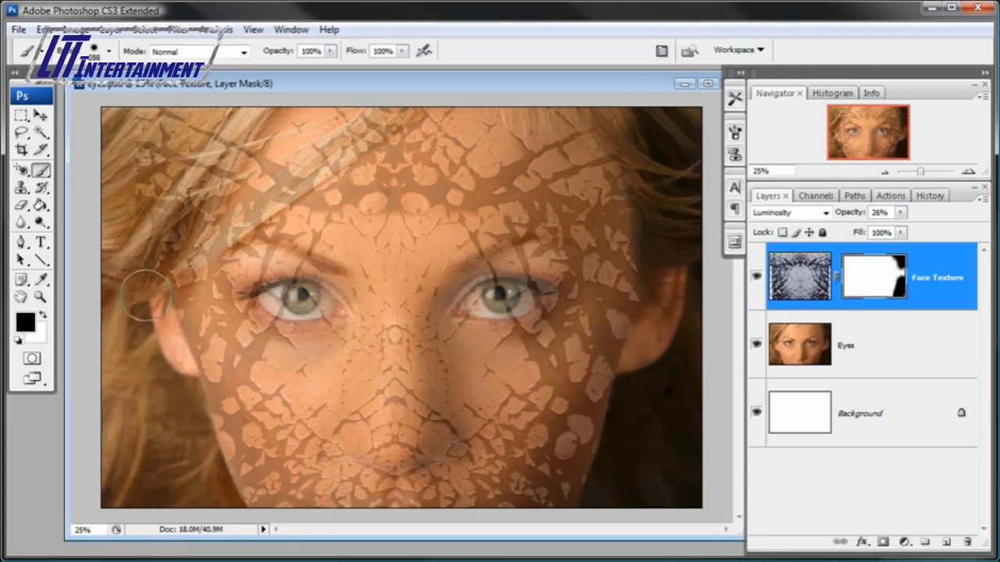
{"action": "mouse_move", "coordinate": [153, 319]}
{"action": "left_mouse_down"}
{"action": "mouse_move", "coordinate": [145, 150]}
{"action": "mouse_move", "coordinate": [139, 176]}
{"action": "mouse_move", "coordinate": [189, 161]}
{"action": "mouse_move", "coordinate": [186, 152]}
{"action": "mouse_move", "coordinate": [146, 189]}
{"action": "mouse_move", "coordinate": [154, 200]}
{"action": "mouse_move", "coordinate": [211, 148]}
{"action": "mouse_move", "coordinate": [145, 227]}
{"action": "mouse_move", "coordinate": [219, 144]}
{"action": "mouse_move", "coordinate": [149, 224]}
{"action": "left_mouse_up"}
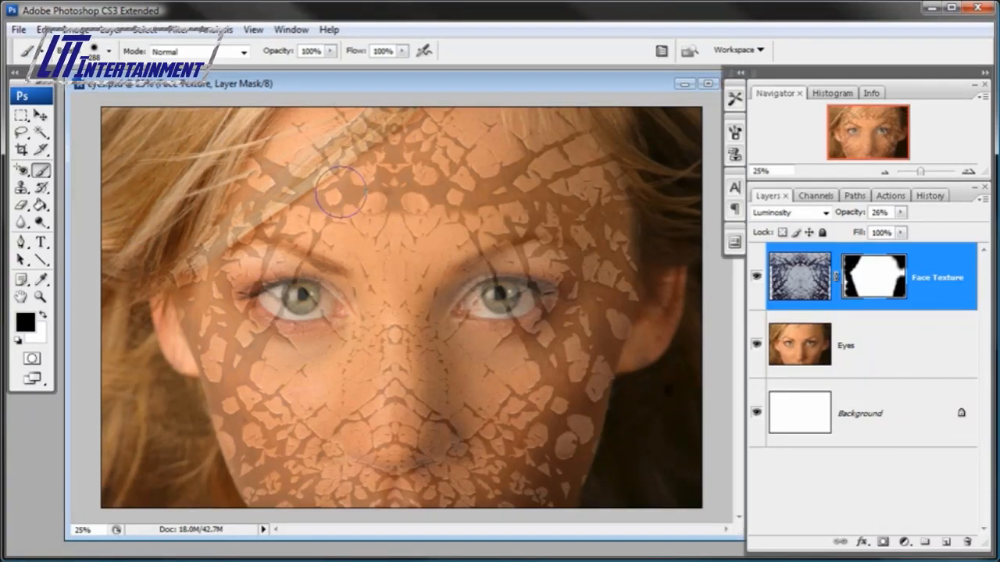
Set the mask brush to 61 px diameter for detail work on the hair strand crossing the forehead.
{"action": "left_click", "coordinate": [41, 297]}
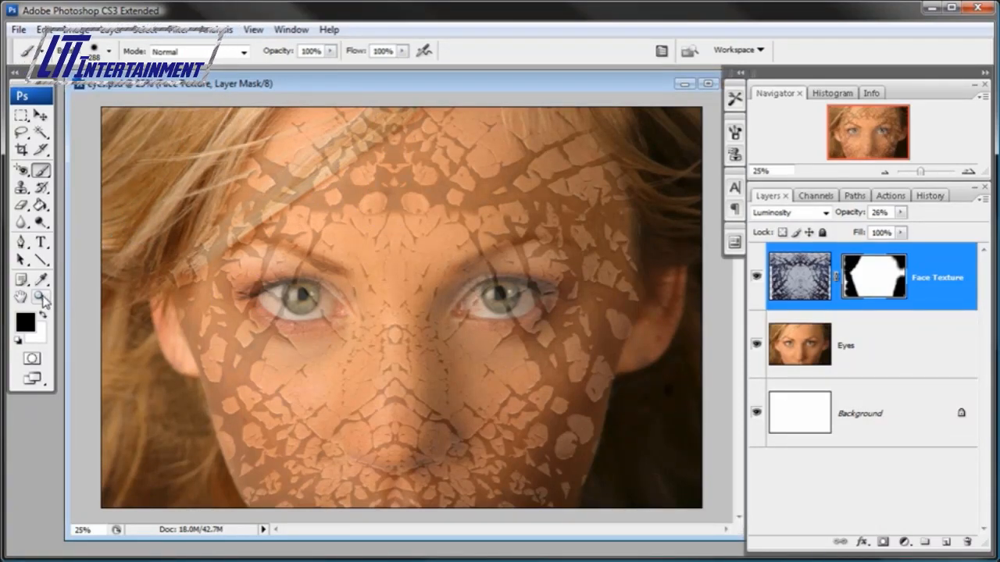
{"action": "left_click", "coordinate": [279, 204]}
{"action": "left_click", "coordinate": [258, 193]}
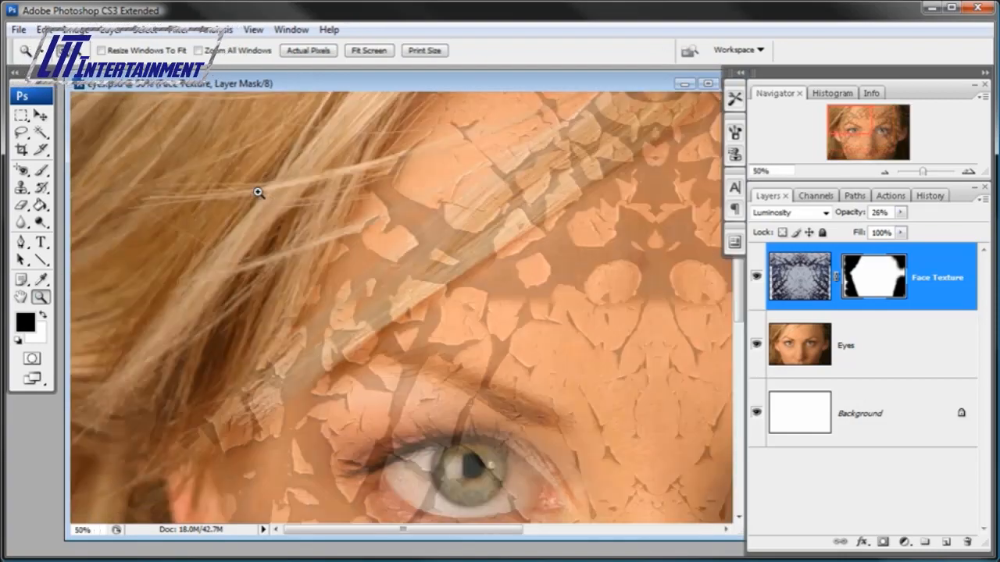
{"action": "left_click_drag", "start_coordinate": [608, 85], "coordinate": [598, 85]}
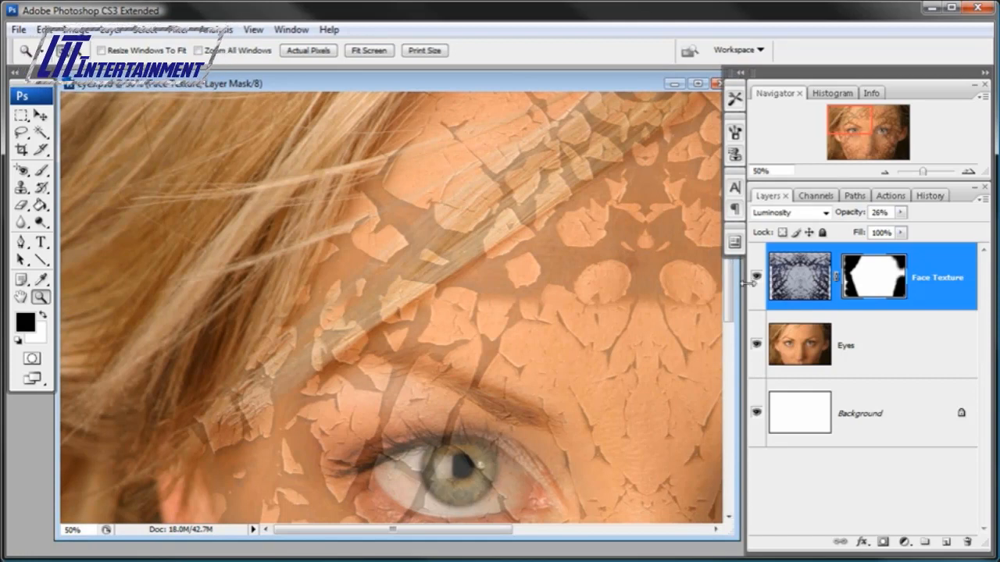
{"action": "left_click_drag", "start_coordinate": [743, 282], "coordinate": [762, 282]}
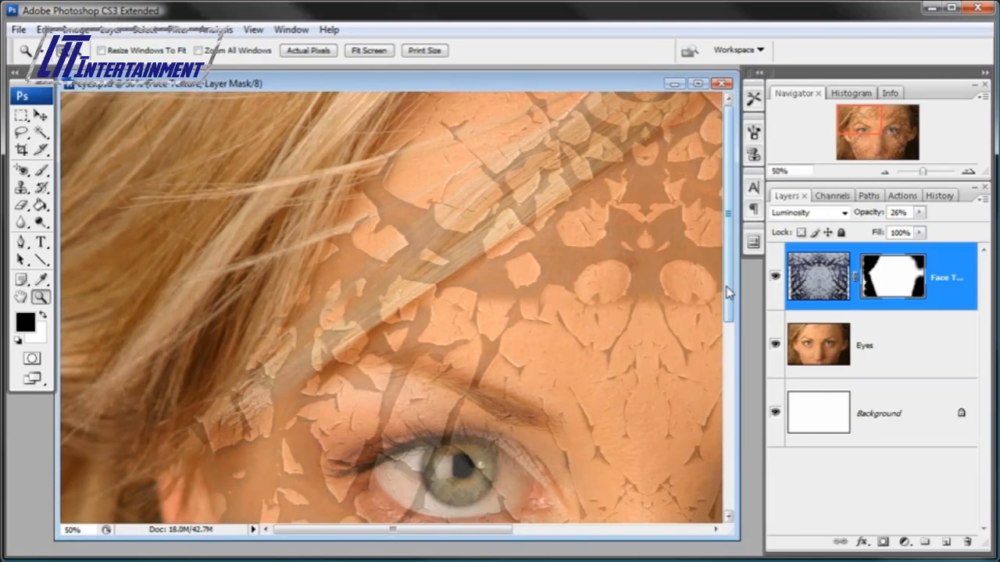
{"action": "left_click", "coordinate": [41, 171]}
{"action": "right_click", "coordinate": [631, 328]}
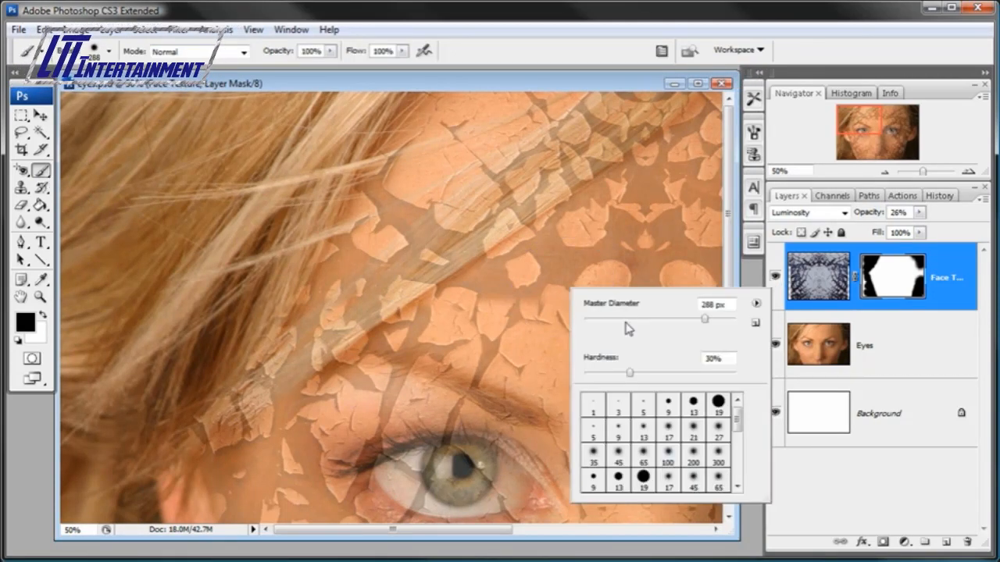
{"action": "left_click", "coordinate": [625, 85]}
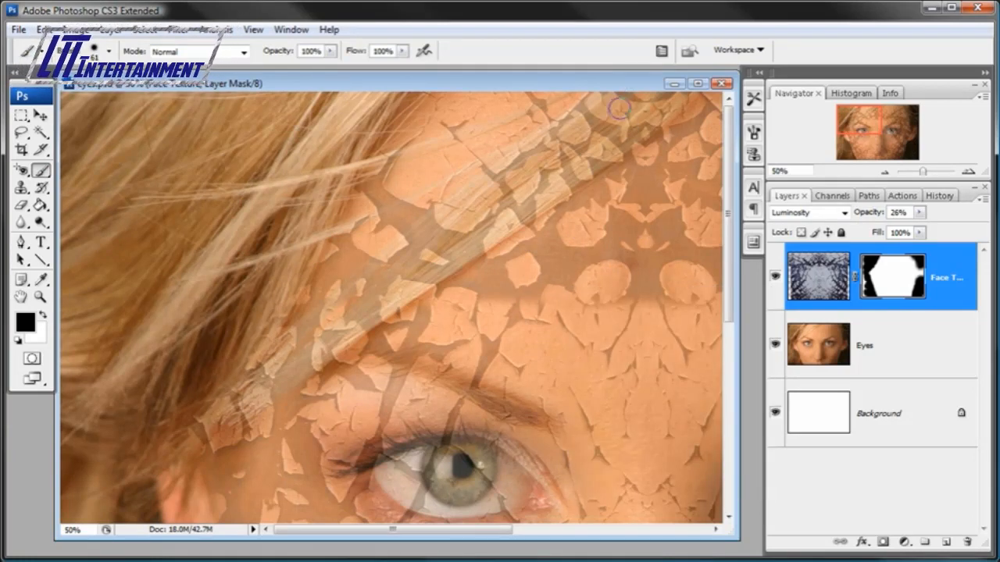
Lower the Face Texture layer's opacity to 6% to reveal the hair strand beneath.
{"action": "left_click", "coordinate": [820, 281]}
{"action": "left_click", "coordinate": [919, 212]}
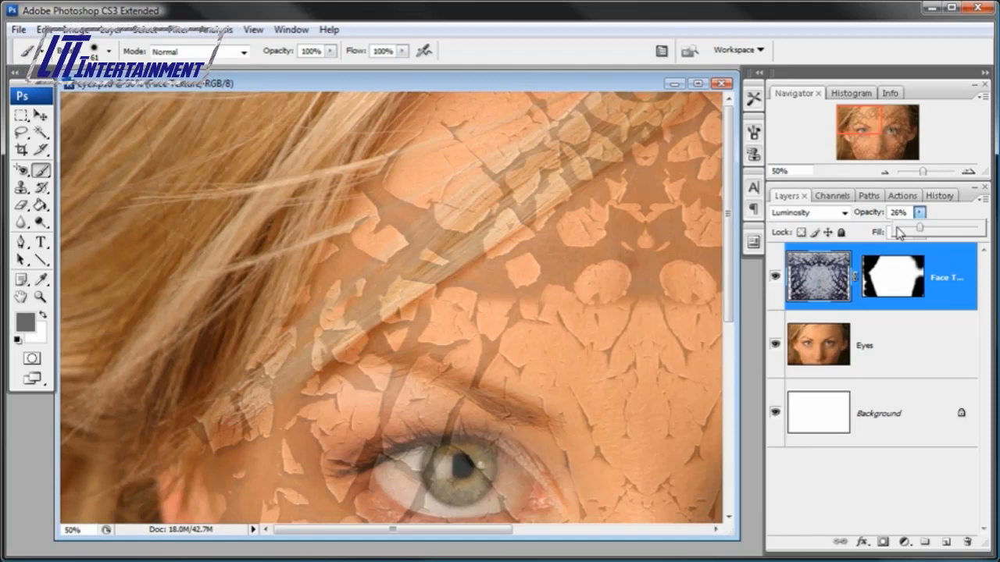
{"action": "left_click_drag", "start_coordinate": [899, 232], "coordinate": [902, 232]}
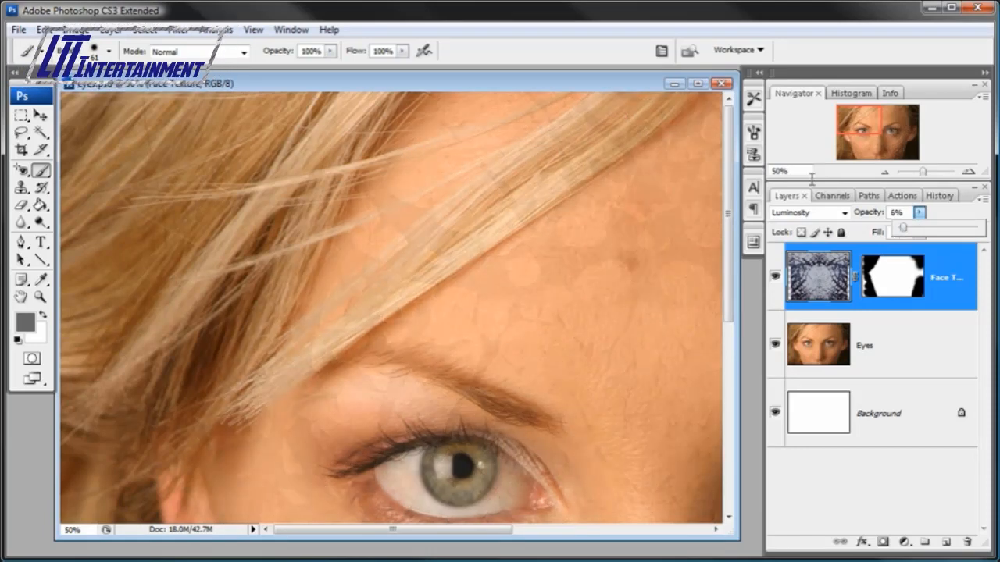
Mask out the texture over the hair strand crossing the forehead on the Face Texture layer's mask.
{"action": "left_click", "coordinate": [896, 281]}
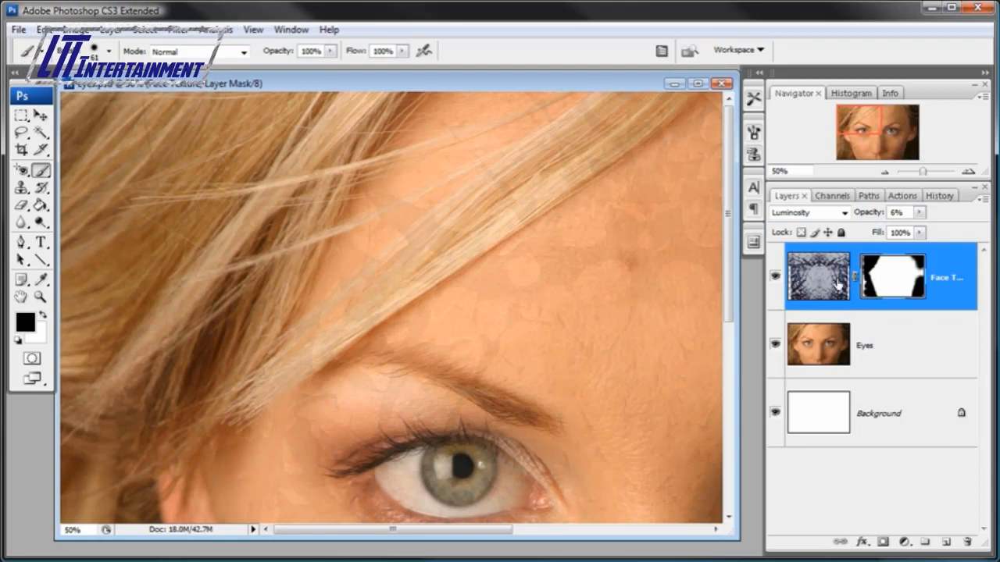
{"action": "left_click", "coordinate": [838, 285]}
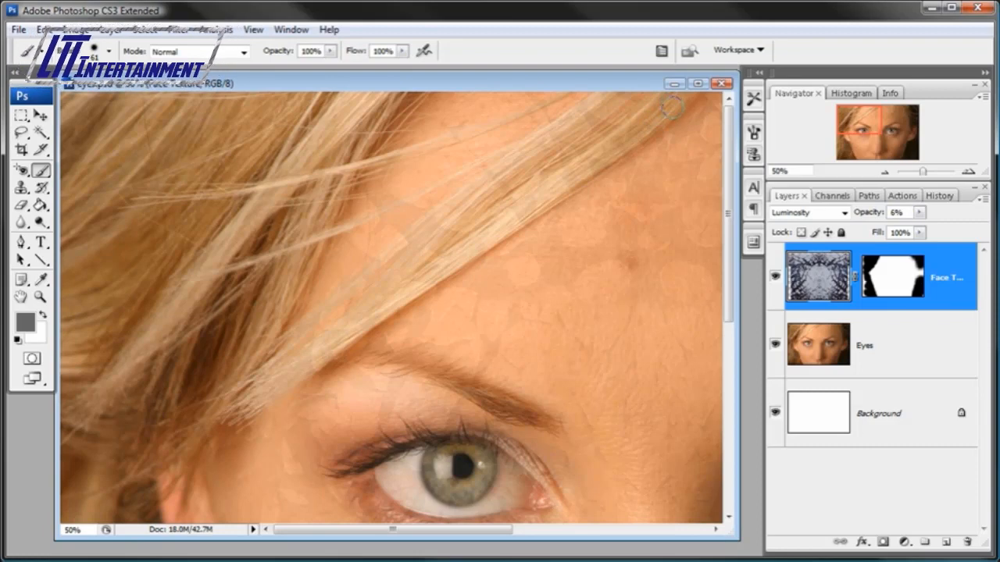
{"action": "left_click", "coordinate": [899, 276]}
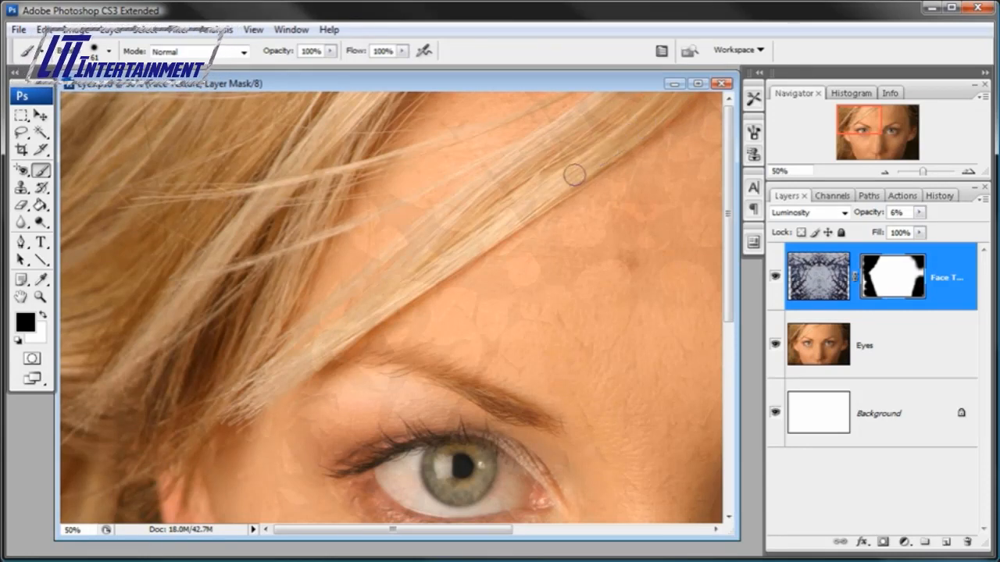
{"action": "mouse_move", "coordinate": [552, 191]}
{"action": "left_mouse_down"}
{"action": "mouse_move", "coordinate": [569, 174]}
{"action": "mouse_move", "coordinate": [381, 299]}
{"action": "mouse_move", "coordinate": [351, 332]}
{"action": "mouse_move", "coordinate": [290, 361]}
{"action": "mouse_move", "coordinate": [415, 274]}
{"action": "mouse_move", "coordinate": [524, 174]}
{"action": "mouse_move", "coordinate": [639, 104]}
{"action": "mouse_move", "coordinate": [609, 104]}
{"action": "mouse_move", "coordinate": [526, 167]}
{"action": "mouse_move", "coordinate": [602, 104]}
{"action": "mouse_move", "coordinate": [544, 143]}
{"action": "mouse_move", "coordinate": [372, 296]}
{"action": "mouse_move", "coordinate": [583, 119]}
{"action": "mouse_move", "coordinate": [596, 112]}
{"action": "mouse_move", "coordinate": [514, 196]}
{"action": "mouse_move", "coordinate": [671, 106]}
{"action": "mouse_move", "coordinate": [501, 201]}
{"action": "mouse_move", "coordinate": [345, 336]}
{"action": "mouse_move", "coordinate": [352, 300]}
{"action": "left_mouse_up"}
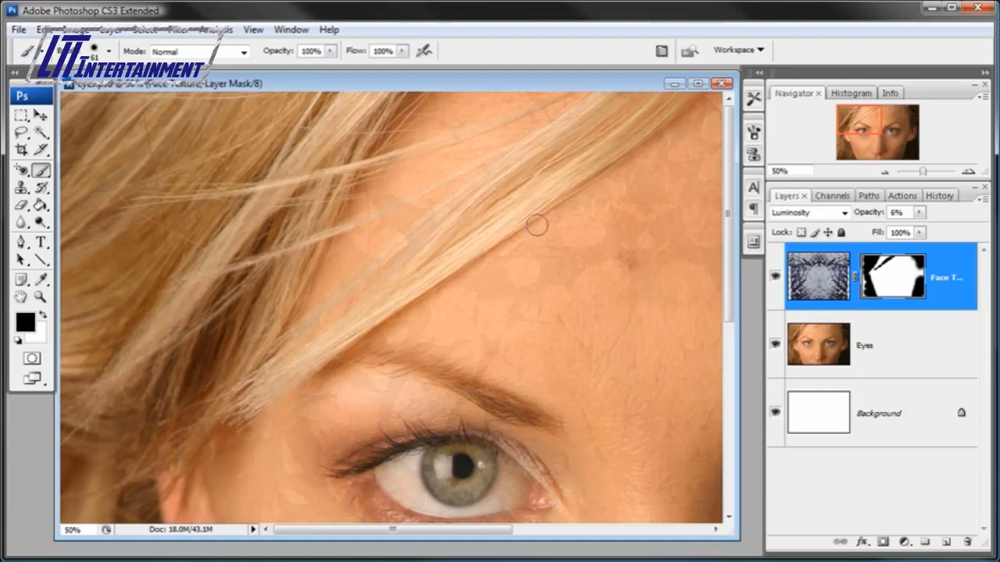
Raise the Face Texture layer's opacity to 21% and activate its mask for clearing the strand's lower end.
{"action": "left_click", "coordinate": [919, 212]}
{"action": "left_click_drag", "start_coordinate": [911, 229], "coordinate": [922, 230]}
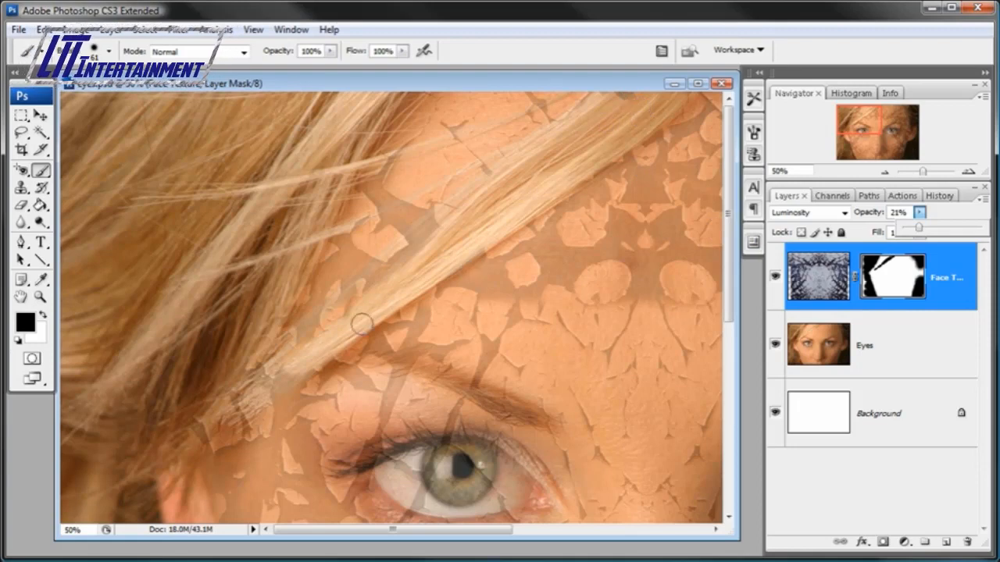
{"action": "left_click", "coordinate": [906, 275]}
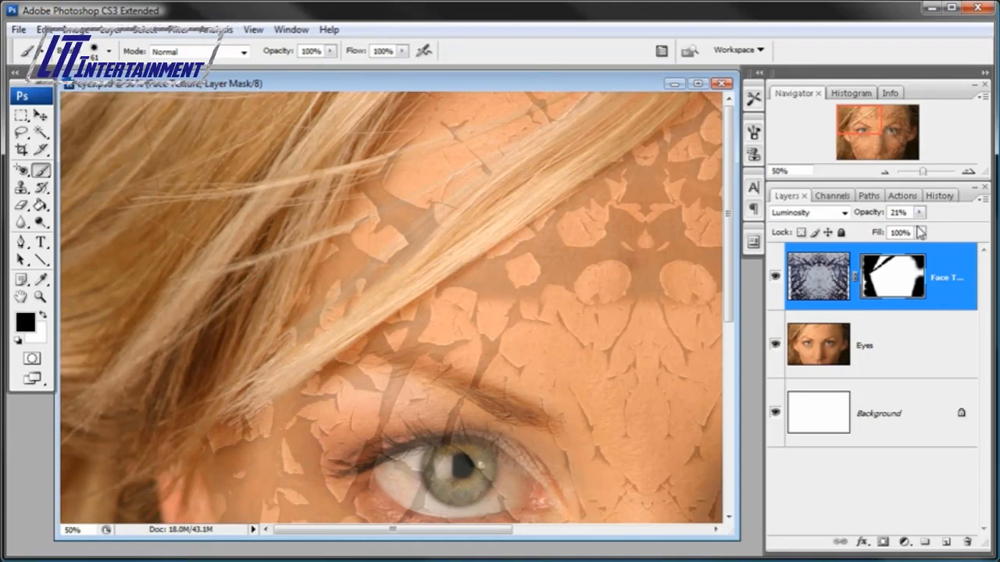
Lower the Face Texture layer's opacity to 6% and set the mask brush to 15 px for the fine hair strands.
{"action": "left_click", "coordinate": [920, 214]}
{"action": "left_click_drag", "start_coordinate": [915, 227], "coordinate": [906, 228]}
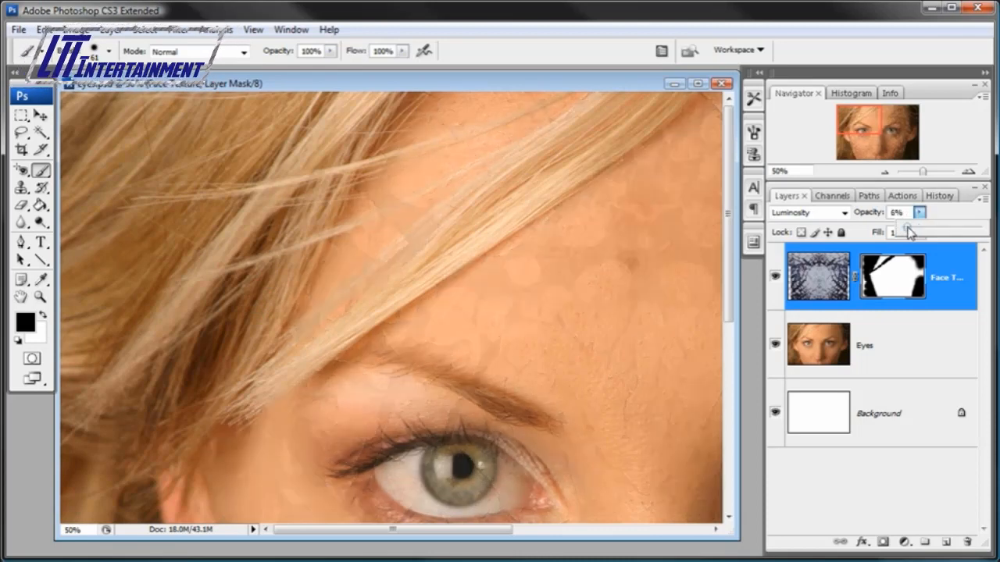
{"action": "right_click", "coordinate": [591, 173]}
{"action": "left_click_drag", "start_coordinate": [627, 203], "coordinate": [615, 203]}
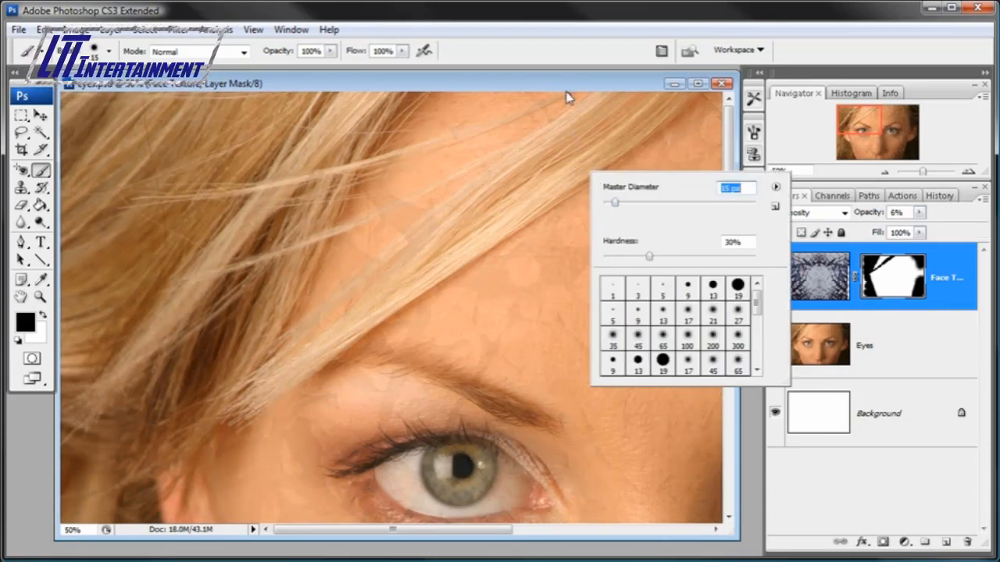
{"action": "key", "text": "Return"}
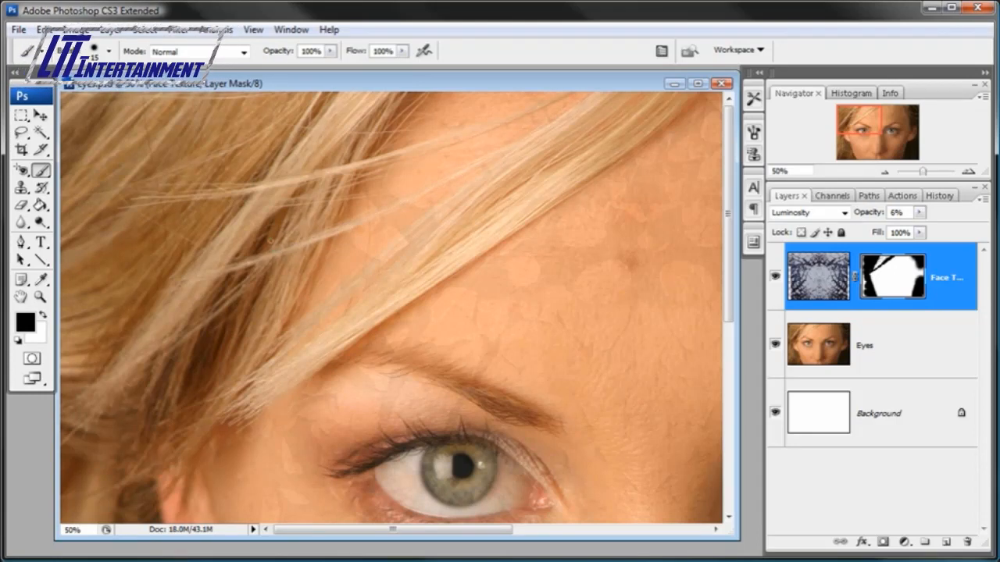
Set the Face Texture layer's opacity to 12% and make its layer mask the painting target.
{"action": "left_click", "coordinate": [835, 271]}
{"action": "left_click", "coordinate": [920, 212]}
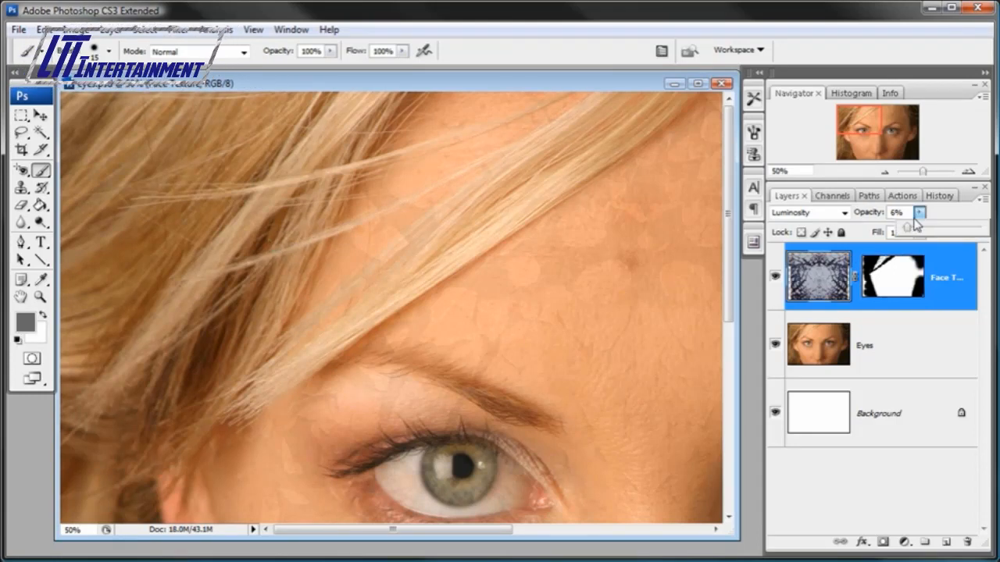
{"action": "mouse_move", "coordinate": [911, 226]}
{"action": "left_mouse_down"}
{"action": "mouse_move", "coordinate": [922, 229]}
{"action": "mouse_move", "coordinate": [909, 232]}
{"action": "left_mouse_up"}
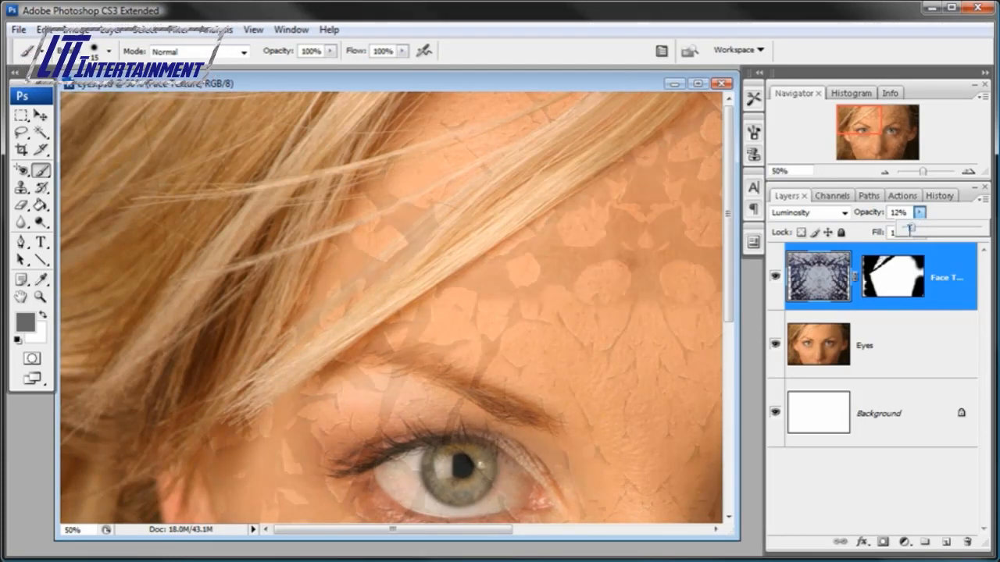
{"action": "left_click", "coordinate": [906, 272]}
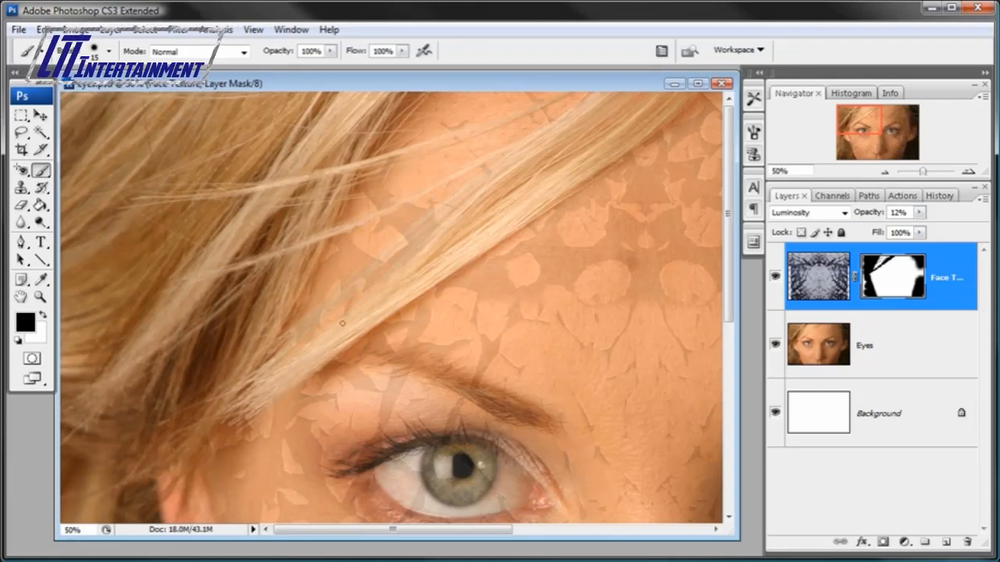
Set the mask brush to 52 px diameter and 0% hardness.
{"action": "right_click", "coordinate": [538, 284]}
{"action": "left_click", "coordinate": [596, 314]}
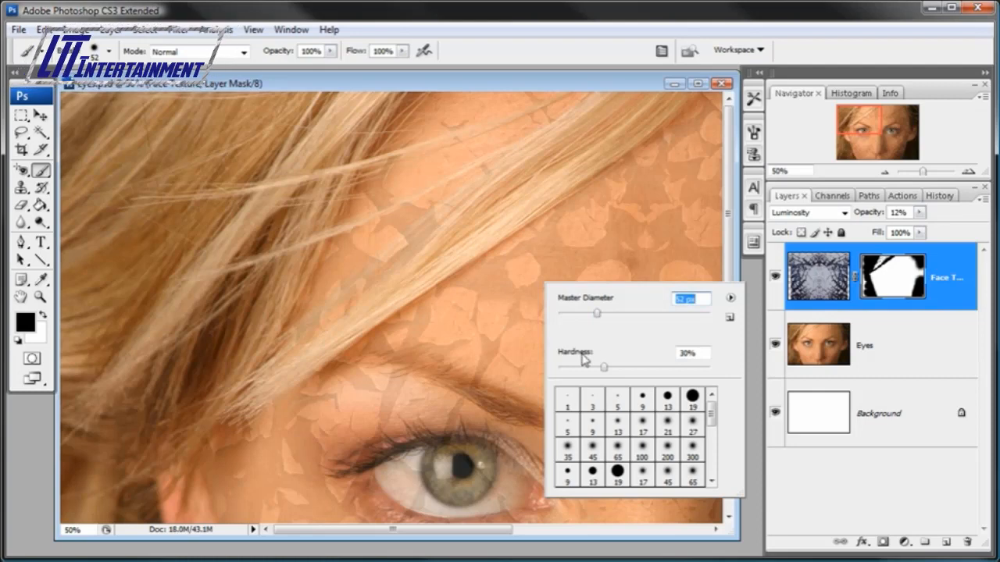
{"action": "left_click_drag", "start_coordinate": [577, 369], "coordinate": [556, 369]}
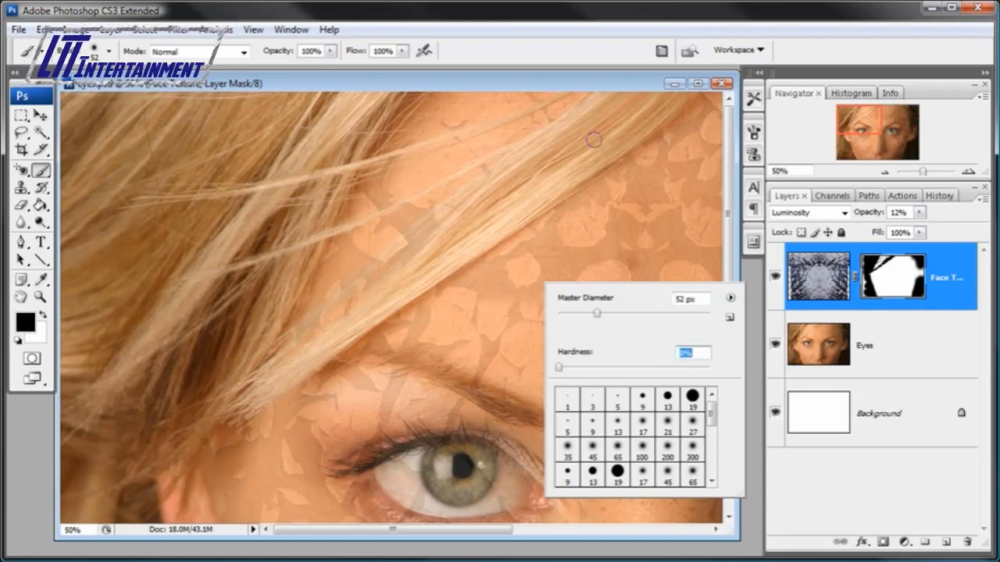
{"action": "left_click", "coordinate": [589, 90]}
Mask out the texture over both eyebrows with the soft 52 px brush.
{"action": "left_click_drag", "start_coordinate": [609, 372], "coordinate": [603, 258]}
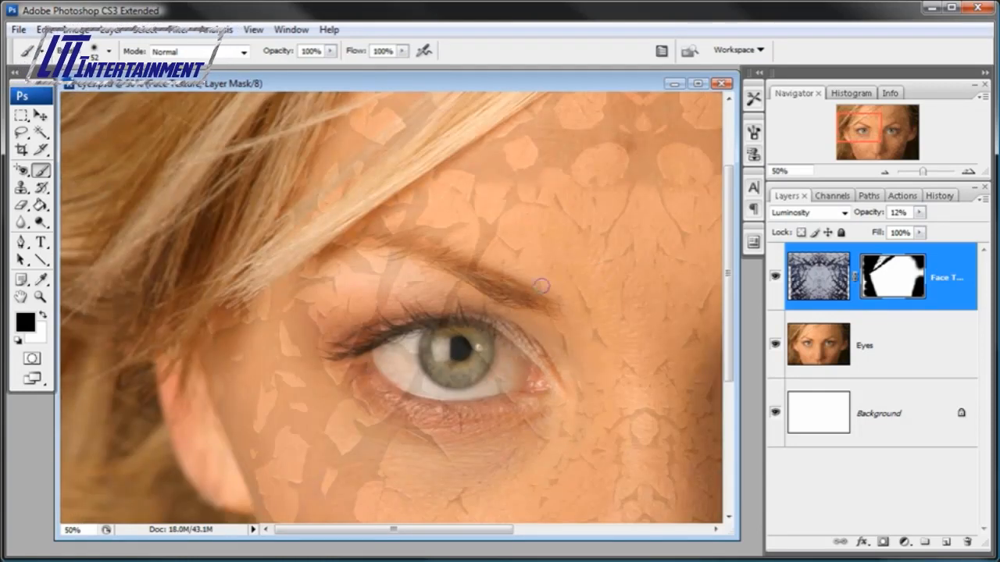
{"action": "left_click_drag", "start_coordinate": [414, 248], "coordinate": [360, 244]}
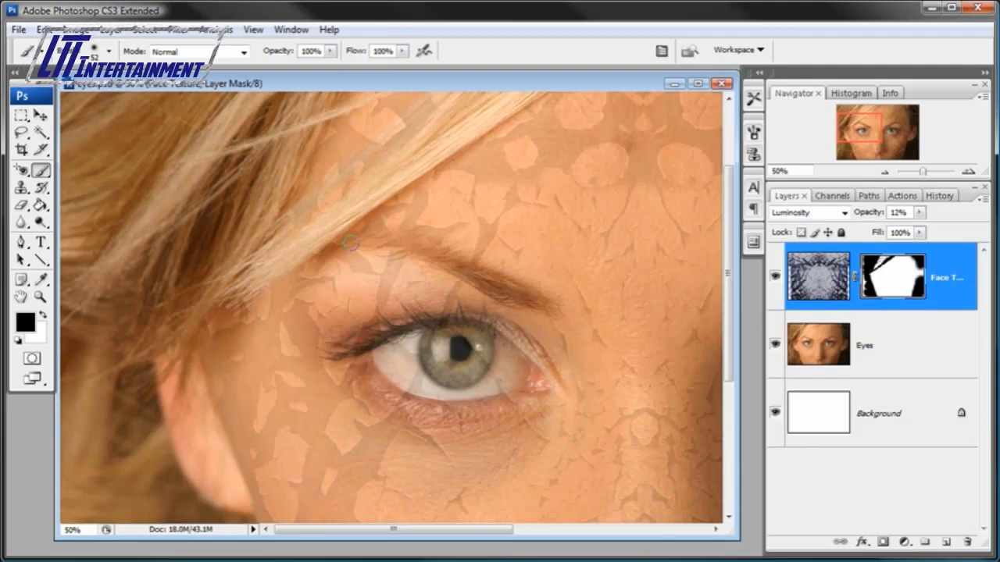
{"action": "left_click_drag", "start_coordinate": [584, 286], "coordinate": [171, 281]}
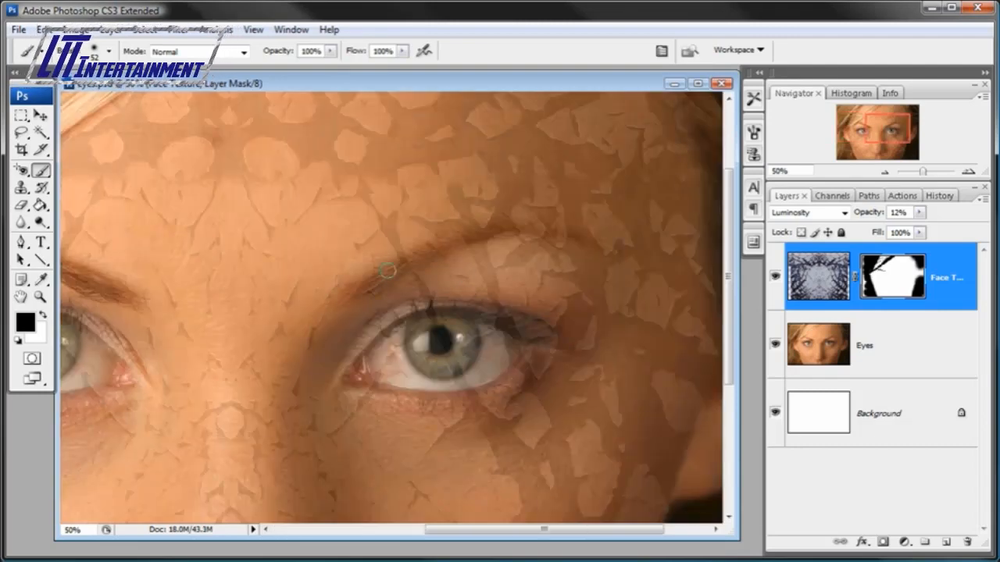
{"action": "mouse_move", "coordinate": [362, 277]}
{"action": "left_mouse_down"}
{"action": "mouse_move", "coordinate": [493, 234]}
{"action": "mouse_move", "coordinate": [594, 240]}
{"action": "left_mouse_up"}
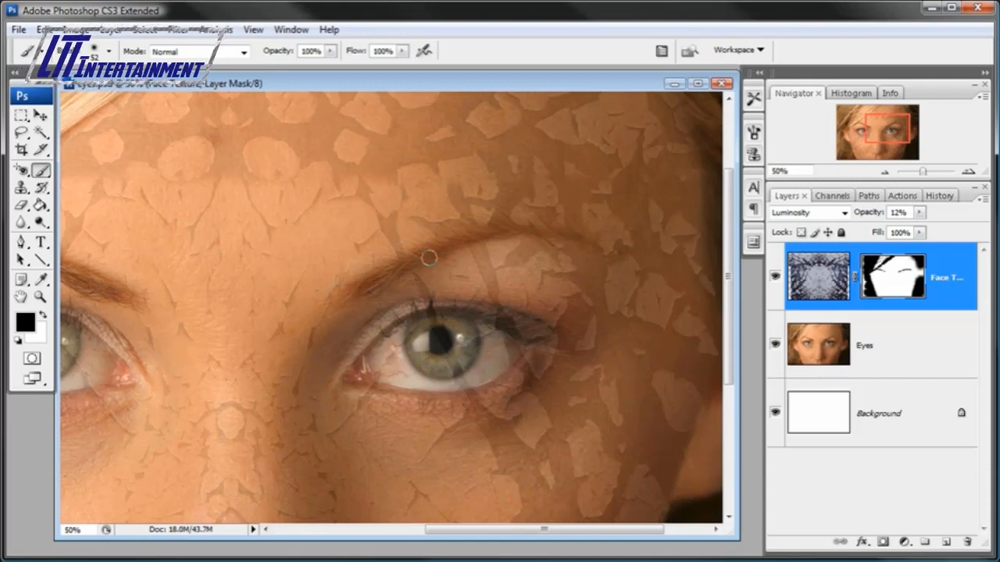
{"action": "left_click_drag", "start_coordinate": [410, 266], "coordinate": [354, 298]}
Examine the texture's masked edges around the forehead, right-hand eye, ear and cheek, and the face as a whole.
{"action": "left_click_drag", "start_coordinate": [506, 242], "coordinate": [482, 368]}
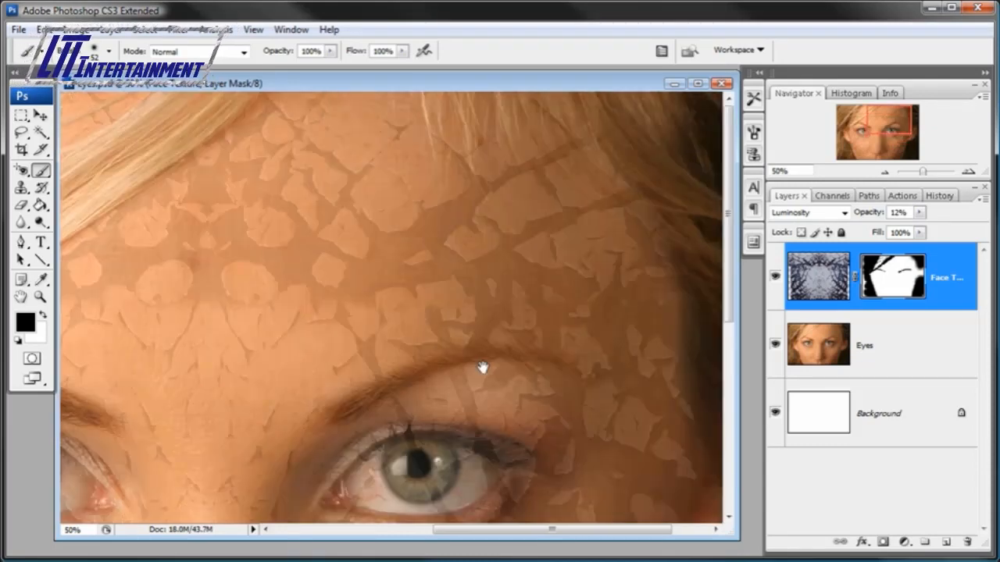
{"action": "left_click_drag", "start_coordinate": [575, 282], "coordinate": [482, 457]}
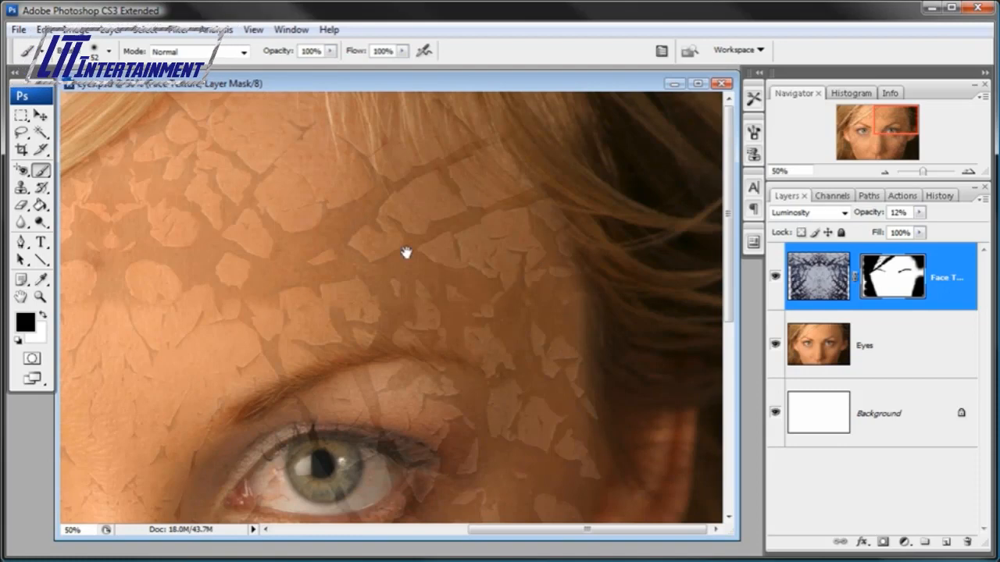
{"action": "left_click_drag", "start_coordinate": [405, 252], "coordinate": [519, 365]}
{"action": "left_click_drag", "start_coordinate": [669, 268], "coordinate": [483, 233]}
{"action": "left_click_drag", "start_coordinate": [465, 340], "coordinate": [394, 233]}
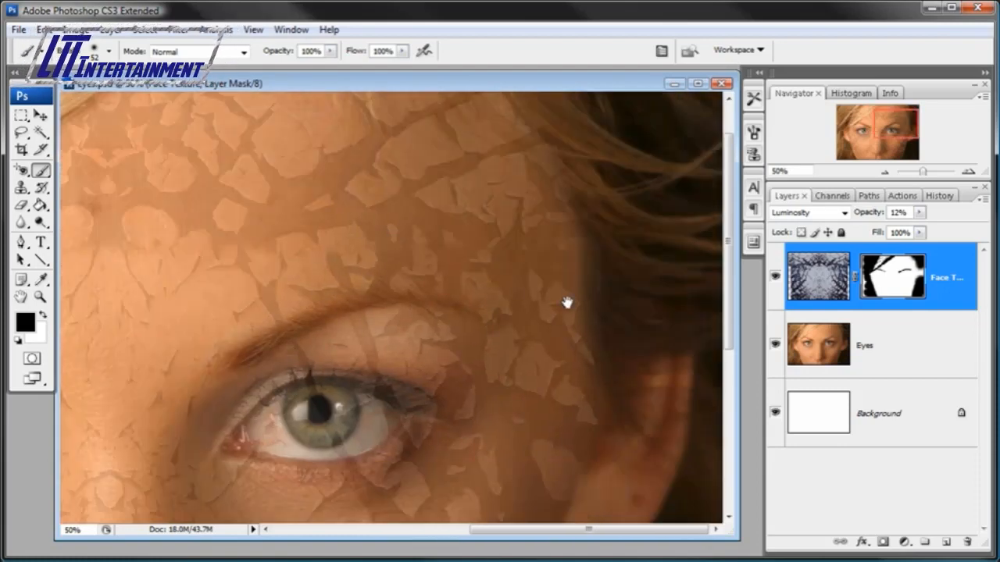
{"action": "left_click_drag", "start_coordinate": [557, 325], "coordinate": [558, 313]}
{"action": "left_click_drag", "start_coordinate": [566, 362], "coordinate": [572, 251]}
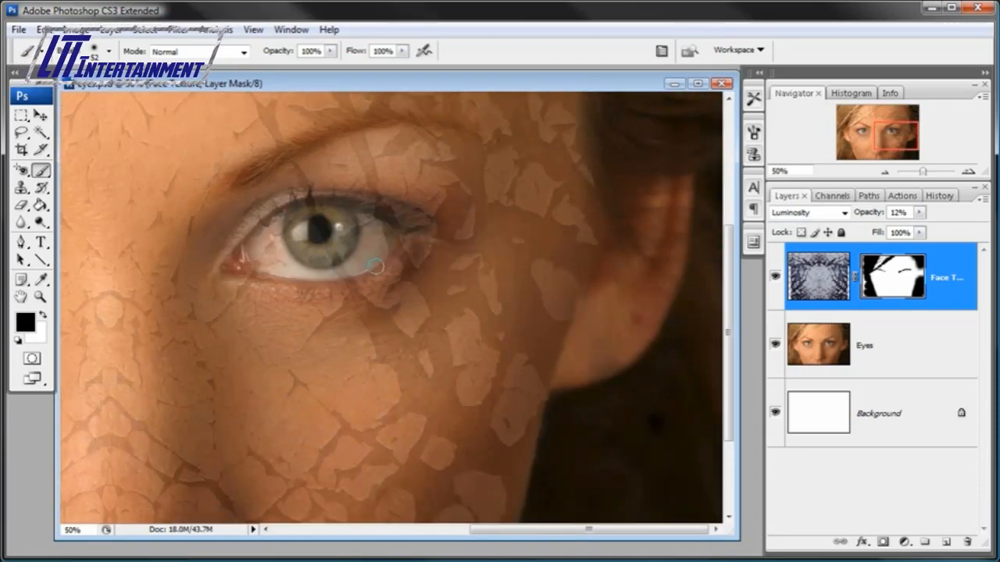
{"action": "mouse_move", "coordinate": [542, 175]}
{"action": "left_mouse_down"}
{"action": "mouse_move", "coordinate": [526, 317]}
{"action": "mouse_move", "coordinate": [531, 453]}
{"action": "left_mouse_up"}
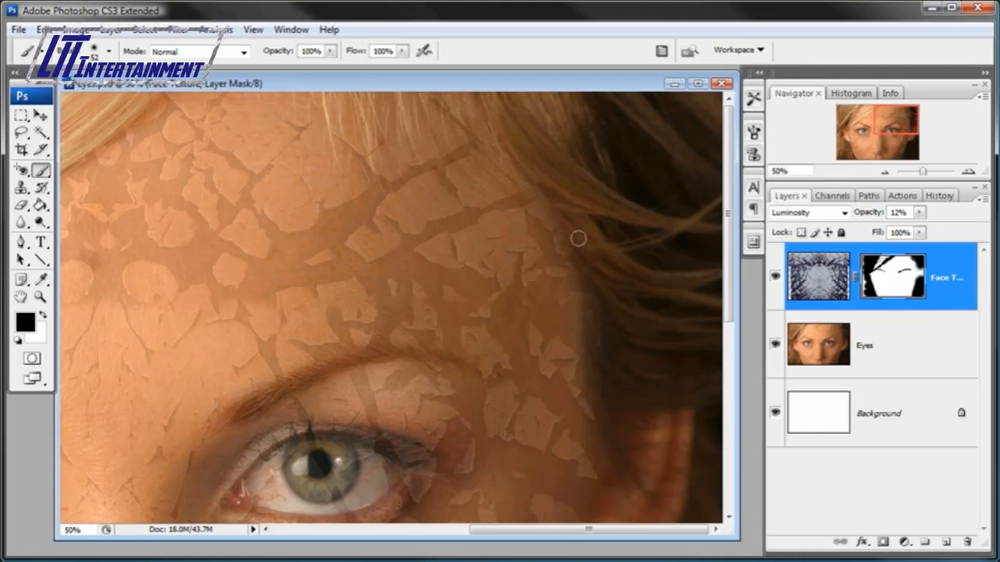
{"action": "left_click", "coordinate": [886, 172]}
{"action": "left_click", "coordinate": [886, 172]}
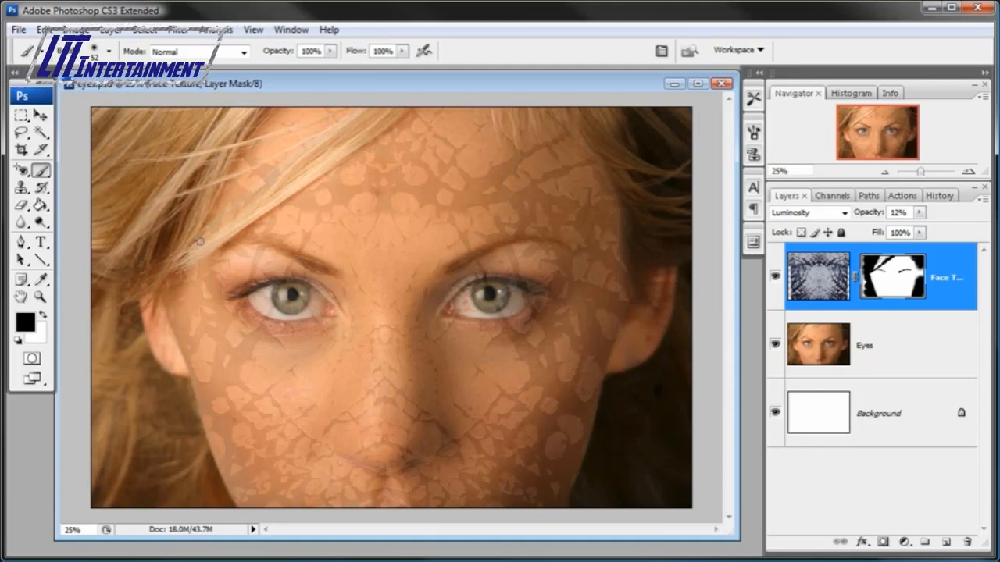
Set the mask brush to 88 px diameter for painting around the left-hand eye.
{"action": "left_click", "coordinate": [40, 296]}
{"action": "left_click", "coordinate": [285, 305]}
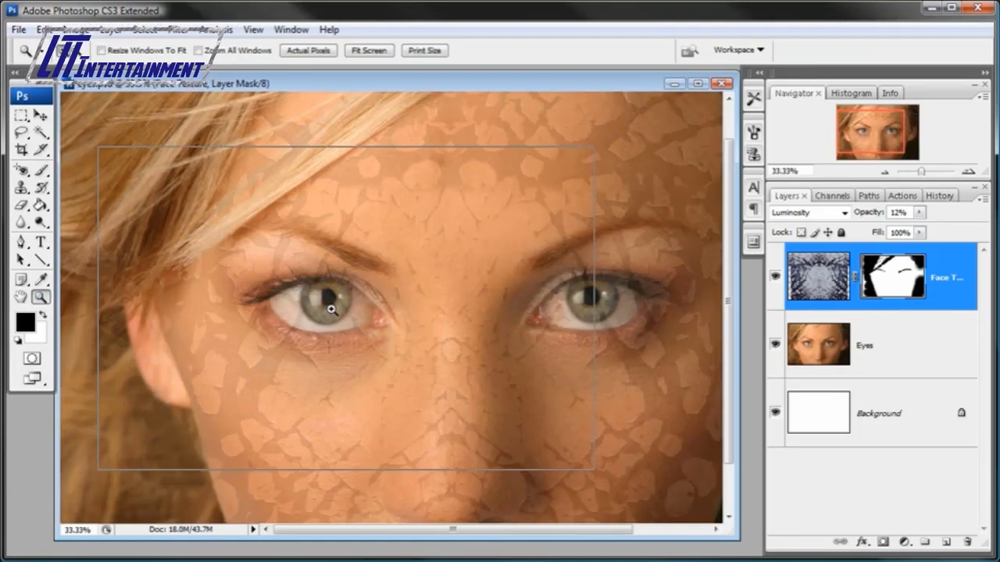
{"action": "left_click", "coordinate": [331, 309]}
{"action": "left_click", "coordinate": [393, 286]}
{"action": "right_click", "coordinate": [426, 266]}
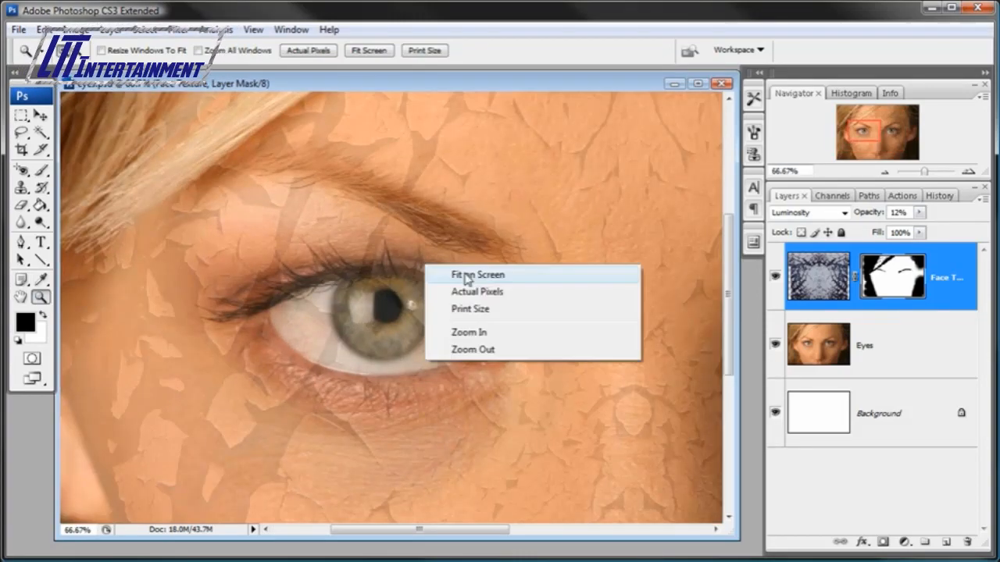
{"action": "left_click", "coordinate": [373, 84]}
{"action": "left_click", "coordinate": [40, 171]}
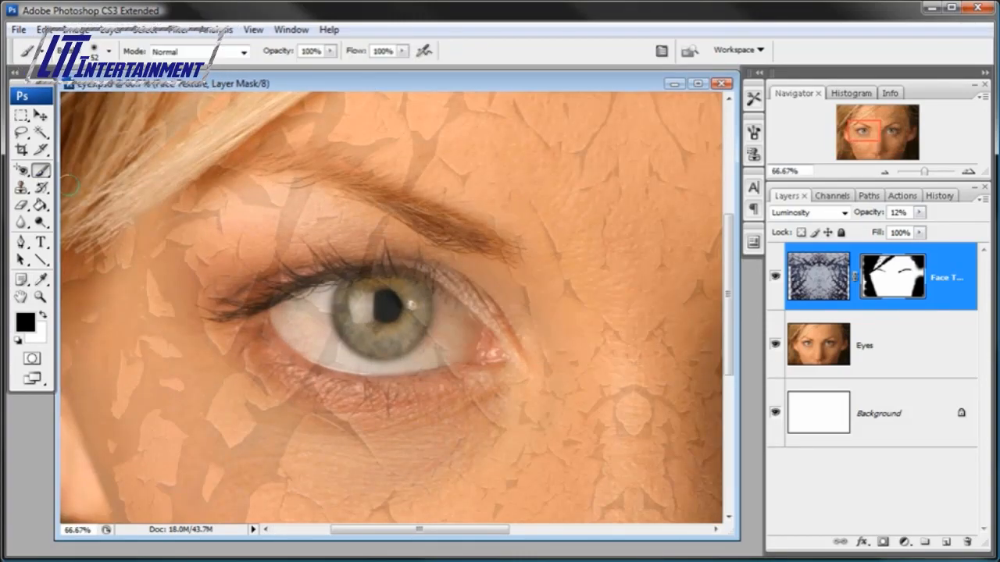
{"action": "right_click", "coordinate": [484, 267]}
{"action": "left_click_drag", "start_coordinate": [557, 297], "coordinate": [565, 297]}
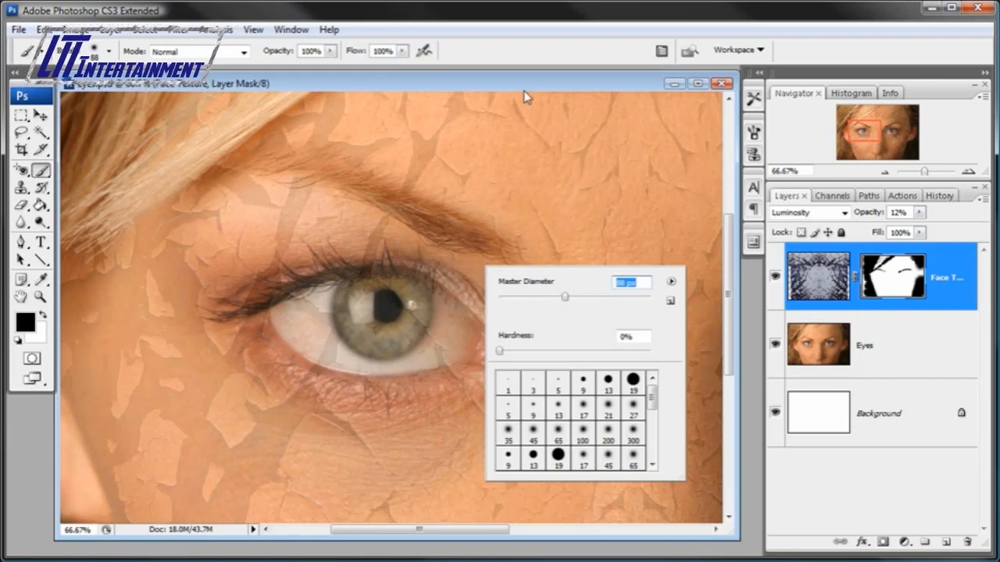
{"action": "left_click", "coordinate": [525, 97]}
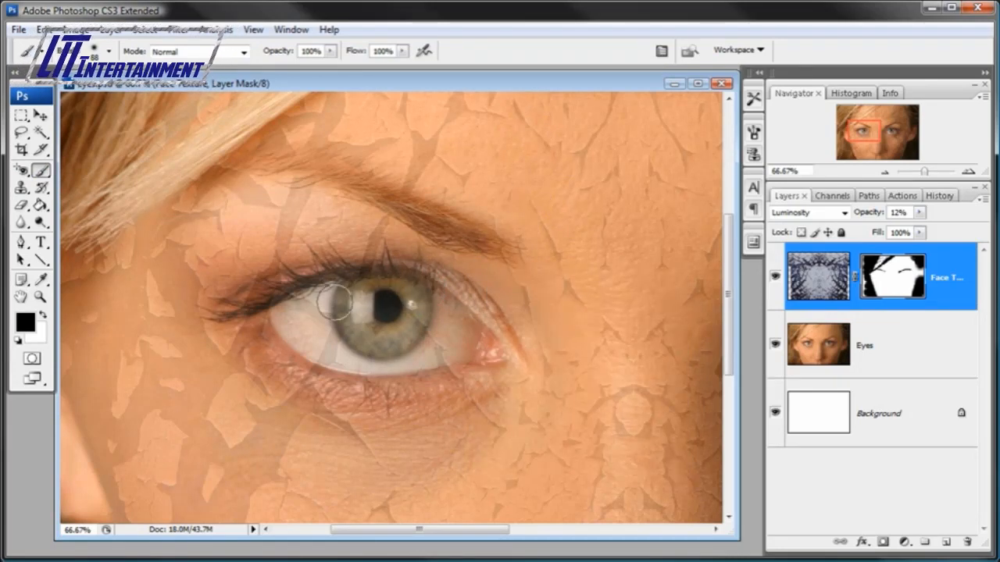
Mask out the texture over both eyes and their lashes with the soft 88 px brush.
{"action": "mouse_move", "coordinate": [334, 302]}
{"action": "left_mouse_down"}
{"action": "mouse_move", "coordinate": [342, 354]}
{"action": "mouse_move", "coordinate": [333, 350]}
{"action": "mouse_move", "coordinate": [465, 343]}
{"action": "mouse_move", "coordinate": [326, 351]}
{"action": "mouse_move", "coordinate": [363, 365]}
{"action": "mouse_move", "coordinate": [278, 329]}
{"action": "mouse_move", "coordinate": [361, 354]}
{"action": "mouse_move", "coordinate": [430, 354]}
{"action": "mouse_move", "coordinate": [415, 361]}
{"action": "mouse_move", "coordinate": [463, 327]}
{"action": "mouse_move", "coordinate": [466, 309]}
{"action": "mouse_move", "coordinate": [390, 278]}
{"action": "mouse_move", "coordinate": [255, 297]}
{"action": "mouse_move", "coordinate": [283, 325]}
{"action": "mouse_move", "coordinate": [267, 322]}
{"action": "mouse_move", "coordinate": [272, 330]}
{"action": "mouse_move", "coordinate": [254, 314]}
{"action": "mouse_move", "coordinate": [266, 333]}
{"action": "mouse_move", "coordinate": [250, 311]}
{"action": "mouse_move", "coordinate": [273, 289]}
{"action": "mouse_move", "coordinate": [250, 309]}
{"action": "mouse_move", "coordinate": [276, 336]}
{"action": "mouse_move", "coordinate": [257, 324]}
{"action": "mouse_move", "coordinate": [340, 370]}
{"action": "mouse_move", "coordinate": [474, 361]}
{"action": "mouse_move", "coordinate": [485, 342]}
{"action": "mouse_move", "coordinate": [474, 318]}
{"action": "mouse_move", "coordinate": [408, 288]}
{"action": "mouse_move", "coordinate": [472, 312]}
{"action": "mouse_move", "coordinate": [471, 349]}
{"action": "mouse_move", "coordinate": [481, 342]}
{"action": "mouse_move", "coordinate": [463, 359]}
{"action": "mouse_move", "coordinate": [348, 371]}
{"action": "mouse_move", "coordinate": [302, 360]}
{"action": "mouse_move", "coordinate": [355, 370]}
{"action": "mouse_move", "coordinate": [285, 343]}
{"action": "mouse_move", "coordinate": [261, 308]}
{"action": "mouse_move", "coordinate": [310, 282]}
{"action": "mouse_move", "coordinate": [415, 291]}
{"action": "mouse_move", "coordinate": [499, 353]}
{"action": "left_mouse_up"}
{"action": "key", "text": "space"}
{"action": "left_click_drag", "start_coordinate": [629, 334], "coordinate": [252, 303]}
{"action": "left_click_drag", "start_coordinate": [489, 299], "coordinate": [332, 296]}
{"action": "mouse_move", "coordinate": [435, 281]}
{"action": "left_mouse_down"}
{"action": "mouse_move", "coordinate": [433, 255]}
{"action": "mouse_move", "coordinate": [362, 254]}
{"action": "mouse_move", "coordinate": [509, 257]}
{"action": "mouse_move", "coordinate": [524, 281]}
{"action": "mouse_move", "coordinate": [469, 329]}
{"action": "mouse_move", "coordinate": [380, 332]}
{"action": "mouse_move", "coordinate": [443, 299]}
{"action": "mouse_move", "coordinate": [475, 265]}
{"action": "mouse_move", "coordinate": [382, 247]}
{"action": "mouse_move", "coordinate": [345, 267]}
{"action": "mouse_move", "coordinate": [304, 324]}
{"action": "mouse_move", "coordinate": [347, 316]}
{"action": "mouse_move", "coordinate": [356, 292]}
{"action": "mouse_move", "coordinate": [347, 293]}
{"action": "mouse_move", "coordinate": [346, 265]}
{"action": "mouse_move", "coordinate": [305, 327]}
{"action": "mouse_move", "coordinate": [338, 334]}
{"action": "mouse_move", "coordinate": [305, 329]}
{"action": "mouse_move", "coordinate": [463, 347]}
{"action": "mouse_move", "coordinate": [519, 294]}
{"action": "mouse_move", "coordinate": [522, 279]}
{"action": "mouse_move", "coordinate": [503, 264]}
{"action": "mouse_move", "coordinate": [389, 245]}
{"action": "mouse_move", "coordinate": [331, 267]}
{"action": "mouse_move", "coordinate": [282, 328]}
{"action": "mouse_move", "coordinate": [488, 320]}
{"action": "mouse_move", "coordinate": [540, 288]}
{"action": "mouse_move", "coordinate": [419, 315]}
{"action": "mouse_move", "coordinate": [387, 295]}
{"action": "mouse_move", "coordinate": [373, 264]}
{"action": "mouse_move", "coordinate": [319, 296]}
{"action": "mouse_move", "coordinate": [335, 337]}
{"action": "mouse_move", "coordinate": [362, 338]}
{"action": "mouse_move", "coordinate": [307, 323]}
{"action": "mouse_move", "coordinate": [357, 342]}
{"action": "mouse_move", "coordinate": [427, 341]}
{"action": "mouse_move", "coordinate": [482, 329]}
{"action": "mouse_move", "coordinate": [520, 293]}
{"action": "mouse_move", "coordinate": [520, 270]}
{"action": "mouse_move", "coordinate": [466, 241]}
{"action": "mouse_move", "coordinate": [358, 252]}
{"action": "mouse_move", "coordinate": [311, 275]}
{"action": "mouse_move", "coordinate": [301, 320]}
{"action": "mouse_move", "coordinate": [338, 334]}
{"action": "mouse_move", "coordinate": [457, 344]}
{"action": "mouse_move", "coordinate": [379, 338]}
{"action": "mouse_move", "coordinate": [434, 336]}
{"action": "mouse_move", "coordinate": [518, 286]}
{"action": "mouse_move", "coordinate": [406, 239]}
{"action": "mouse_move", "coordinate": [309, 299]}
{"action": "mouse_move", "coordinate": [315, 328]}
{"action": "mouse_move", "coordinate": [365, 344]}
{"action": "mouse_move", "coordinate": [496, 328]}
{"action": "mouse_move", "coordinate": [515, 273]}
{"action": "mouse_move", "coordinate": [396, 246]}
{"action": "mouse_move", "coordinate": [408, 248]}
{"action": "mouse_move", "coordinate": [337, 268]}
{"action": "mouse_move", "coordinate": [316, 325]}
{"action": "mouse_move", "coordinate": [358, 338]}
{"action": "mouse_move", "coordinate": [479, 320]}
{"action": "mouse_move", "coordinate": [531, 282]}
{"action": "mouse_move", "coordinate": [473, 259]}
{"action": "mouse_move", "coordinate": [363, 254]}
{"action": "left_mouse_up"}
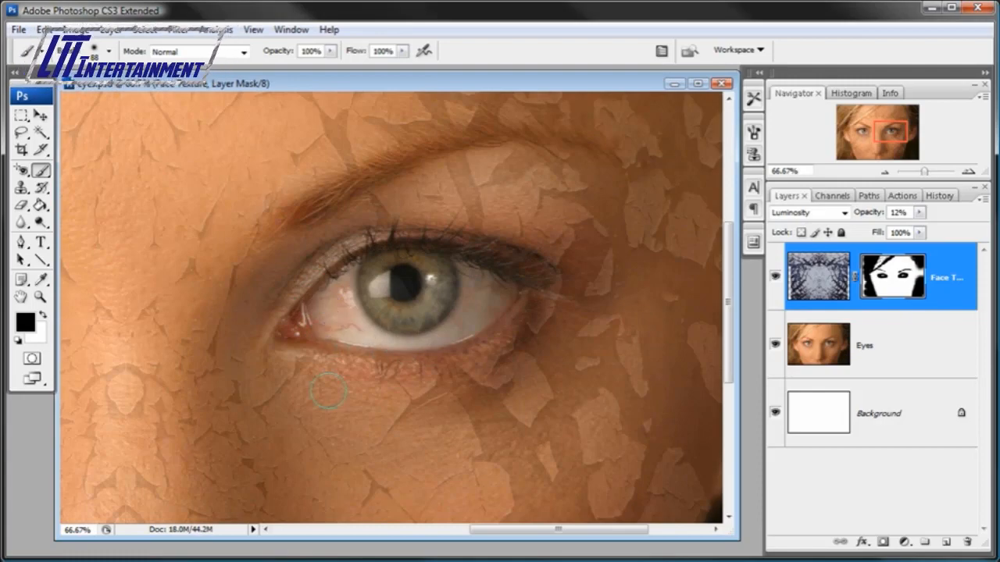
Raise the Face Texture layer's opacity to 23% and review the effect across the nose, eyes and forehead.
{"action": "mouse_move", "coordinate": [373, 377]}
{"action": "left_mouse_down"}
{"action": "mouse_move", "coordinate": [566, 368]}
{"action": "mouse_move", "coordinate": [453, 351]}
{"action": "mouse_move", "coordinate": [431, 393]}
{"action": "mouse_move", "coordinate": [430, 424]}
{"action": "mouse_move", "coordinate": [450, 405]}
{"action": "mouse_move", "coordinate": [448, 323]}
{"action": "left_mouse_up"}
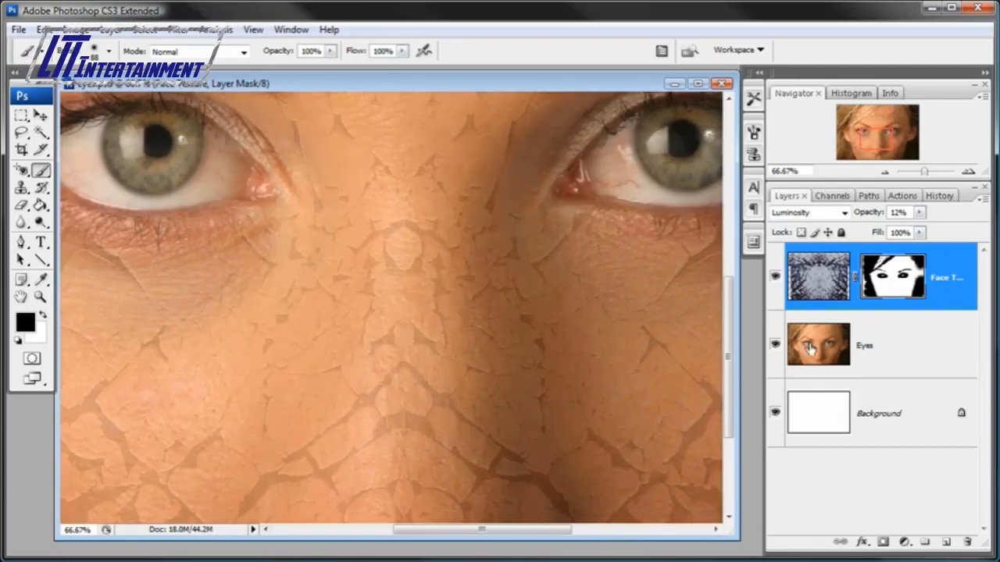
{"action": "left_click", "coordinate": [889, 173]}
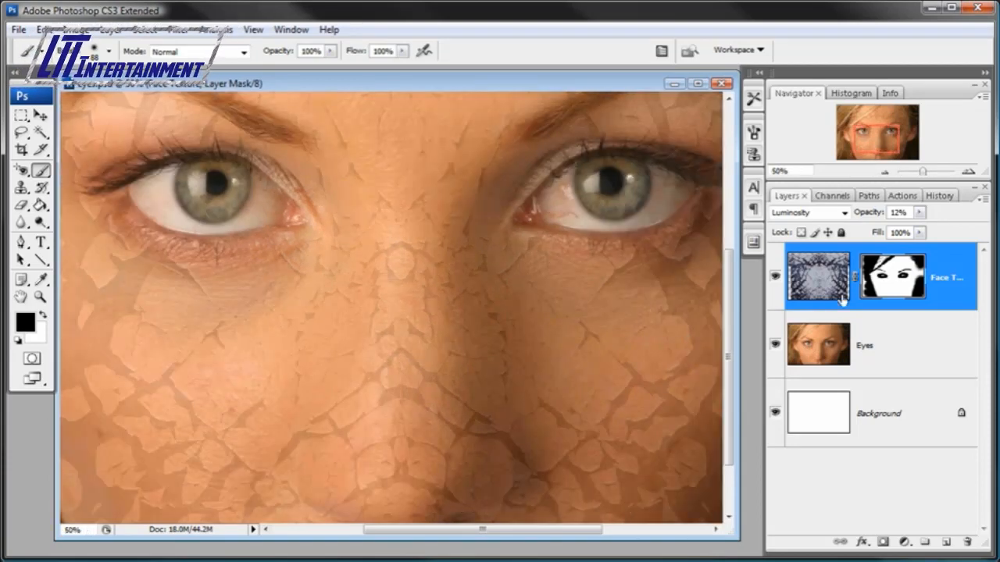
{"action": "left_click", "coordinate": [820, 278]}
{"action": "left_click_drag", "start_coordinate": [919, 213], "coordinate": [923, 235]}
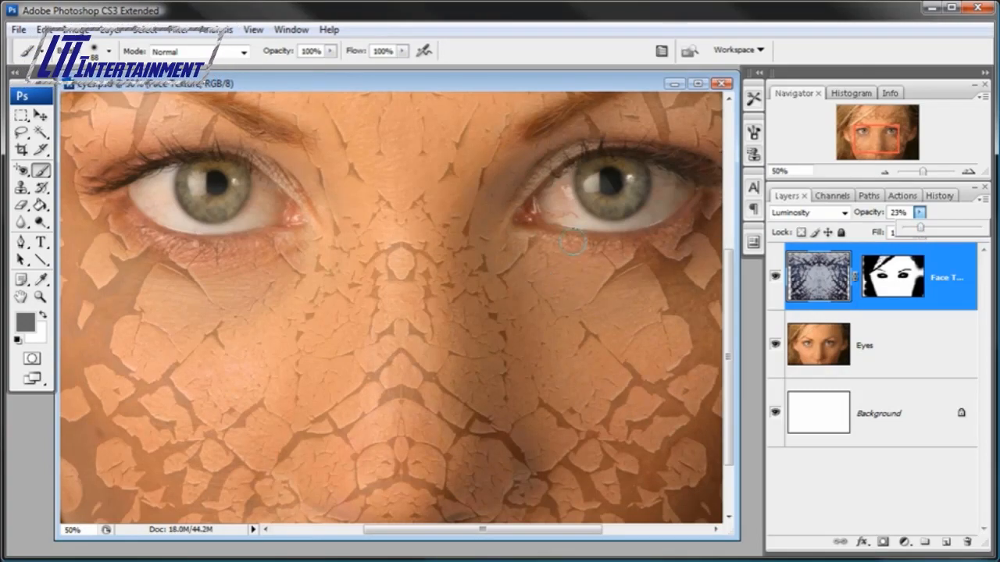
{"action": "left_click_drag", "start_coordinate": [433, 211], "coordinate": [432, 364]}
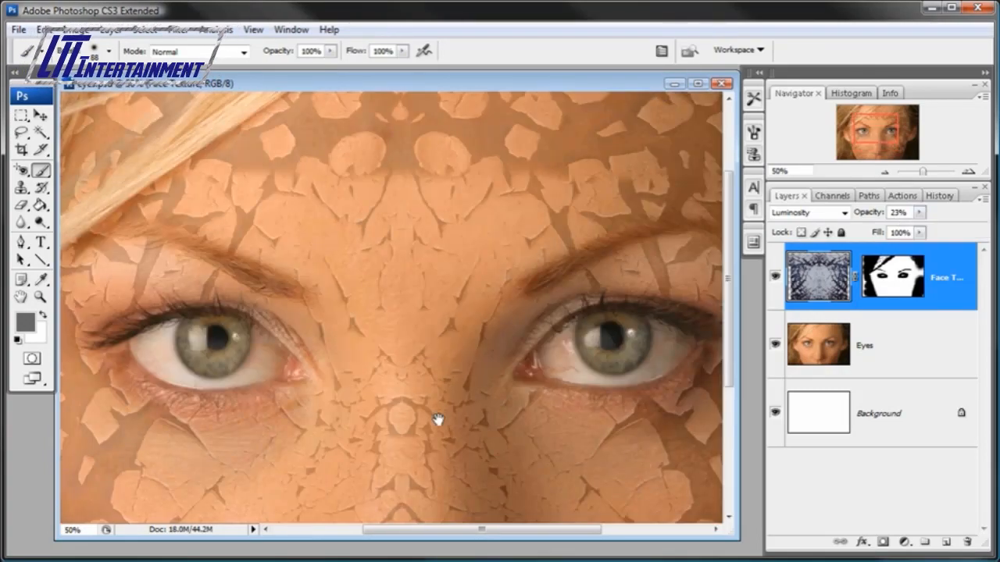
{"action": "scroll", "coordinate": [438, 426], "scroll_direction": "up", "scroll_amount": 3}
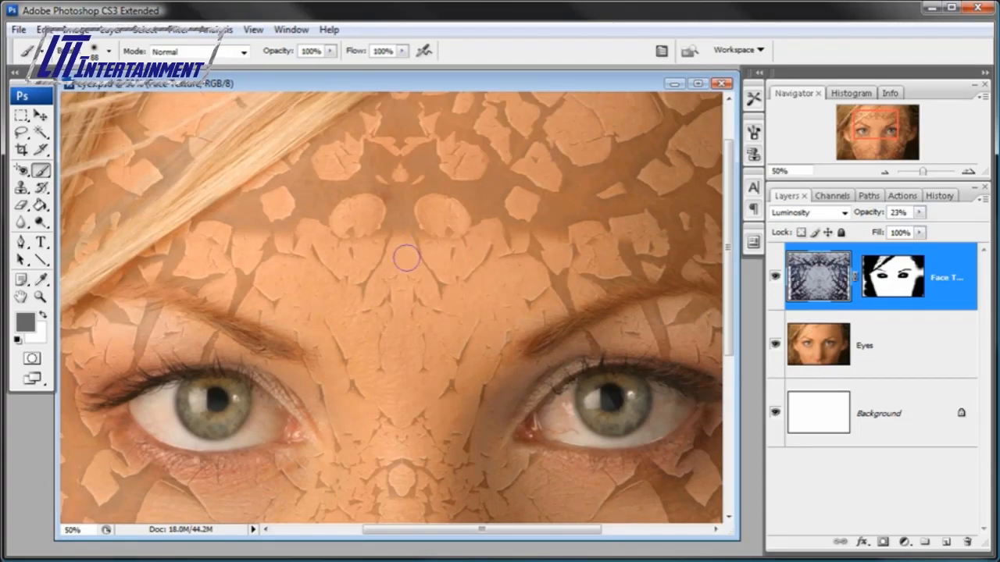
Target the Face Texture layer's mask and set its brush to 67 px diameter with 100% hardness.
{"action": "left_click", "coordinate": [885, 171]}
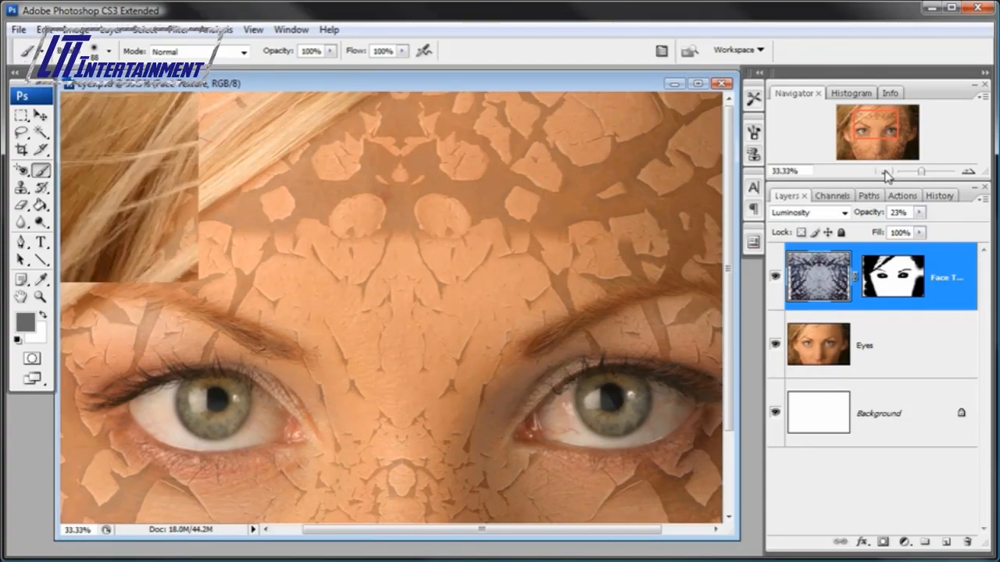
{"action": "left_click", "coordinate": [885, 171]}
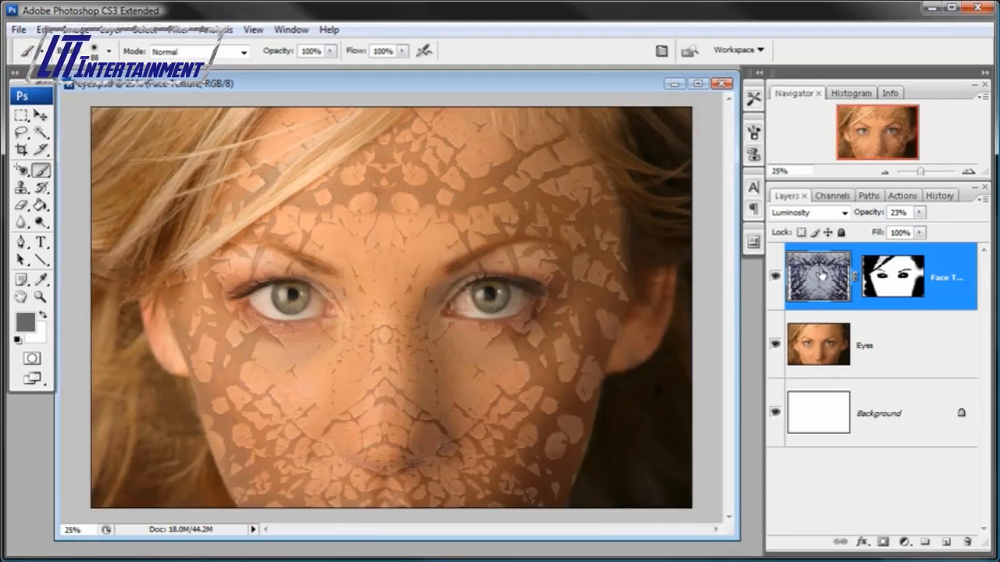
{"action": "left_click", "coordinate": [887, 271]}
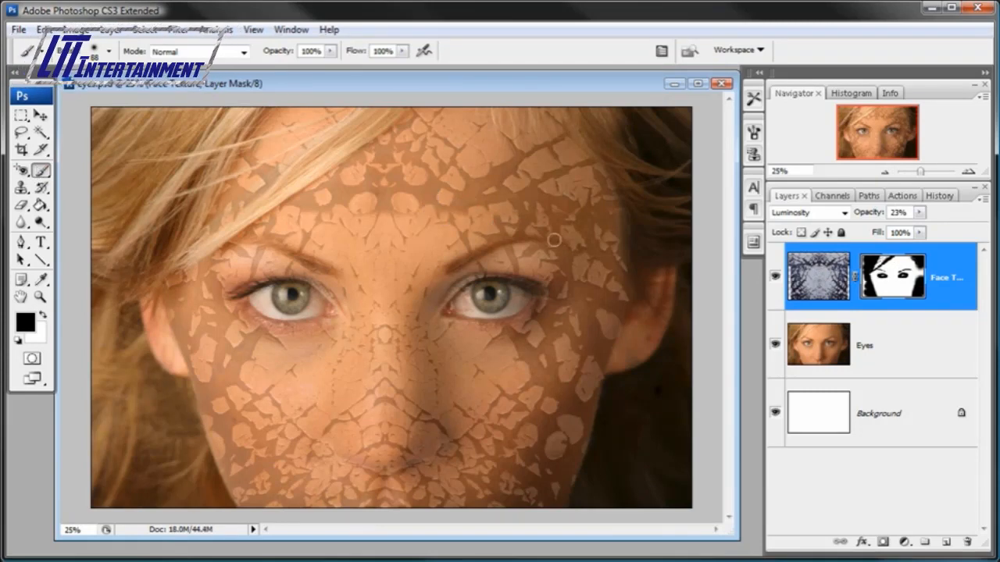
{"action": "right_click", "coordinate": [513, 224]}
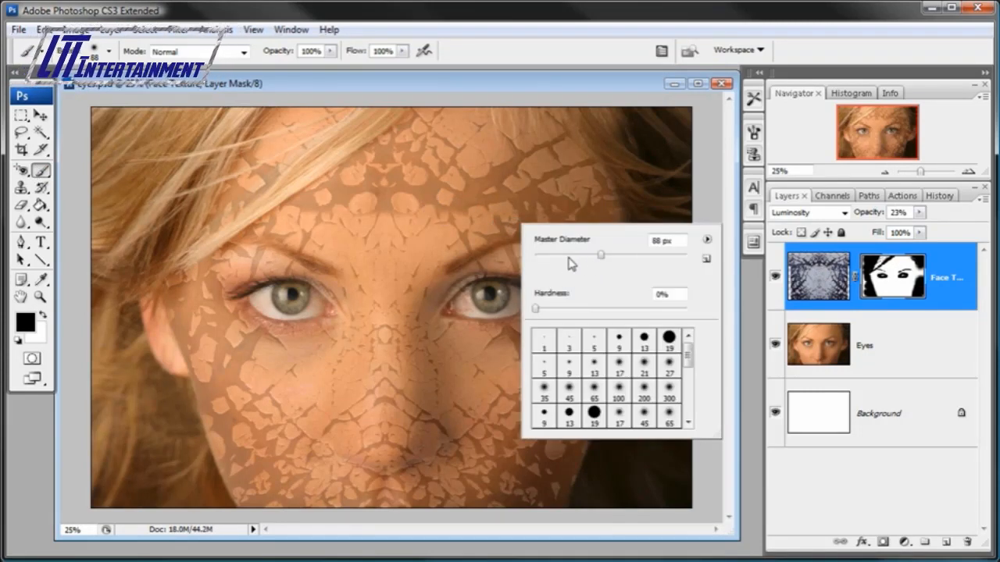
{"action": "left_click_drag", "start_coordinate": [538, 308], "coordinate": [703, 316]}
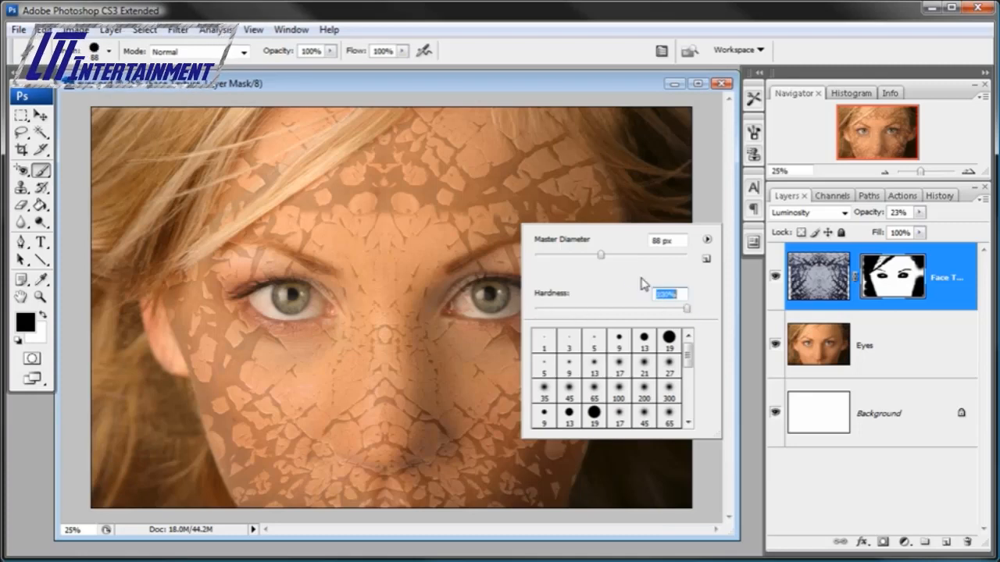
{"action": "mouse_move", "coordinate": [599, 258]}
{"action": "left_mouse_down"}
{"action": "mouse_move", "coordinate": [588, 261]}
{"action": "mouse_move", "coordinate": [613, 256]}
{"action": "mouse_move", "coordinate": [617, 241]}
{"action": "mouse_move", "coordinate": [647, 256]}
{"action": "mouse_move", "coordinate": [629, 252]}
{"action": "left_mouse_up"}
{"action": "left_click", "coordinate": [588, 256]}
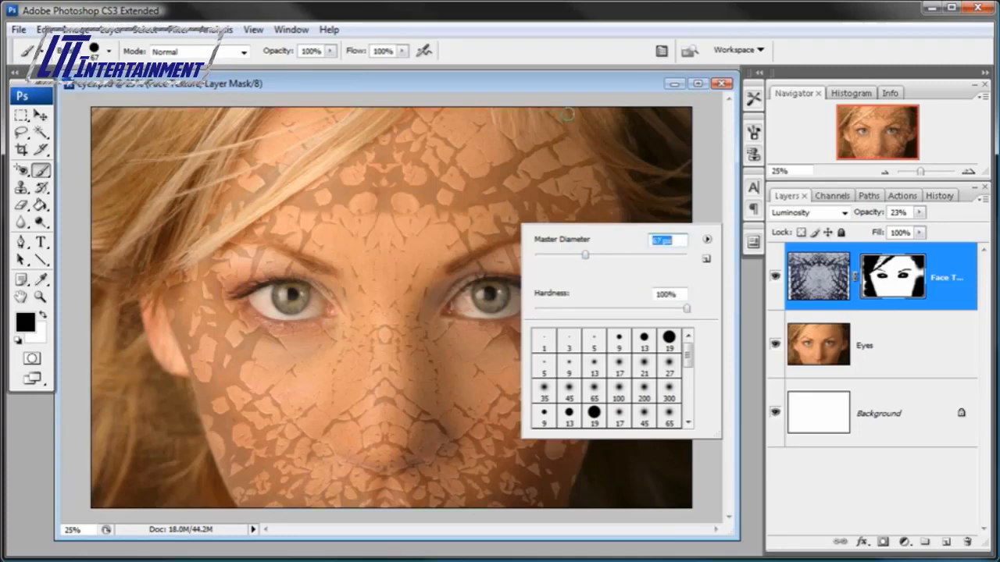
{"action": "left_click", "coordinate": [569, 89]}
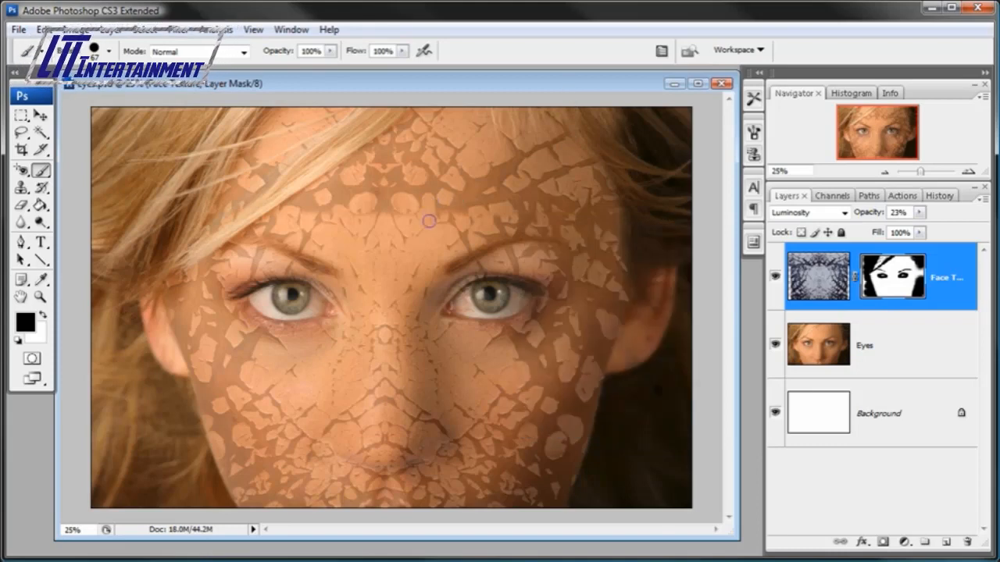
Break up the straight texture seam across the forehead on the Face Texture mask with a hard 20 px black brush.
{"action": "key", "text": "x"}
{"action": "key", "text": "x"}
{"action": "key", "text": "x"}
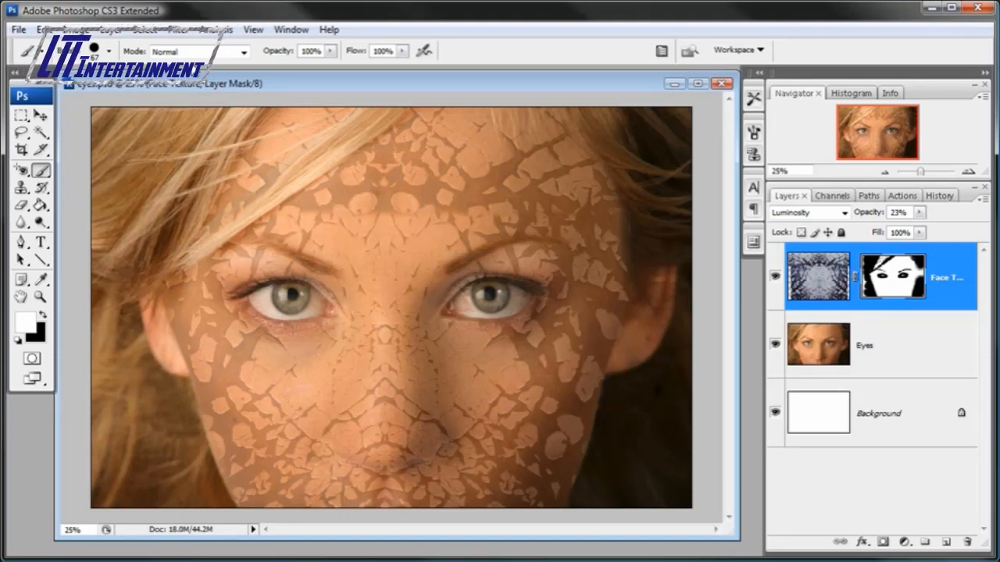
{"action": "left_click", "coordinate": [144, 29]}
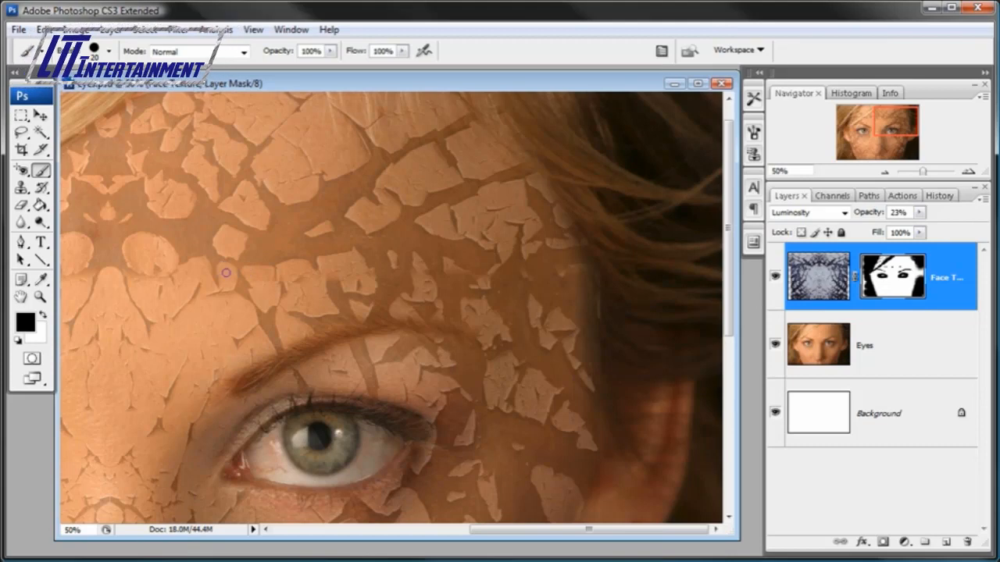
{"action": "left_click_drag", "start_coordinate": [250, 292], "coordinate": [528, 258]}
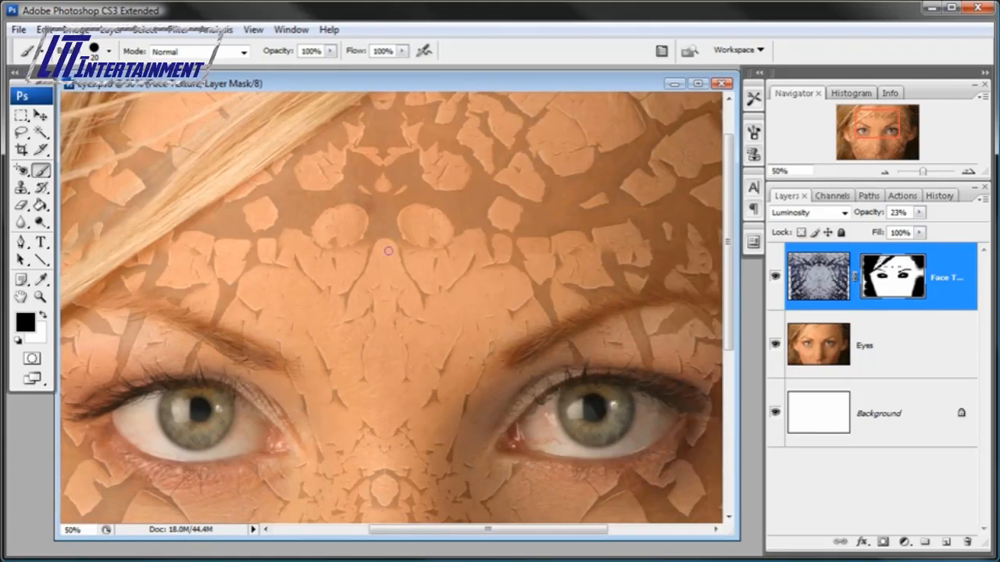
{"action": "left_click", "coordinate": [886, 171]}
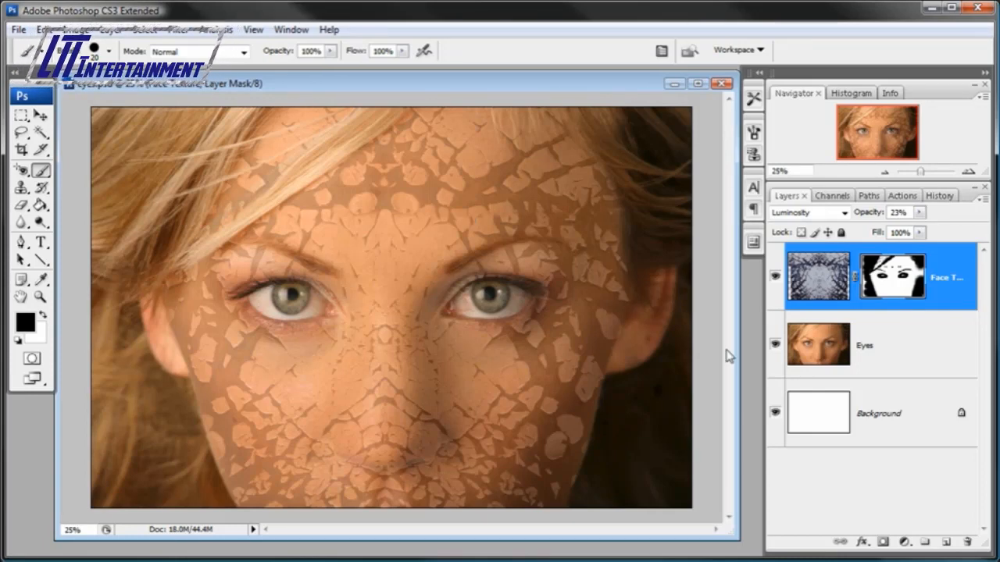
Add a Channel Mixer adjustment layer above the Face Texture layer.
{"action": "left_click", "coordinate": [904, 542]}
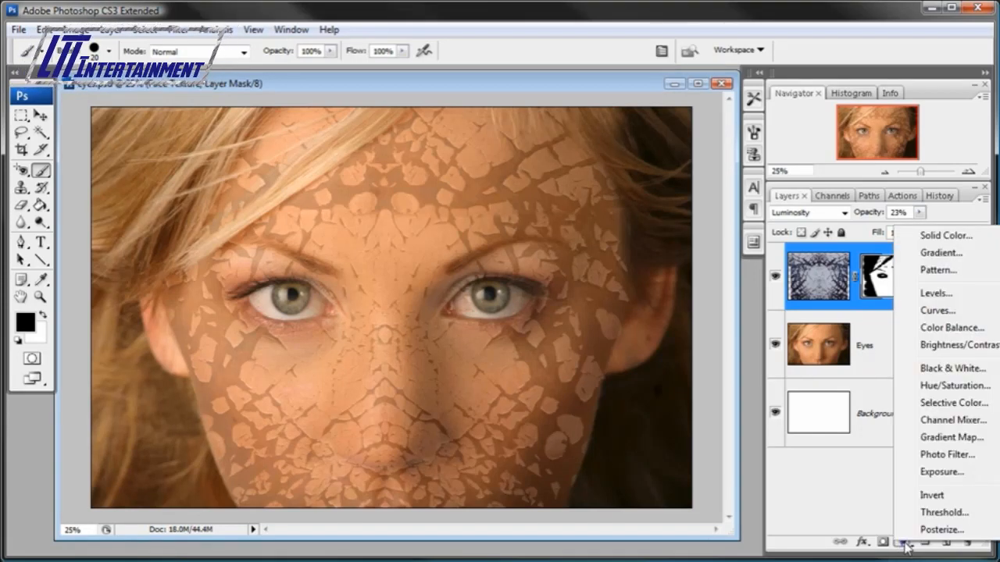
{"action": "left_click", "coordinate": [949, 422]}
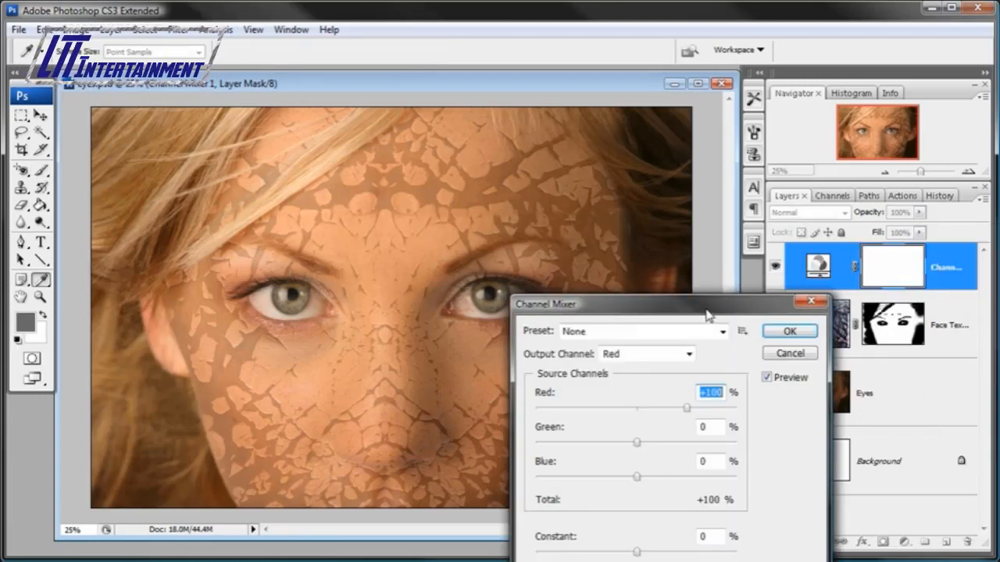
{"action": "left_click_drag", "start_coordinate": [707, 418], "coordinate": [582, 188]}
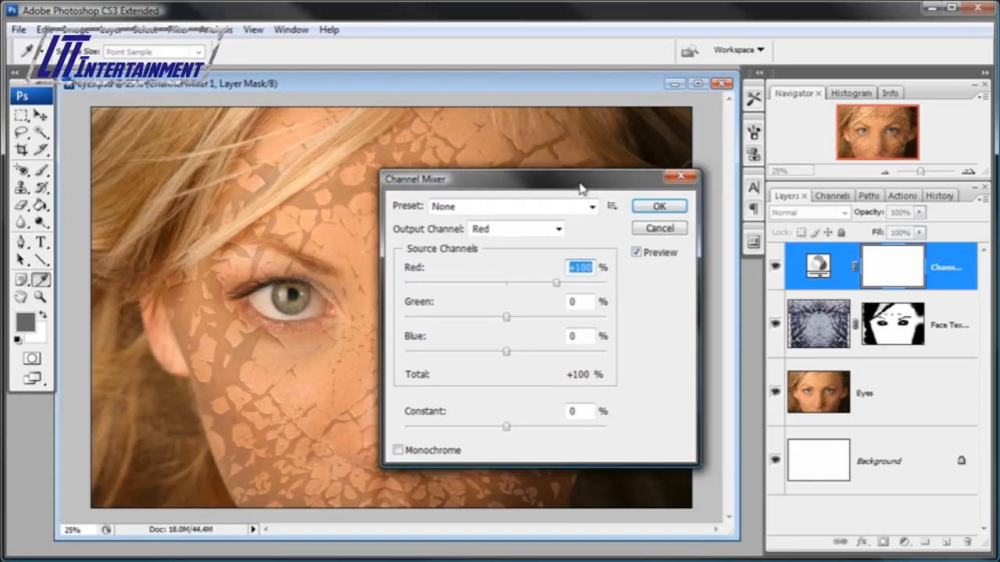
Try a custom mix for the red output channel with Red at +33%, Green at -142% and Blue at +66%.
{"action": "left_click_drag", "start_coordinate": [537, 320], "coordinate": [462, 325]}
{"action": "left_click", "coordinate": [539, 353]}
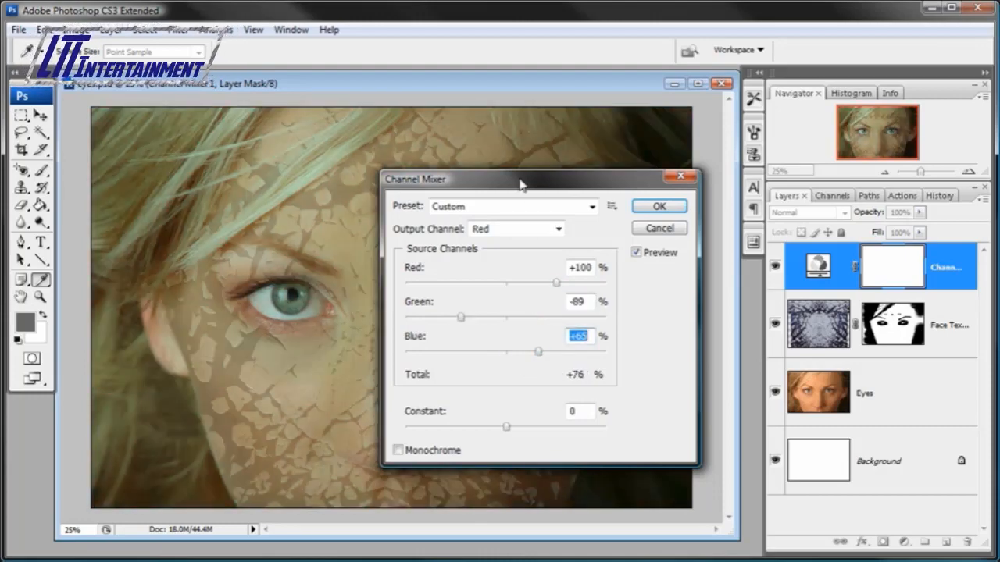
{"action": "left_click_drag", "start_coordinate": [518, 181], "coordinate": [760, 186]}
{"action": "left_click_drag", "start_coordinate": [669, 355], "coordinate": [781, 360]}
{"action": "left_click_drag", "start_coordinate": [776, 321], "coordinate": [673, 320]}
{"action": "left_click", "coordinate": [677, 285]}
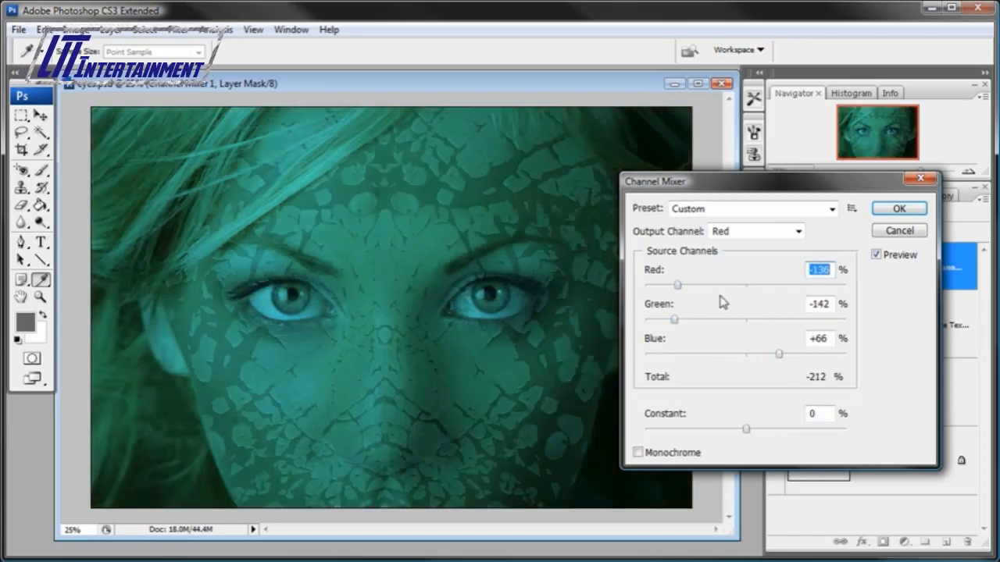
{"action": "left_click", "coordinate": [776, 288]}
{"action": "left_click", "coordinate": [705, 286]}
{"action": "left_click_drag", "start_coordinate": [766, 193], "coordinate": [582, 197]}
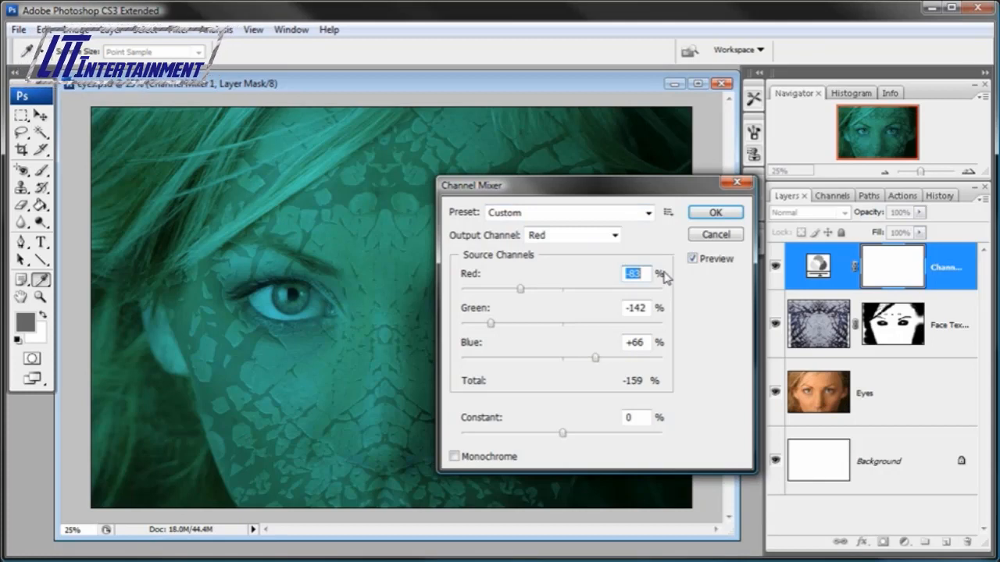
{"action": "left_click", "coordinate": [579, 290]}
{"action": "left_click_drag", "start_coordinate": [617, 195], "coordinate": [587, 194]}
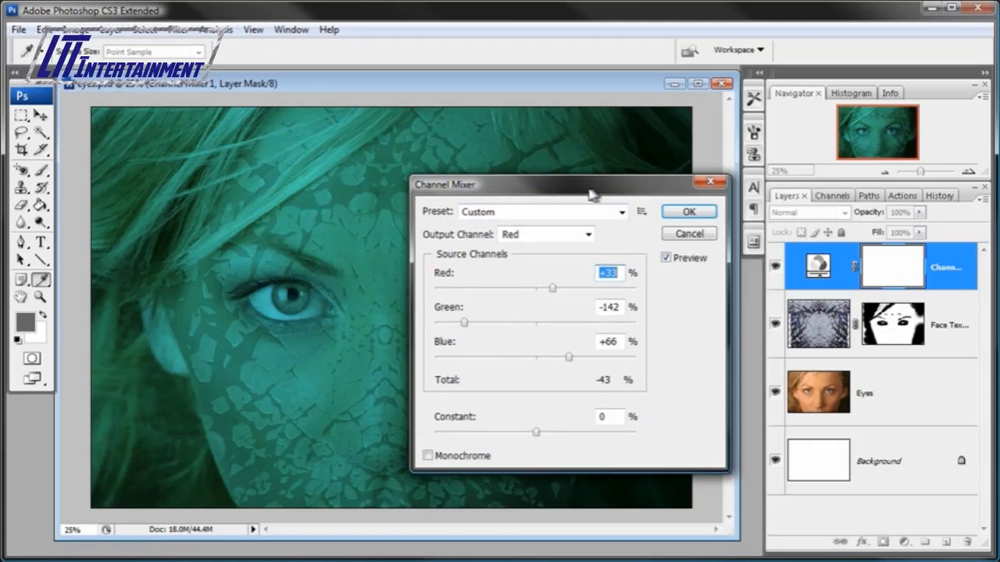
Load the ChannelMix.cha preset from the Dream Skin folder into the Channel Mixer.
{"action": "left_click", "coordinate": [638, 211]}
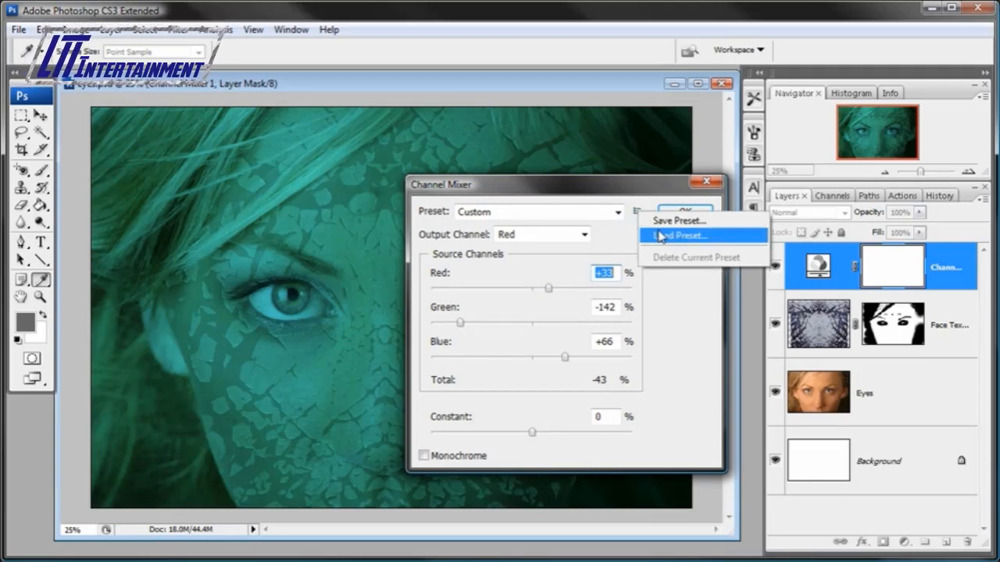
{"action": "left_click", "coordinate": [634, 200]}
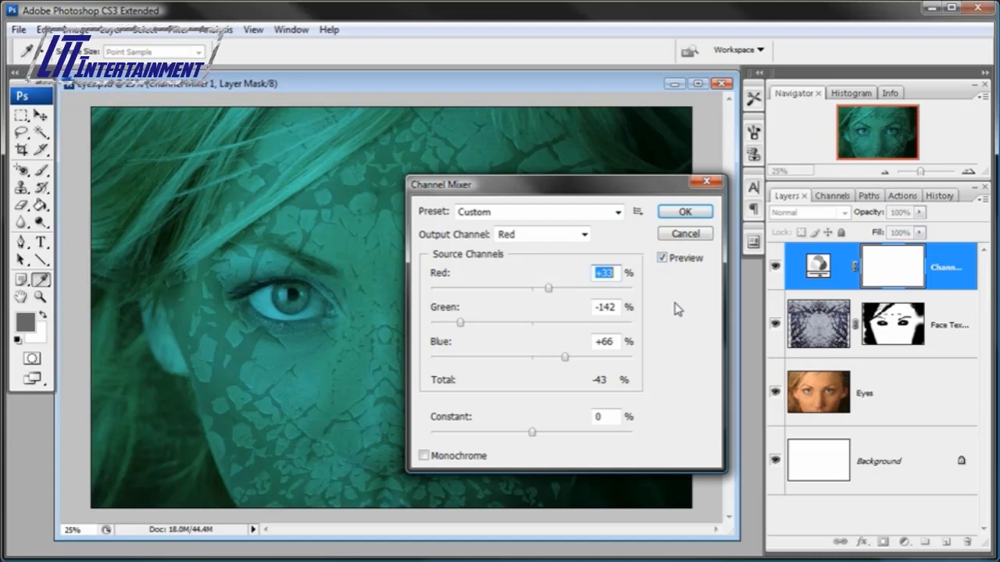
{"action": "left_click", "coordinate": [637, 211]}
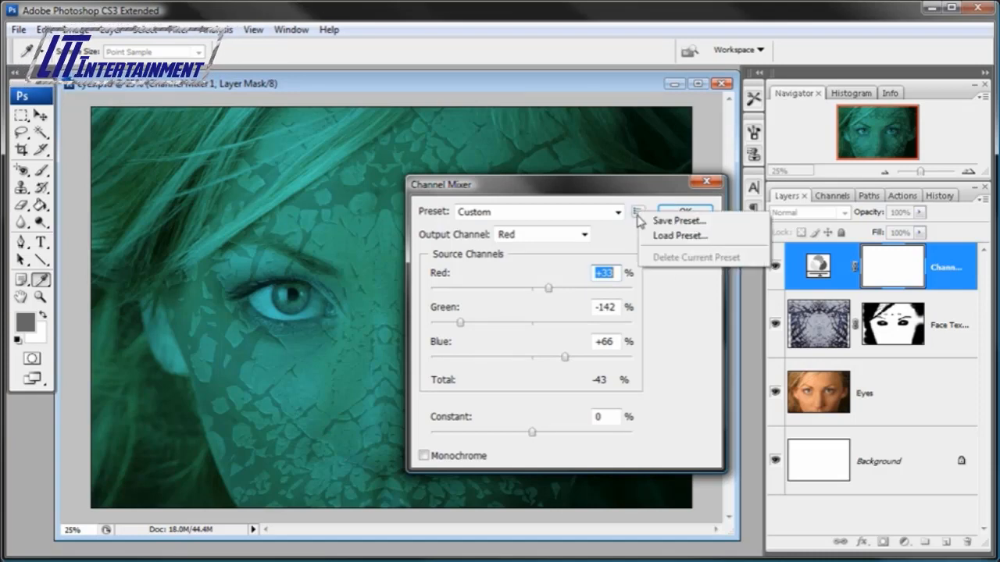
{"action": "left_click", "coordinate": [666, 244]}
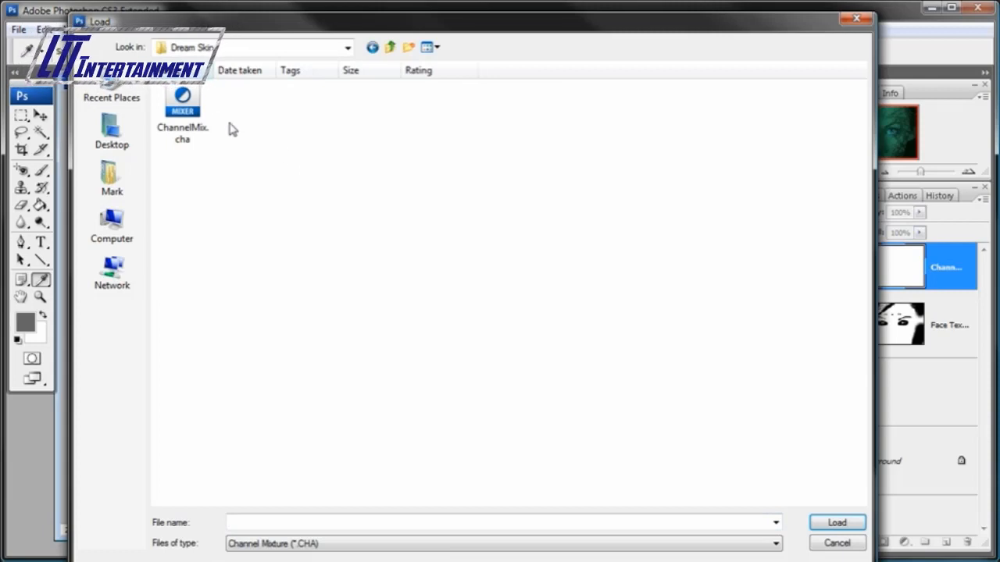
{"action": "left_click", "coordinate": [196, 113]}
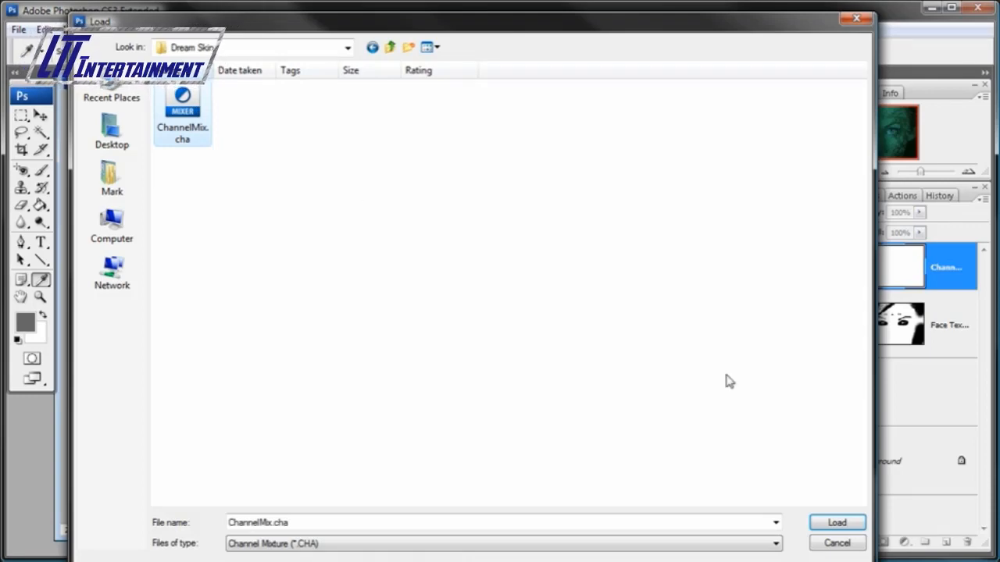
{"action": "left_click", "coordinate": [837, 523]}
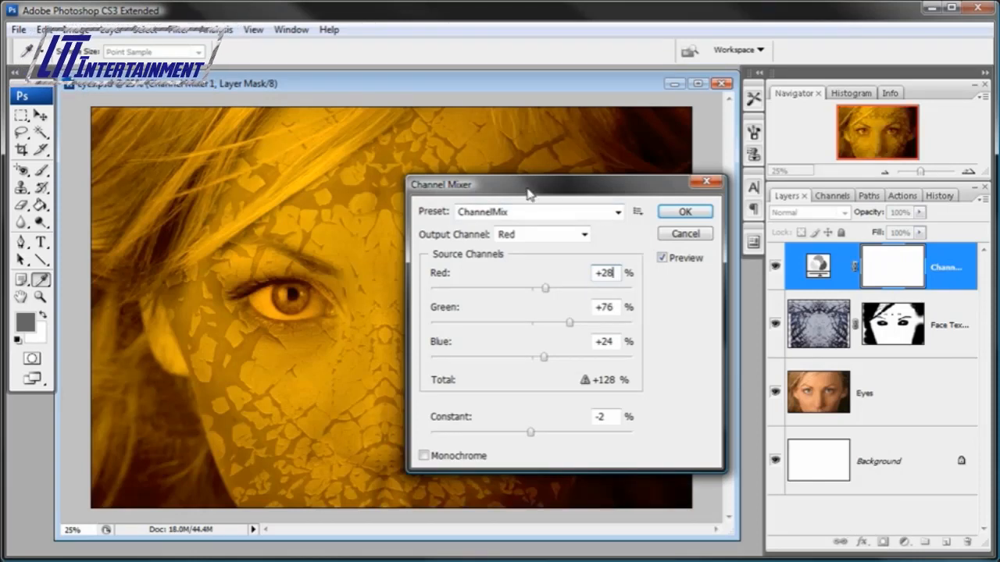
Try the red output channel with its Red source at +15%.
{"action": "left_click_drag", "start_coordinate": [529, 194], "coordinate": [586, 211]}
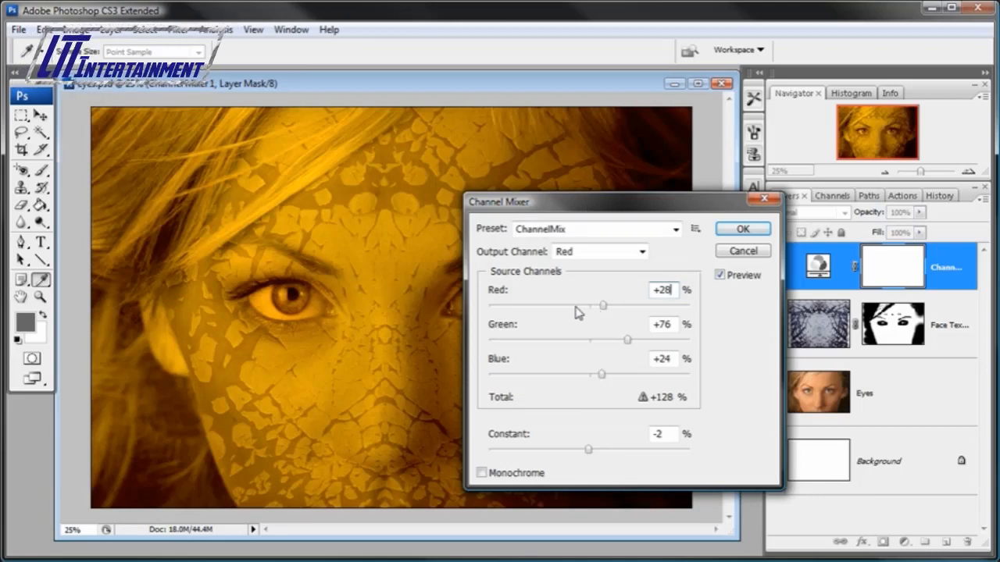
{"action": "left_click_drag", "start_coordinate": [575, 307], "coordinate": [598, 307]}
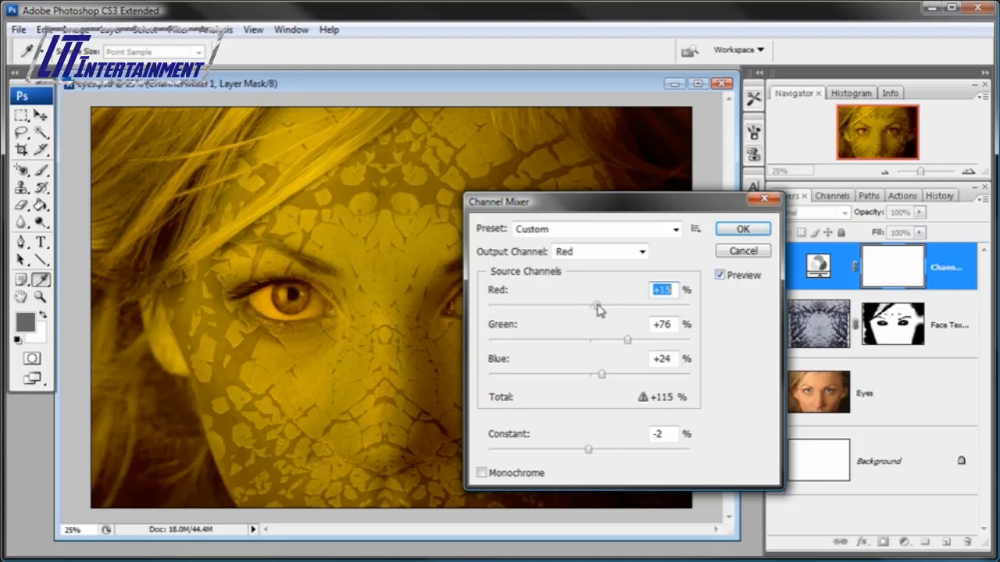
Reload the ChannelMix.cha preset and apply the Channel Mixer adjustment.
{"action": "left_click", "coordinate": [696, 229]}
{"action": "left_click", "coordinate": [707, 253]}
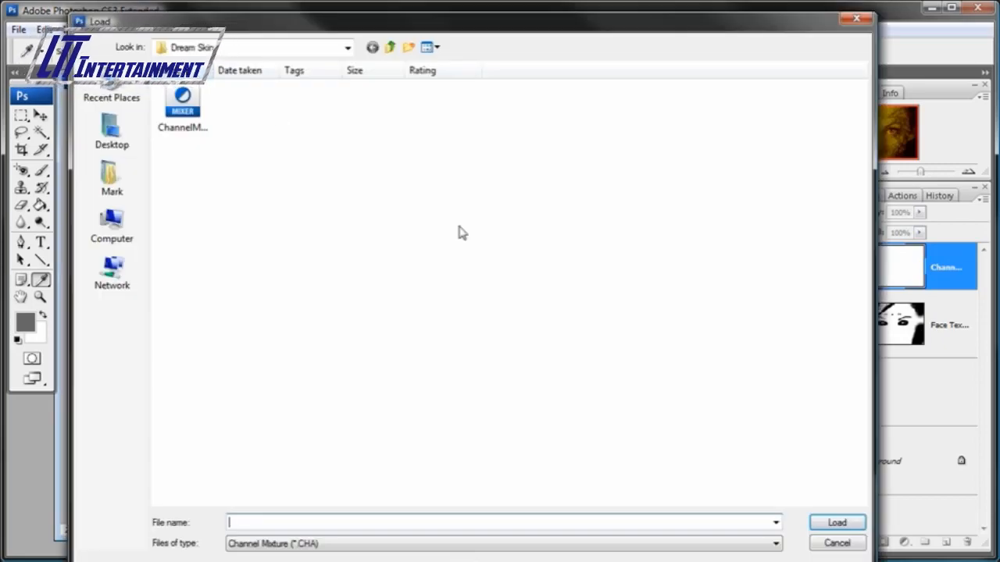
{"action": "left_click", "coordinate": [182, 105]}
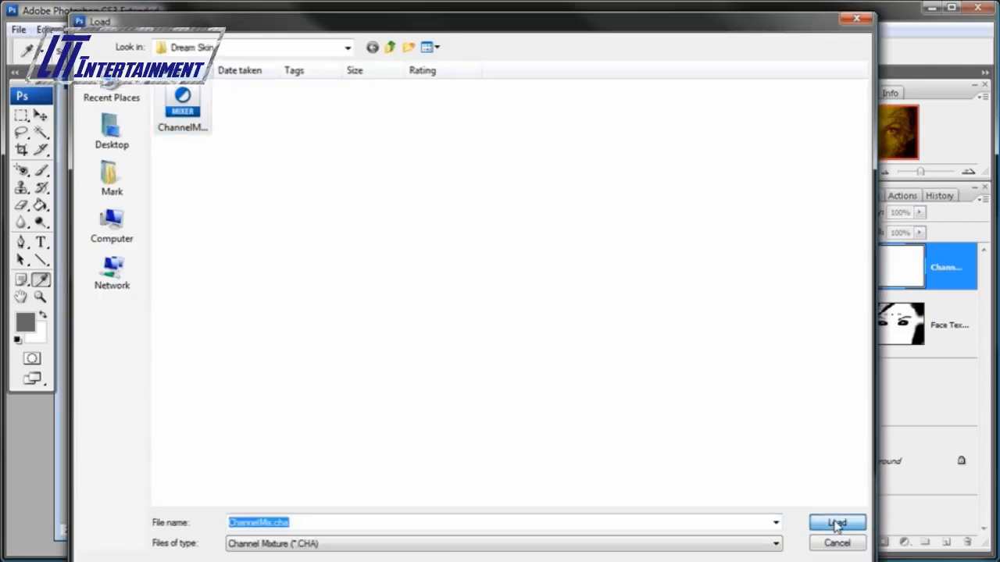
{"action": "left_click", "coordinate": [836, 525]}
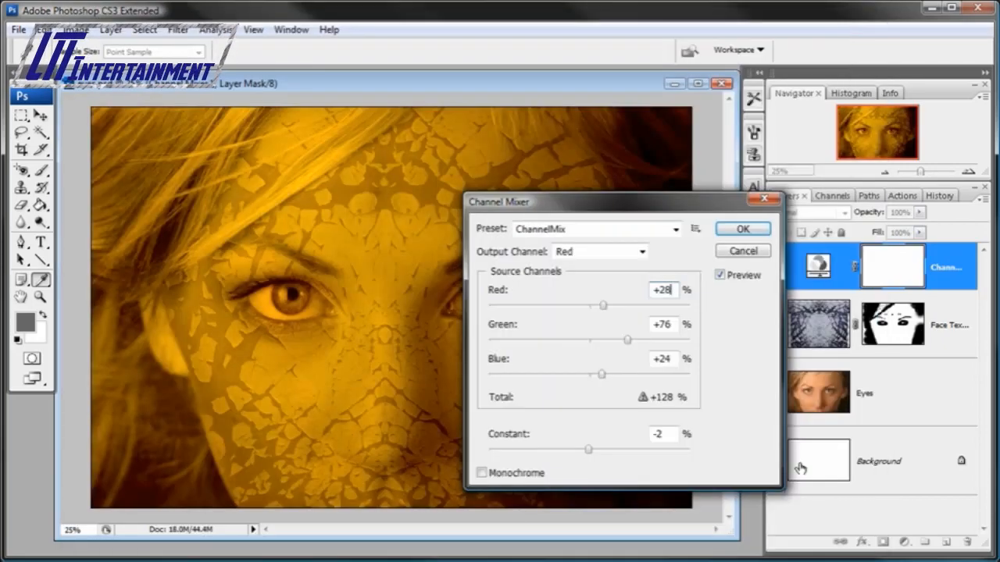
{"action": "left_click", "coordinate": [743, 230]}
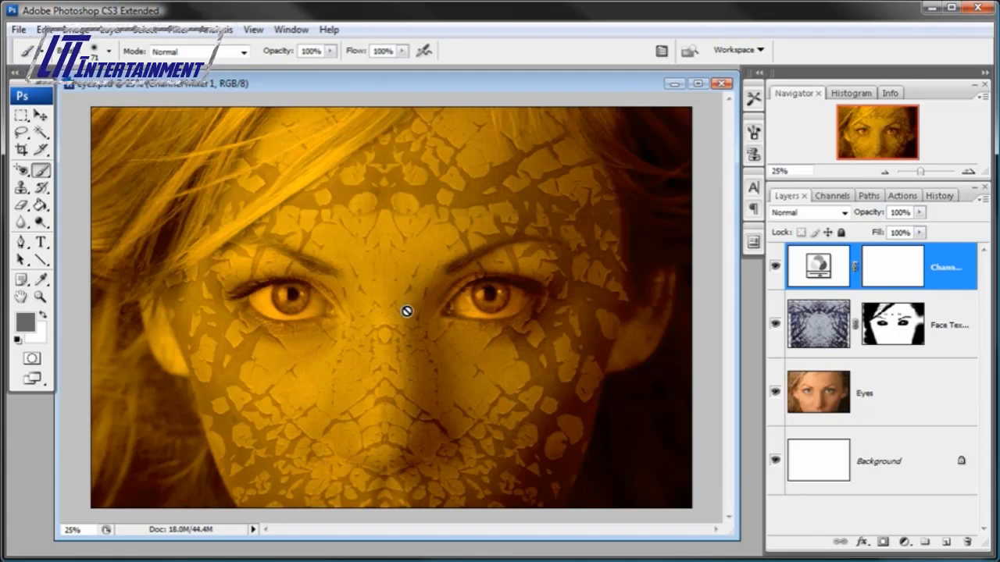
Paint black on the Channel Mixer layer's mask over the iris of the eye in the left half of the portrait.
{"action": "left_click", "coordinate": [901, 269]}
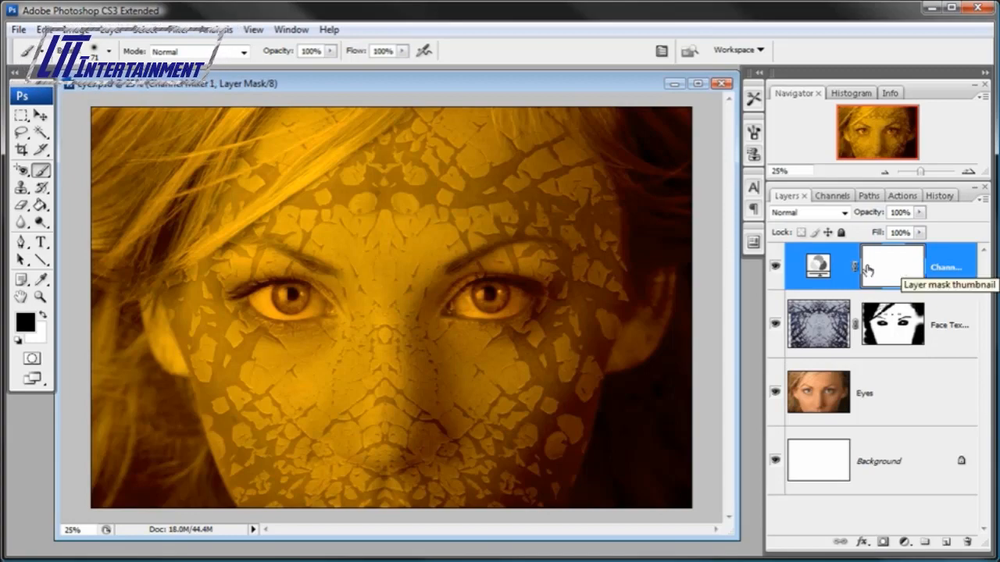
{"action": "left_click", "coordinate": [40, 297]}
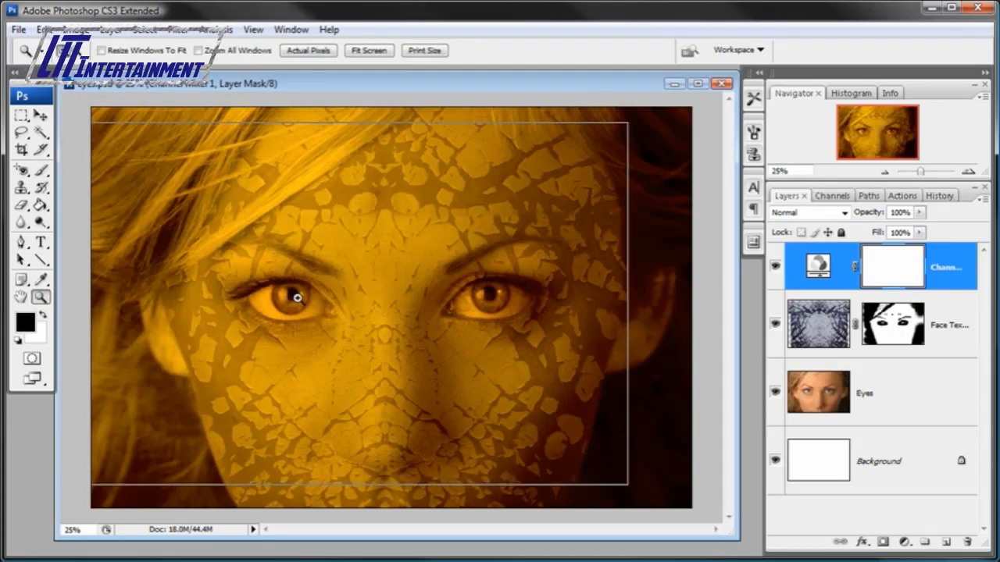
{"action": "left_click", "coordinate": [290, 296]}
{"action": "left_click", "coordinate": [319, 294]}
{"action": "left_click", "coordinate": [424, 317]}
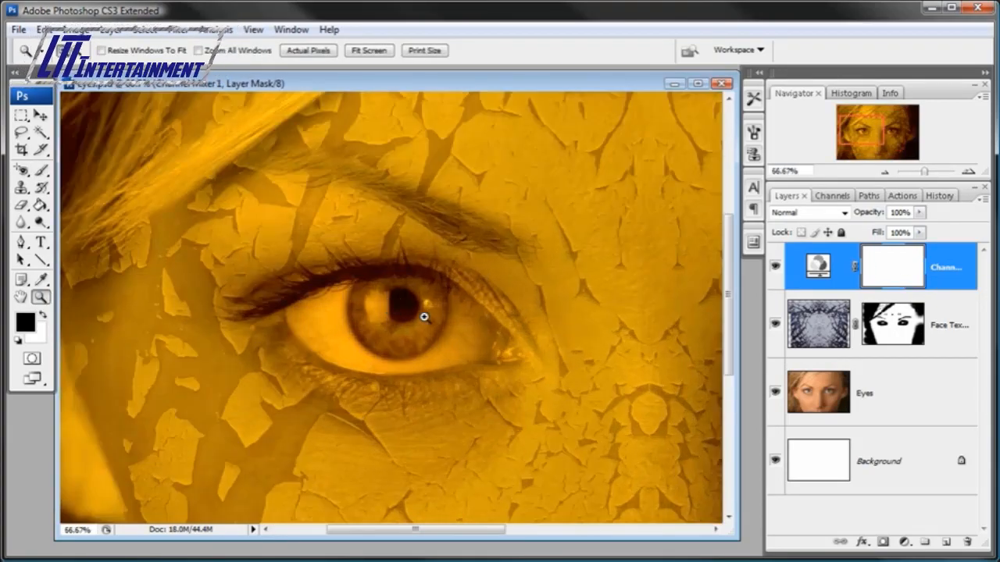
{"action": "left_click", "coordinate": [423, 315]}
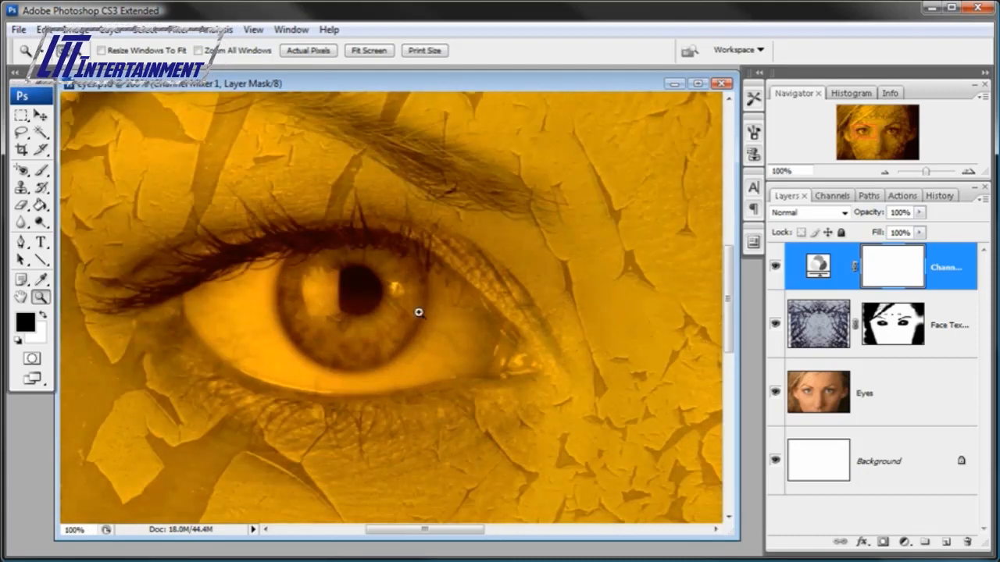
{"action": "left_click", "coordinate": [42, 171]}
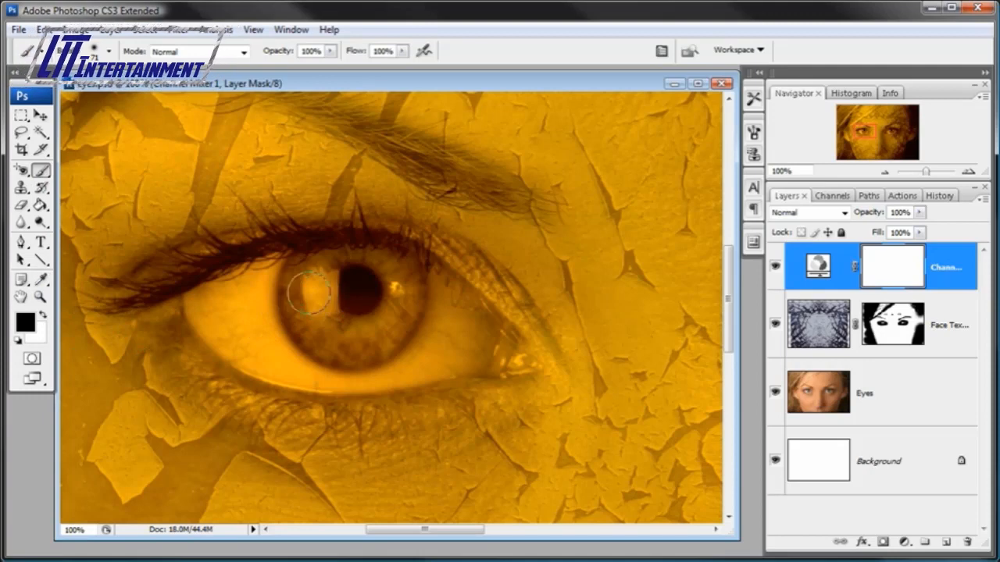
{"action": "mouse_move", "coordinate": [312, 291]}
{"action": "left_mouse_down"}
{"action": "mouse_move", "coordinate": [327, 316]}
{"action": "mouse_move", "coordinate": [340, 308]}
{"action": "mouse_move", "coordinate": [316, 280]}
{"action": "mouse_move", "coordinate": [304, 285]}
{"action": "mouse_move", "coordinate": [310, 326]}
{"action": "mouse_move", "coordinate": [371, 340]}
{"action": "mouse_move", "coordinate": [395, 317]}
{"action": "mouse_move", "coordinate": [404, 285]}
{"action": "mouse_move", "coordinate": [386, 272]}
{"action": "mouse_move", "coordinate": [311, 271]}
{"action": "mouse_move", "coordinate": [304, 307]}
{"action": "mouse_move", "coordinate": [317, 335]}
{"action": "mouse_move", "coordinate": [361, 341]}
{"action": "mouse_move", "coordinate": [401, 309]}
{"action": "mouse_move", "coordinate": [371, 275]}
{"action": "mouse_move", "coordinate": [305, 278]}
{"action": "mouse_move", "coordinate": [309, 322]}
{"action": "mouse_move", "coordinate": [355, 349]}
{"action": "left_mouse_up"}
{"action": "mouse_move", "coordinate": [400, 309]}
{"action": "left_mouse_down"}
{"action": "mouse_move", "coordinate": [373, 275]}
{"action": "mouse_move", "coordinate": [328, 296]}
{"action": "mouse_move", "coordinate": [329, 312]}
{"action": "mouse_move", "coordinate": [231, 298]}
{"action": "mouse_move", "coordinate": [328, 368]}
{"action": "mouse_move", "coordinate": [378, 328]}
{"action": "mouse_move", "coordinate": [336, 278]}
{"action": "mouse_move", "coordinate": [314, 295]}
{"action": "mouse_move", "coordinate": [344, 326]}
{"action": "mouse_move", "coordinate": [366, 322]}
{"action": "mouse_move", "coordinate": [307, 285]}
{"action": "mouse_move", "coordinate": [306, 310]}
{"action": "mouse_move", "coordinate": [351, 332]}
{"action": "mouse_move", "coordinate": [373, 309]}
{"action": "mouse_move", "coordinate": [338, 281]}
{"action": "mouse_move", "coordinate": [337, 321]}
{"action": "mouse_move", "coordinate": [385, 298]}
{"action": "mouse_move", "coordinate": [397, 274]}
{"action": "mouse_move", "coordinate": [408, 289]}
{"action": "mouse_move", "coordinate": [372, 336]}
{"action": "left_mouse_up"}
Mask the golden tint off the iris of the other eye on the same Channel Mixer mask.
{"action": "key", "text": "space"}
{"action": "left_click_drag", "start_coordinate": [602, 317], "coordinate": [236, 314]}
{"action": "mouse_move", "coordinate": [491, 310]}
{"action": "left_mouse_down"}
{"action": "mouse_move", "coordinate": [380, 306]}
{"action": "mouse_move", "coordinate": [359, 312]}
{"action": "mouse_move", "coordinate": [365, 321]}
{"action": "mouse_move", "coordinate": [364, 273]}
{"action": "mouse_move", "coordinate": [445, 268]}
{"action": "mouse_move", "coordinate": [439, 322]}
{"action": "mouse_move", "coordinate": [425, 335]}
{"action": "mouse_move", "coordinate": [384, 335]}
{"action": "mouse_move", "coordinate": [394, 341]}
{"action": "mouse_move", "coordinate": [431, 328]}
{"action": "mouse_move", "coordinate": [443, 305]}
{"action": "mouse_move", "coordinate": [433, 266]}
{"action": "mouse_move", "coordinate": [388, 260]}
{"action": "mouse_move", "coordinate": [351, 286]}
{"action": "mouse_move", "coordinate": [357, 312]}
{"action": "mouse_move", "coordinate": [347, 285]}
{"action": "mouse_move", "coordinate": [429, 273]}
{"action": "mouse_move", "coordinate": [402, 328]}
{"action": "mouse_move", "coordinate": [415, 330]}
{"action": "mouse_move", "coordinate": [432, 288]}
{"action": "mouse_move", "coordinate": [440, 292]}
{"action": "mouse_move", "coordinate": [415, 277]}
{"action": "mouse_move", "coordinate": [433, 284]}
{"action": "left_mouse_up"}
{"action": "left_click", "coordinate": [886, 172]}
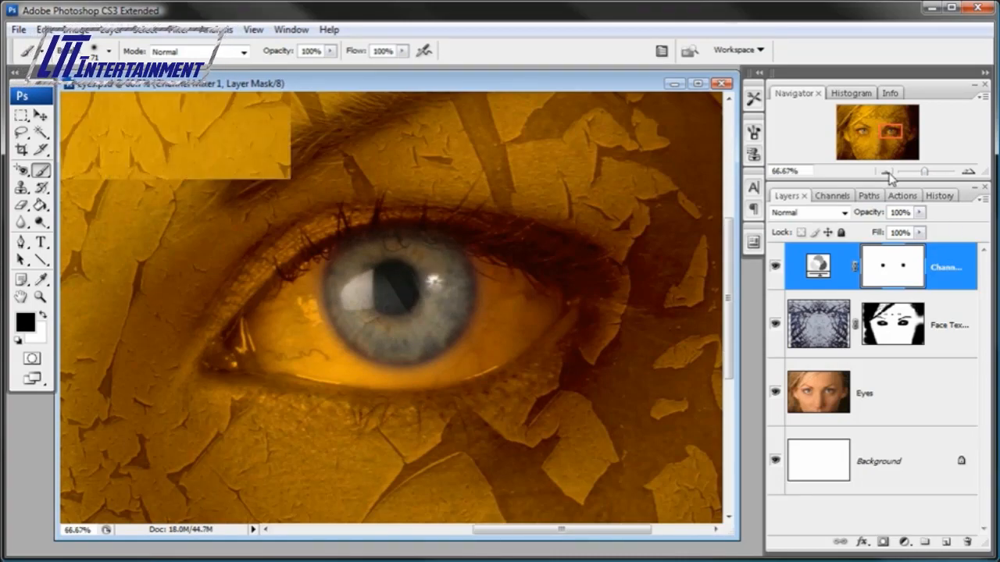
{"action": "left_click", "coordinate": [886, 172]}
{"action": "left_click", "coordinate": [885, 172]}
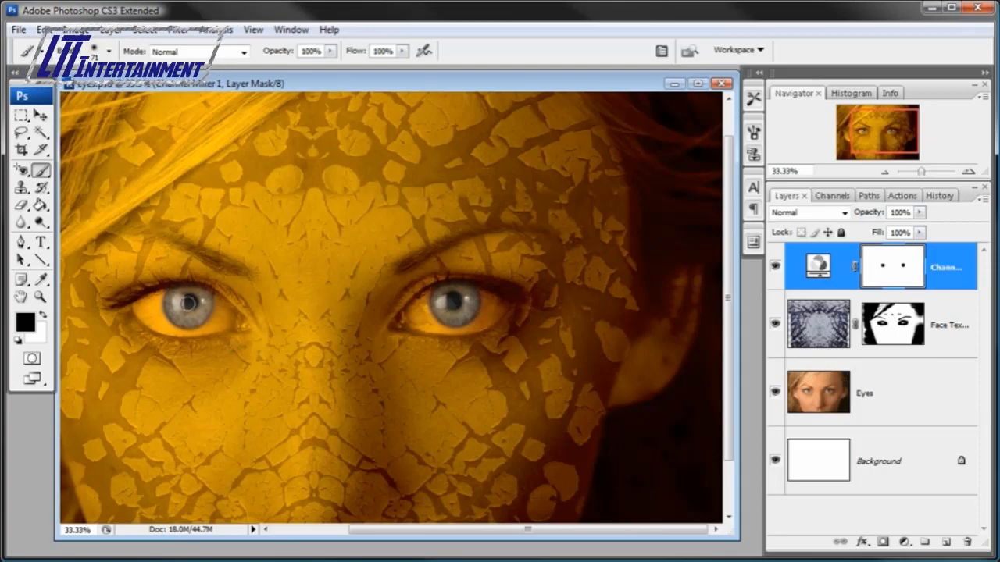
{"action": "left_click", "coordinate": [887, 172]}
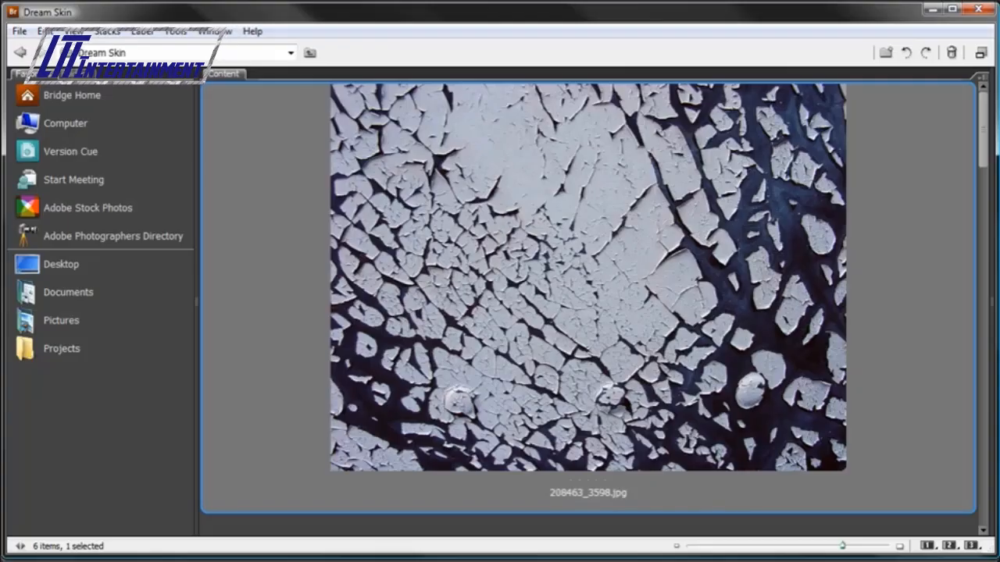
Switch to Bridge and examine the Henna.jpg ornament in the Dream Skin folder at an enlarged thumbnail size.
{"action": "left_click", "coordinate": [717, 546]}
{"action": "left_click_drag", "start_coordinate": [734, 551], "coordinate": [719, 547]}
{"action": "left_click", "coordinate": [779, 545]}
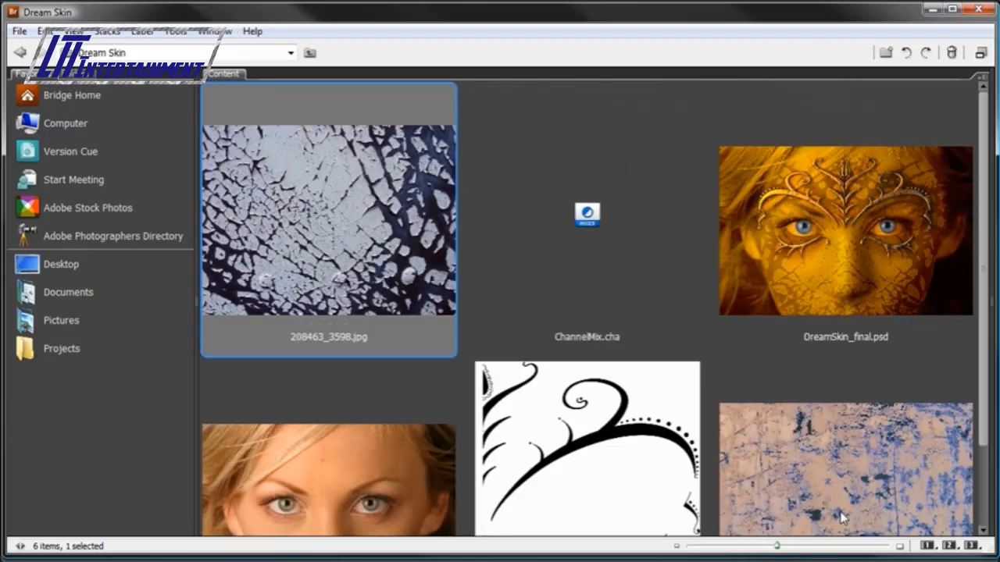
{"action": "scroll", "coordinate": [758, 445], "scroll_direction": "down", "scroll_amount": 2}
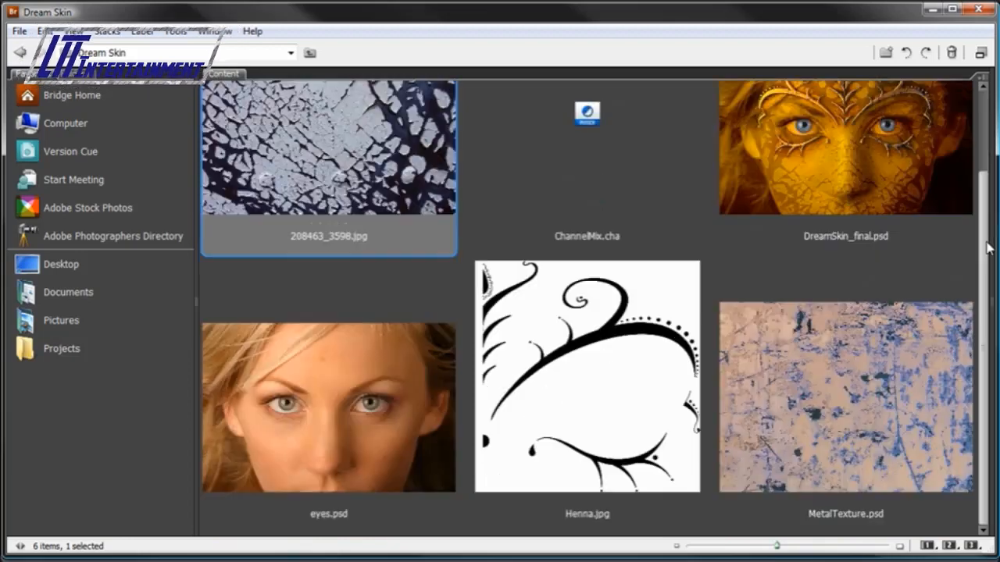
{"action": "left_click", "coordinate": [647, 402]}
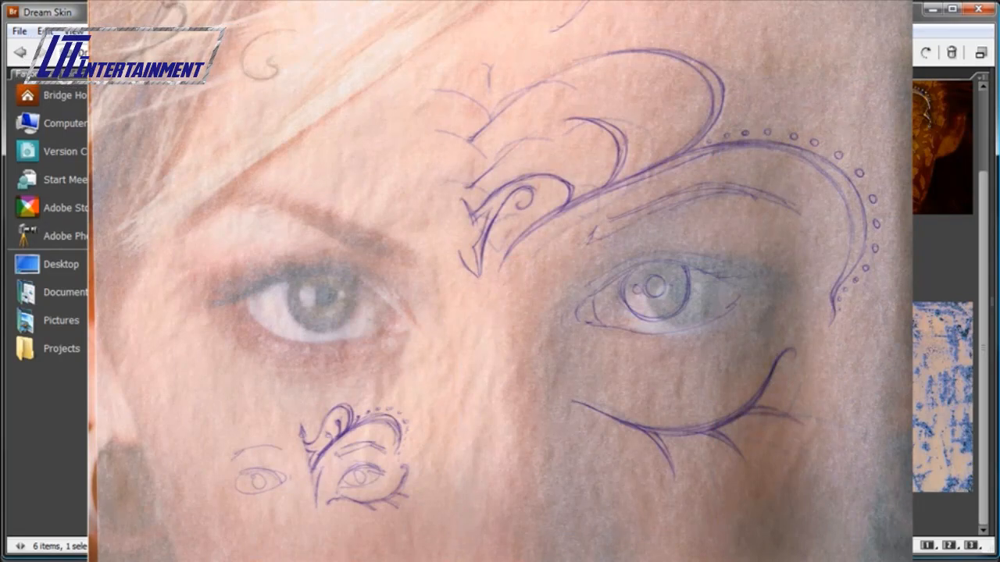
{"action": "left_click_drag", "start_coordinate": [779, 546], "coordinate": [851, 546]}
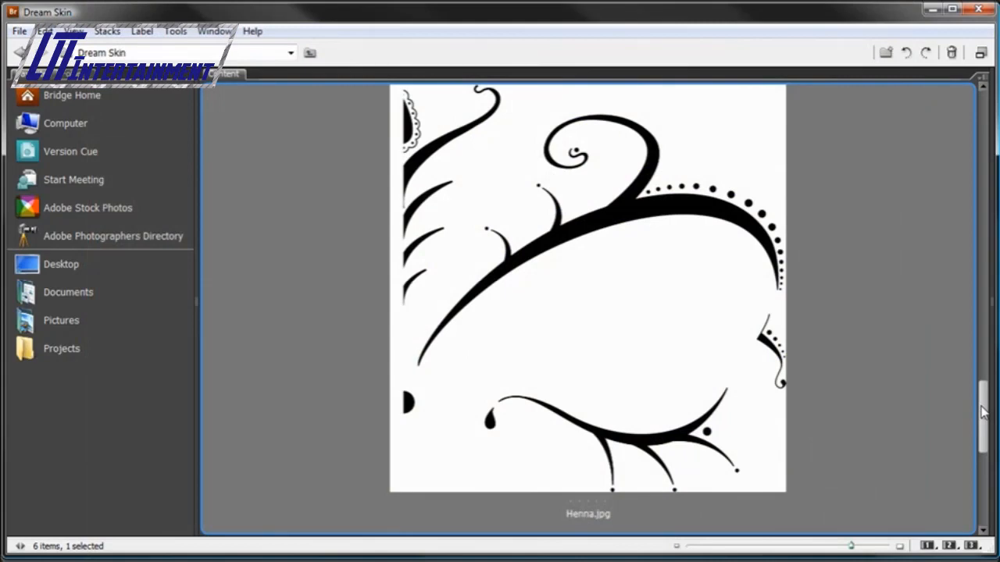
{"action": "mouse_move", "coordinate": [982, 414]}
{"action": "left_mouse_down"}
{"action": "mouse_move", "coordinate": [982, 351]}
{"action": "mouse_move", "coordinate": [982, 420]}
{"action": "left_mouse_up"}
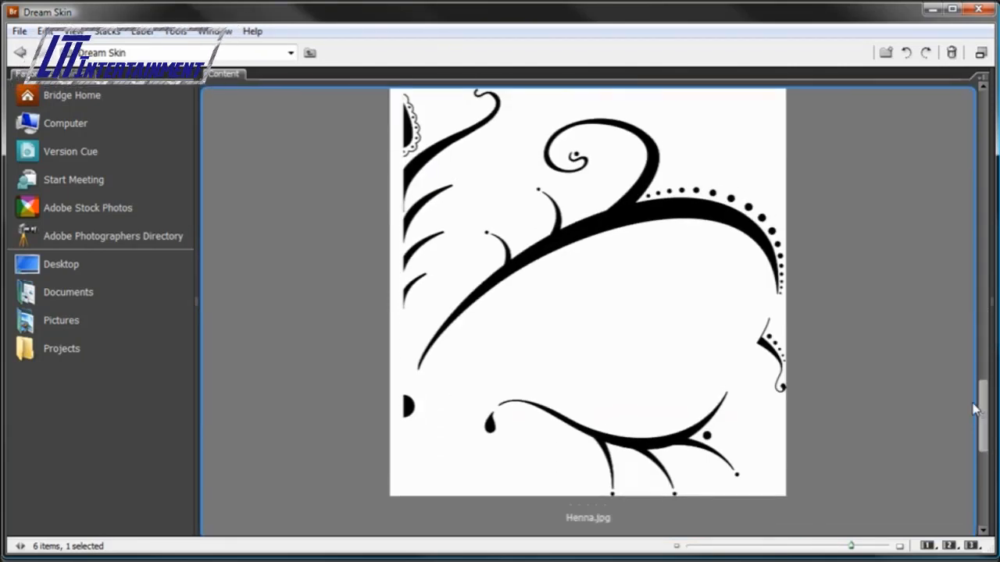
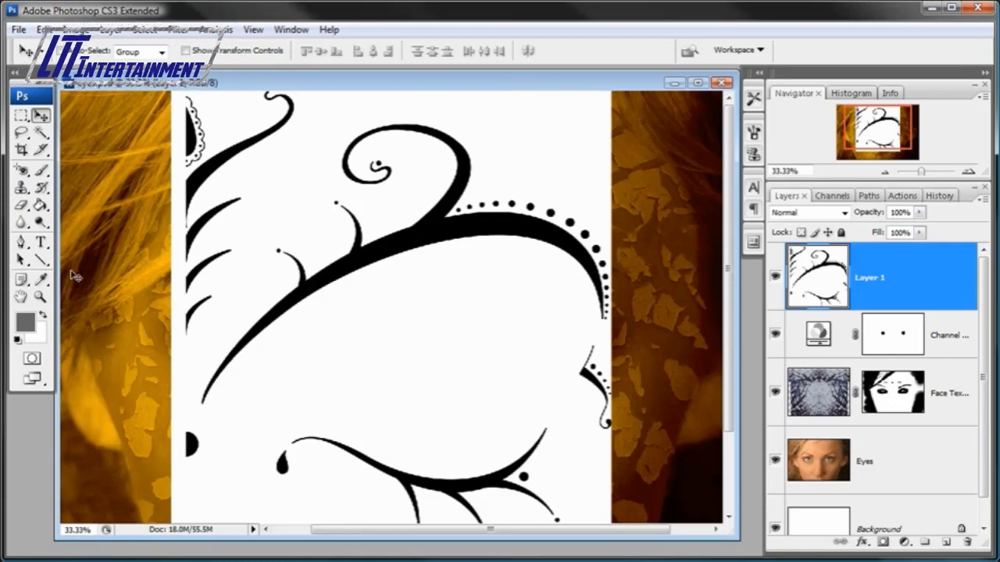
Select the henna layer's white background with the Magic Wand at tolerance 32, delete it, and clear the selection.
{"action": "left_click", "coordinate": [40, 297]}
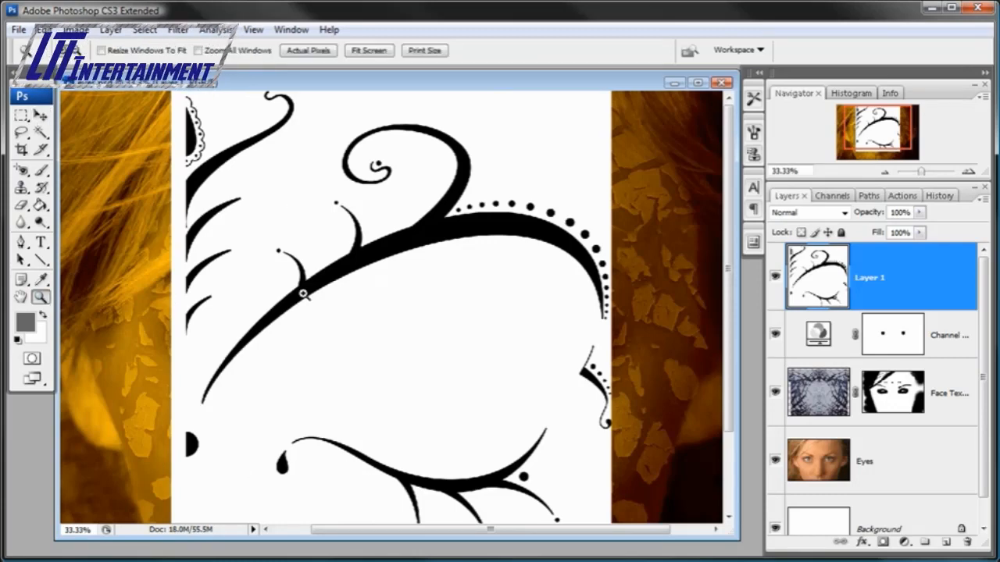
{"action": "left_click", "coordinate": [353, 290]}
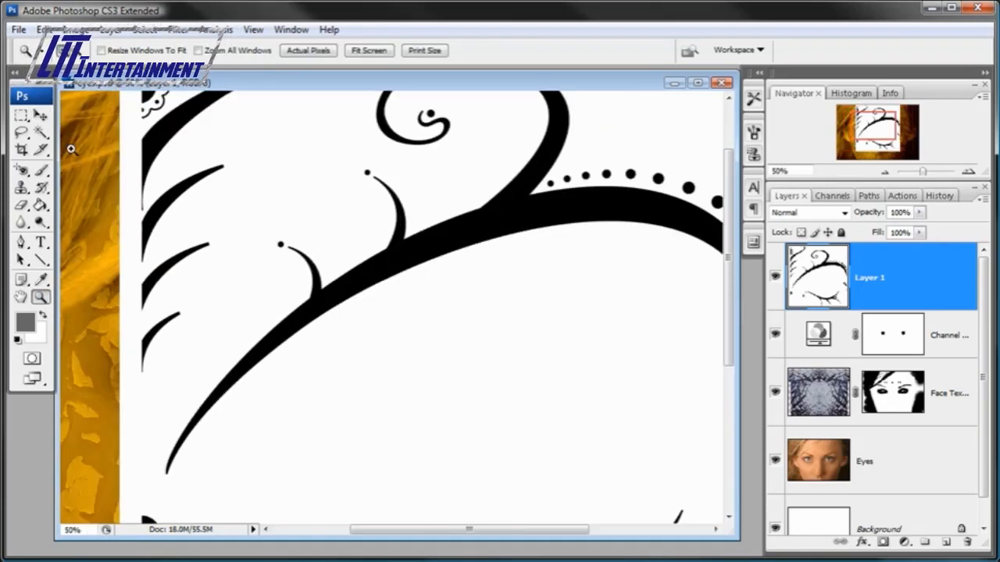
{"action": "left_click", "coordinate": [42, 133]}
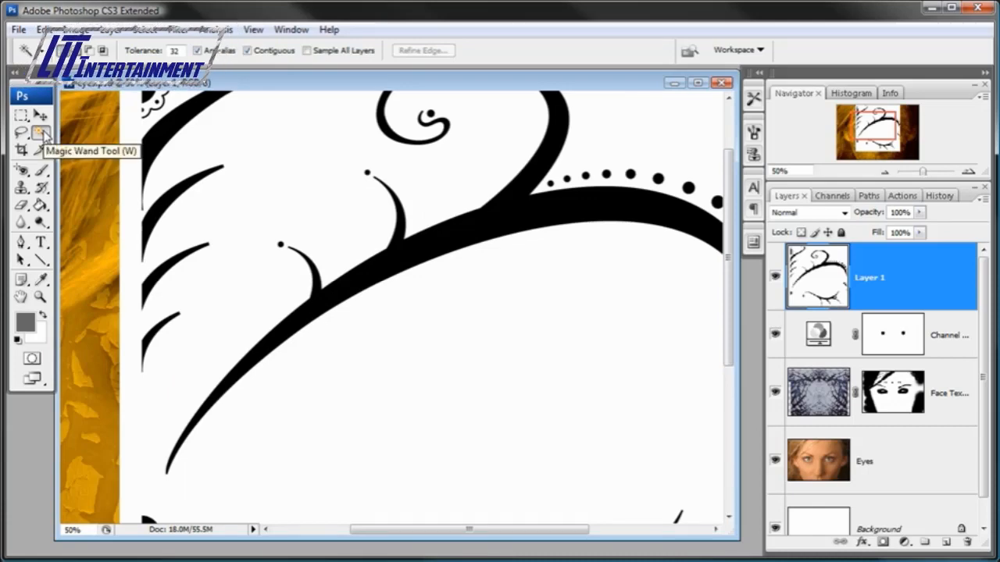
{"action": "left_click", "coordinate": [299, 166]}
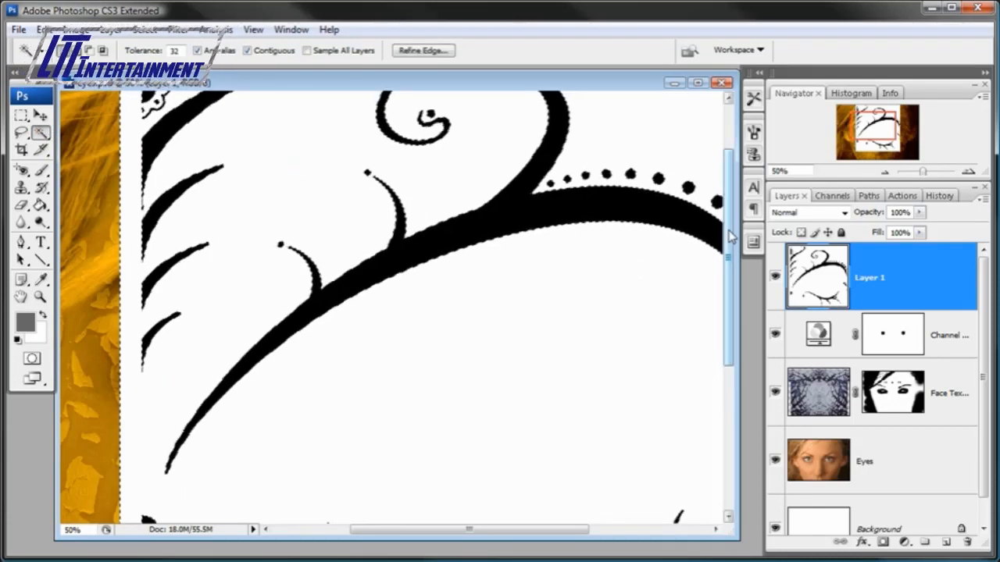
{"action": "left_click_drag", "start_coordinate": [727, 239], "coordinate": [723, 181]}
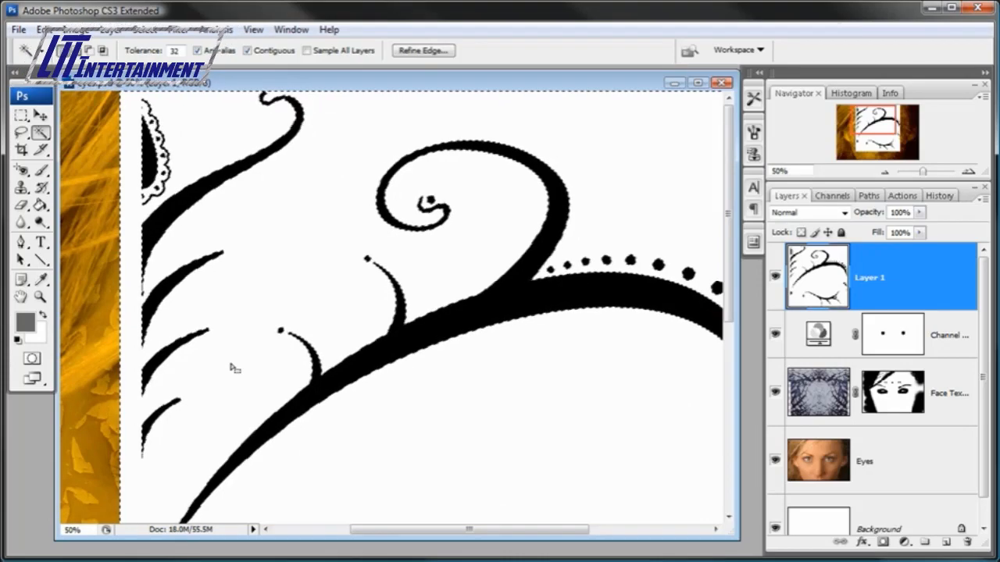
{"action": "key", "text": "Delete"}
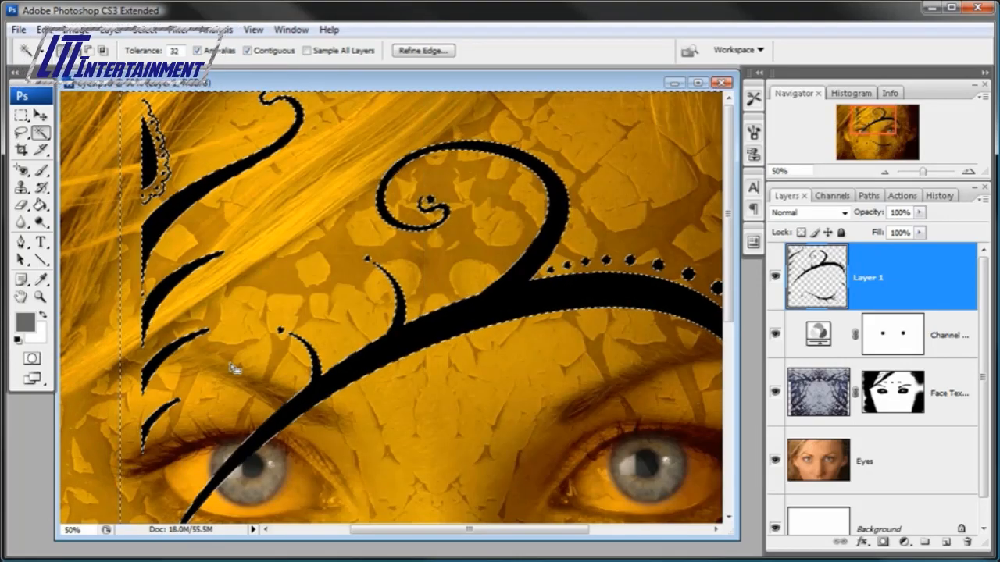
{"action": "left_click", "coordinate": [146, 30]}
{"action": "left_click", "coordinate": [160, 62]}
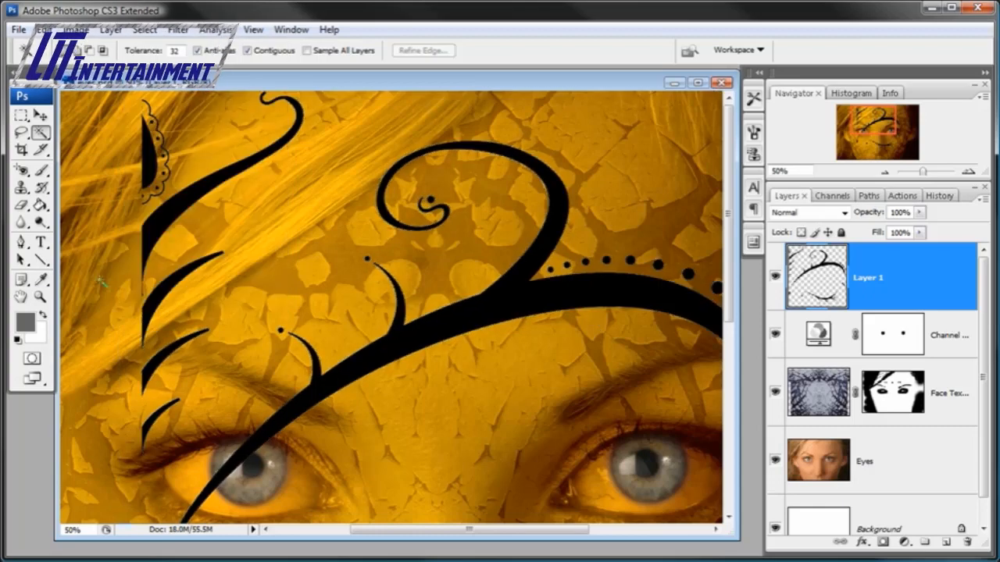
Examine the cut-out edges of the henna curls up close and the design's overall fit on the face.
{"action": "left_click", "coordinate": [41, 297]}
{"action": "left_click", "coordinate": [480, 248]}
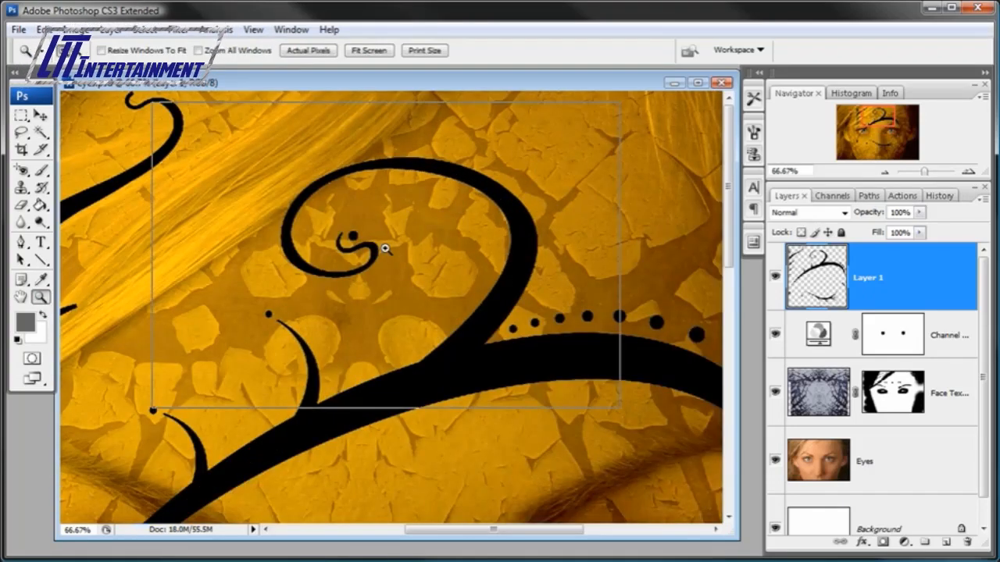
{"action": "left_click", "coordinate": [385, 246]}
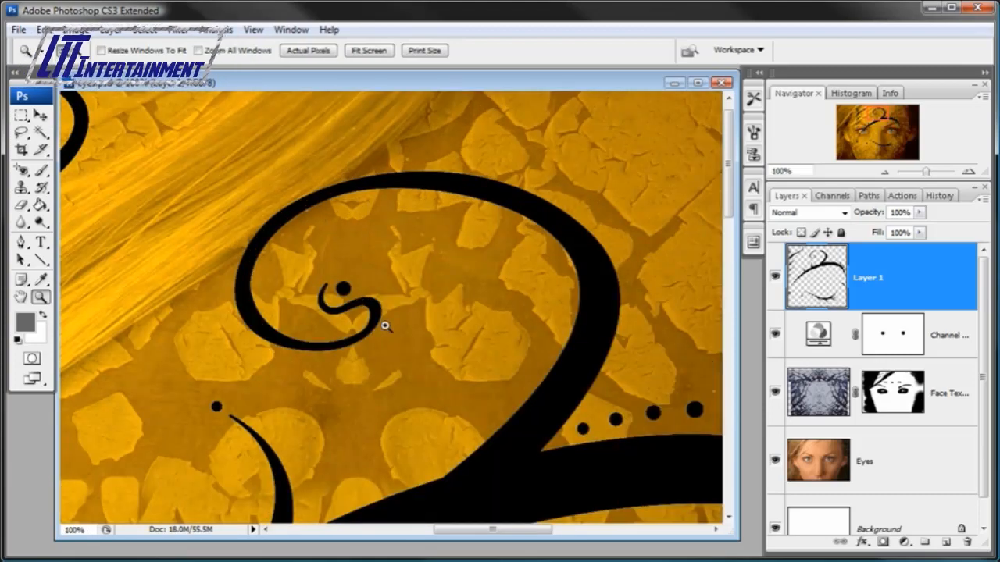
{"action": "left_click", "coordinate": [885, 172]}
{"action": "left_click", "coordinate": [884, 171]}
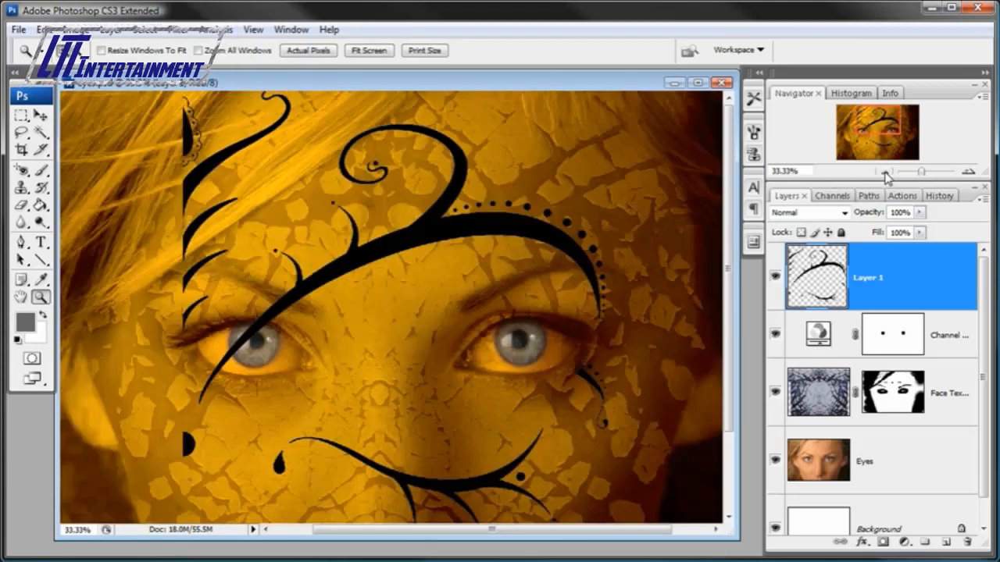
{"action": "left_click", "coordinate": [885, 172]}
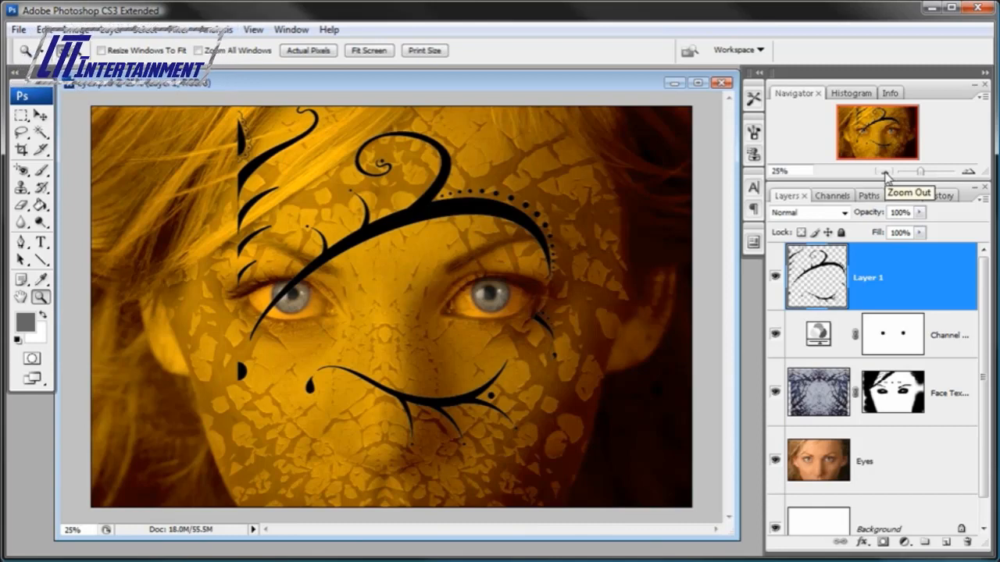
Try the henna design with its straight edge on the face's centreline, and move it back toward the middle.
{"action": "left_click", "coordinate": [41, 115]}
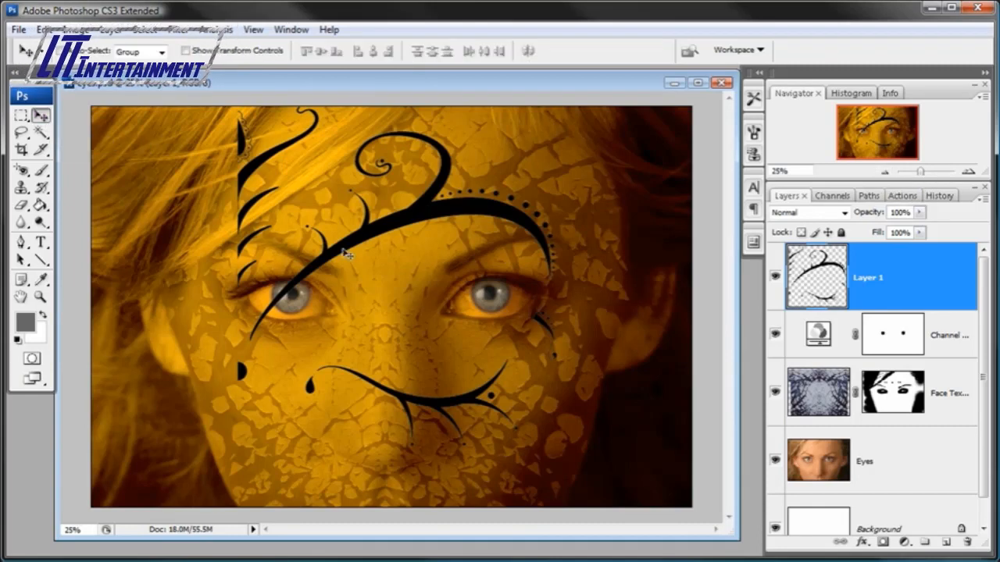
{"action": "left_click_drag", "start_coordinate": [359, 283], "coordinate": [504, 283]}
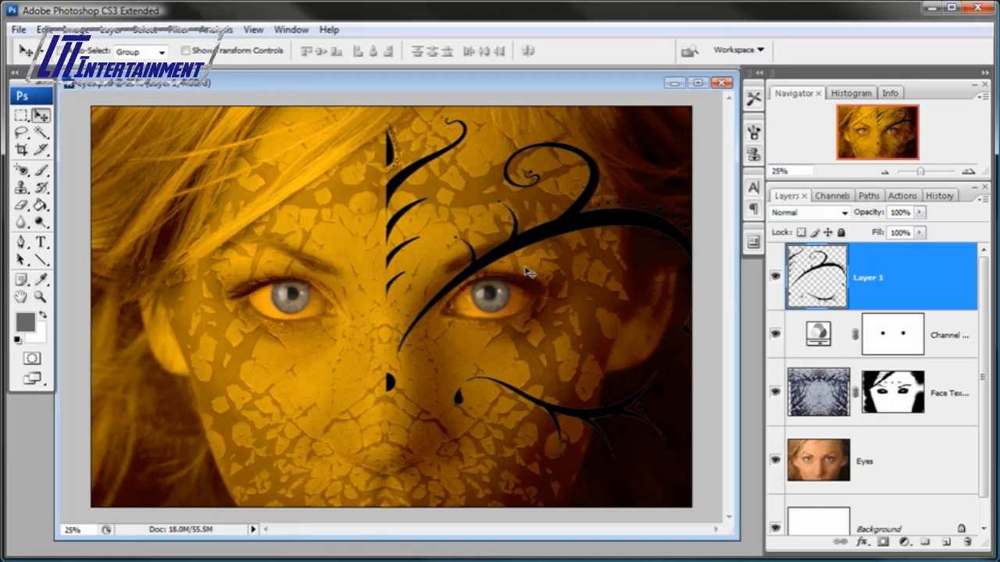
{"action": "left_click_drag", "start_coordinate": [527, 272], "coordinate": [384, 284]}
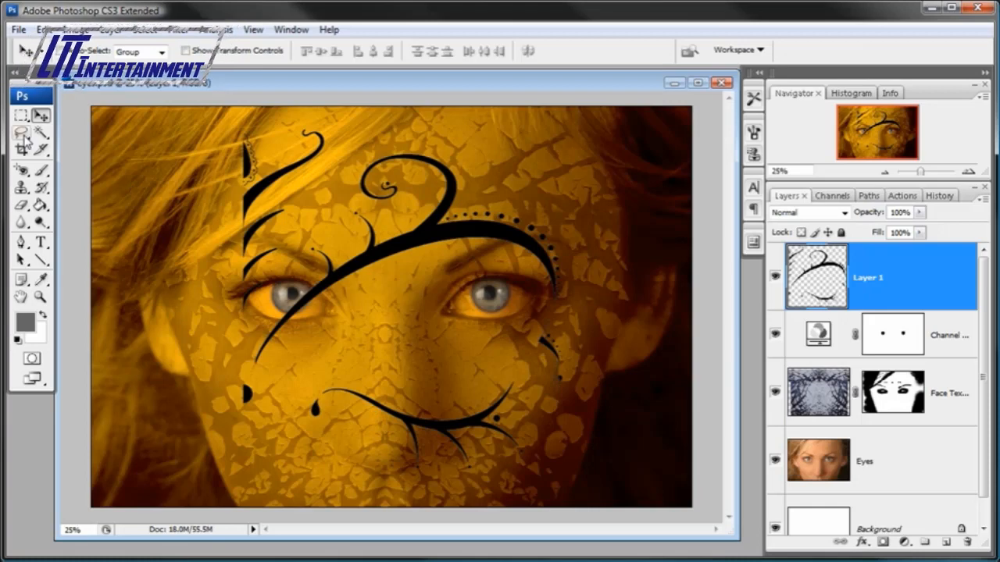
Lasso the strokes along the henna's straight edge, cut them out and paste them onto their own layer.
{"action": "left_click", "coordinate": [21, 133]}
{"action": "mouse_move", "coordinate": [327, 131]}
{"action": "left_mouse_down"}
{"action": "mouse_move", "coordinate": [274, 291]}
{"action": "mouse_move", "coordinate": [259, 312]}
{"action": "mouse_move", "coordinate": [229, 320]}
{"action": "mouse_move", "coordinate": [215, 219]}
{"action": "mouse_move", "coordinate": [223, 105]}
{"action": "mouse_move", "coordinate": [296, 96]}
{"action": "mouse_move", "coordinate": [328, 127]}
{"action": "left_mouse_up"}
{"action": "left_click", "coordinate": [44, 29]}
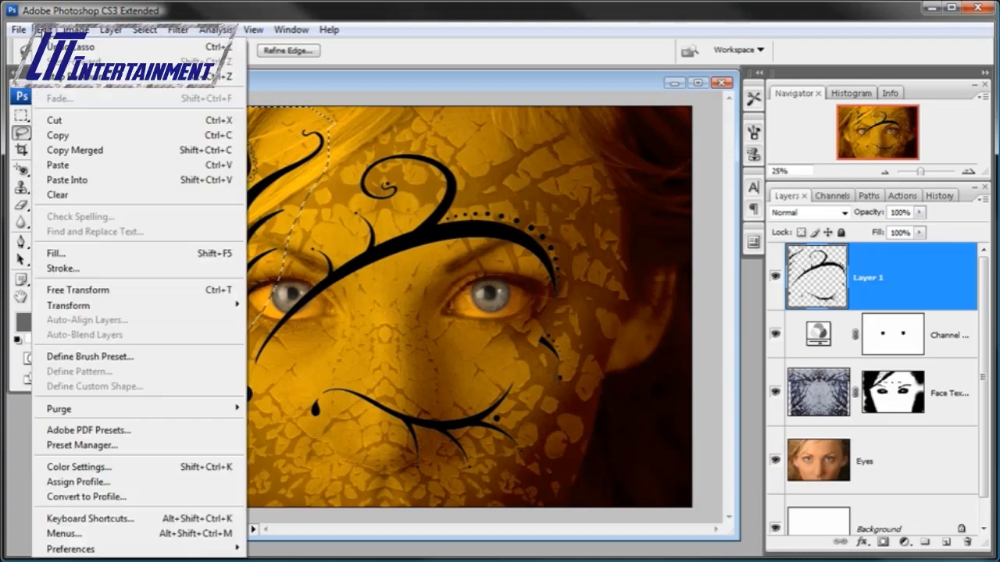
{"action": "left_click", "coordinate": [53, 120]}
{"action": "left_click", "coordinate": [46, 29]}
{"action": "left_click", "coordinate": [58, 164]}
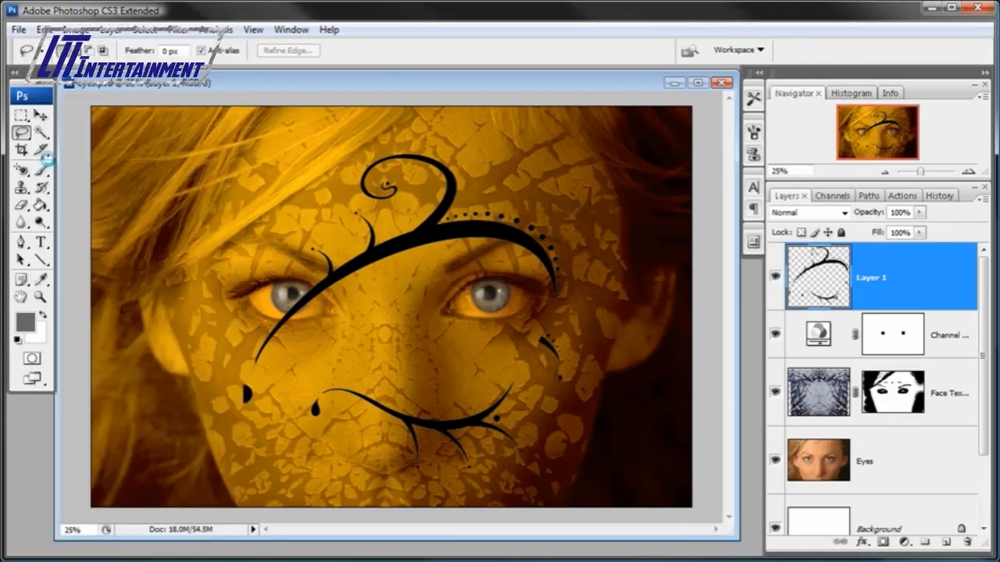
Move the pasted stroke pieces aside over the hair and place the lower flourish beneath the eye in the right half.
{"action": "left_click", "coordinate": [45, 118]}
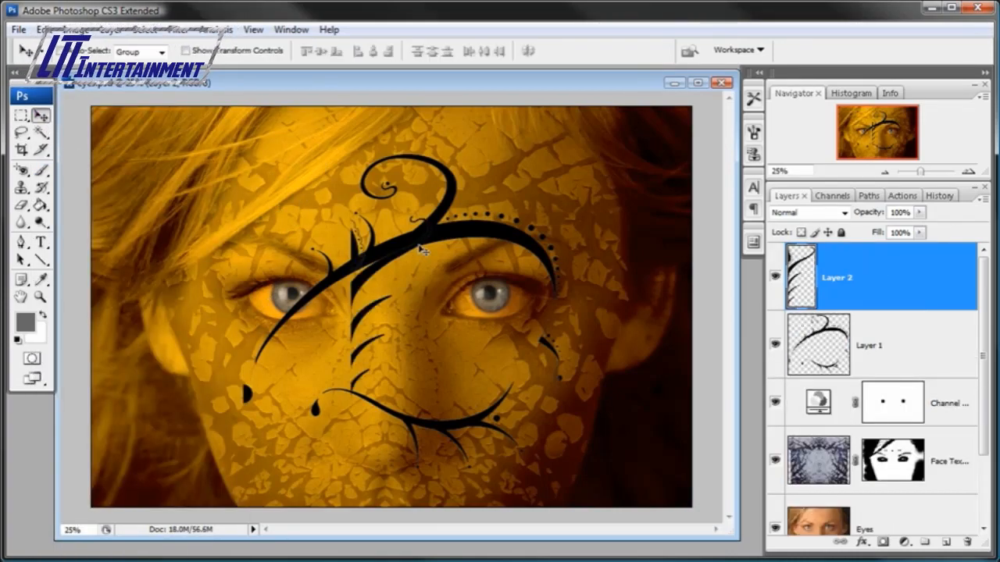
{"action": "left_click_drag", "start_coordinate": [423, 253], "coordinate": [357, 225]}
{"action": "left_click_drag", "start_coordinate": [416, 311], "coordinate": [384, 296]}
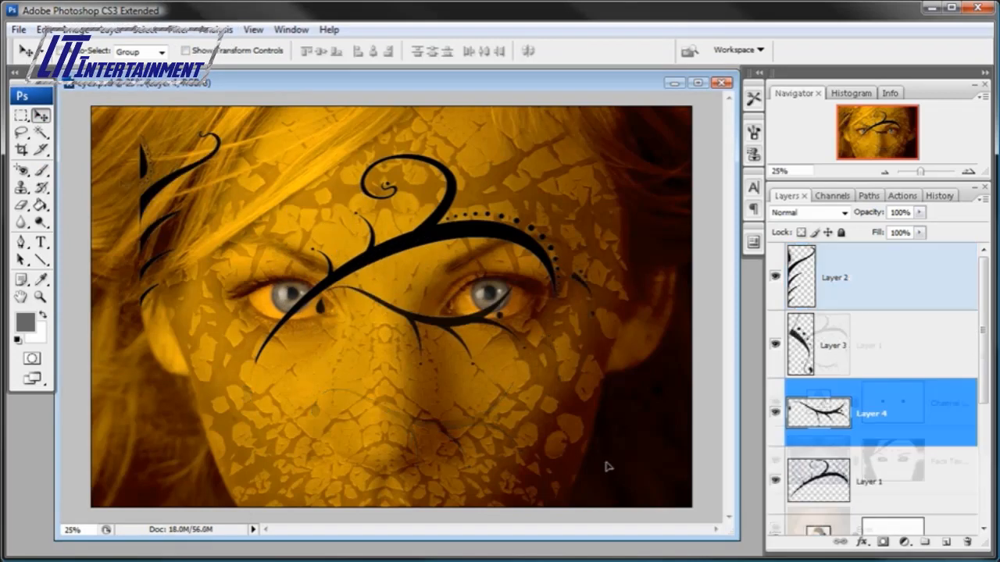
{"action": "left_click_drag", "start_coordinate": [603, 464], "coordinate": [431, 359]}
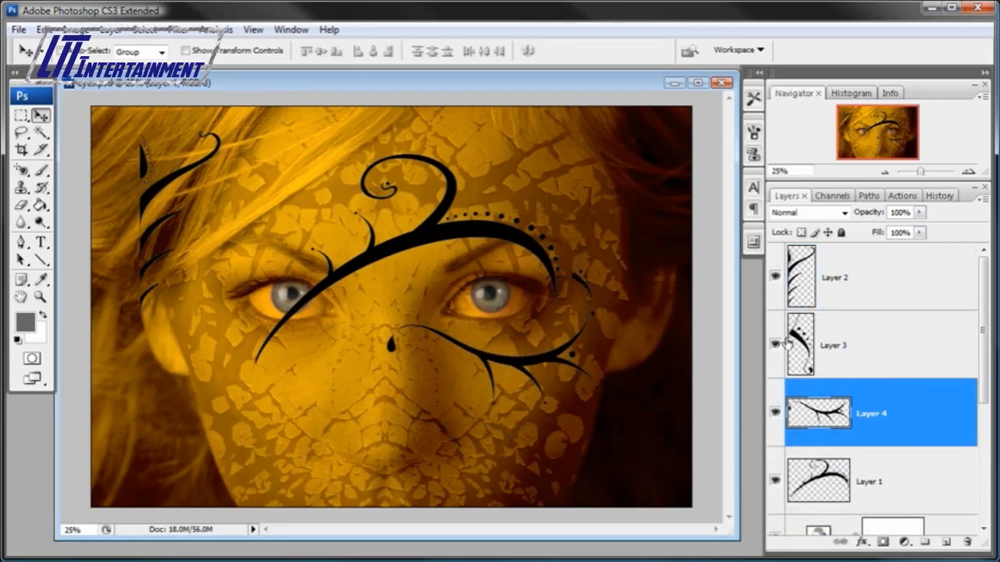
Adjust the small dotted piece beside the eye, and position the forehead strokes near the centreline and the large curl over the right-hand brow.
{"action": "left_click", "coordinate": [855, 343]}
{"action": "left_click", "coordinate": [798, 295]}
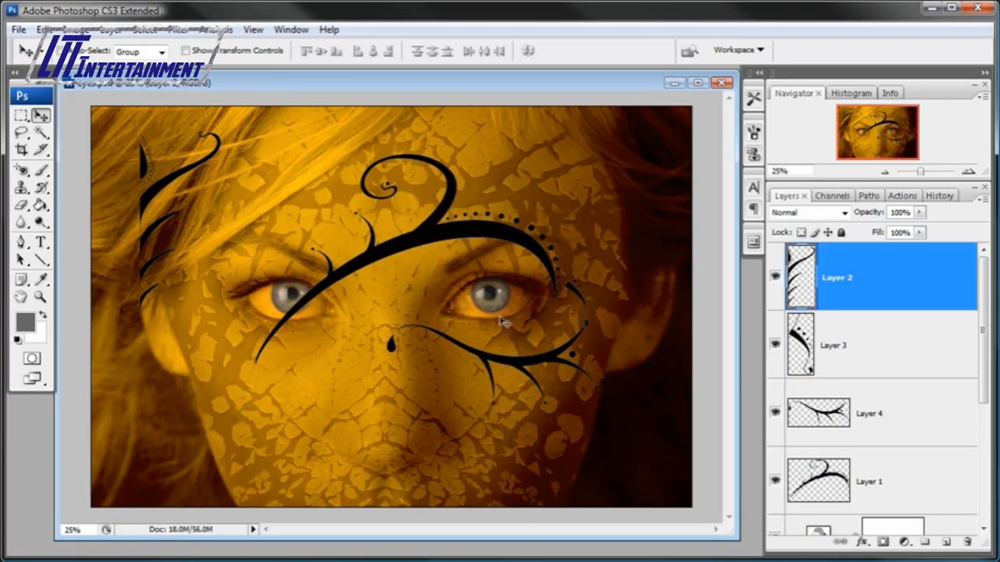
{"action": "left_click_drag", "start_coordinate": [432, 337], "coordinate": [526, 316]}
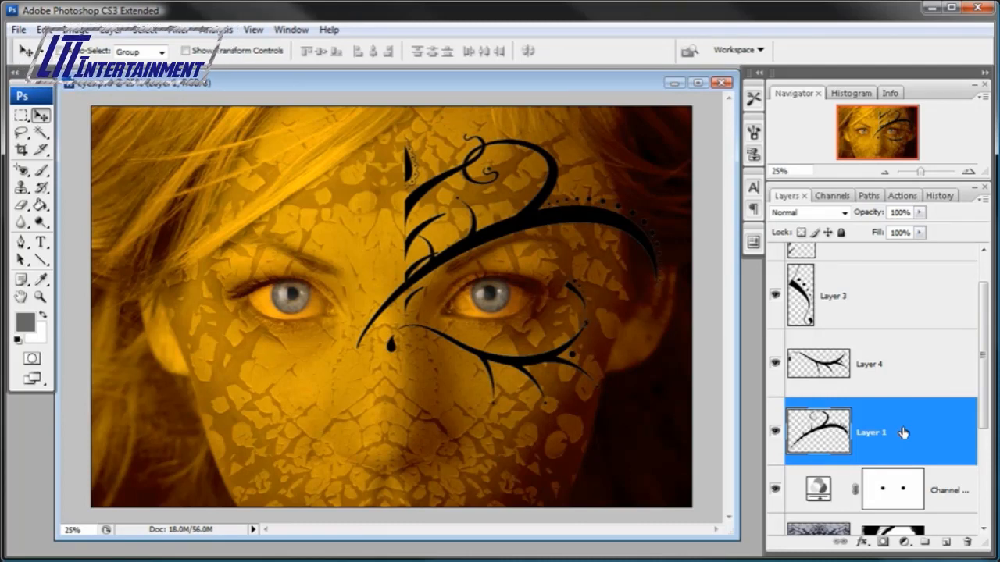
Convert the henna pieces on Layer 1, Layer 4 and Layer 3 to Smart Objects.
{"action": "left_click", "coordinate": [113, 31]}
{"action": "mouse_move", "coordinate": [205, 261]}
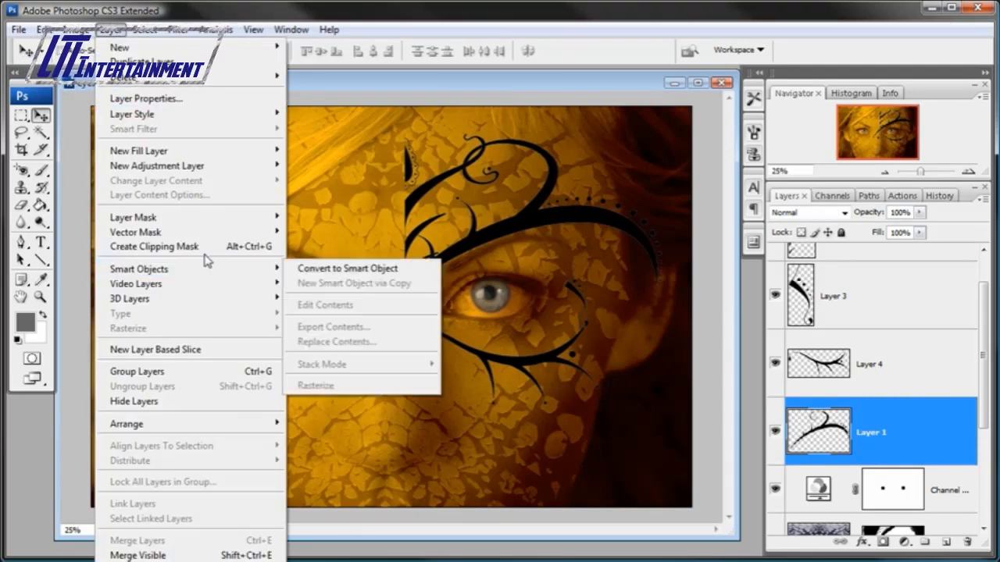
{"action": "left_click", "coordinate": [320, 268]}
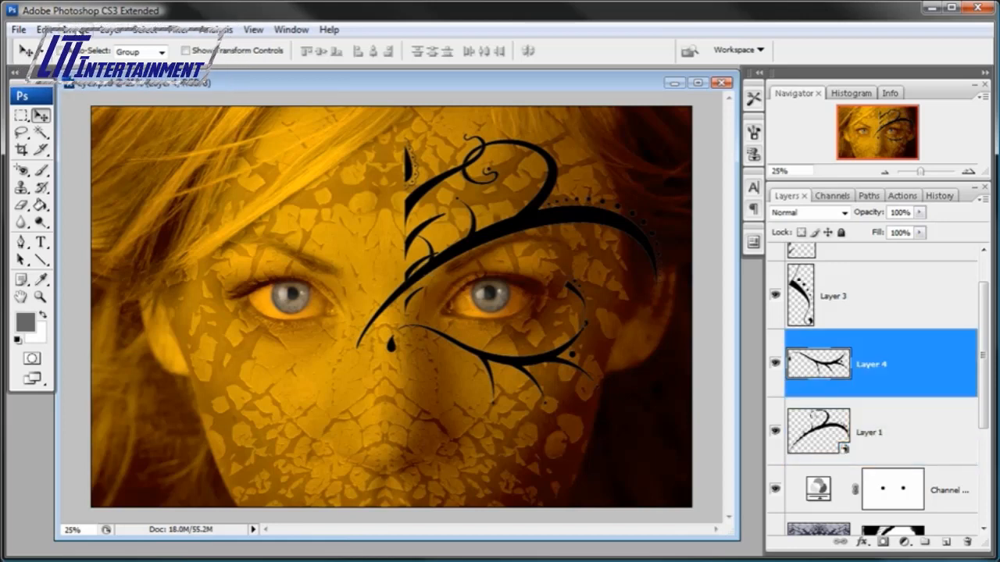
{"action": "left_click", "coordinate": [75, 29]}
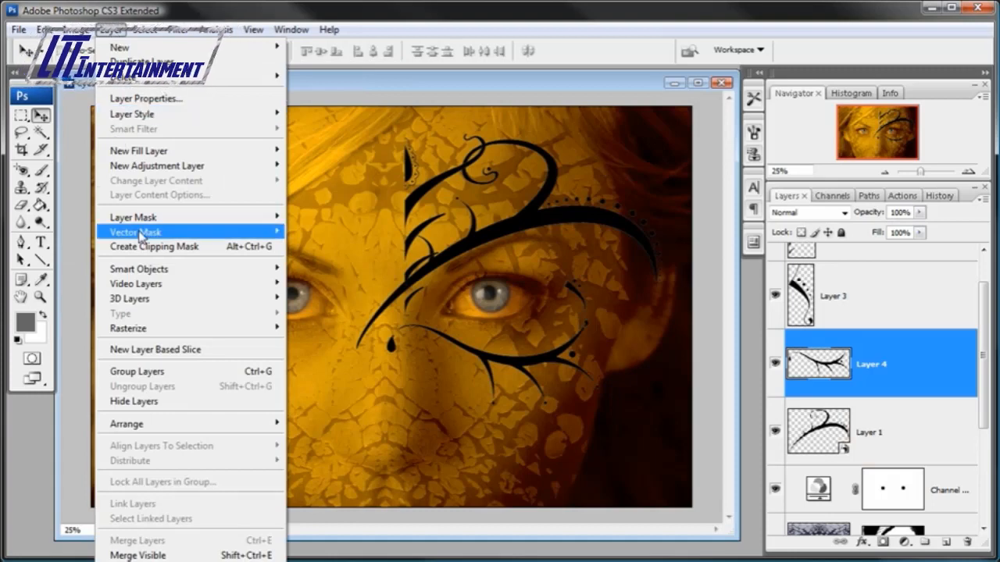
{"action": "mouse_move", "coordinate": [148, 269]}
{"action": "left_click", "coordinate": [329, 269]}
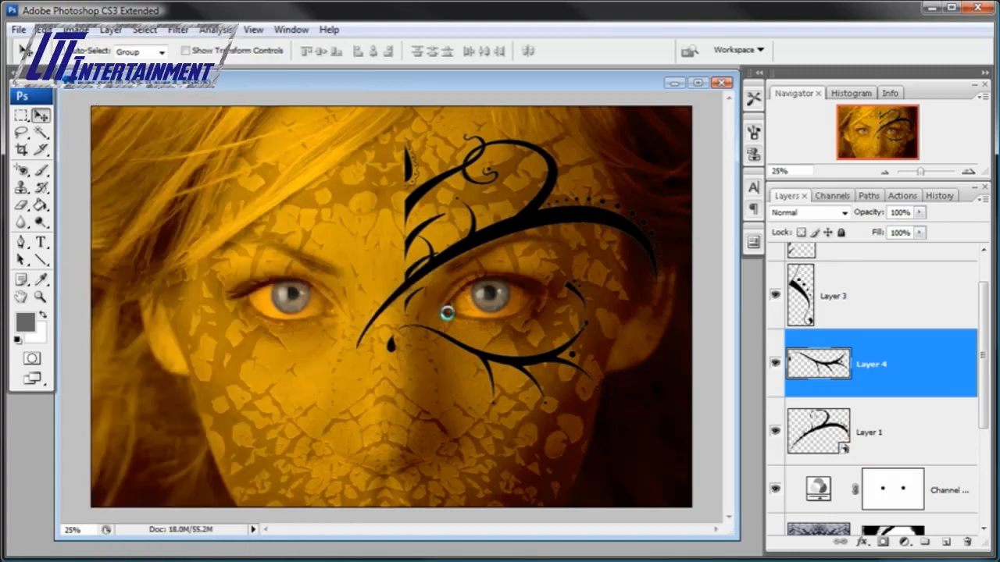
{"action": "left_click", "coordinate": [883, 312]}
{"action": "left_click", "coordinate": [109, 29]}
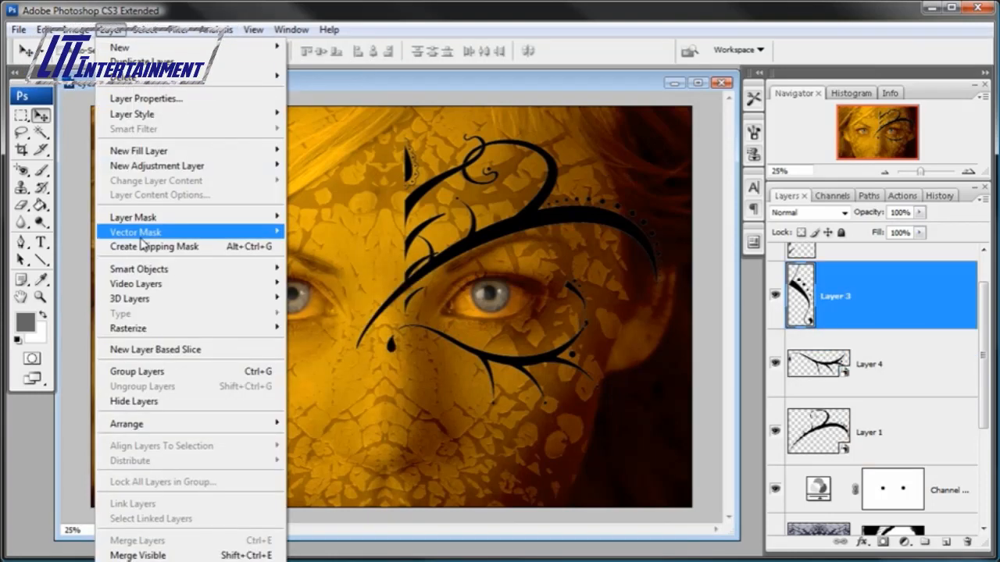
Convert Layer 3 and Layer 2 to smart objects.
{"action": "mouse_move", "coordinate": [146, 269]}
{"action": "left_click", "coordinate": [294, 270]}
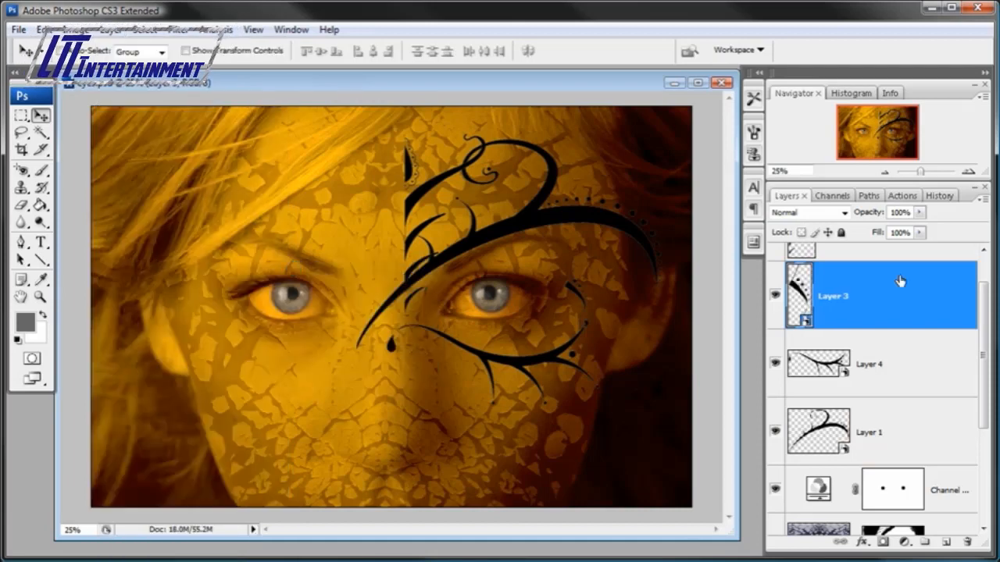
{"action": "left_click_drag", "start_coordinate": [981, 311], "coordinate": [928, 280]}
{"action": "left_click", "coordinate": [928, 280]}
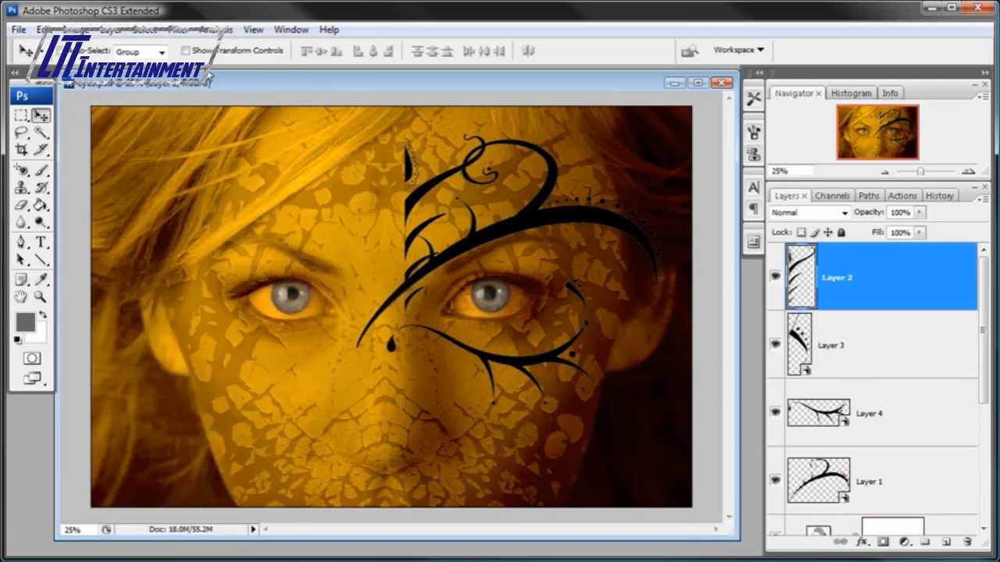
{"action": "left_click", "coordinate": [111, 29]}
{"action": "mouse_move", "coordinate": [249, 272]}
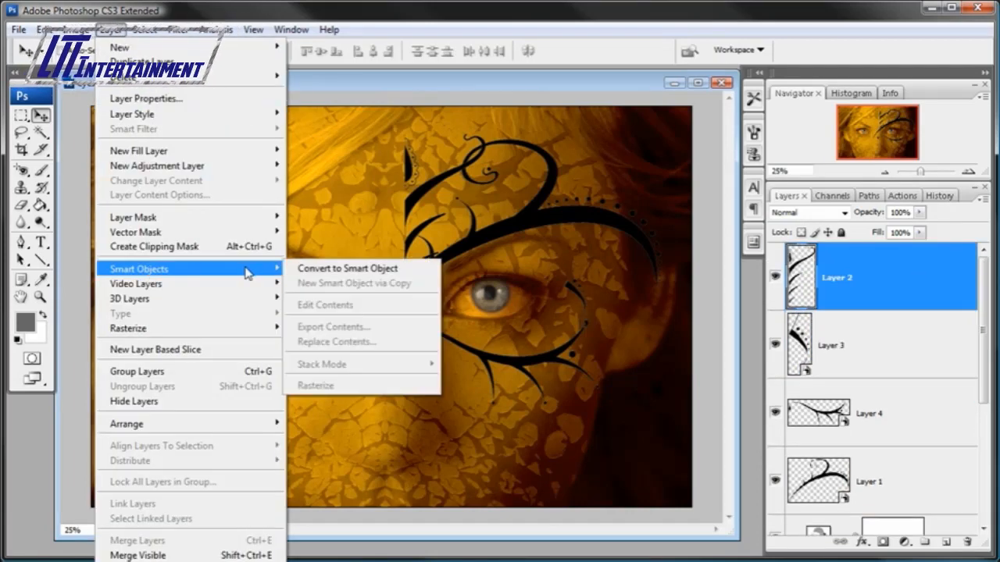
{"action": "left_click", "coordinate": [312, 271]}
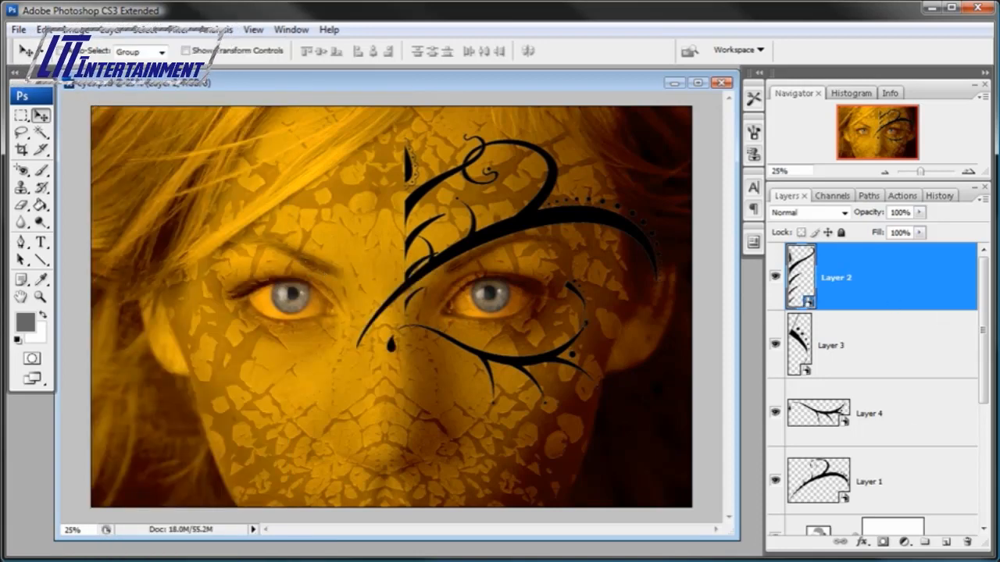
Scale the Layer 1 swirl ornament proportionally to 63.8% and position it above the eye on the image's right side.
{"action": "left_click_drag", "start_coordinate": [986, 307], "coordinate": [985, 374]}
{"action": "left_click", "coordinate": [933, 370]}
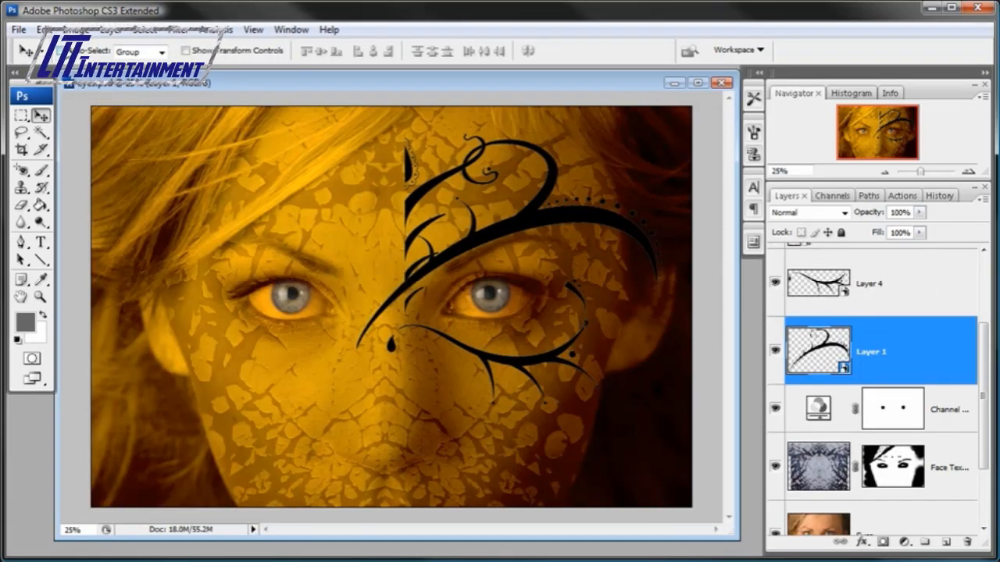
{"action": "left_click", "coordinate": [43, 29]}
{"action": "left_click", "coordinate": [57, 286]}
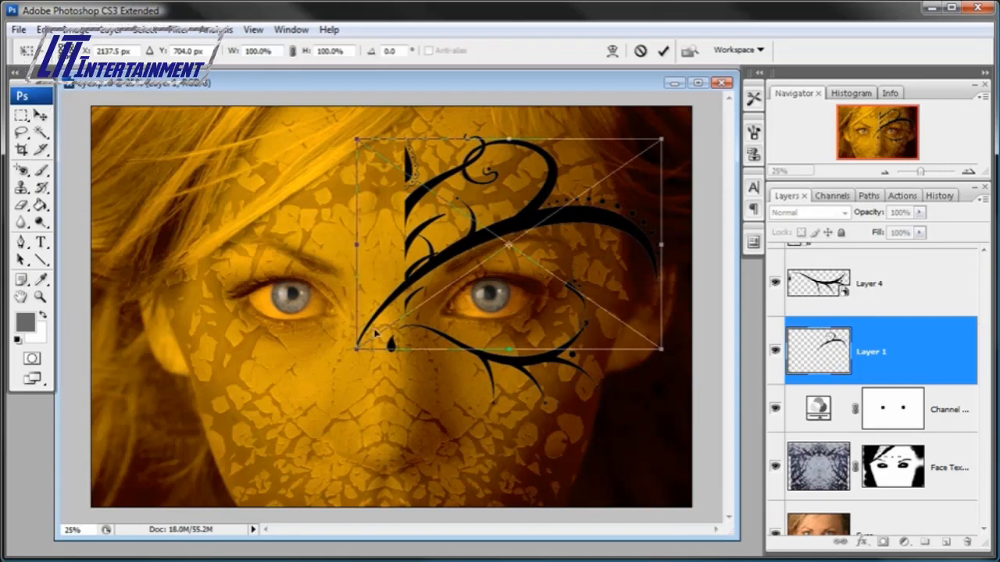
{"action": "left_click_drag", "start_coordinate": [357, 349], "coordinate": [407, 310]}
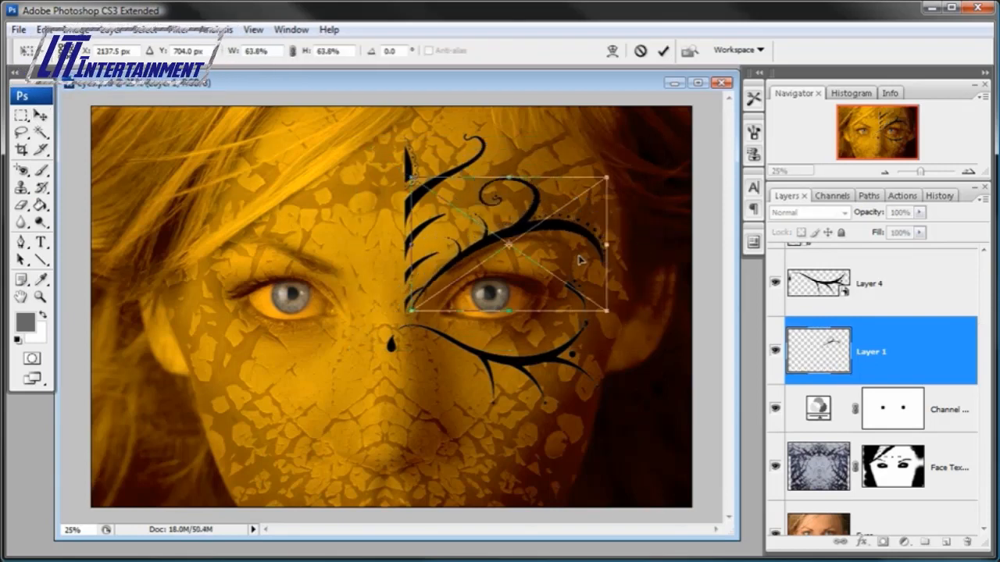
{"action": "left_click_drag", "start_coordinate": [579, 260], "coordinate": [568, 247]}
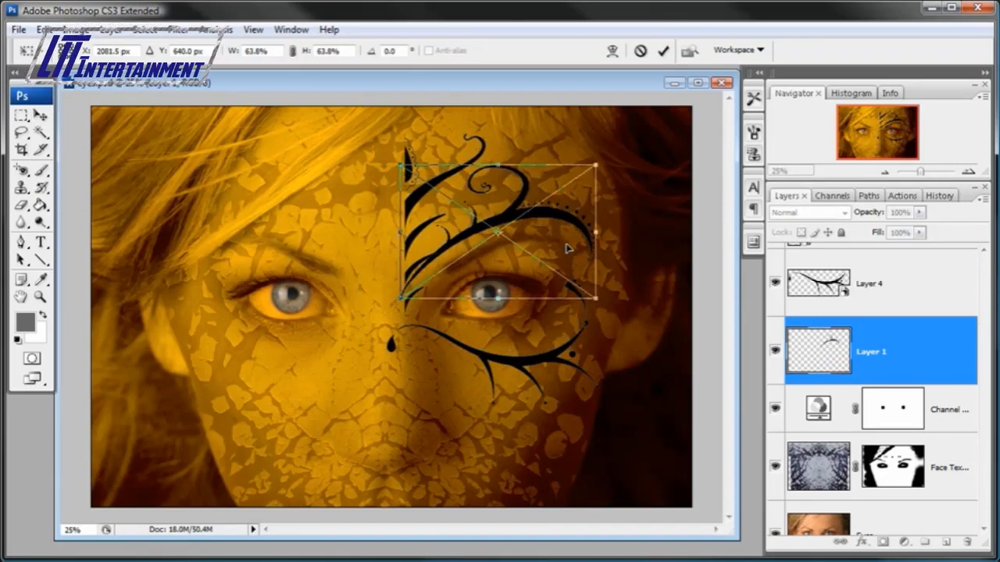
{"action": "left_click", "coordinate": [662, 50]}
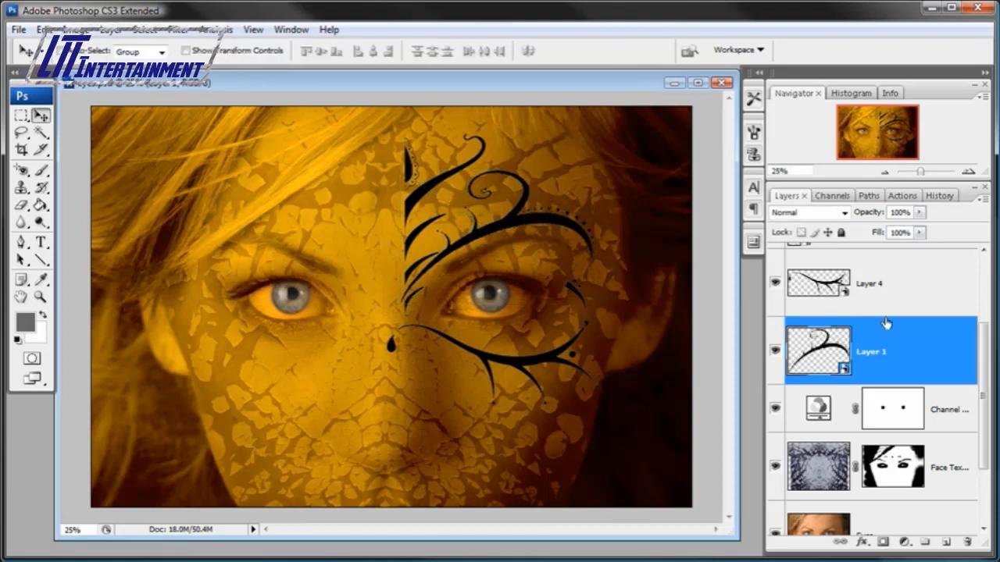
Scale the Layer 4 ornament proportionally to about 65% and place it just beneath the same eye.
{"action": "left_click", "coordinate": [908, 302]}
{"action": "left_click_drag", "start_coordinate": [500, 362], "coordinate": [518, 361]}
{"action": "key", "text": "z"}
{"action": "double_click", "coordinate": [501, 287]}
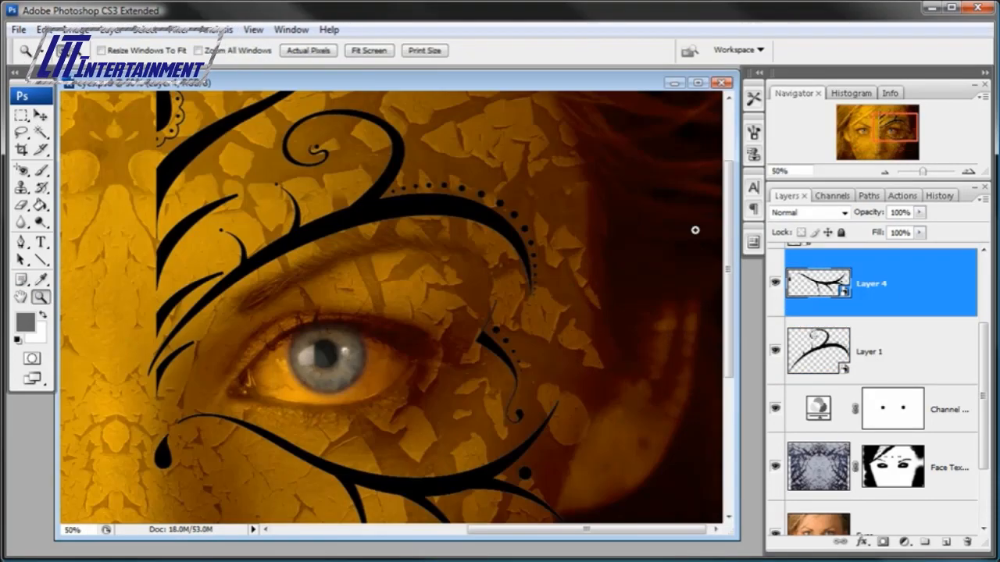
{"action": "left_click_drag", "start_coordinate": [728, 239], "coordinate": [728, 286]}
{"action": "key", "text": "ctrl+minus"}
{"action": "left_click", "coordinate": [44, 30]}
{"action": "left_click", "coordinate": [80, 289]}
{"action": "left_click_drag", "start_coordinate": [339, 422], "coordinate": [388, 401]}
{"action": "left_click_drag", "start_coordinate": [483, 386], "coordinate": [469, 371]}
{"action": "left_click_drag", "start_coordinate": [416, 349], "coordinate": [400, 346]}
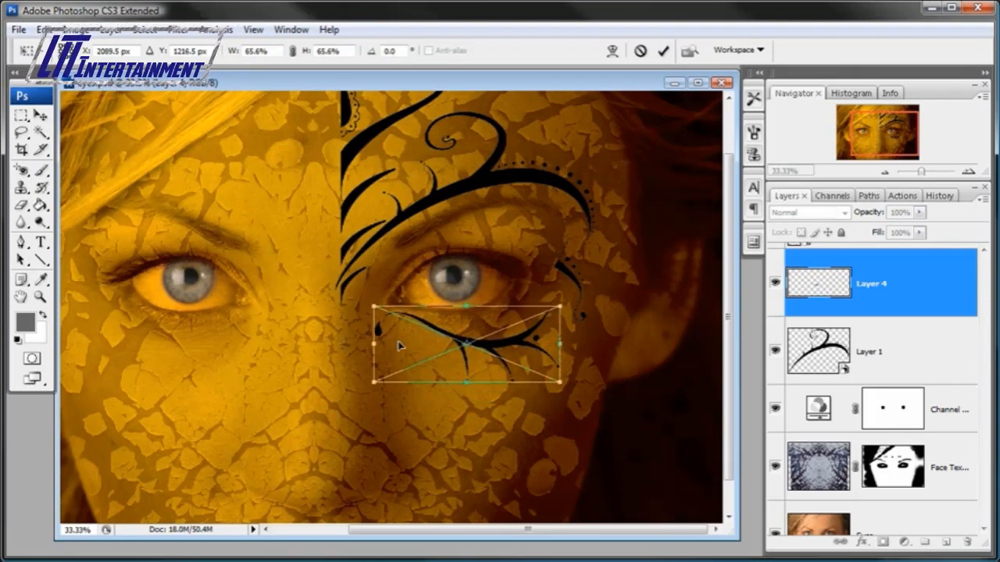
{"action": "left_click_drag", "start_coordinate": [560, 383], "coordinate": [525, 356]}
{"action": "key", "text": "Return"}
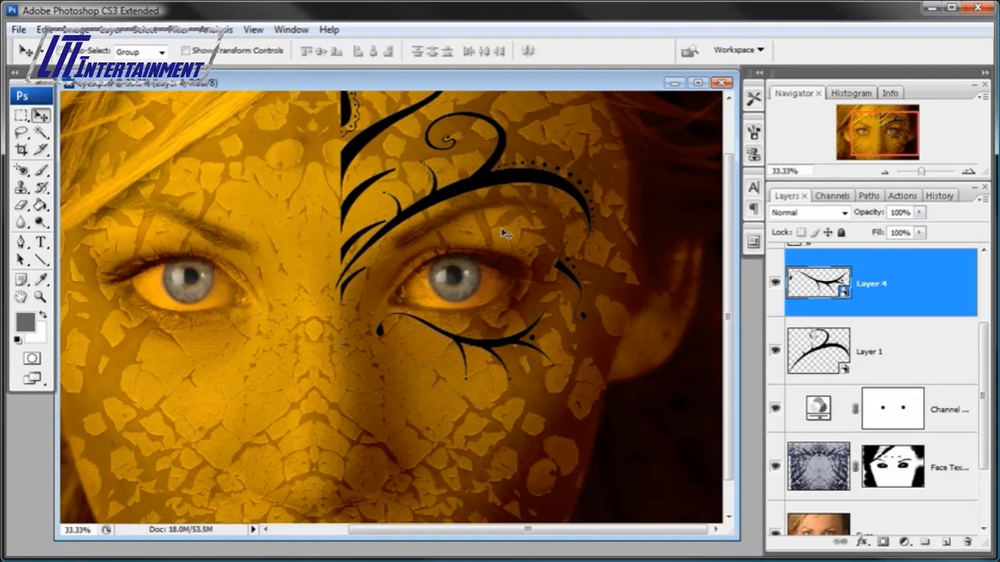
Move the small Layer 3 accent slightly outward and down beside the outer corner of the eye.
{"action": "left_click_drag", "start_coordinate": [983, 387], "coordinate": [981, 333]}
{"action": "left_click", "coordinate": [879, 323]}
{"action": "left_click_drag", "start_coordinate": [593, 289], "coordinate": [603, 300]}
Hide Layer 2, then scale the Layer 1 swirl to 61.6% and fit it along the eyebrow.
{"action": "left_click", "coordinate": [887, 453]}
{"action": "left_click_drag", "start_coordinate": [547, 184], "coordinate": [551, 181]}
{"action": "left_click", "coordinate": [774, 255]}
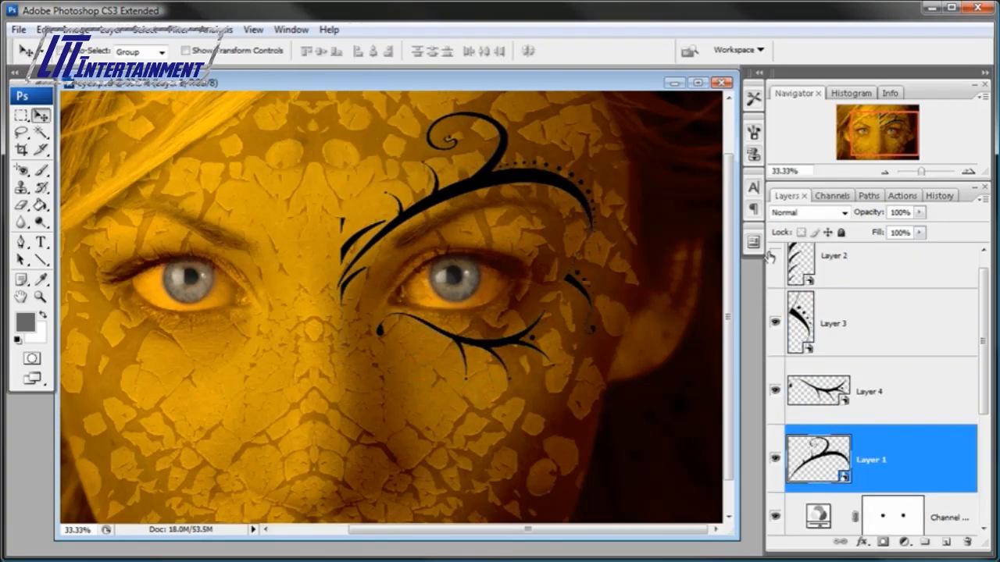
{"action": "left_click", "coordinate": [45, 29]}
{"action": "left_click", "coordinate": [78, 290]}
{"action": "left_click_drag", "start_coordinate": [600, 290], "coordinate": [578, 277]}
{"action": "left_click_drag", "start_coordinate": [538, 227], "coordinate": [515, 221]}
{"action": "left_click_drag", "start_coordinate": [332, 272], "coordinate": [329, 273]}
{"action": "left_click_drag", "start_coordinate": [470, 257], "coordinate": [481, 250]}
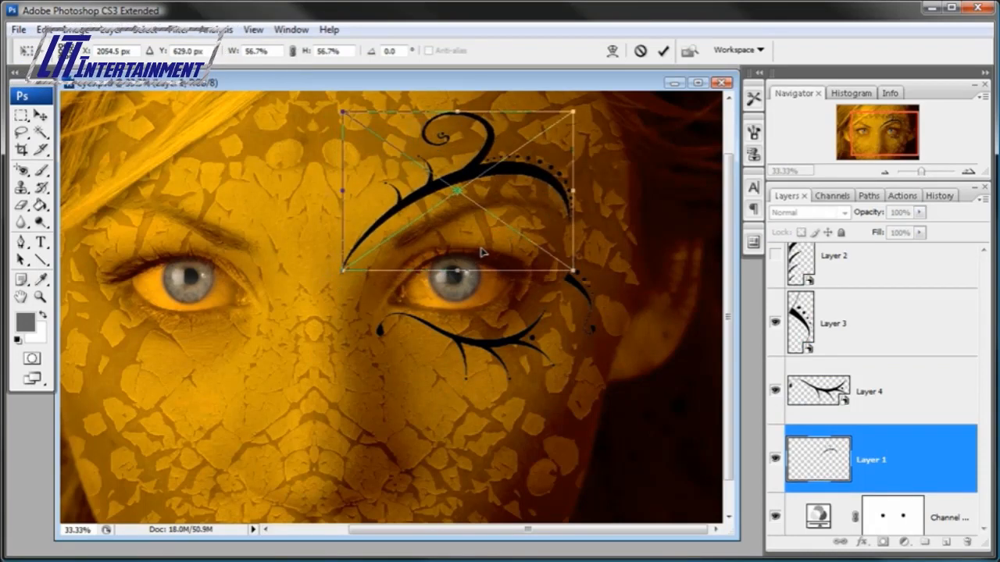
{"action": "left_click_drag", "start_coordinate": [573, 272], "coordinate": [583, 279]}
{"action": "left_click_drag", "start_coordinate": [551, 221], "coordinate": [550, 226]}
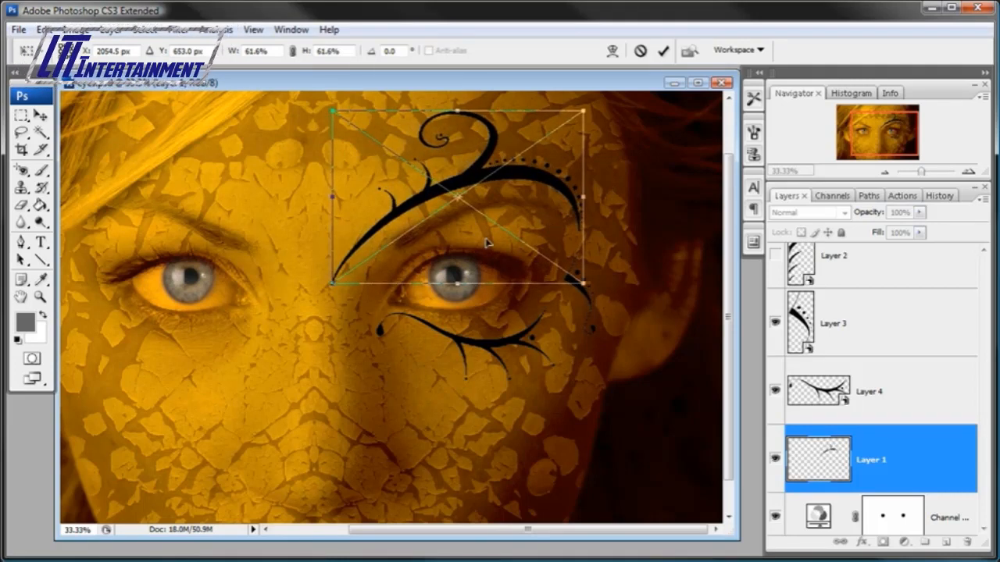
{"action": "left_click", "coordinate": [663, 50]}
Shrink the Layer 3 accent and place it just below the outer end of the eyebrow swirl.
{"action": "left_click", "coordinate": [850, 339]}
{"action": "key", "text": "ctrl+t"}
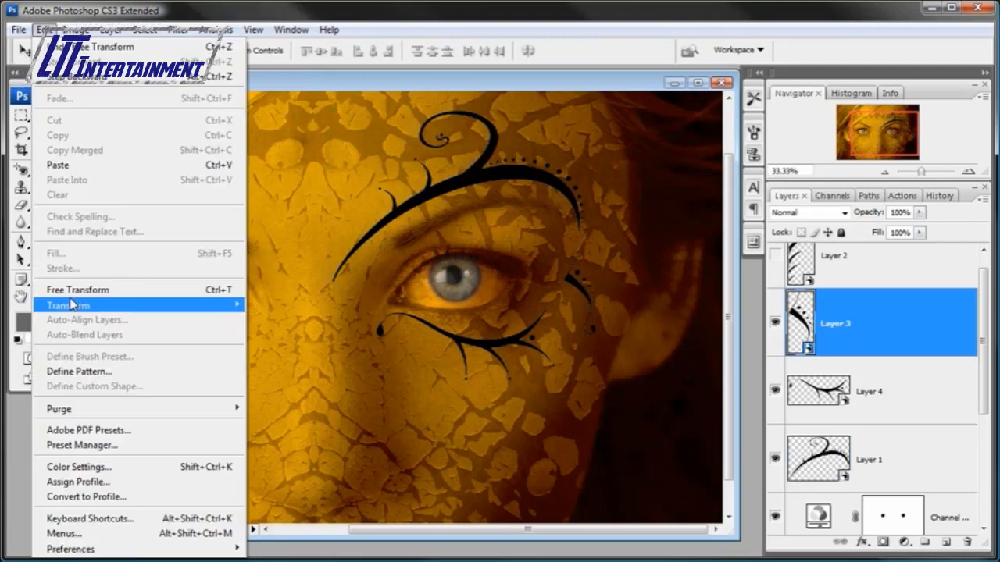
{"action": "left_click_drag", "start_coordinate": [594, 336], "coordinate": [576, 279]}
{"action": "left_click", "coordinate": [663, 51]}
Show Layer 2 again and move its forehead ornament up and inward to the centre line of the face.
{"action": "left_click", "coordinate": [851, 262]}
{"action": "left_click", "coordinate": [775, 275]}
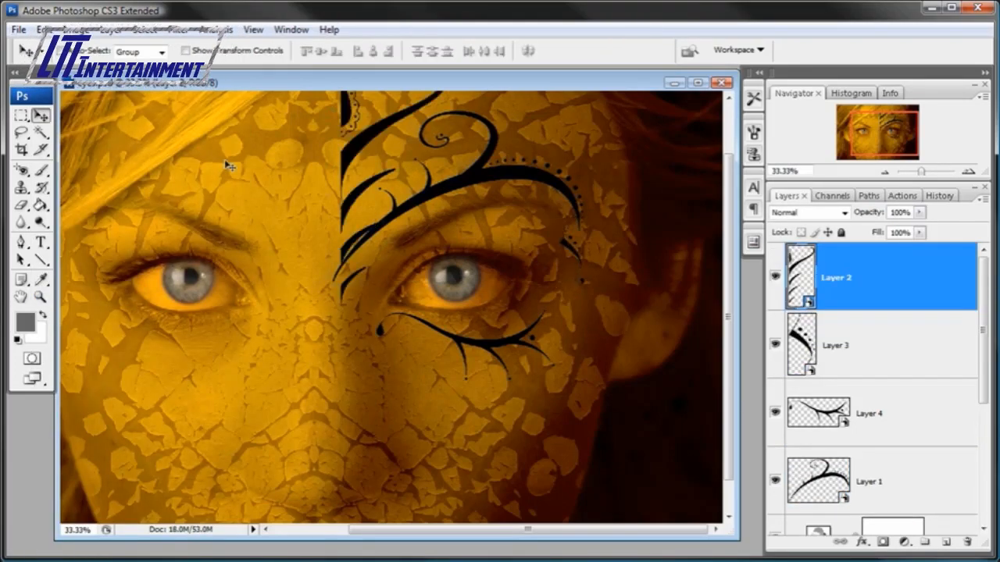
{"action": "scroll", "coordinate": [707, 172], "scroll_direction": "up", "scroll_amount": 3}
{"action": "left_click_drag", "start_coordinate": [457, 223], "coordinate": [440, 205]}
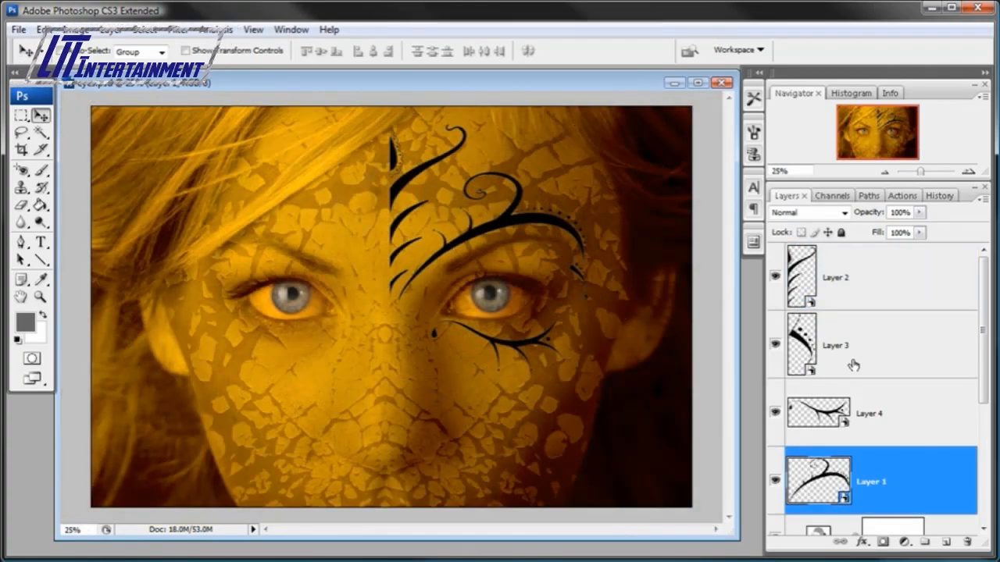
{"action": "mouse_move", "coordinate": [986, 334]}
{"action": "left_mouse_down"}
{"action": "mouse_move", "coordinate": [987, 373]}
{"action": "mouse_move", "coordinate": [985, 338]}
{"action": "left_mouse_up"}
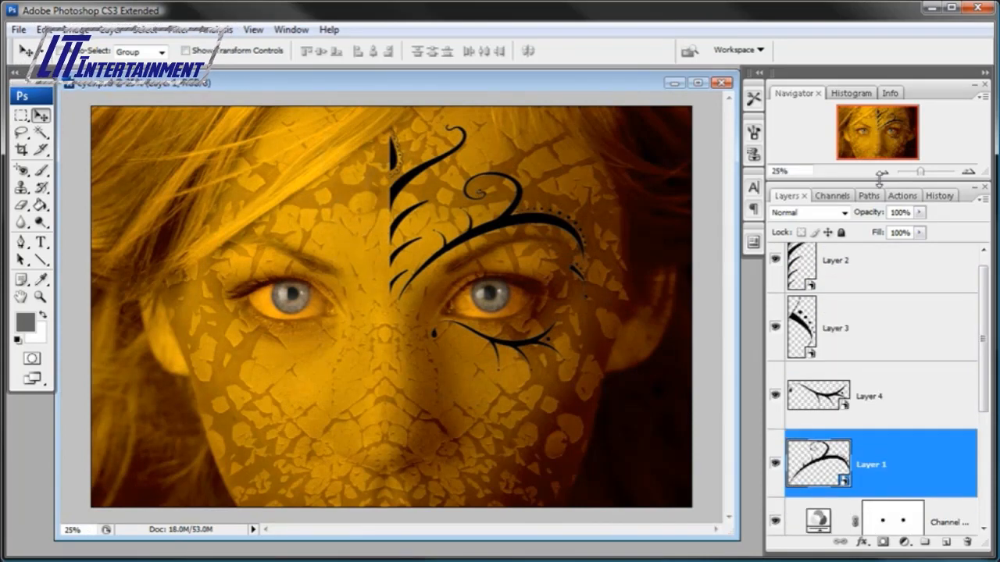
{"action": "left_click_drag", "start_coordinate": [985, 291], "coordinate": [985, 280]}
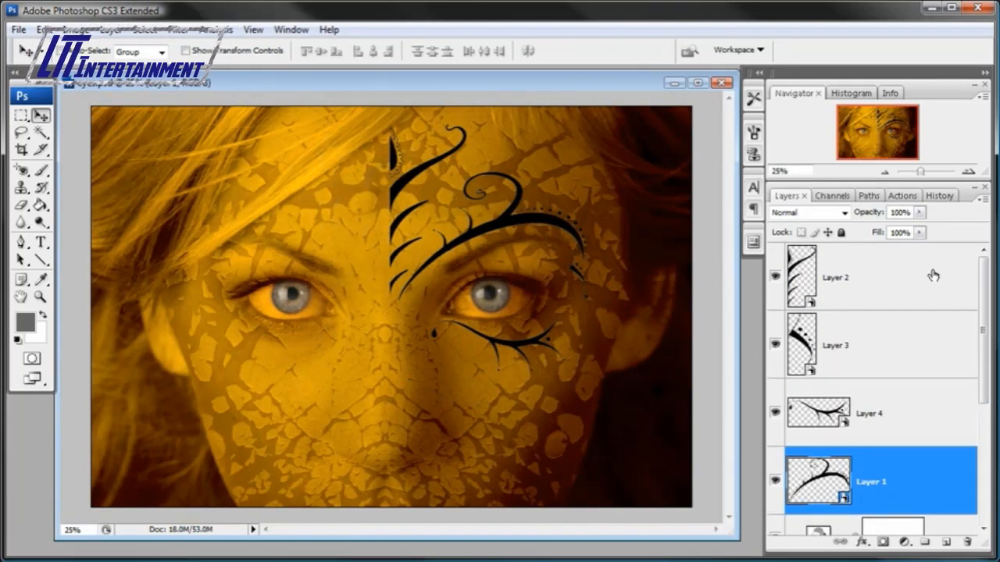
{"action": "left_click", "coordinate": [932, 274]}
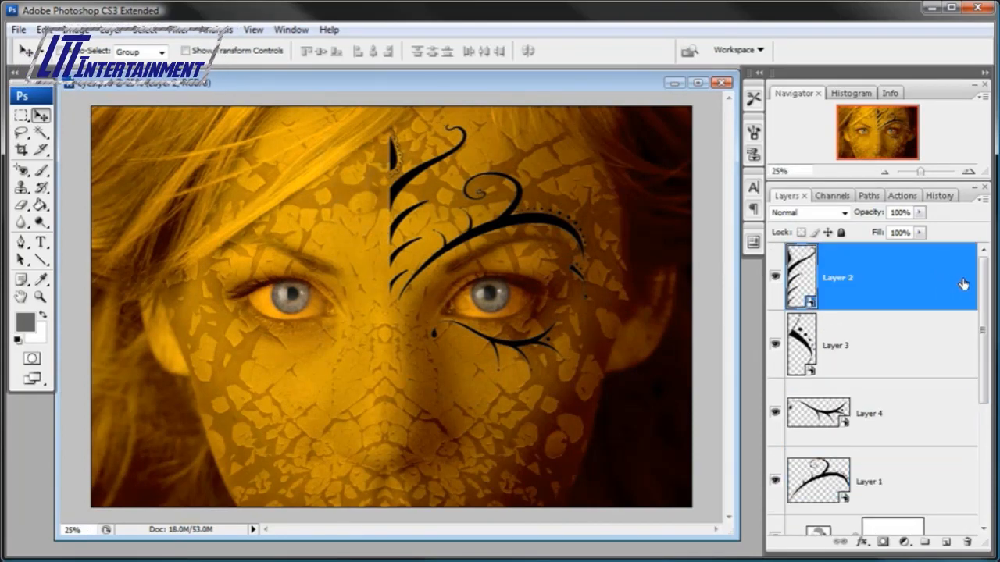
{"action": "left_click", "coordinate": [900, 325]}
{"action": "left_click", "coordinate": [922, 289]}
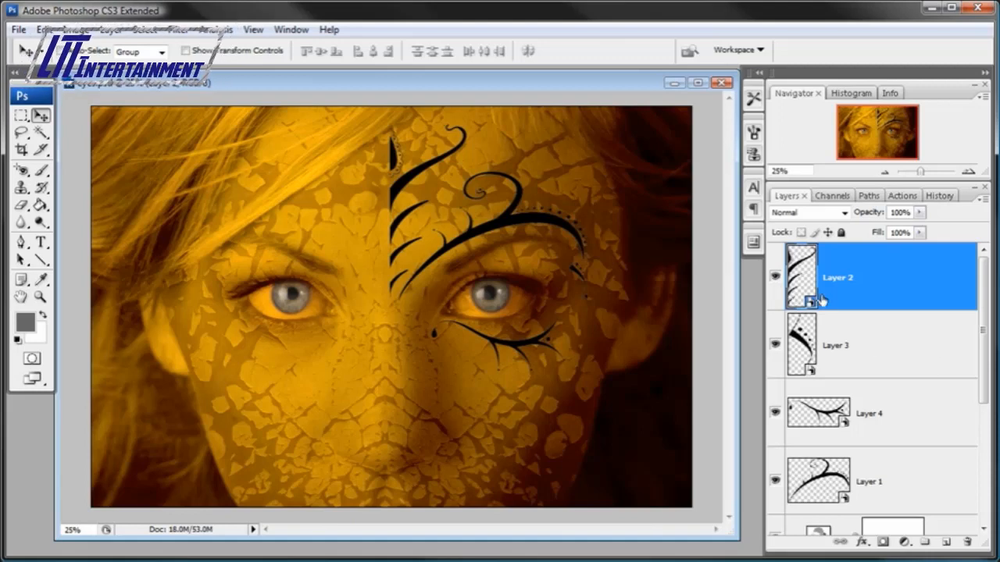
{"action": "left_click", "coordinate": [883, 347]}
Select ornament layers 2, 3, 4 and 1 and merge them into a single layer.
{"action": "left_click", "coordinate": [891, 303]}
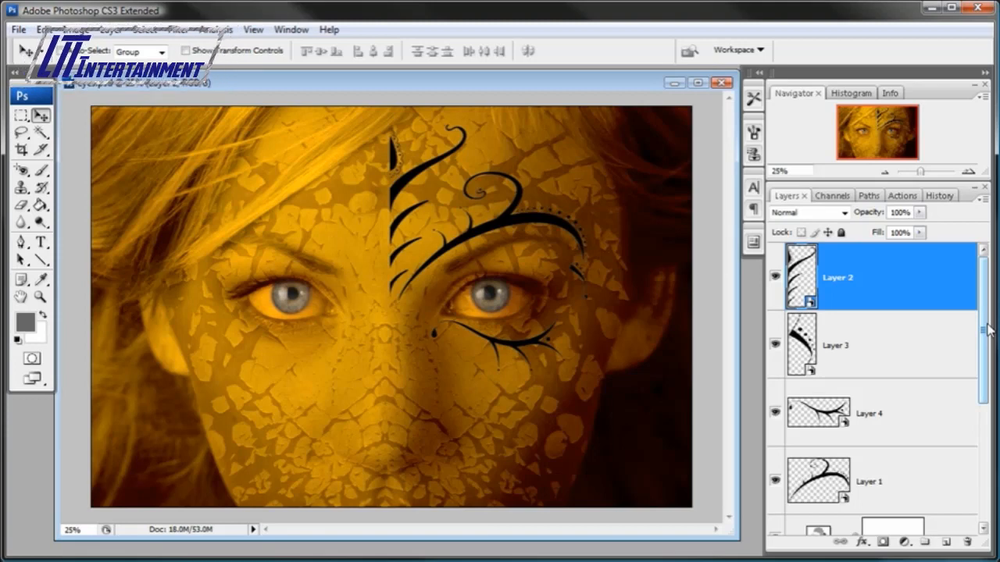
{"action": "left_click", "coordinate": [944, 353], "text": "shift"}
{"action": "scroll", "coordinate": [989, 350], "scroll_direction": "down", "scroll_amount": 3}
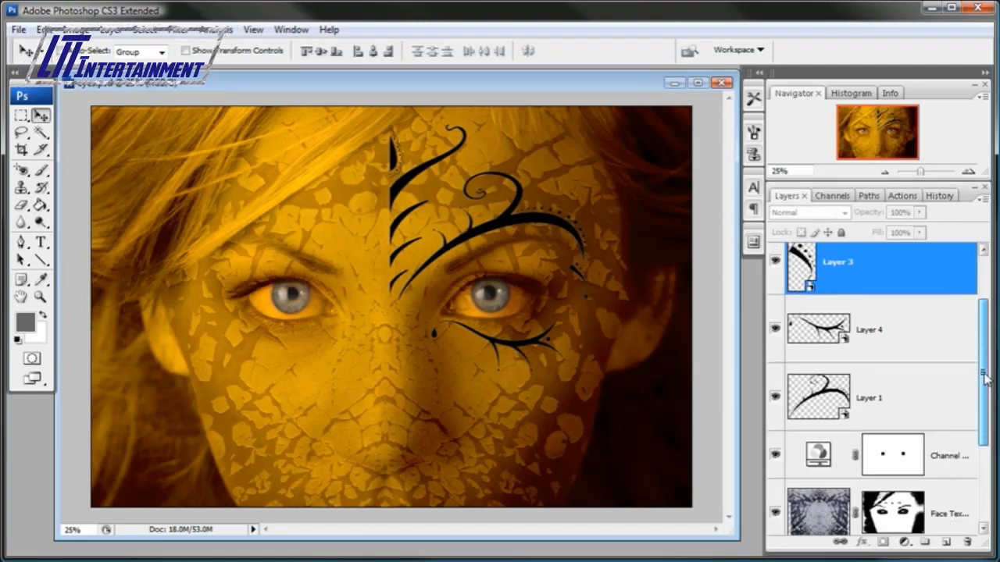
{"action": "left_click", "coordinate": [947, 399], "text": "shift"}
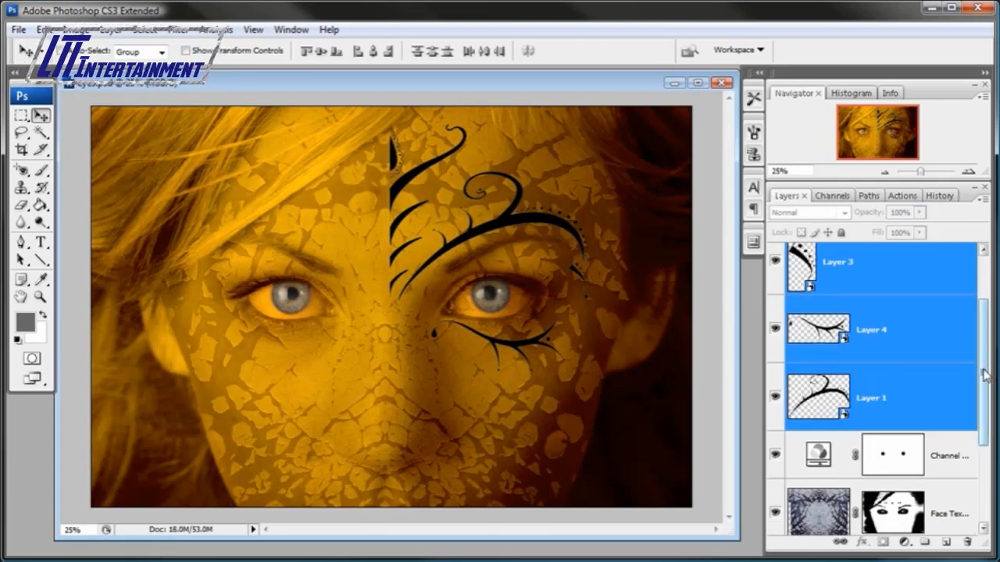
{"action": "scroll", "coordinate": [986, 375], "scroll_direction": "up", "scroll_amount": 2}
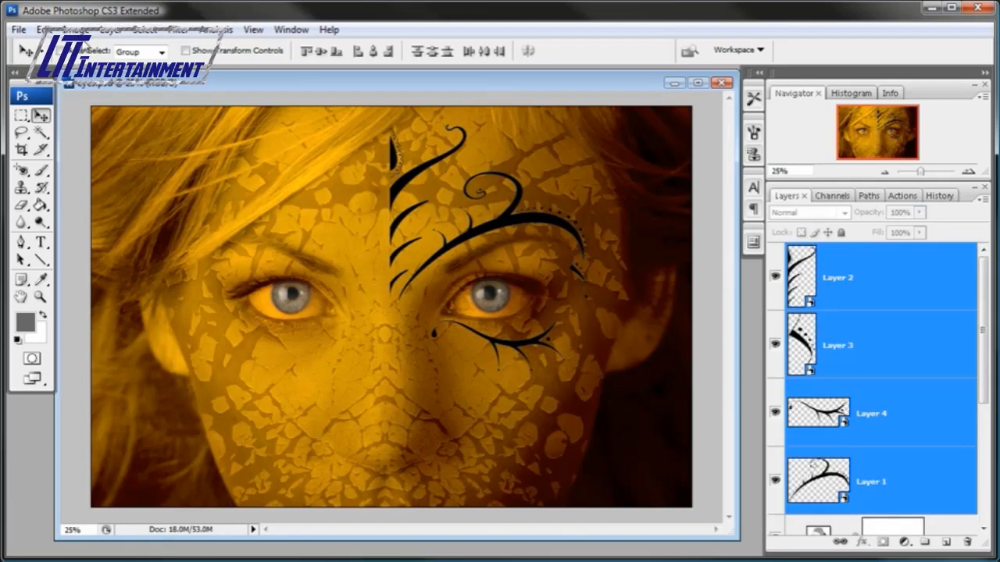
{"action": "left_click", "coordinate": [75, 29]}
{"action": "mouse_move", "coordinate": [115, 37]}
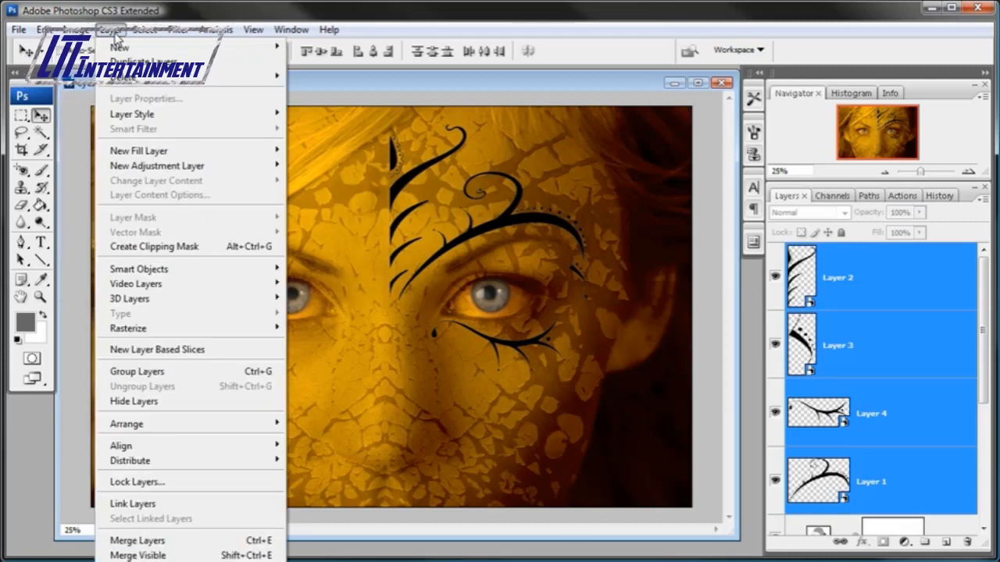
{"action": "left_click", "coordinate": [138, 546]}
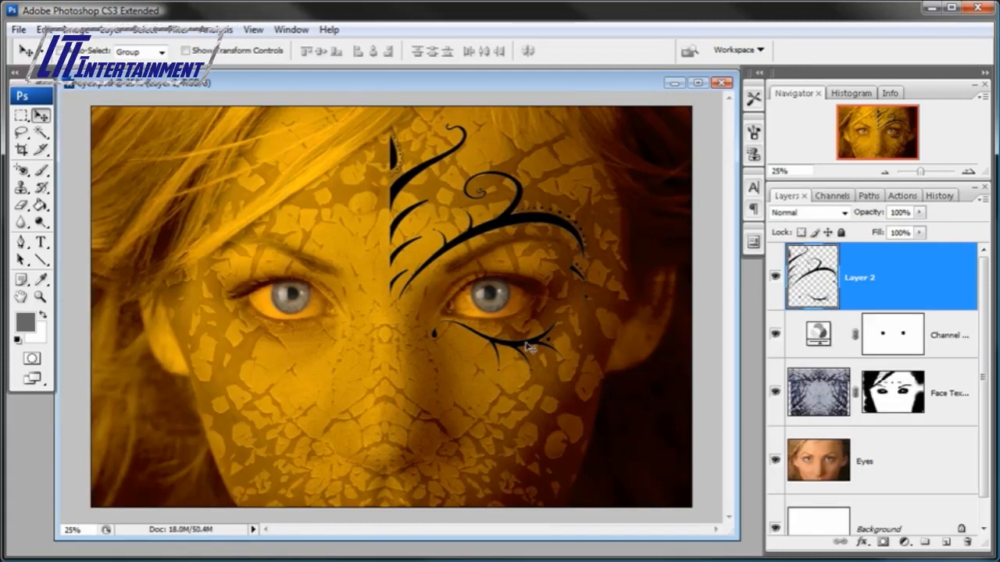
Duplicate the merged ornament layer and flip the copy horizontally.
{"action": "mouse_move", "coordinate": [528, 345]}
{"action": "left_mouse_down"}
{"action": "mouse_move", "coordinate": [541, 344]}
{"action": "mouse_move", "coordinate": [531, 342]}
{"action": "mouse_move", "coordinate": [525, 361]}
{"action": "mouse_move", "coordinate": [542, 337]}
{"action": "left_mouse_up"}
{"action": "left_click_drag", "start_coordinate": [819, 286], "coordinate": [946, 541]}
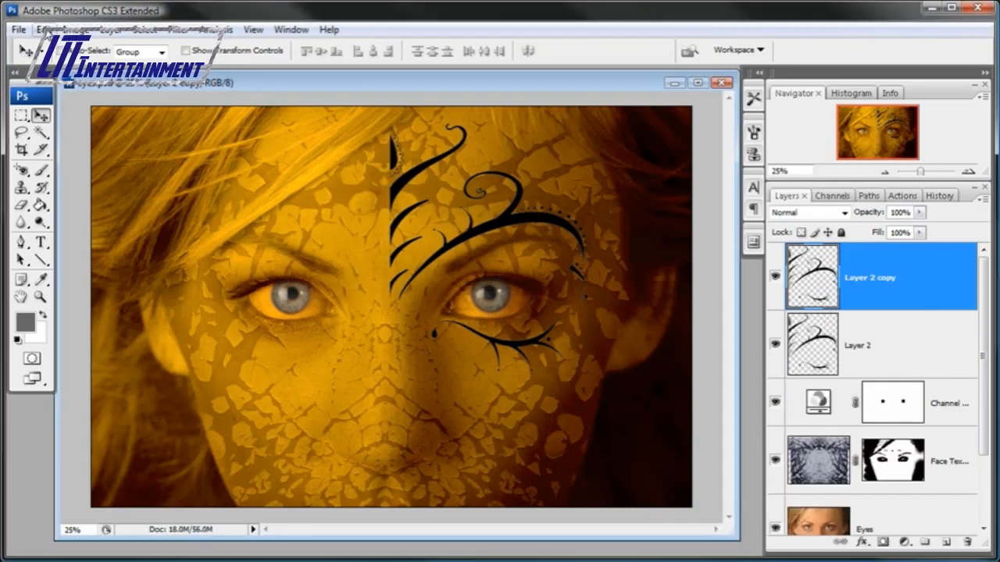
{"action": "left_click", "coordinate": [46, 29]}
{"action": "mouse_move", "coordinate": [82, 309]}
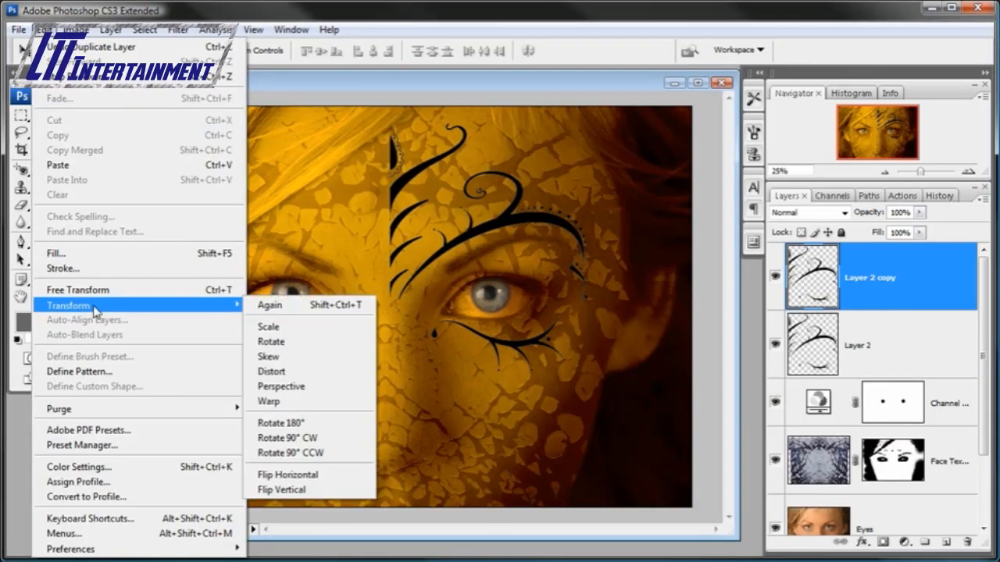
{"action": "left_click", "coordinate": [313, 473]}
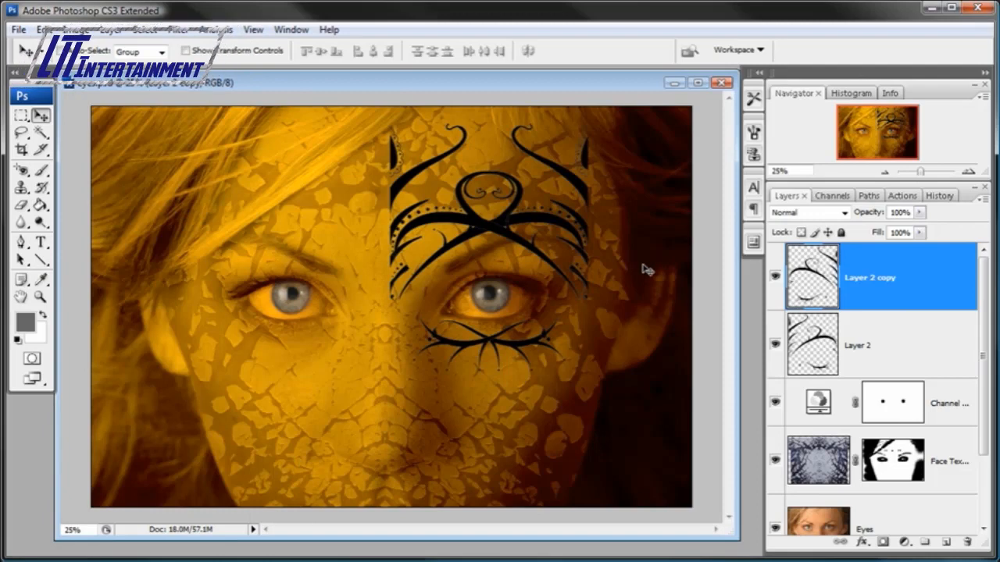
Move the flipped ornament copy onto the other half of the face, nudging it left at the centre line.
{"action": "left_click_drag", "start_coordinate": [646, 270], "coordinate": [444, 263]}
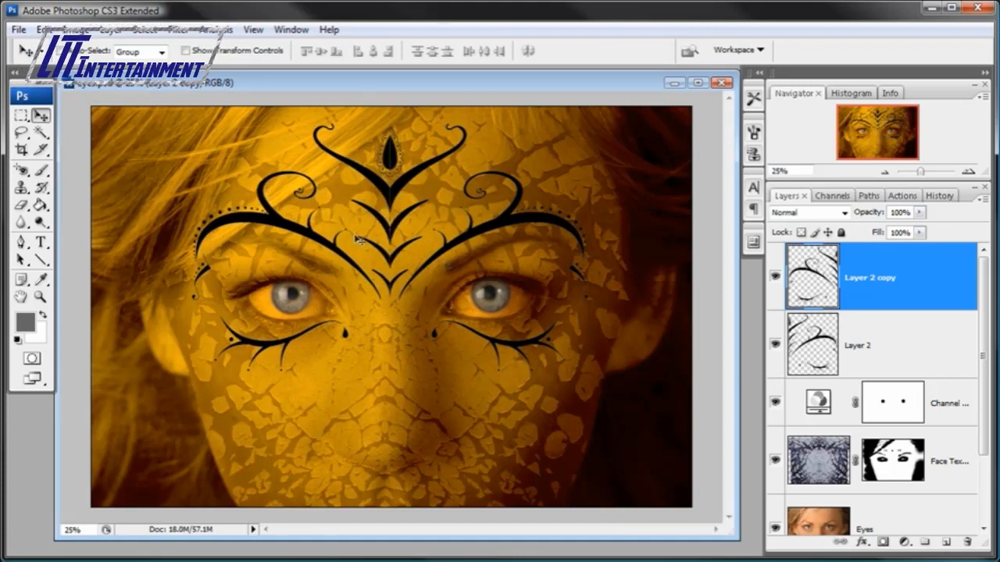
{"action": "key", "text": "Left"}
{"action": "key", "text": "Left"}
{"action": "key", "text": "Left"}
{"action": "key", "text": "Left"}
{"action": "key", "text": "Left"}
{"action": "key", "text": "Left"}
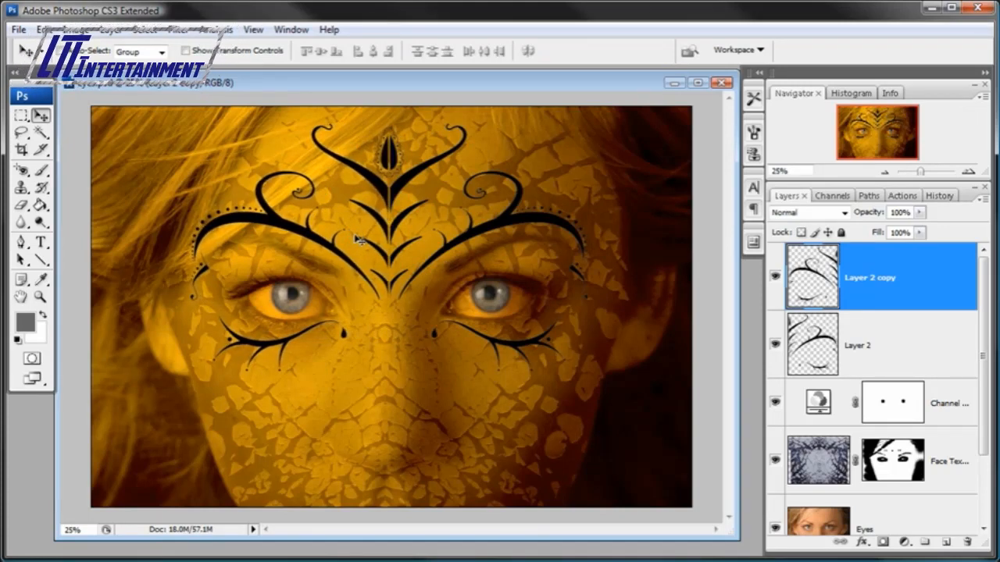
Select Layer 2 and its flipped copy together and nudge both left to centre the ornament on the face.
{"action": "left_click", "coordinate": [913, 341], "text": "shift"}
{"action": "key", "text": "Left"}
{"action": "key", "text": "Left"}
{"action": "key", "text": "Left"}
{"action": "key", "text": "Left"}
{"action": "key", "text": "Left"}
{"action": "key", "text": "Left"}
{"action": "key", "text": "Left"}
{"action": "key", "text": "Left"}
{"action": "key", "text": "Left"}
{"action": "key", "text": "Left"}
{"action": "key", "text": "Left"}
{"action": "key", "text": "Left"}
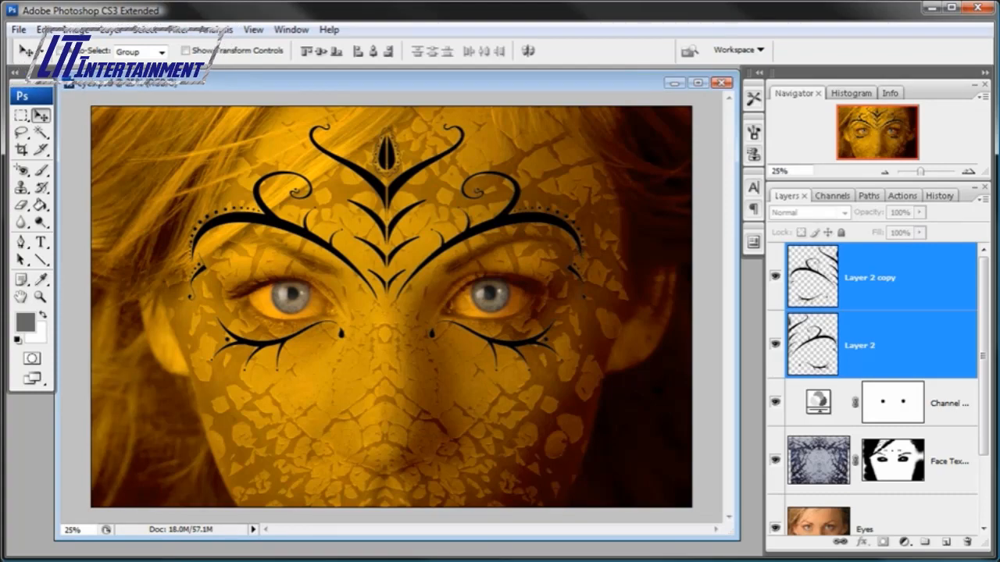
Switch to the other open document containing the finished golden henna version of the face.
{"action": "key", "text": "ctrl+Tab"}
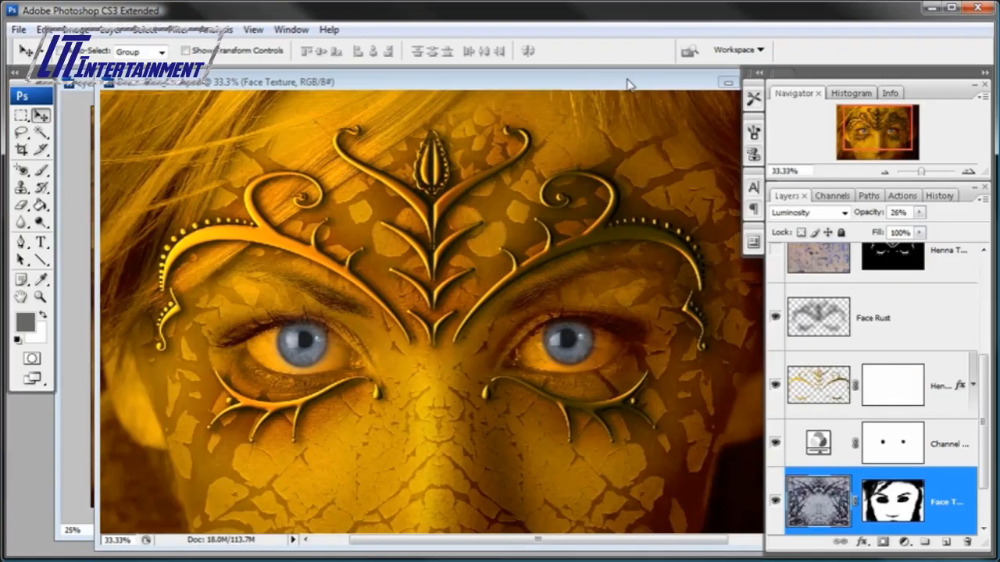
Reposition the finished henna document and toggle the visibility of its Henna Texture layer to examine the effect.
{"action": "left_click_drag", "start_coordinate": [634, 81], "coordinate": [599, 77]}
{"action": "scroll", "coordinate": [975, 364], "scroll_direction": "up", "scroll_amount": 2}
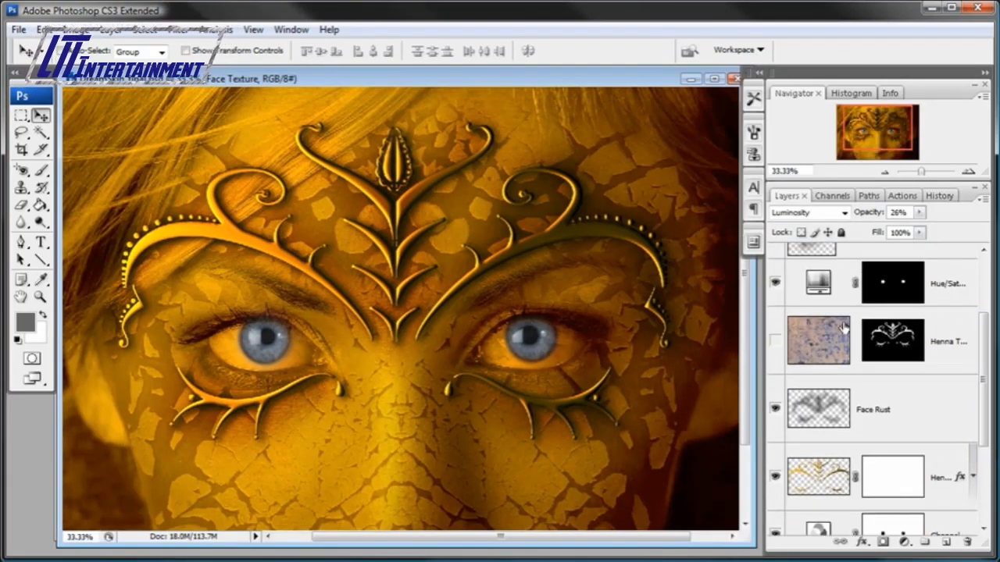
{"action": "left_click", "coordinate": [775, 341]}
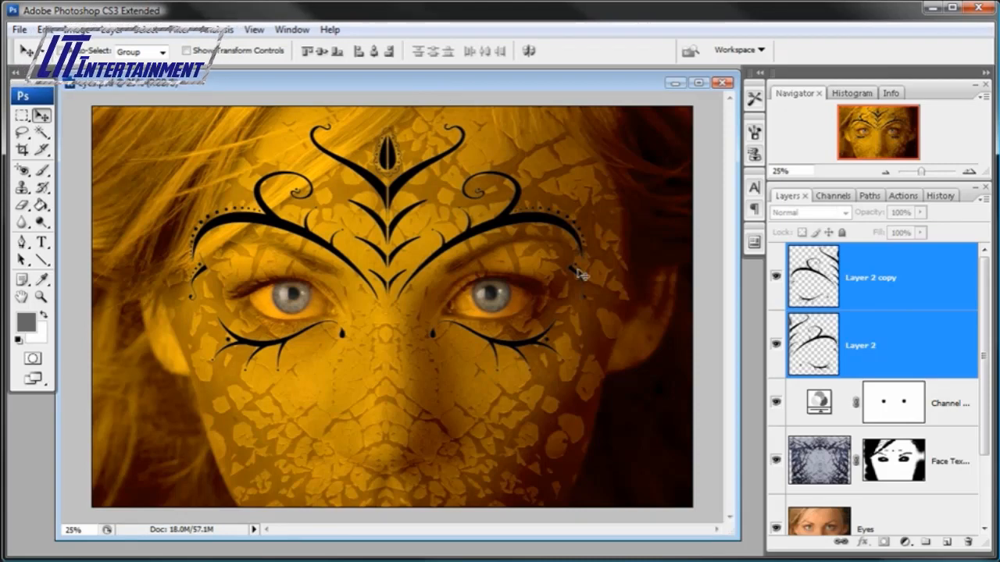
Merge the Layer 2 copy down into Layer 2 so both ornament halves share one layer.
{"action": "left_click", "coordinate": [909, 276]}
{"action": "left_click", "coordinate": [909, 344]}
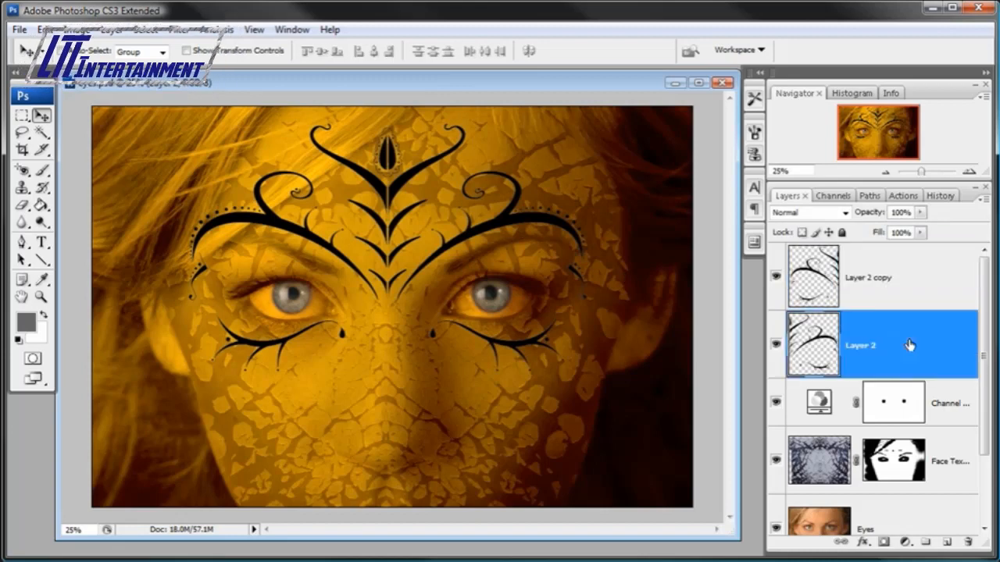
{"action": "left_click", "coordinate": [929, 281]}
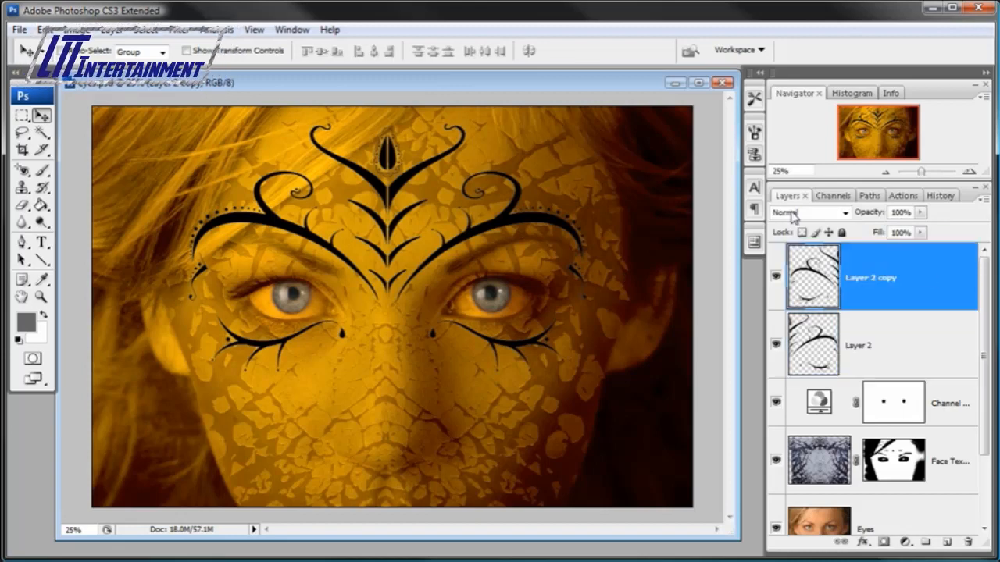
{"action": "left_click", "coordinate": [112, 29]}
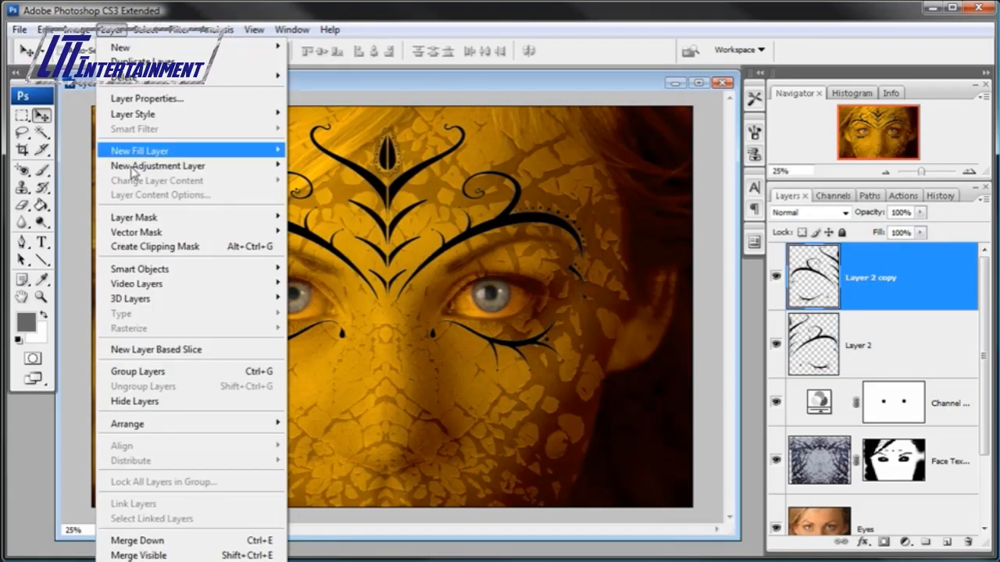
{"action": "left_click", "coordinate": [137, 538]}
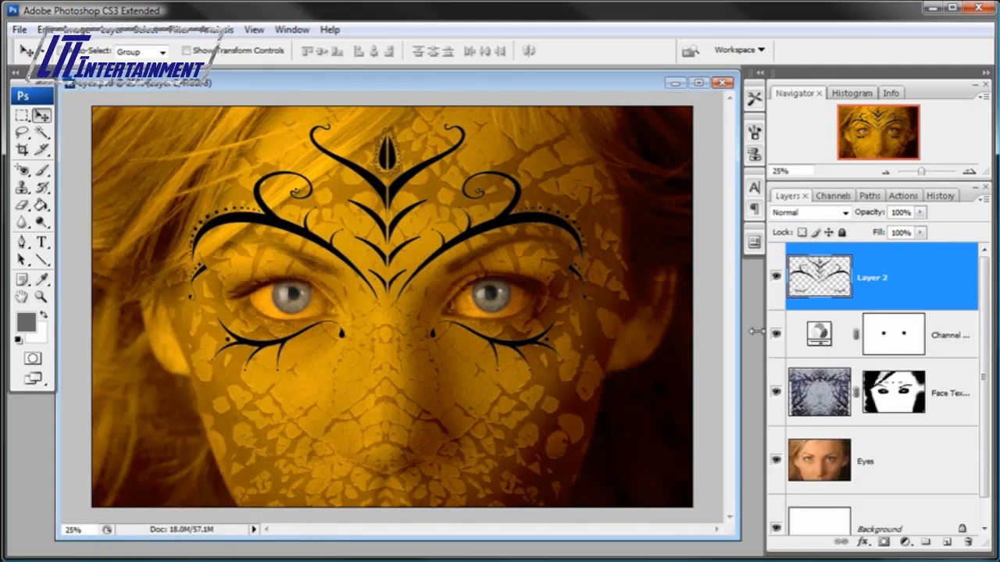
Check the merged ornament layer by toggling its visibility, then select the whole canvas and copy the Layer 2 artwork.
{"action": "left_click", "coordinate": [776, 277]}
{"action": "left_click", "coordinate": [776, 276]}
{"action": "left_click", "coordinate": [145, 30]}
{"action": "left_click", "coordinate": [145, 42]}
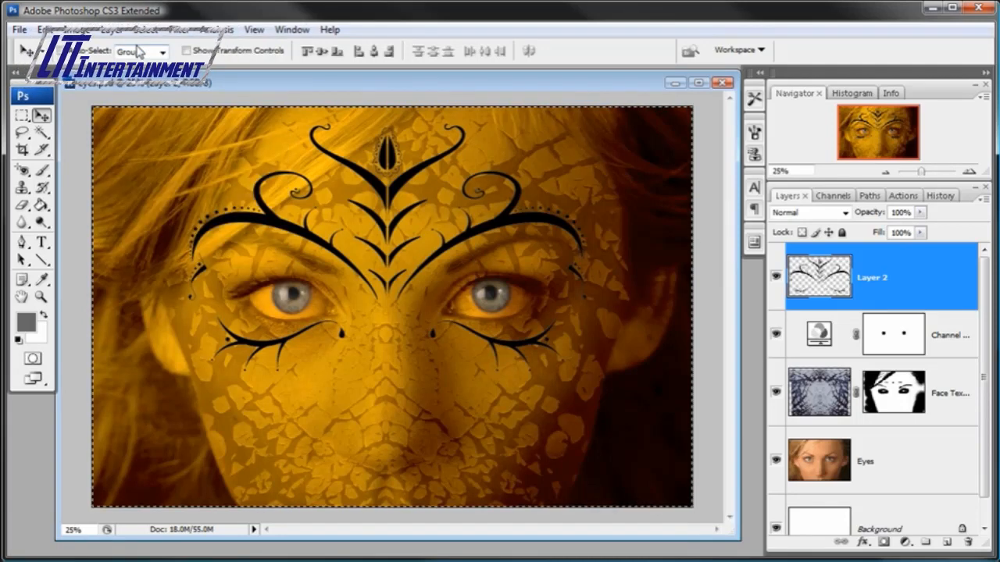
{"action": "left_click", "coordinate": [45, 29]}
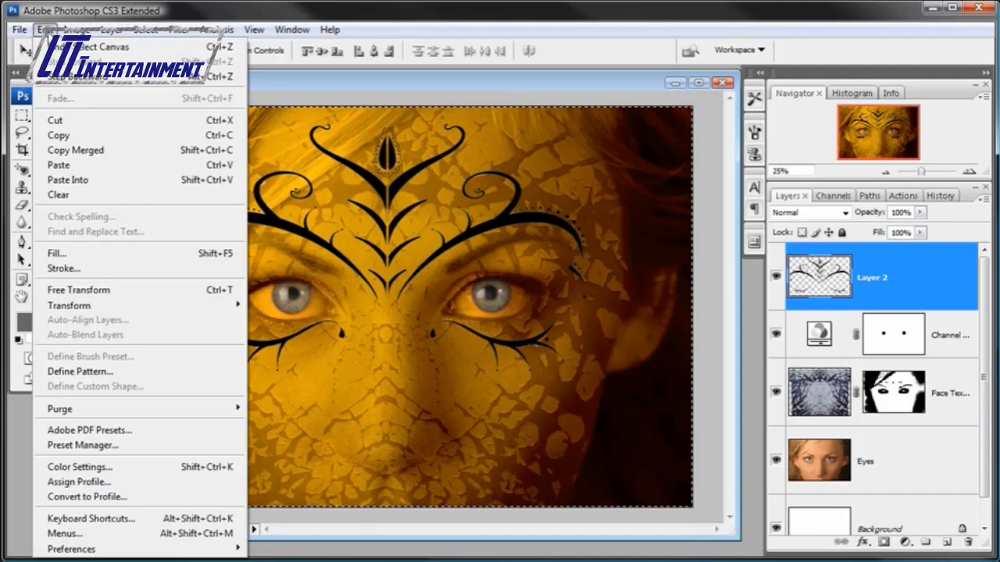
{"action": "left_click", "coordinate": [67, 139]}
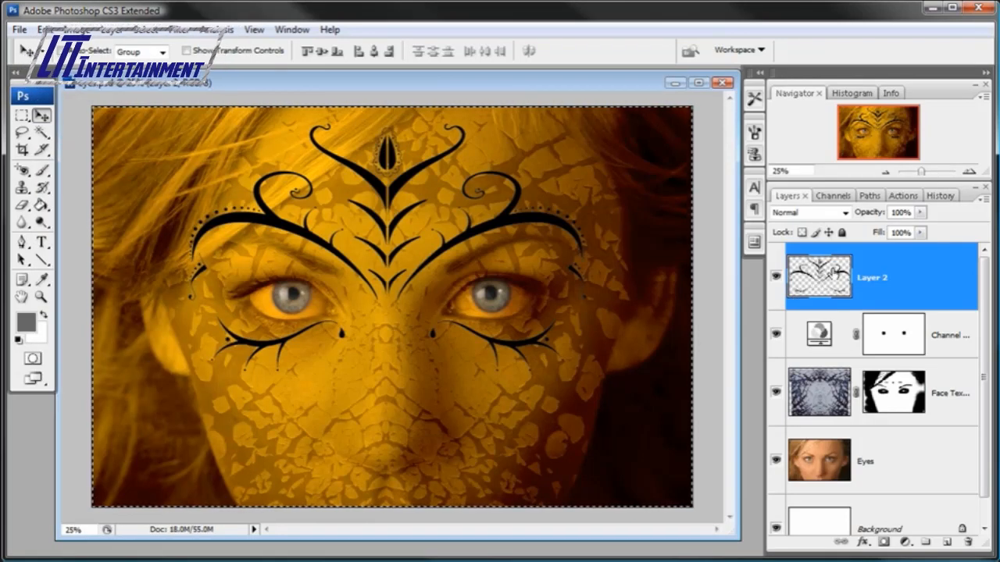
Create a new alpha channel and paste the copied ornament into it.
{"action": "left_click", "coordinate": [832, 195]}
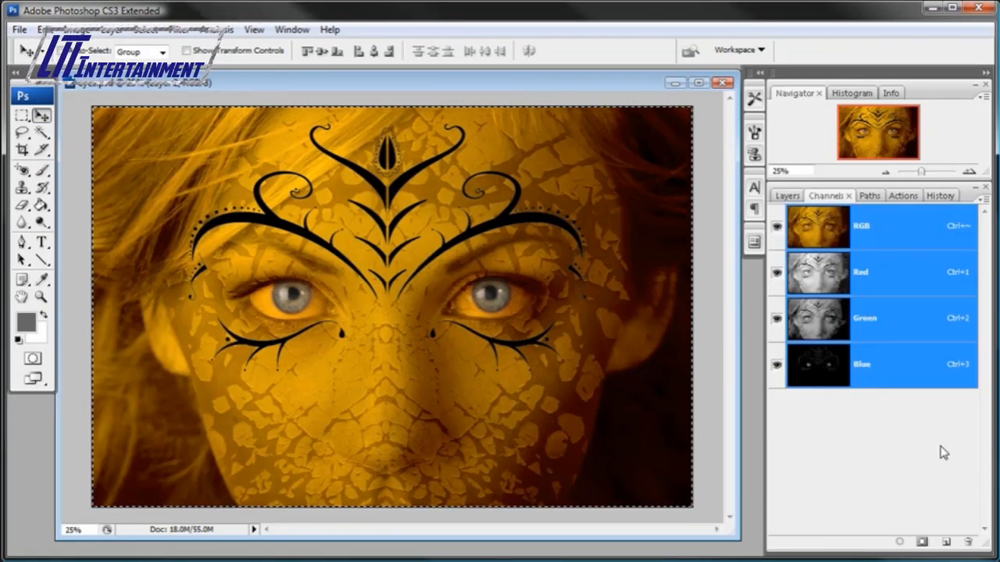
{"action": "left_click", "coordinate": [945, 539]}
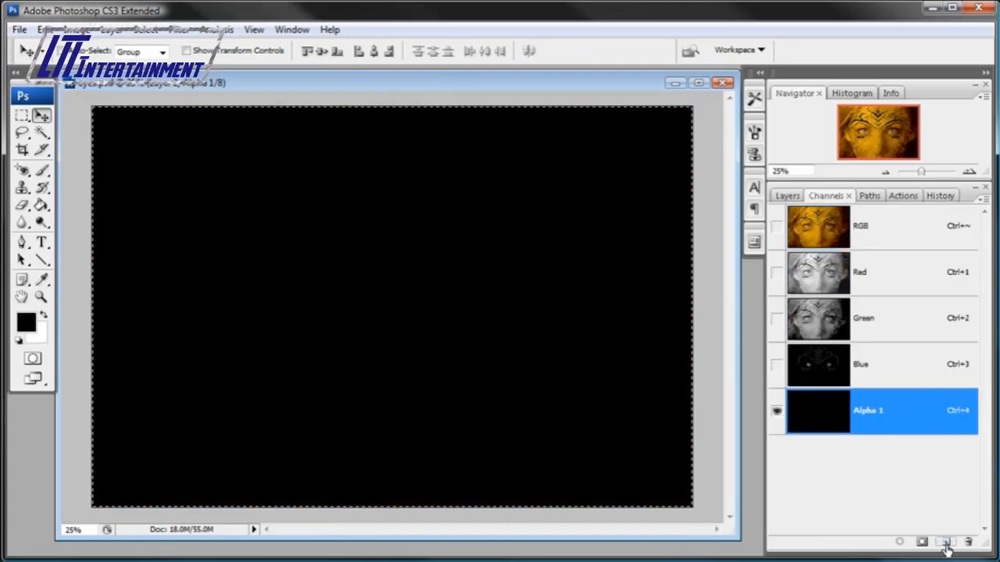
{"action": "left_click", "coordinate": [45, 29]}
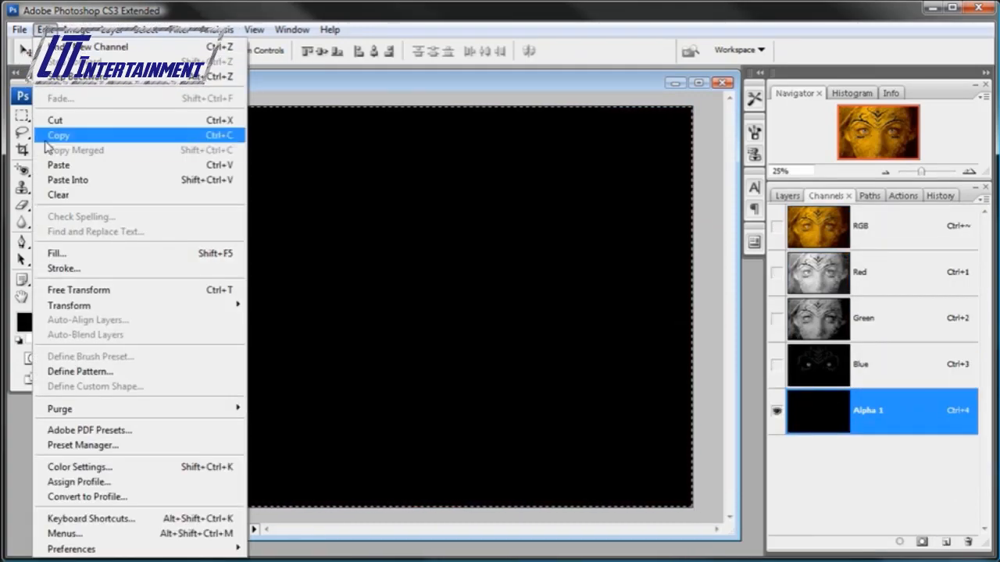
{"action": "left_click", "coordinate": [53, 166]}
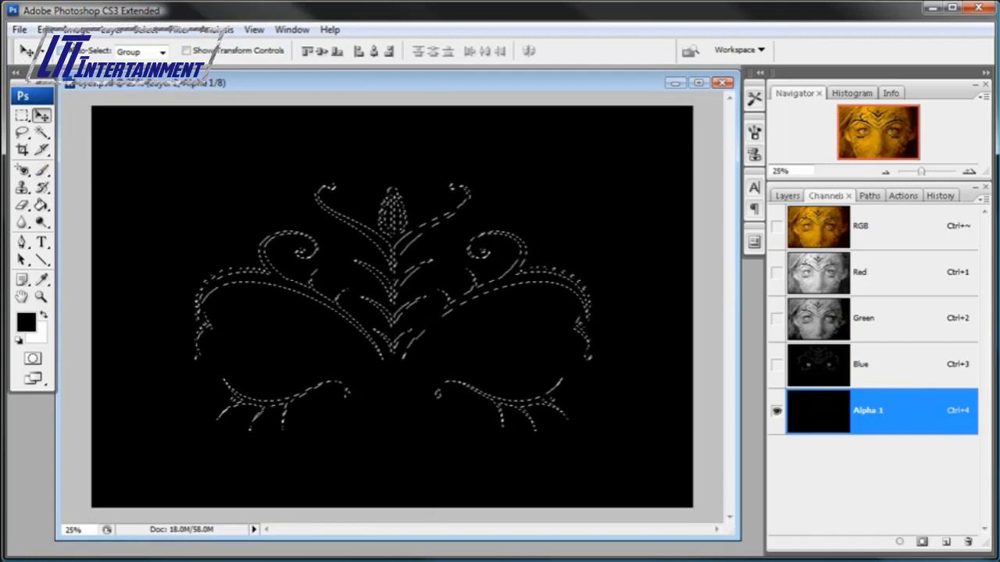
Fill the pasted ornament selection in the Alpha 1 channel with white and deselect it.
{"action": "left_click", "coordinate": [44, 29]}
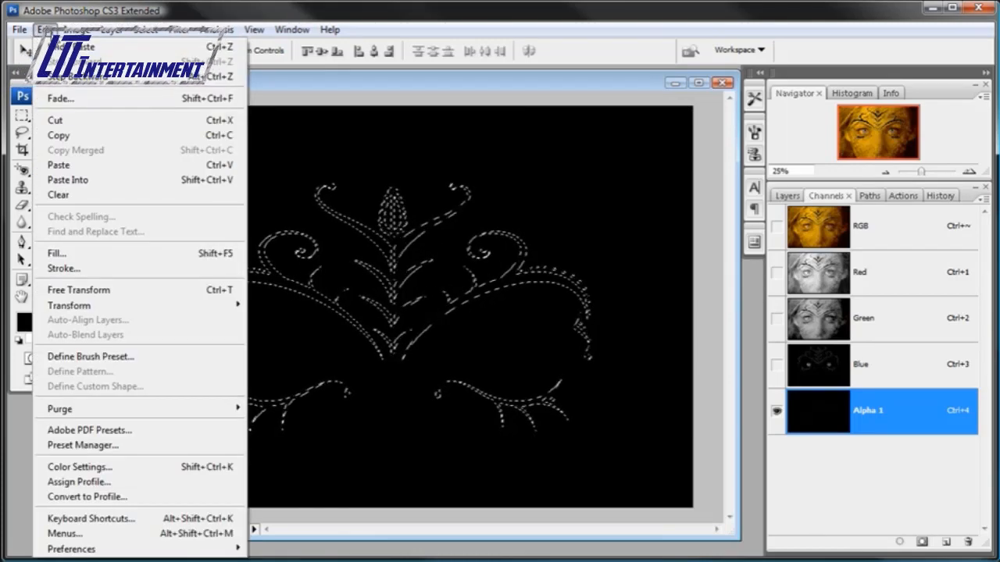
{"action": "left_click", "coordinate": [55, 258]}
{"action": "left_click_drag", "start_coordinate": [477, 59], "coordinate": [774, 182]}
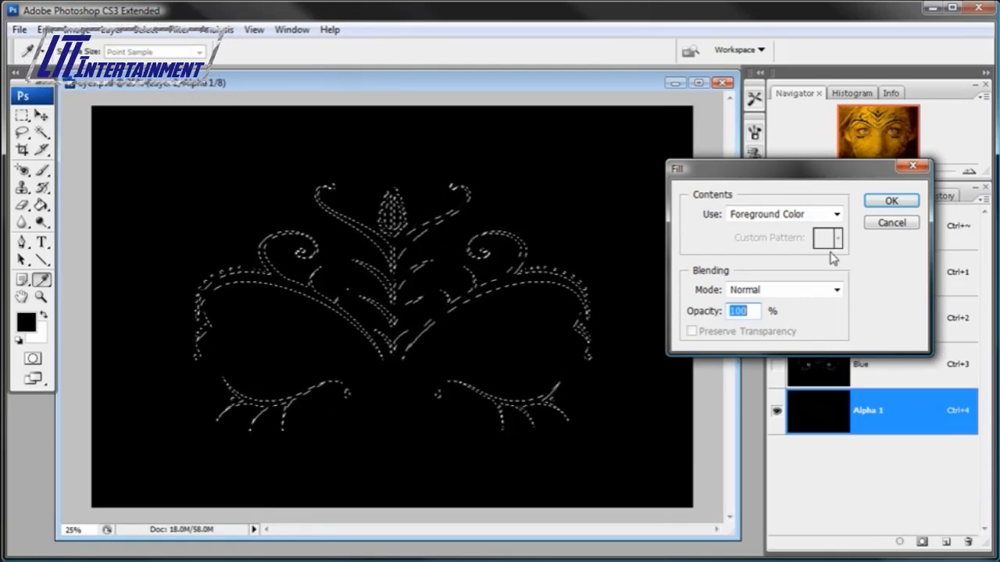
{"action": "left_click", "coordinate": [836, 216]}
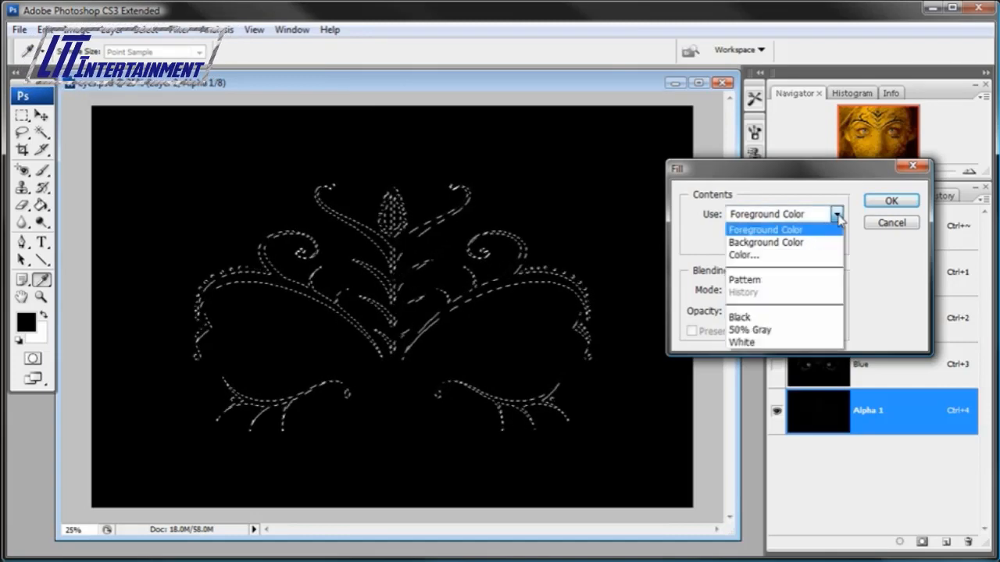
{"action": "left_click", "coordinate": [790, 342]}
{"action": "left_click", "coordinate": [891, 201]}
{"action": "key", "text": "v"}
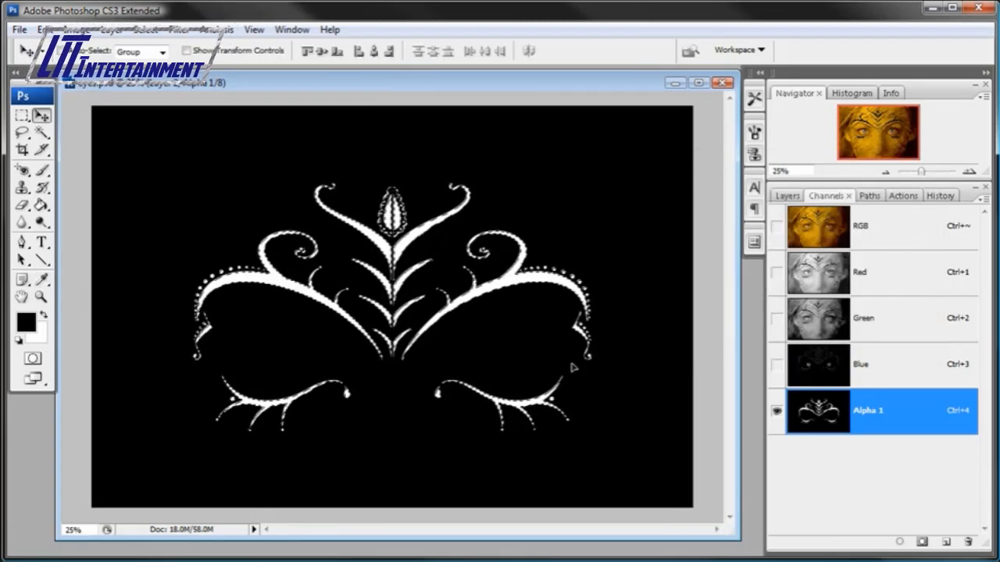
{"action": "left_click", "coordinate": [145, 30]}
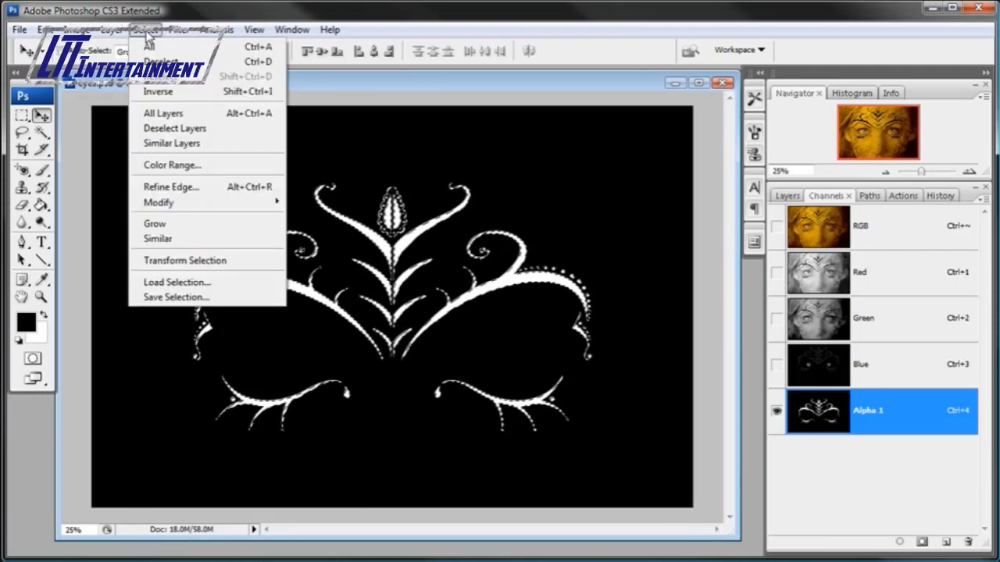
{"action": "left_click", "coordinate": [156, 60]}
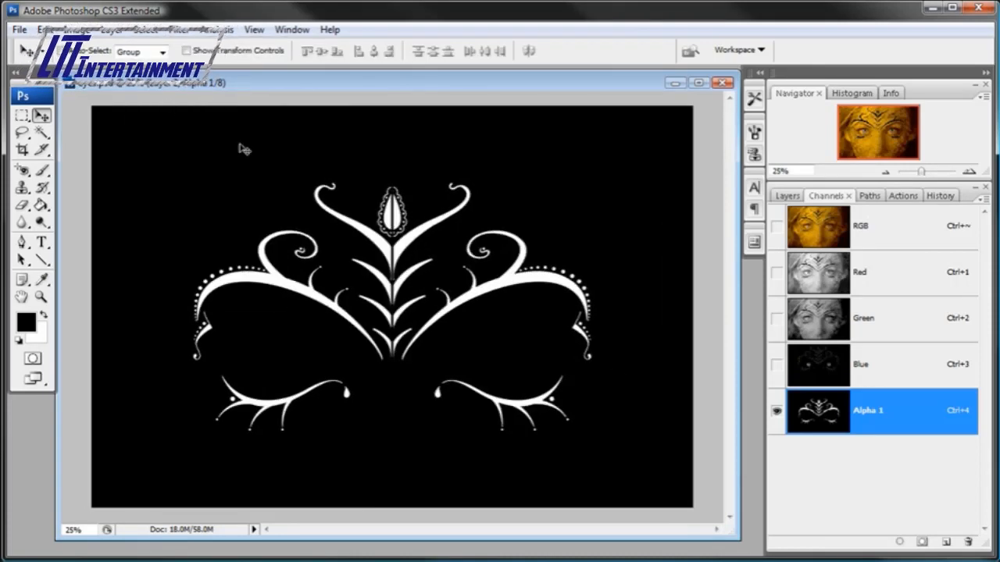
Duplicate the Alpha 1 channel and soften the ornament's edges in the copy with a Gaussian Blur.
{"action": "left_click_drag", "start_coordinate": [833, 418], "coordinate": [948, 544]}
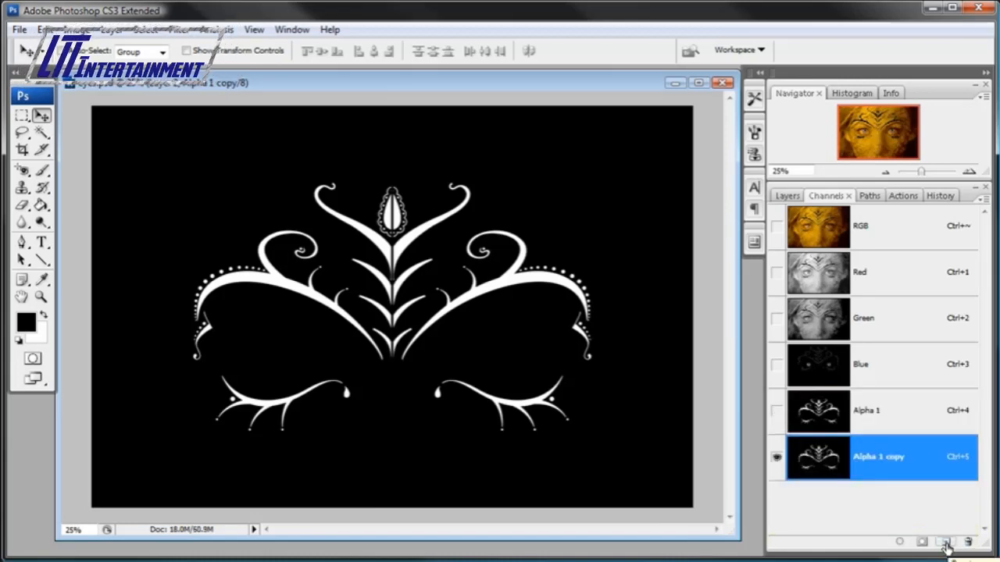
{"action": "left_click", "coordinate": [179, 30]}
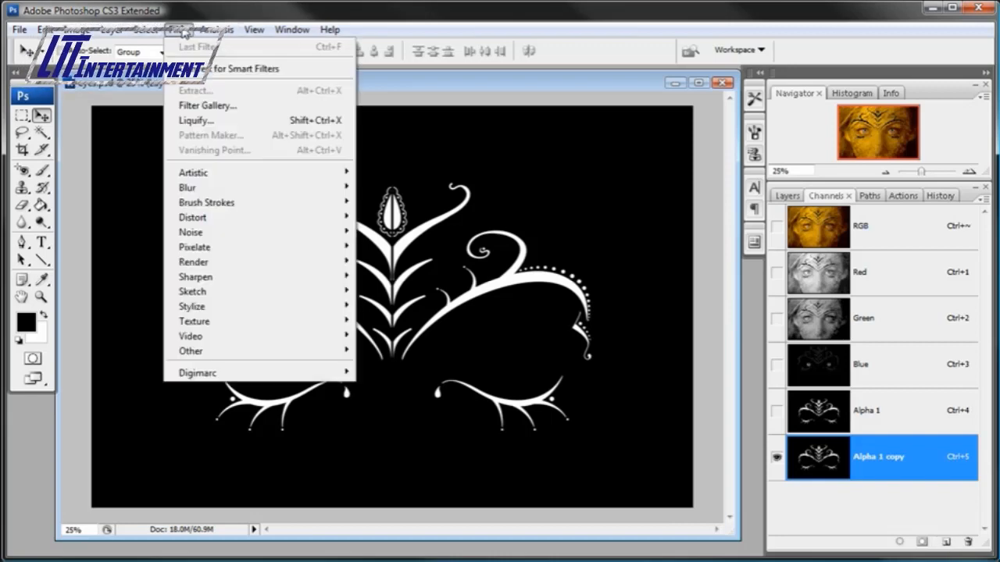
{"action": "mouse_move", "coordinate": [200, 190]}
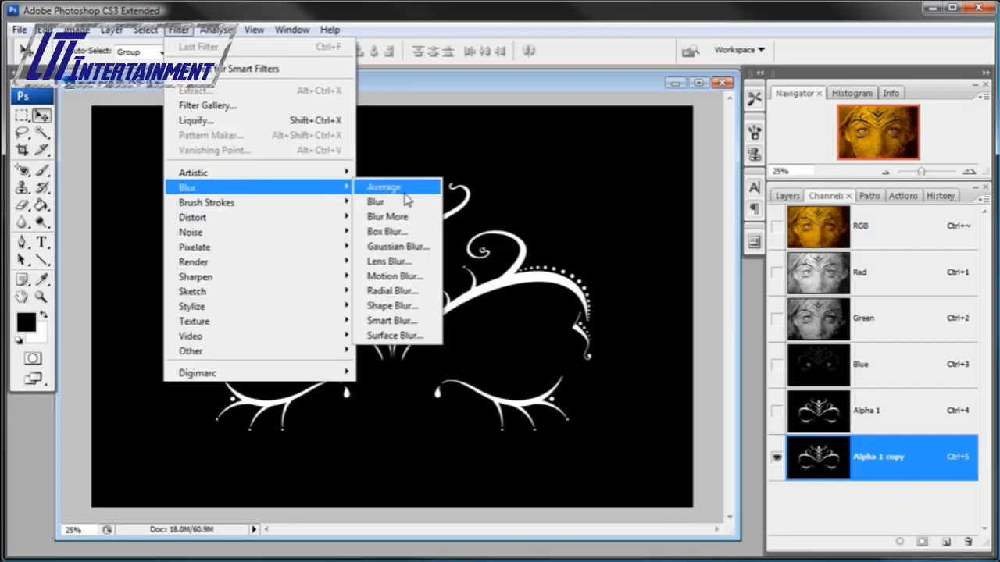
{"action": "left_click", "coordinate": [422, 247]}
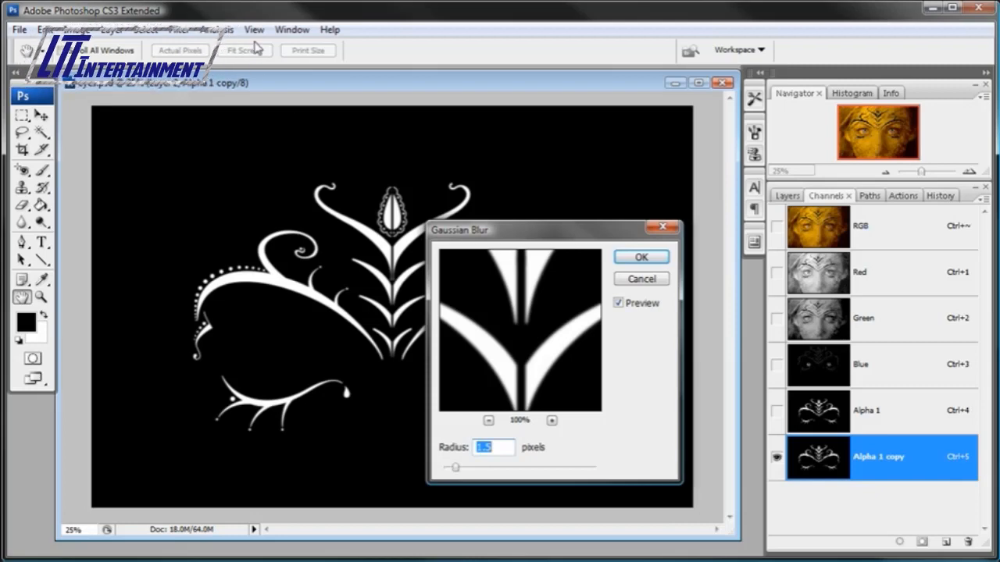
{"action": "left_click", "coordinate": [254, 30]}
{"action": "left_click", "coordinate": [269, 127]}
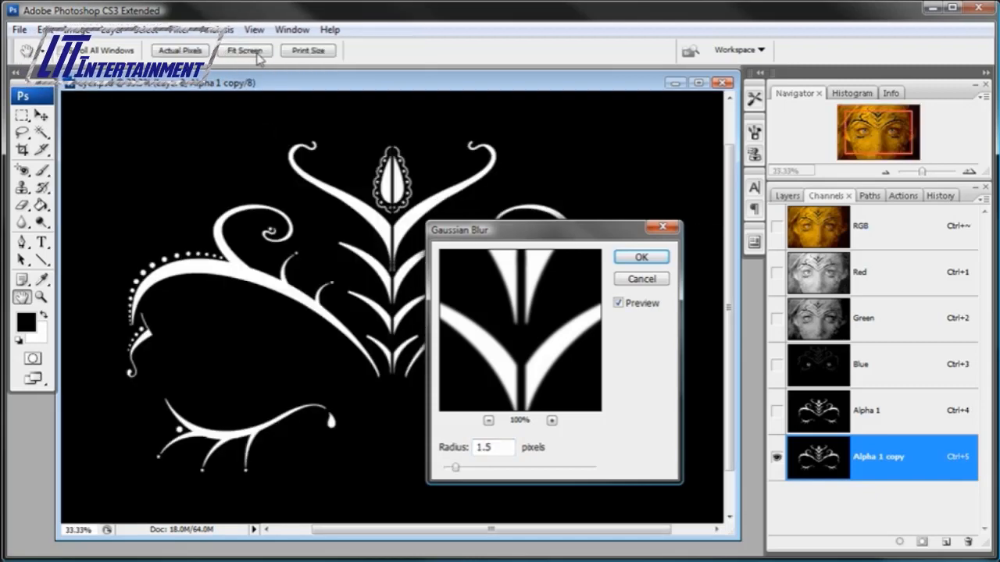
{"action": "left_click", "coordinate": [254, 29]}
{"action": "left_click", "coordinate": [271, 126]}
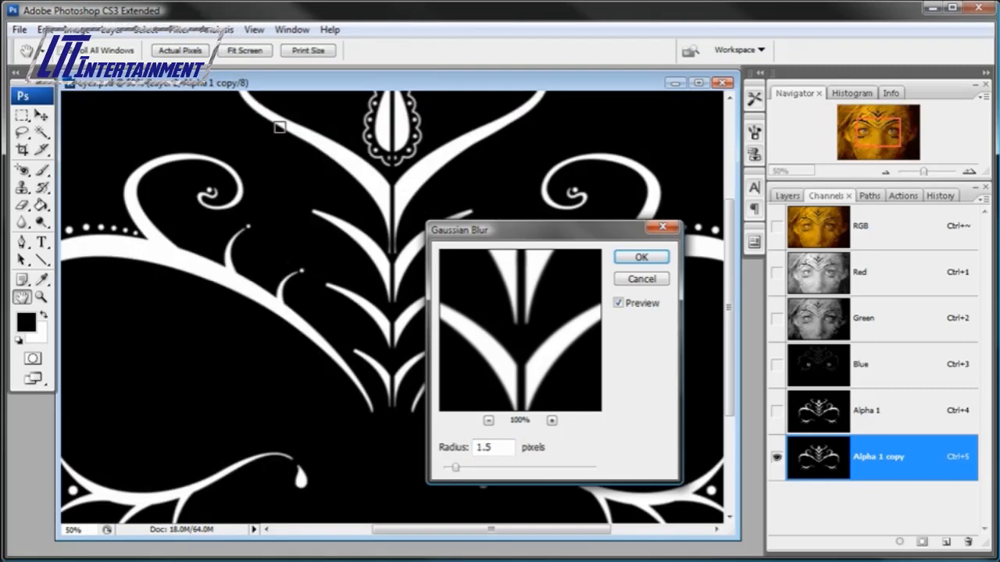
{"action": "left_click_drag", "start_coordinate": [456, 467], "coordinate": [474, 467]}
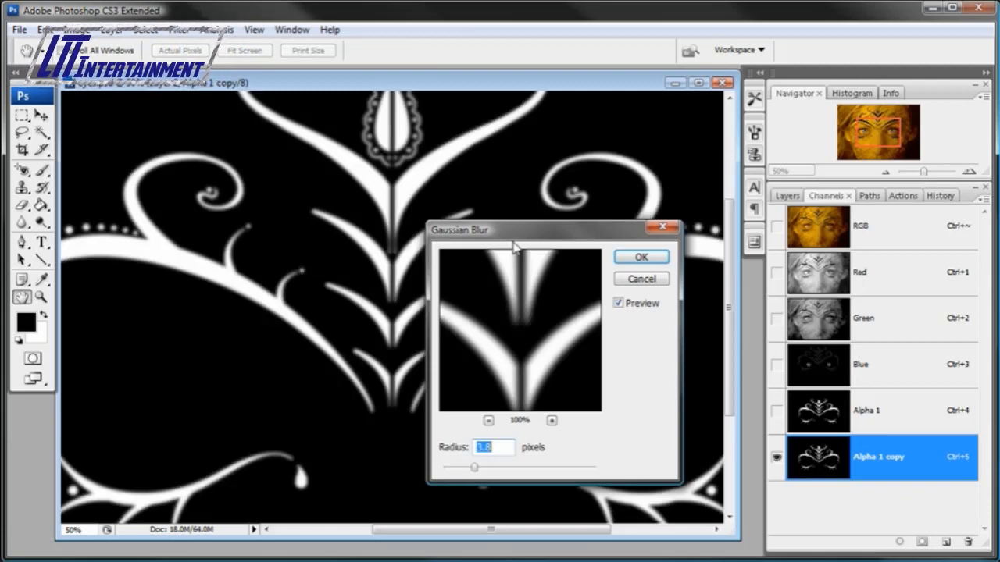
{"action": "left_click_drag", "start_coordinate": [522, 238], "coordinate": [844, 222]}
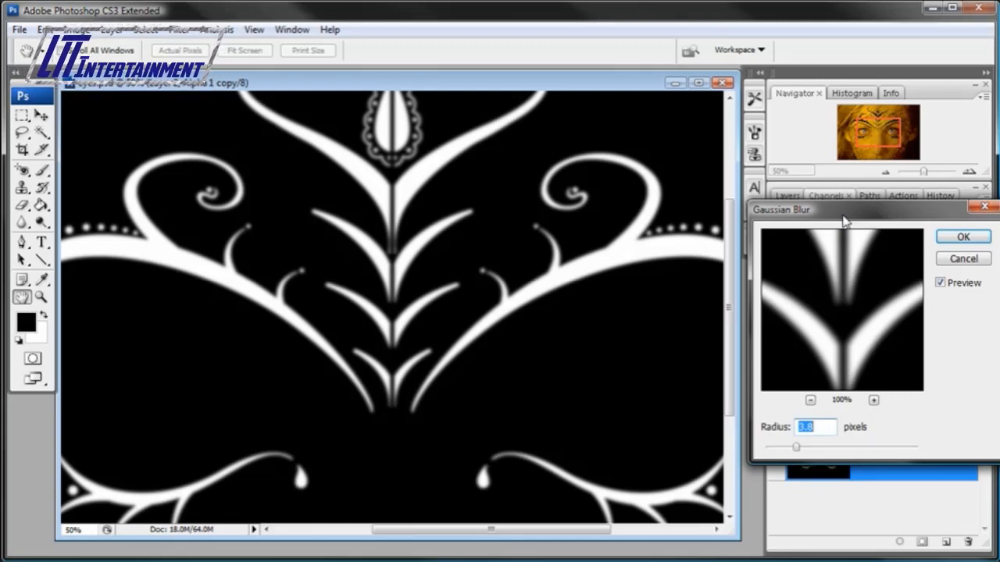
{"action": "mouse_move", "coordinate": [796, 447]}
{"action": "left_mouse_down"}
{"action": "mouse_move", "coordinate": [814, 451]}
{"action": "mouse_move", "coordinate": [805, 450]}
{"action": "left_mouse_up"}
{"action": "left_click", "coordinate": [963, 237]}
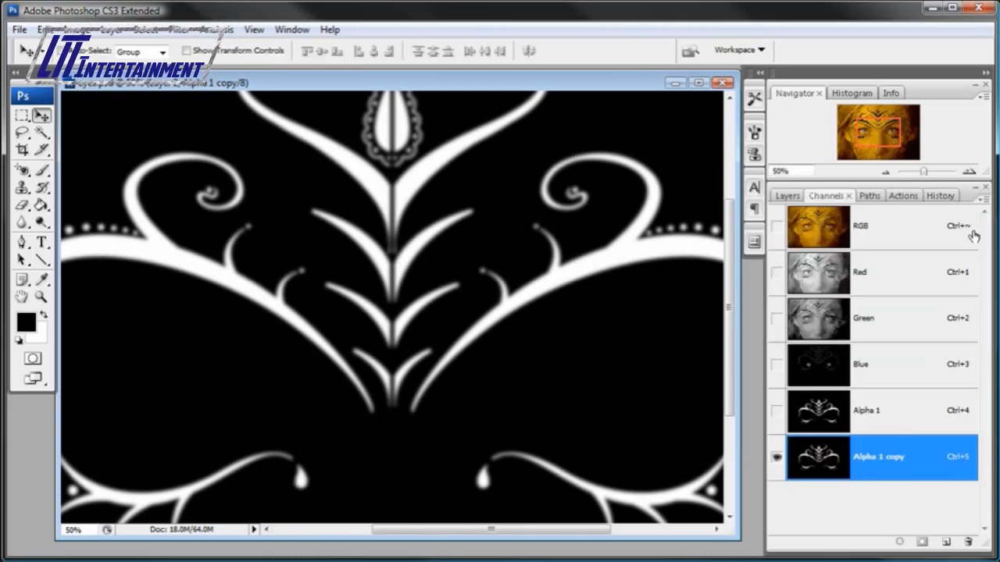
Sharpen the blurred ornament in the Alpha 1 copy channel with a Levels adjustment using input levels 48, 1.10 and 81.
{"action": "left_click", "coordinate": [78, 31]}
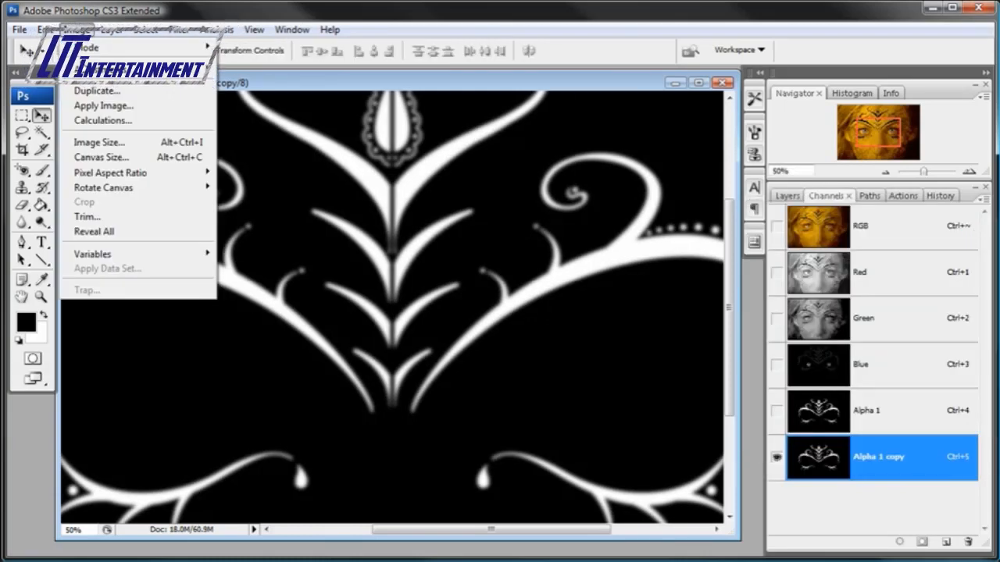
{"action": "mouse_move", "coordinate": [117, 62]}
{"action": "left_click", "coordinate": [238, 70]}
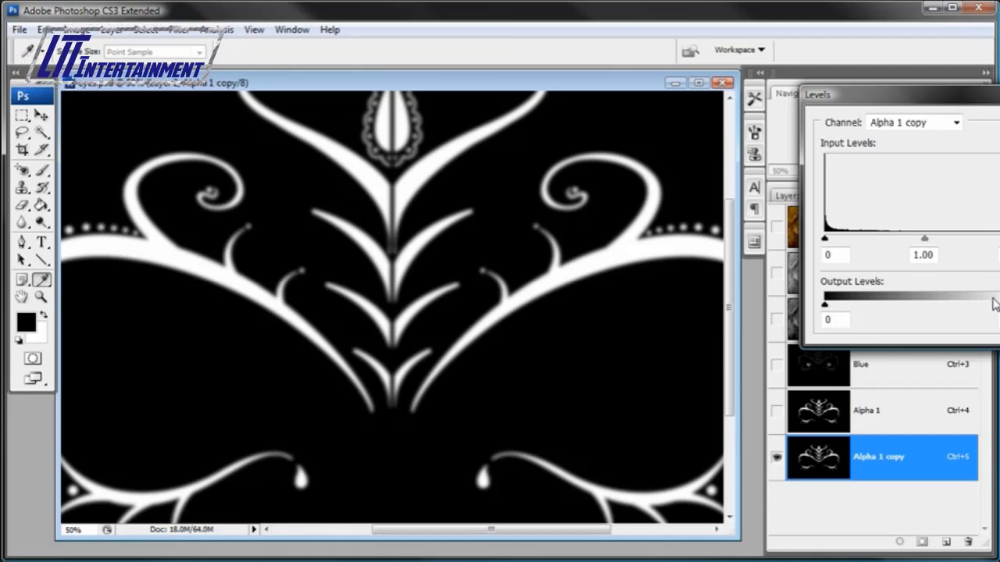
{"action": "mouse_move", "coordinate": [921, 239]}
{"action": "left_mouse_down"}
{"action": "mouse_move", "coordinate": [871, 239]}
{"action": "mouse_move", "coordinate": [948, 240]}
{"action": "mouse_move", "coordinate": [897, 240]}
{"action": "mouse_move", "coordinate": [937, 239]}
{"action": "left_mouse_up"}
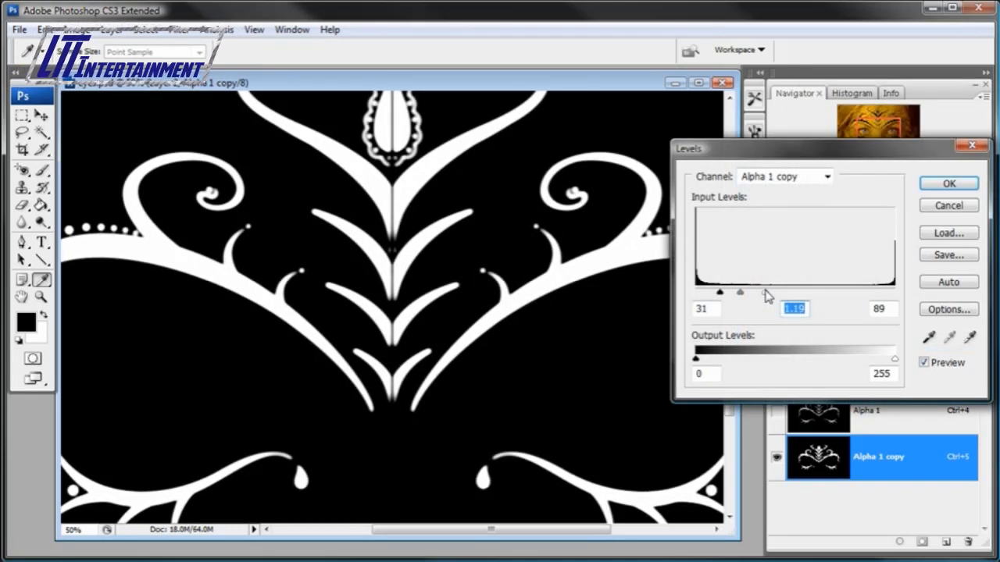
{"action": "left_click_drag", "start_coordinate": [765, 291], "coordinate": [769, 292]}
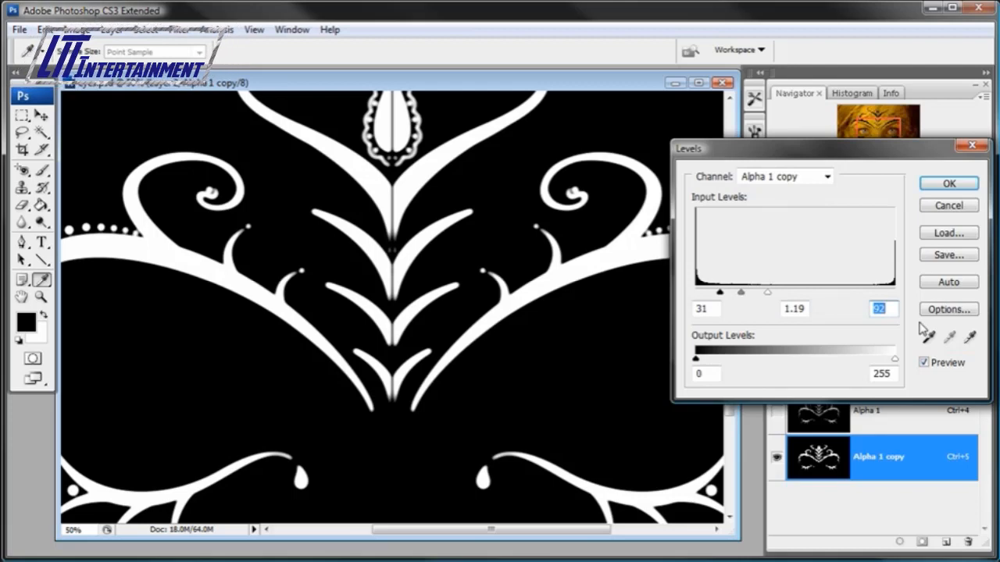
{"action": "left_click", "coordinate": [923, 363]}
{"action": "left_click", "coordinate": [923, 364]}
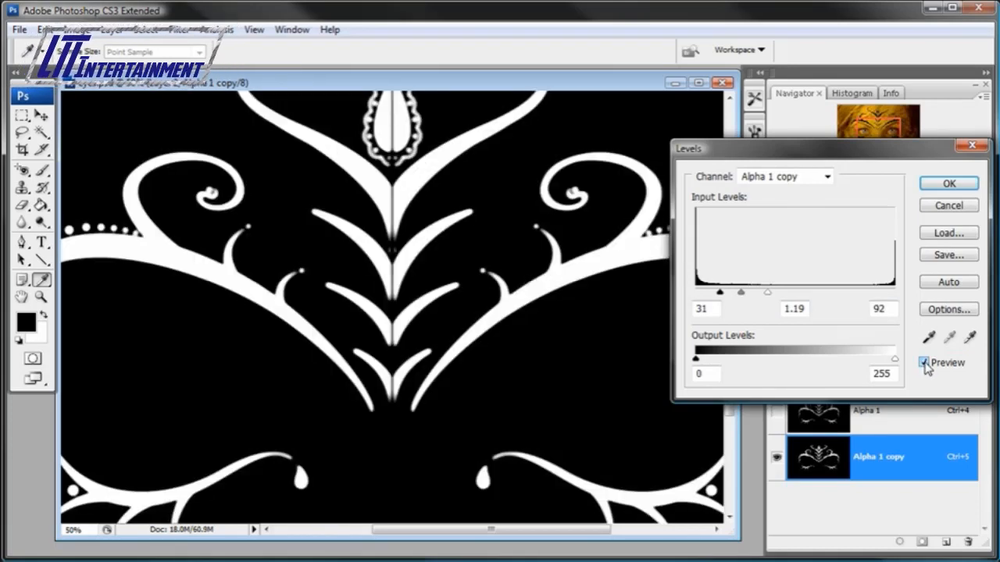
{"action": "left_click", "coordinate": [769, 295]}
{"action": "left_click_drag", "start_coordinate": [768, 296], "coordinate": [753, 295]}
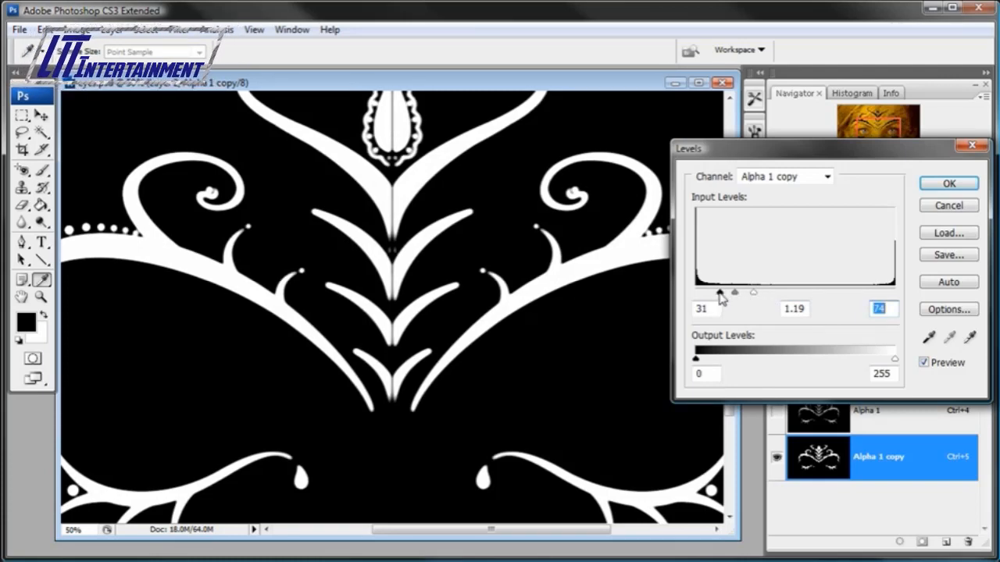
{"action": "left_click_drag", "start_coordinate": [723, 299], "coordinate": [757, 298]}
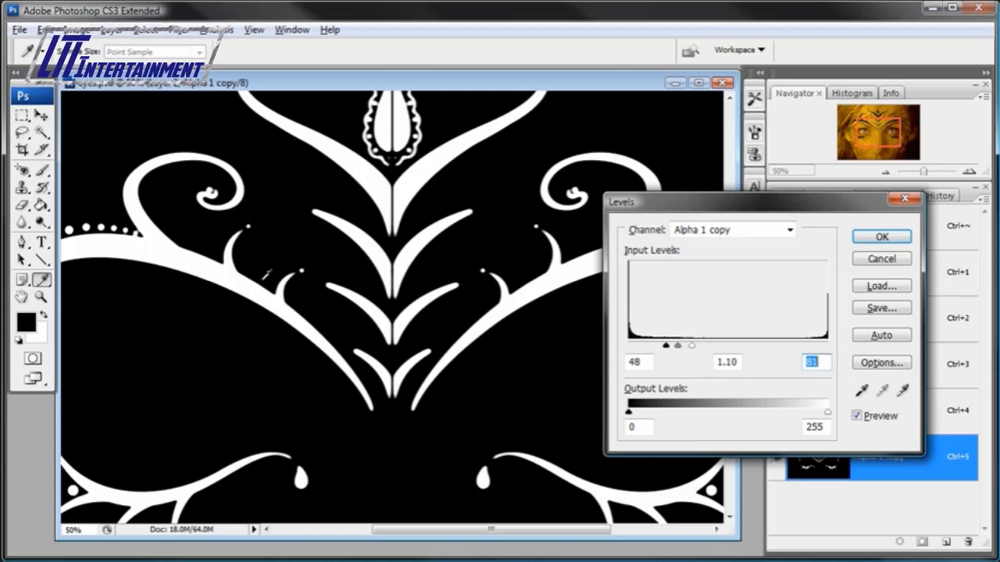
{"action": "left_click", "coordinate": [881, 236]}
{"action": "key", "text": "v"}
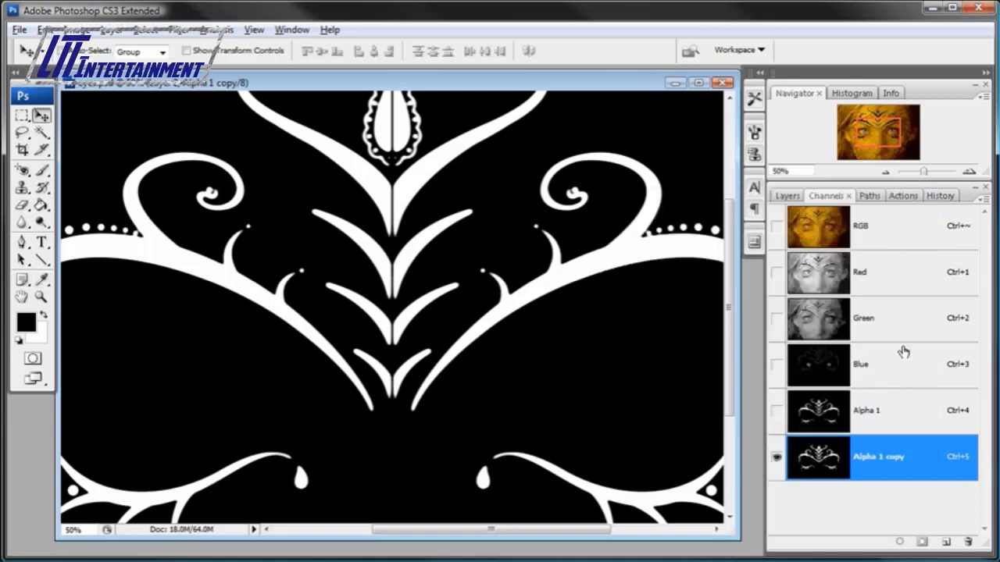
Duplicate the Alpha 1 copy channel and soften the new copy's ornament with a stronger Gaussian Blur.
{"action": "left_click_drag", "start_coordinate": [818, 457], "coordinate": [952, 540]}
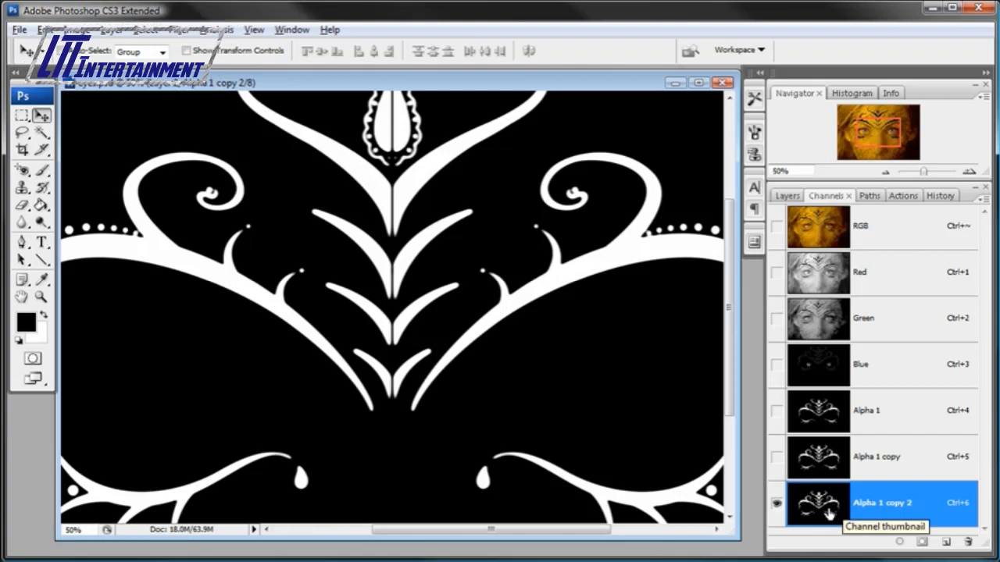
{"action": "left_click", "coordinate": [179, 29]}
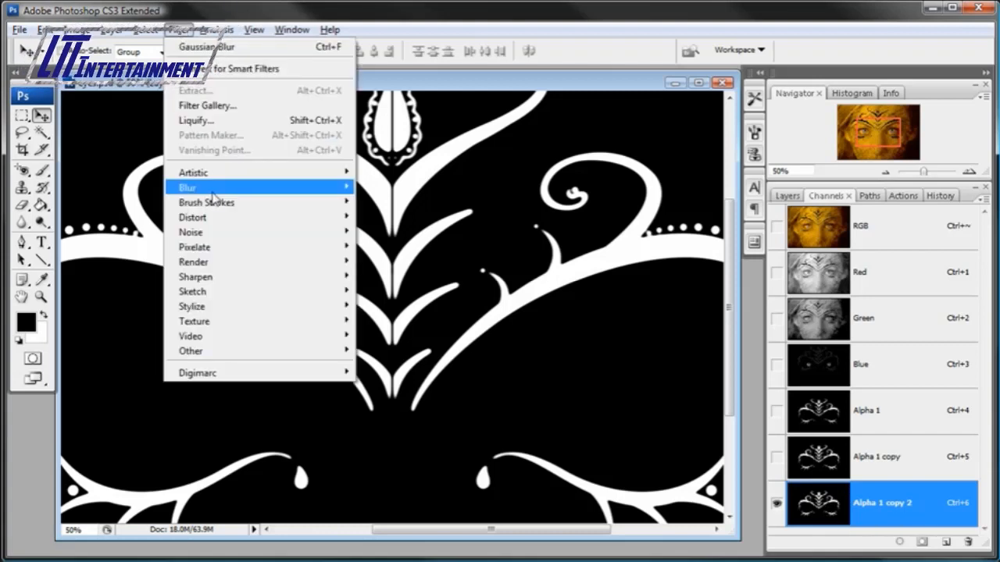
{"action": "mouse_move", "coordinate": [310, 190]}
{"action": "left_click", "coordinate": [387, 247]}
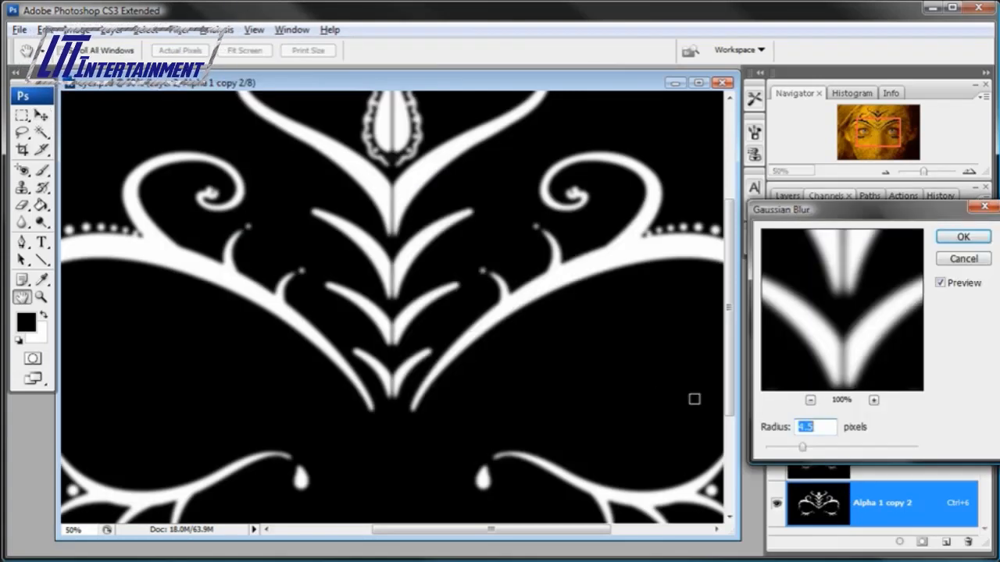
{"action": "mouse_move", "coordinate": [817, 452]}
{"action": "left_mouse_down"}
{"action": "mouse_move", "coordinate": [835, 451]}
{"action": "mouse_move", "coordinate": [824, 451]}
{"action": "left_mouse_up"}
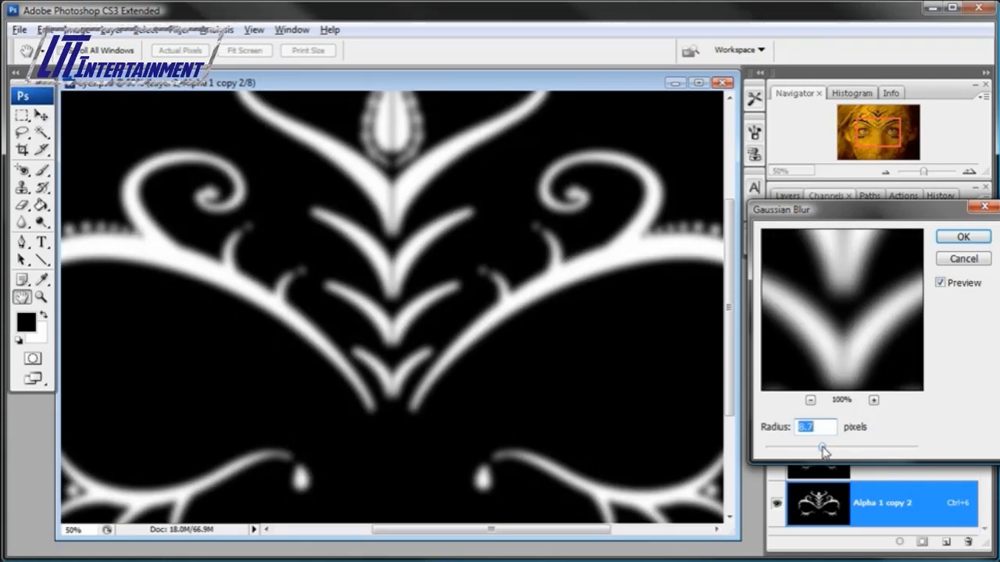
{"action": "left_click_drag", "start_coordinate": [823, 451], "coordinate": [822, 451]}
{"action": "left_click_drag", "start_coordinate": [634, 486], "coordinate": [638, 486]}
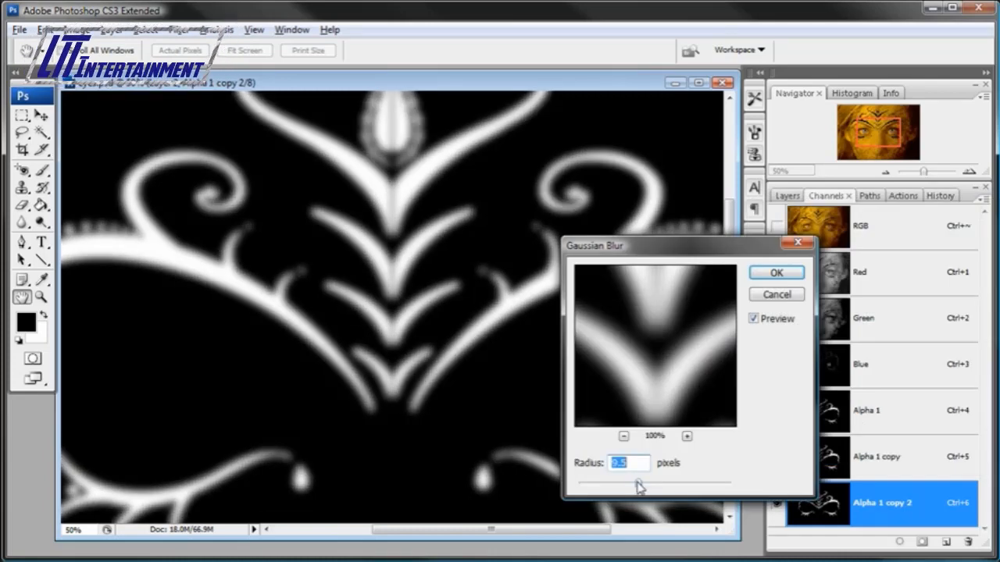
{"action": "left_click_drag", "start_coordinate": [638, 487], "coordinate": [634, 489]}
{"action": "left_click", "coordinate": [777, 272]}
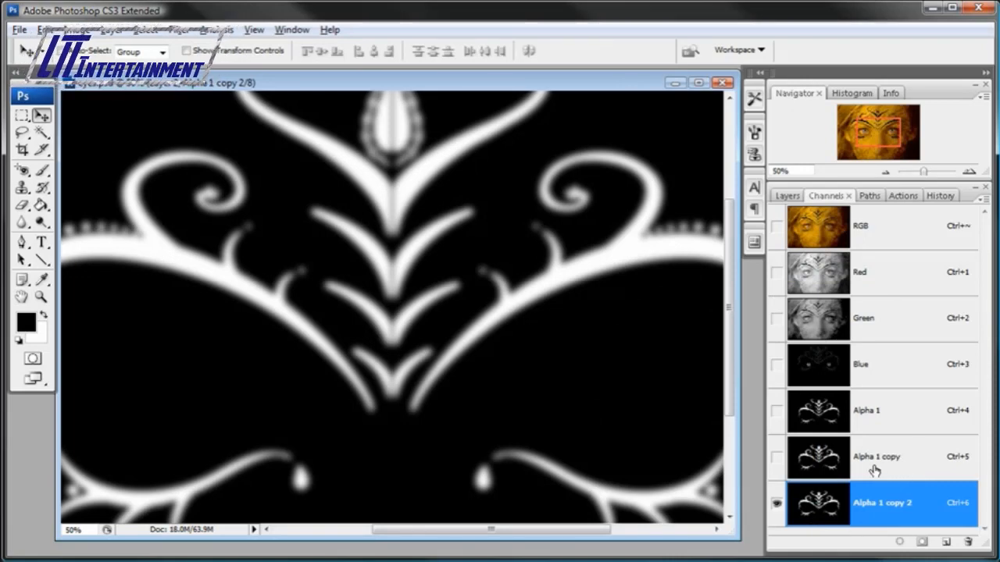
Fill everything outside the Alpha 1 copy ornament shape with black in the Alpha 1 copy 2 channel, then deselect.
{"action": "left_click", "coordinate": [819, 455], "text": "ctrl"}
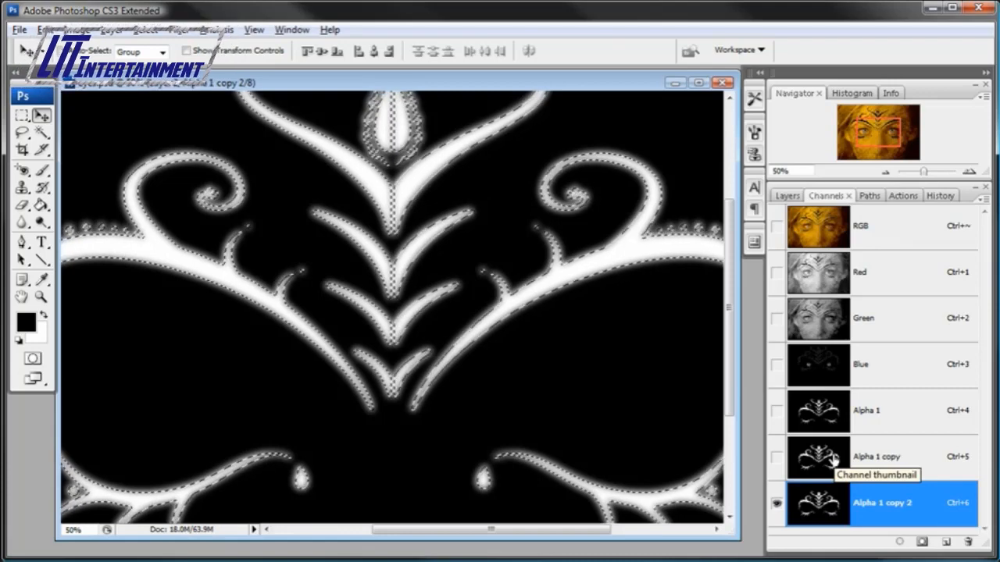
{"action": "left_click", "coordinate": [45, 29]}
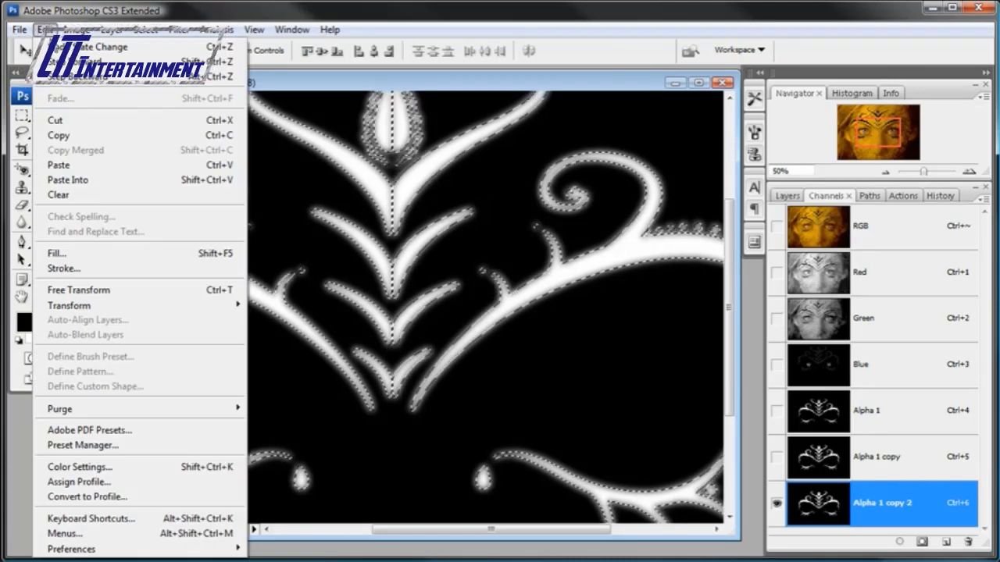
{"action": "left_click", "coordinate": [54, 252]}
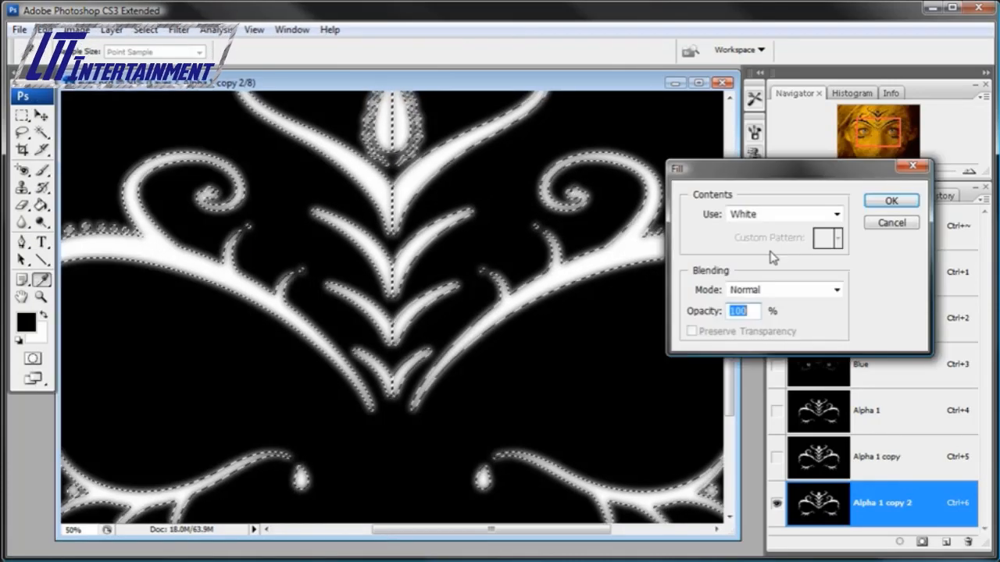
{"action": "left_click", "coordinate": [836, 214]}
{"action": "left_click", "coordinate": [774, 319]}
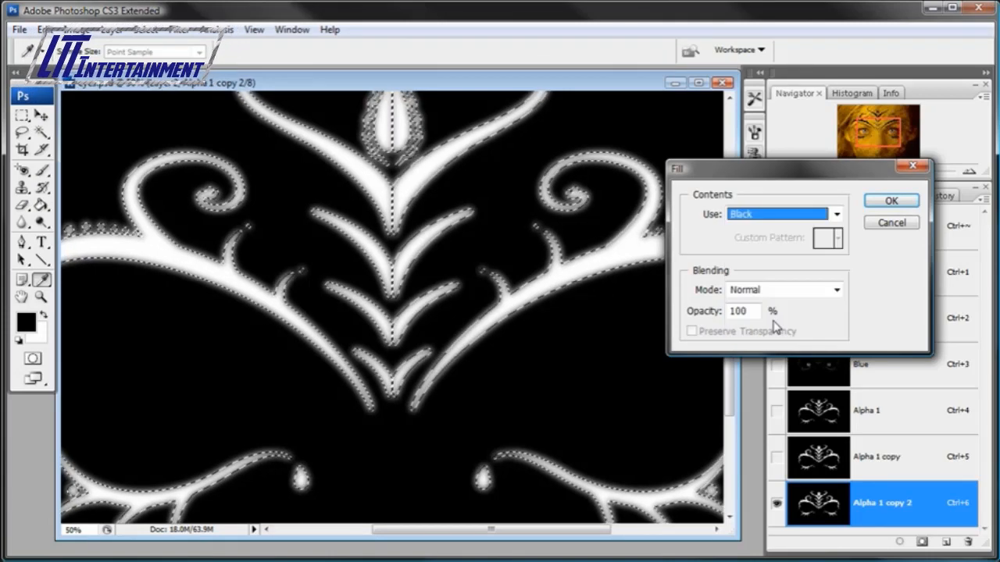
{"action": "left_click", "coordinate": [892, 203]}
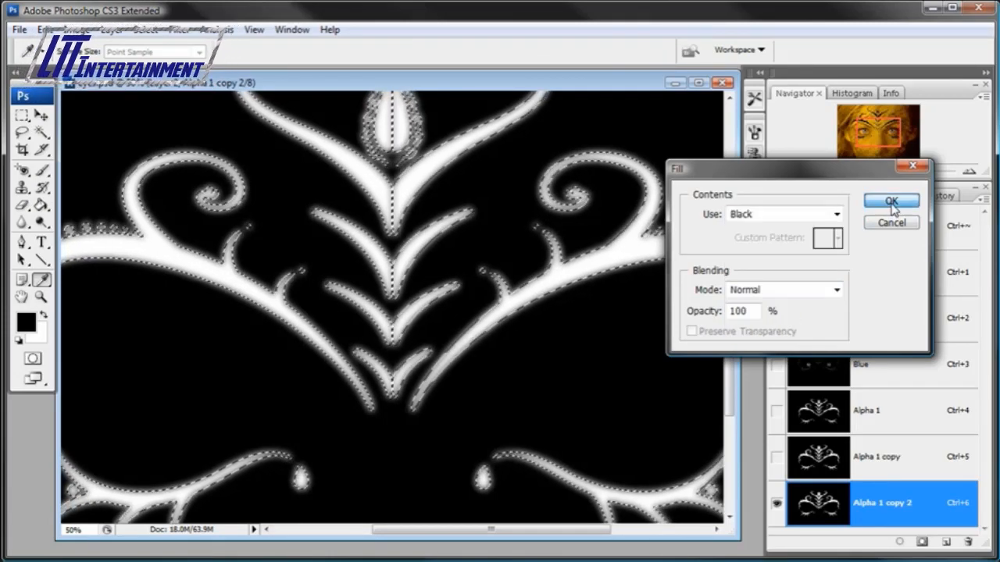
{"action": "key", "text": "v"}
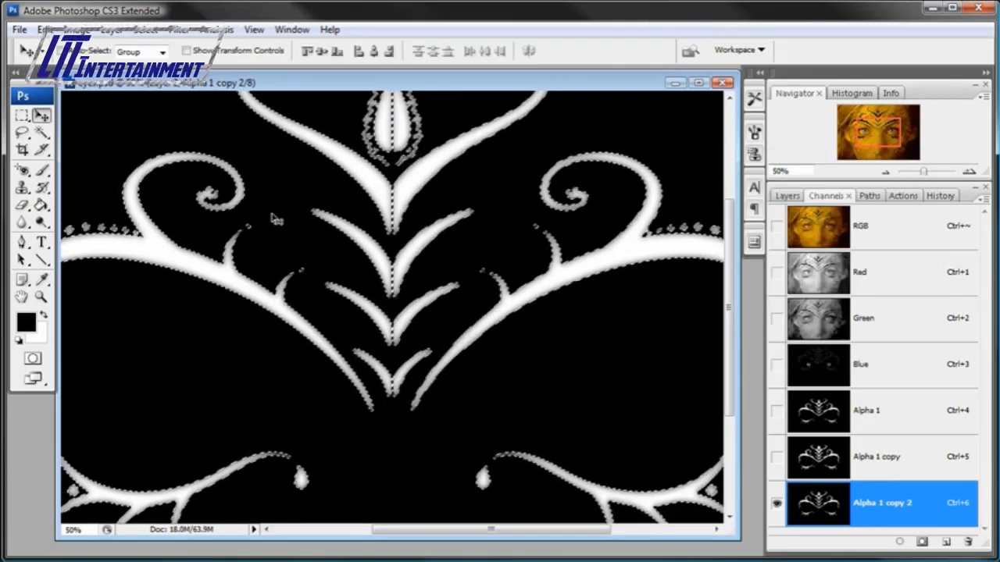
{"action": "left_click", "coordinate": [145, 30]}
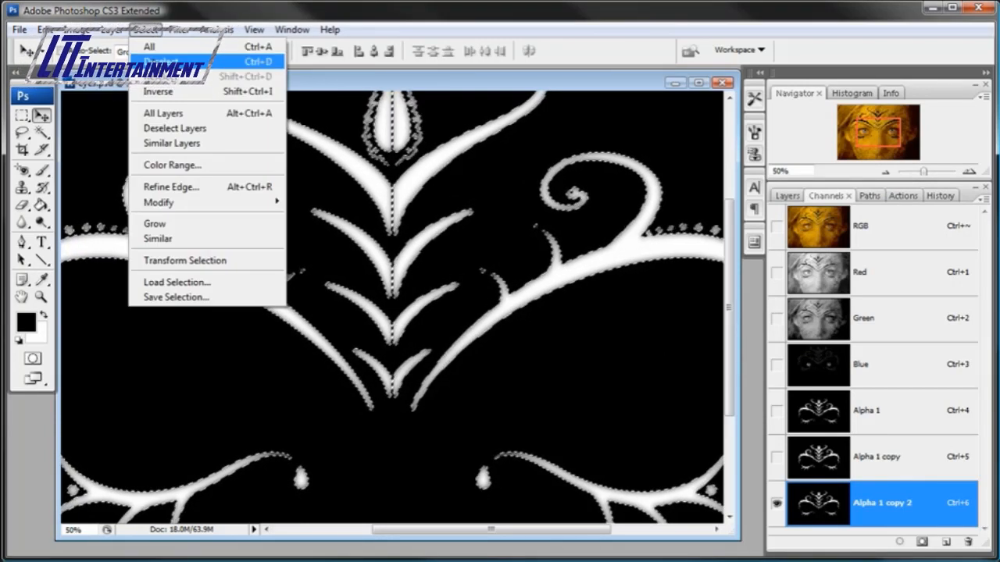
{"action": "left_click", "coordinate": [156, 60]}
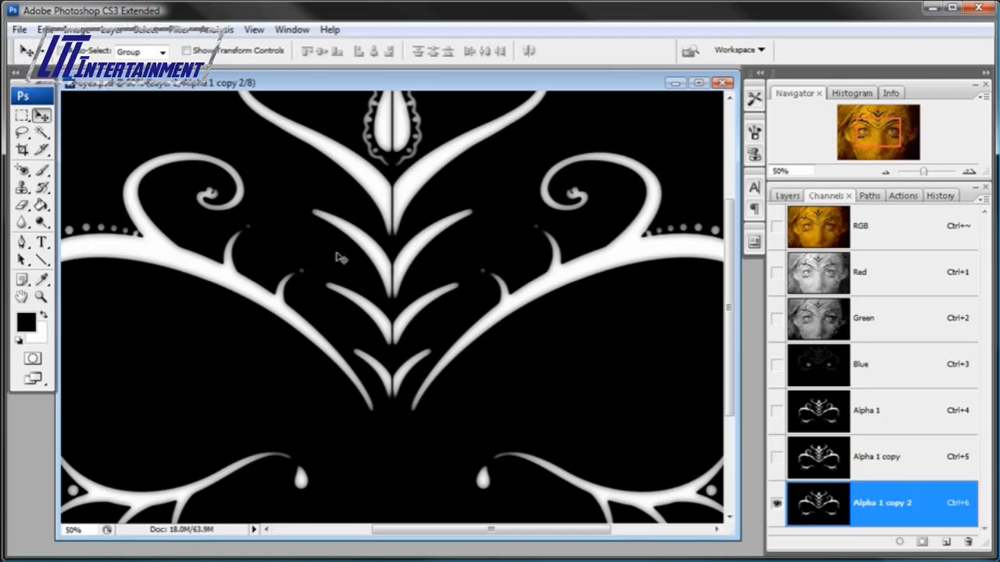
Return to the RGB composite in the layer view and hide the Layer 2 ornament.
{"action": "left_click", "coordinate": [886, 236]}
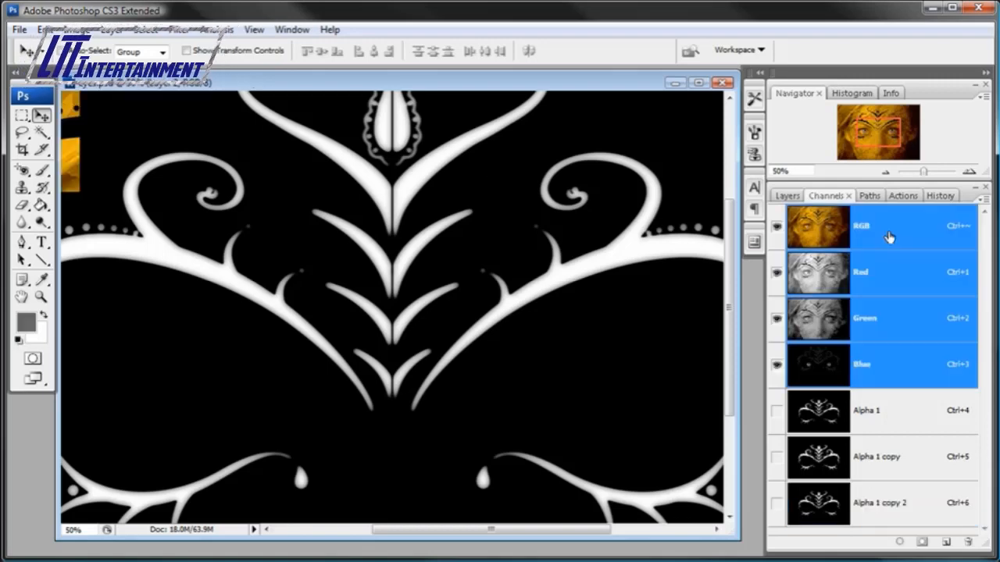
{"action": "left_click", "coordinate": [787, 197]}
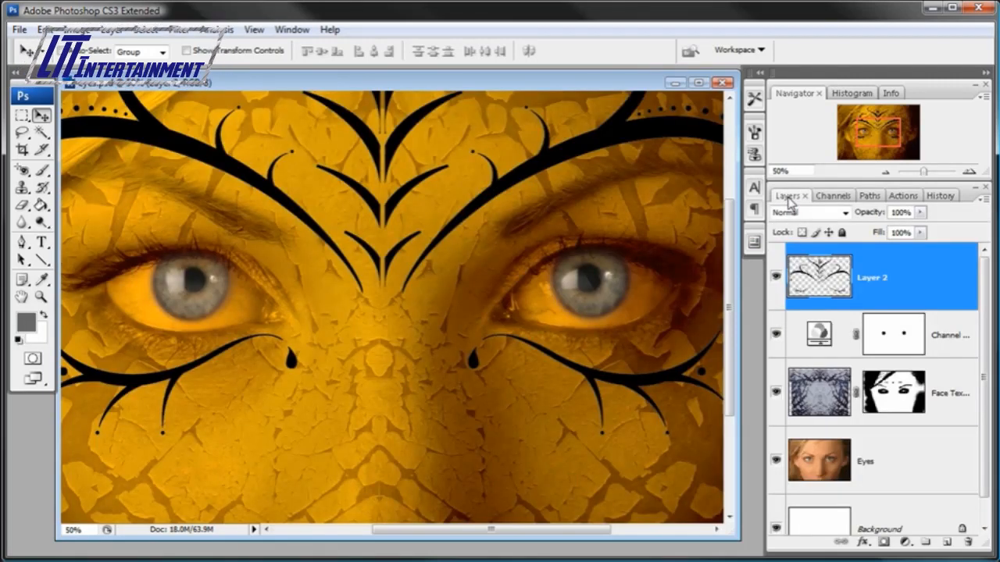
{"action": "left_click", "coordinate": [776, 278]}
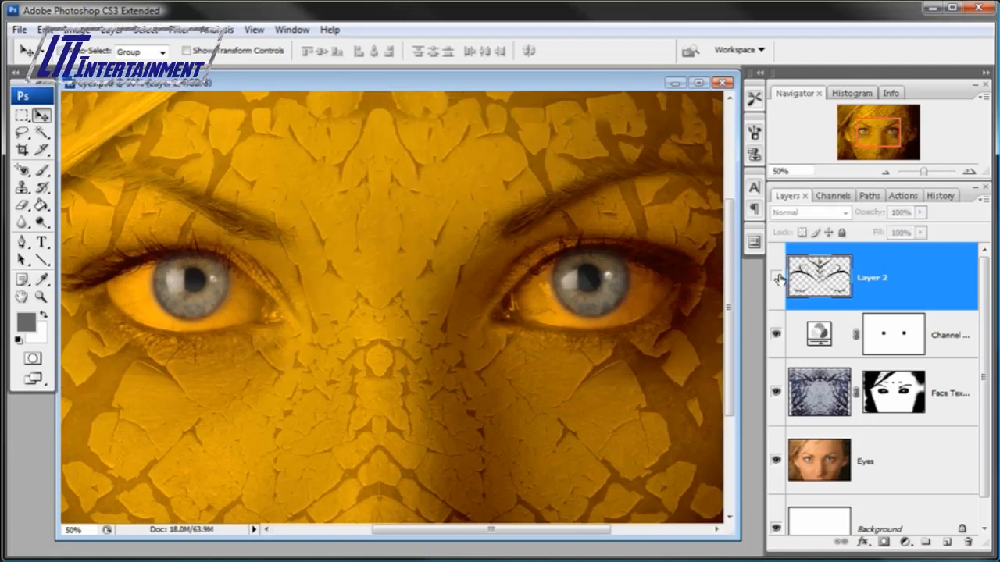
Add a new layer above Layer 2 and fill it with the grey colour 999999 using the Paint Bucket.
{"action": "left_click", "coordinate": [945, 542]}
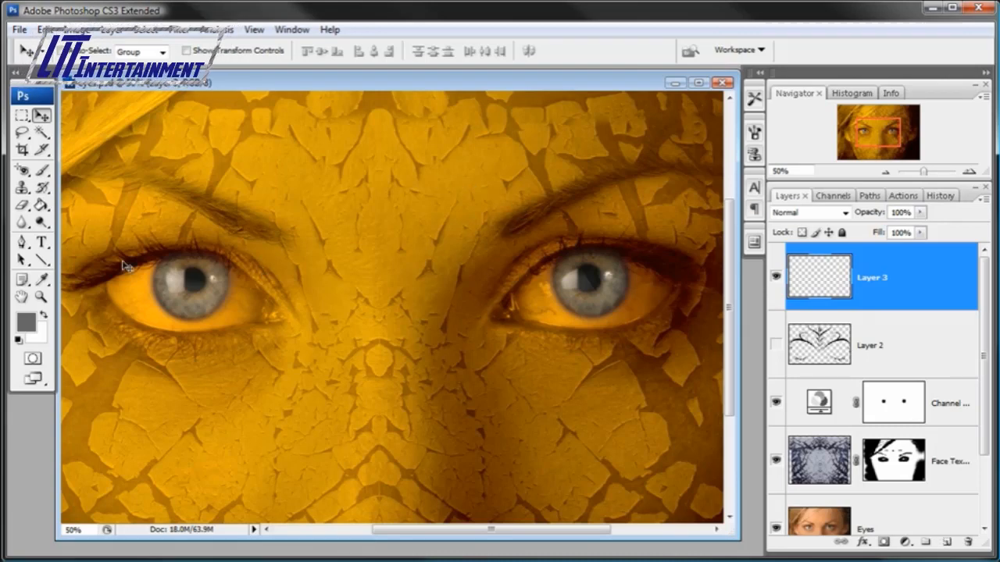
{"action": "left_click", "coordinate": [43, 279]}
{"action": "left_click", "coordinate": [25, 322]}
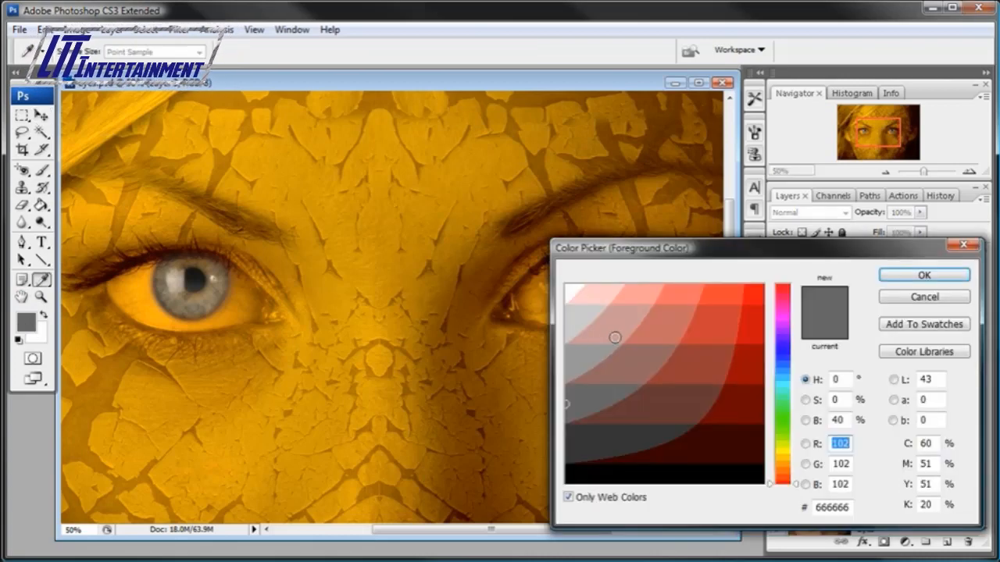
{"action": "left_click", "coordinate": [573, 368]}
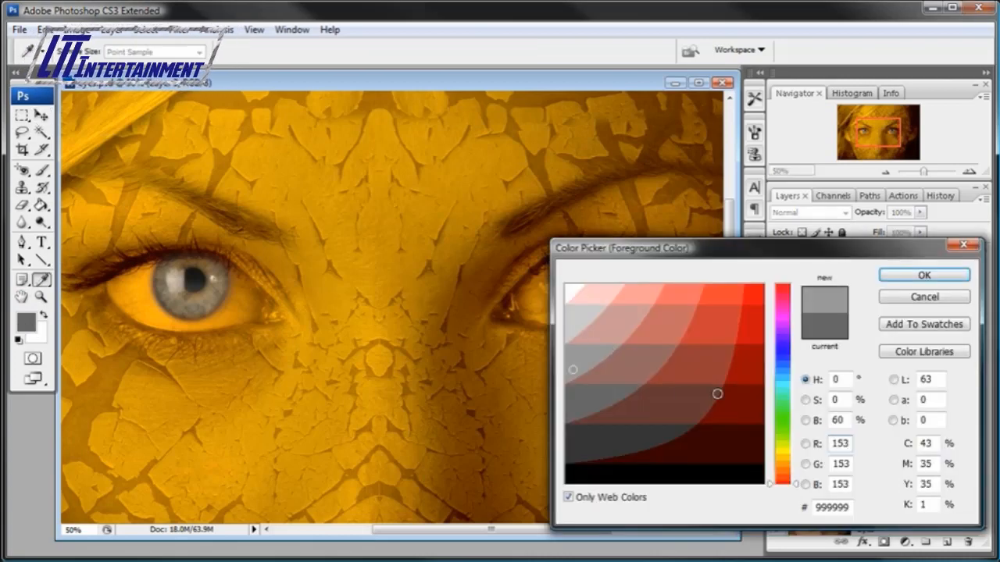
{"action": "left_click", "coordinate": [943, 275]}
{"action": "key", "text": "v"}
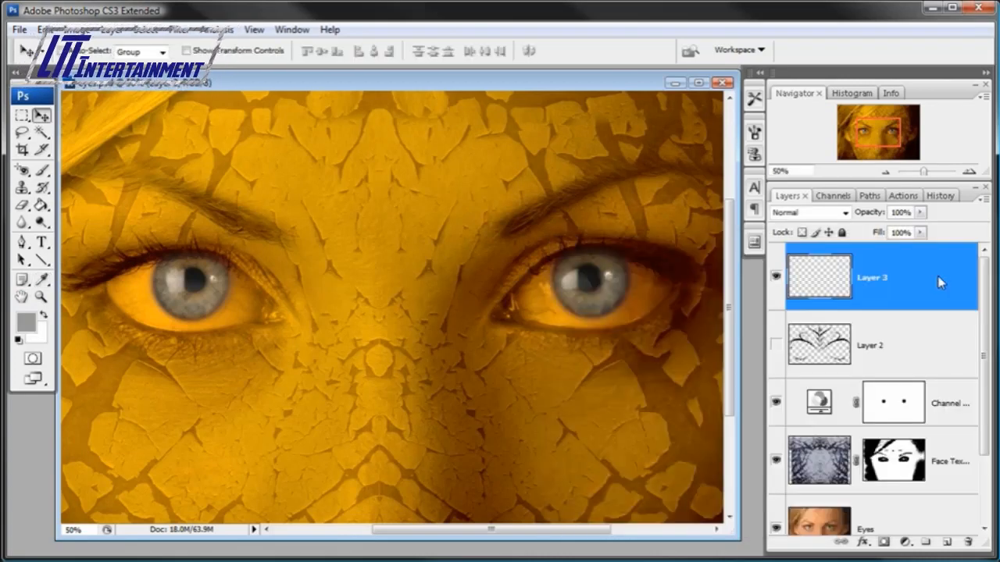
{"action": "left_click", "coordinate": [42, 205]}
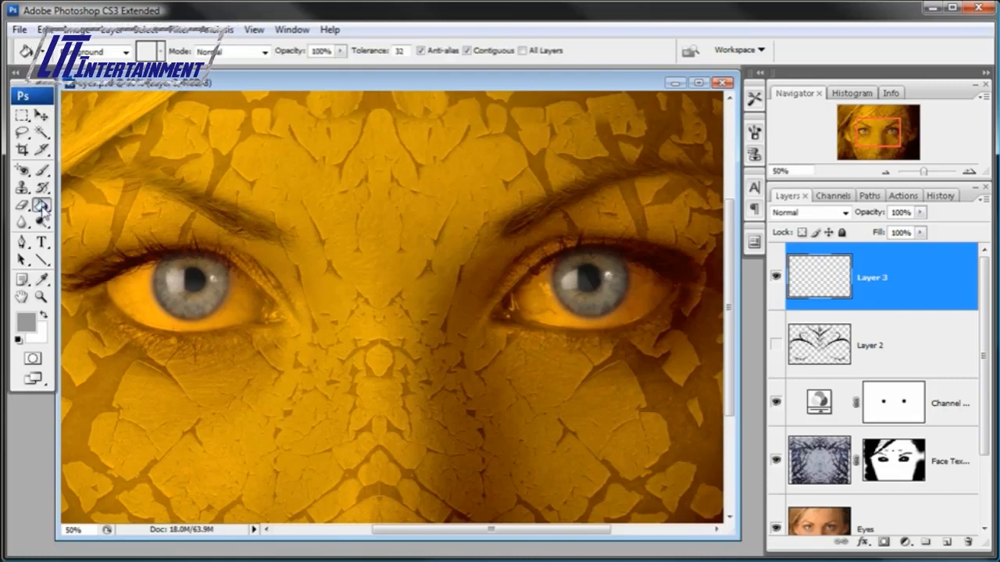
{"action": "left_click", "coordinate": [306, 213]}
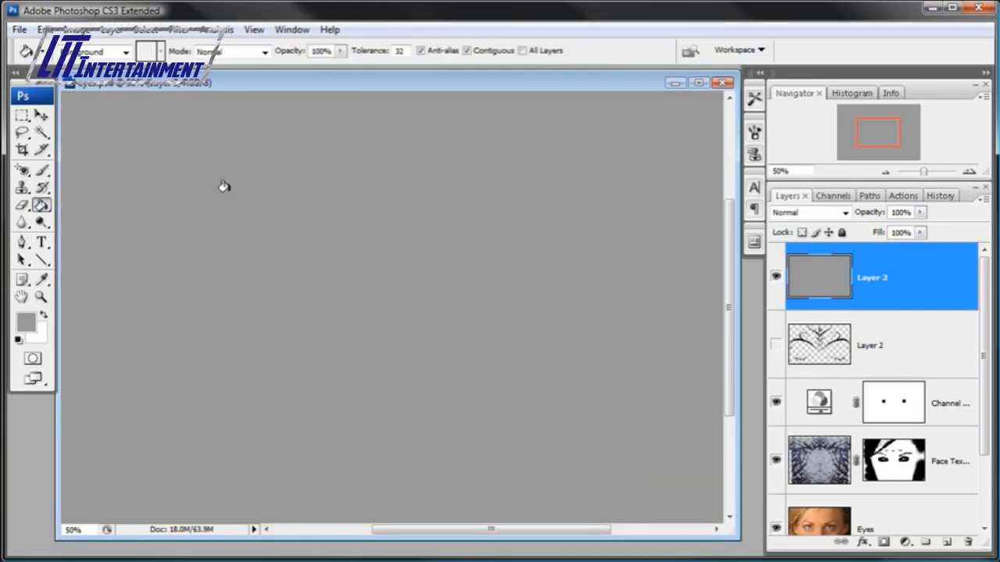
Open Lighting Effects for grey Layer 3 with an Omni light at intensity 17 and Alpha 1 copy 2 as the texture channel.
{"action": "key", "text": "ctrl+minus"}
{"action": "key", "text": "ctrl+minus"}
{"action": "key", "text": "v"}
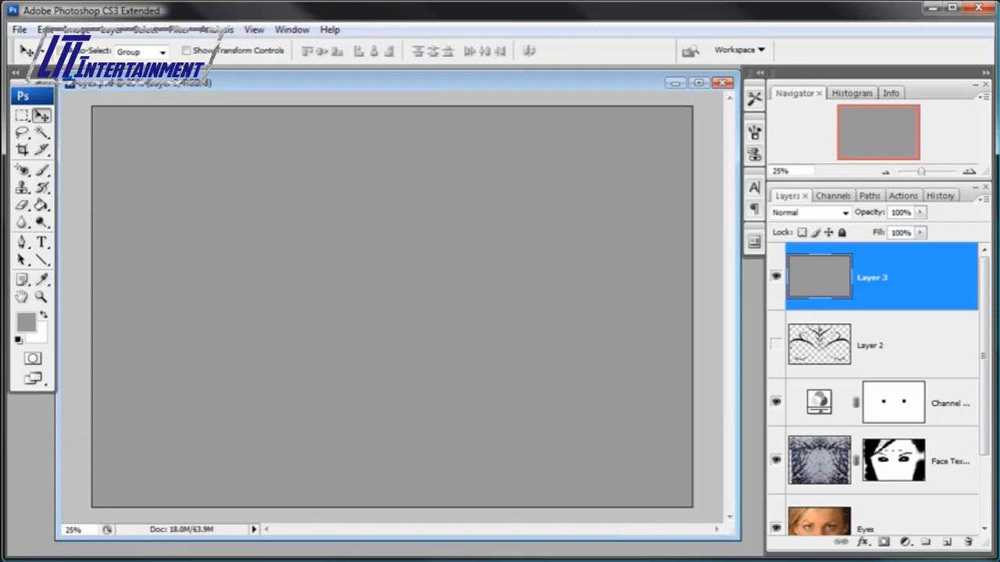
{"action": "left_click", "coordinate": [171, 32]}
{"action": "mouse_move", "coordinate": [301, 263]}
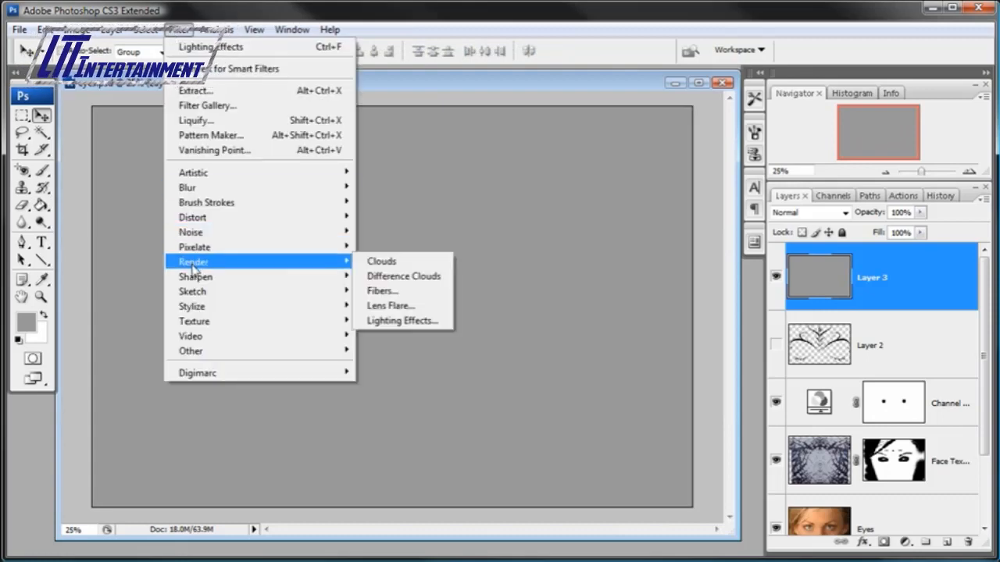
{"action": "left_click", "coordinate": [409, 321]}
{"action": "left_click_drag", "start_coordinate": [472, 32], "coordinate": [419, 134]}
{"action": "left_click", "coordinate": [501, 203]}
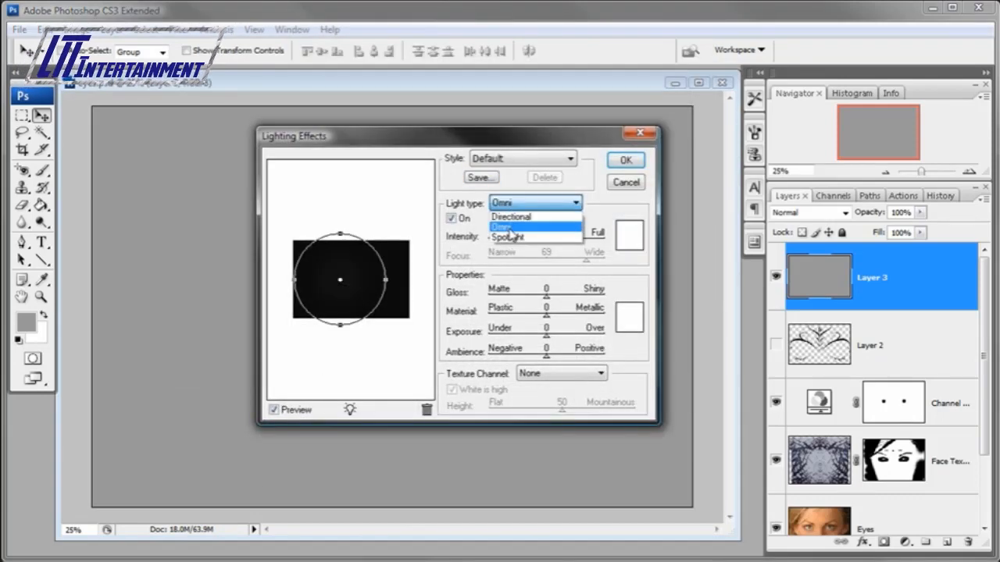
{"action": "left_click", "coordinate": [508, 182]}
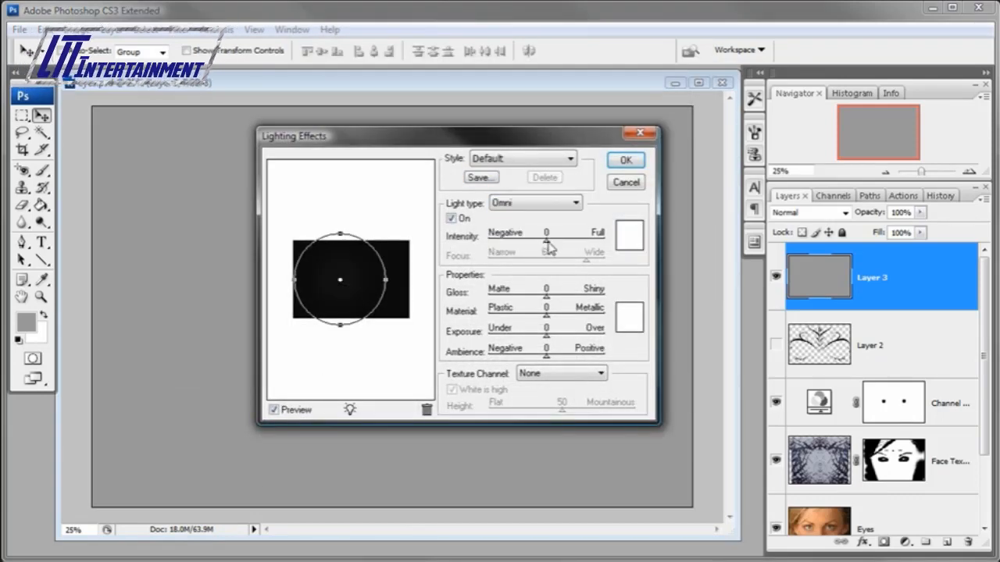
{"action": "left_click_drag", "start_coordinate": [547, 242], "coordinate": [557, 247]}
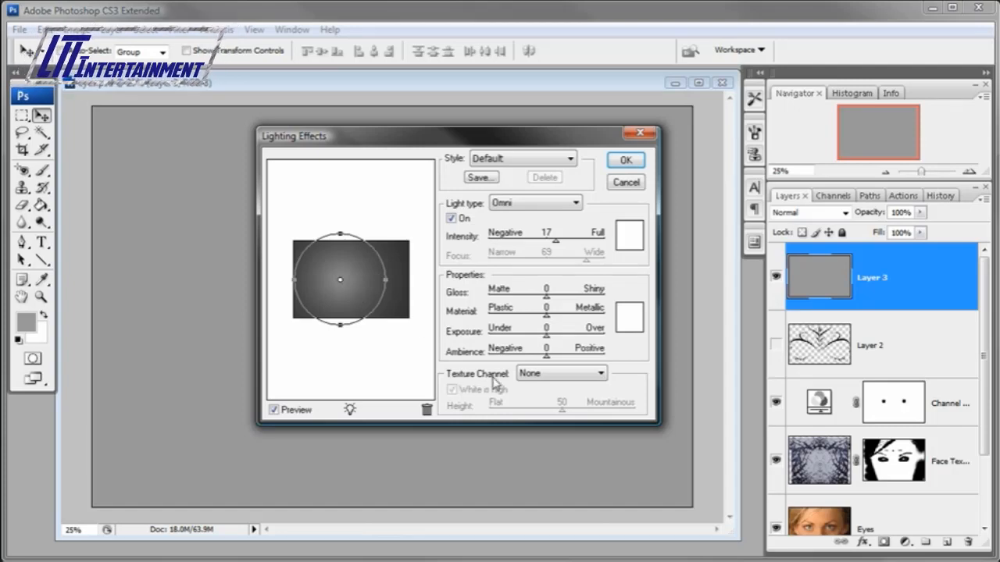
{"action": "left_click", "coordinate": [569, 376]}
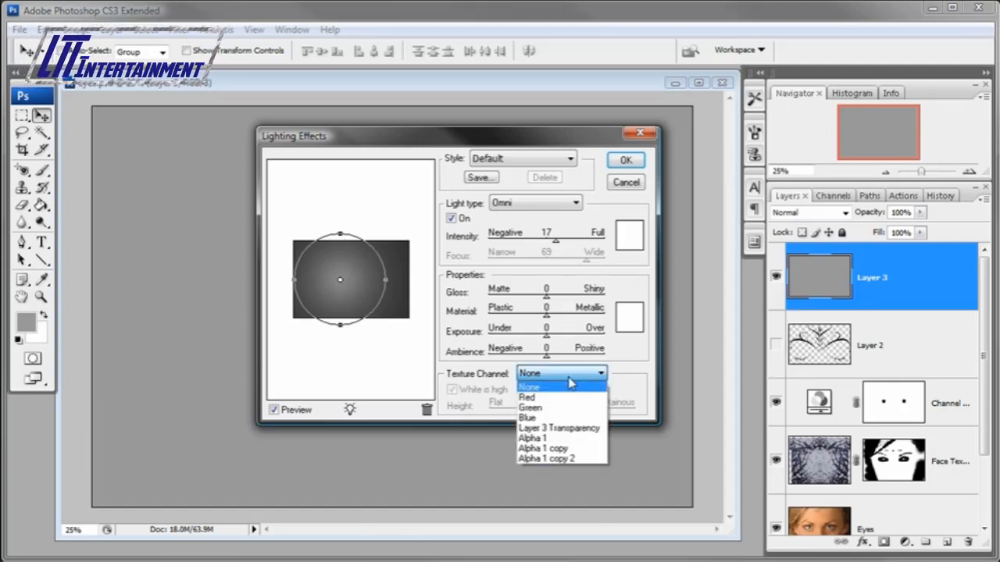
{"action": "left_click", "coordinate": [570, 459]}
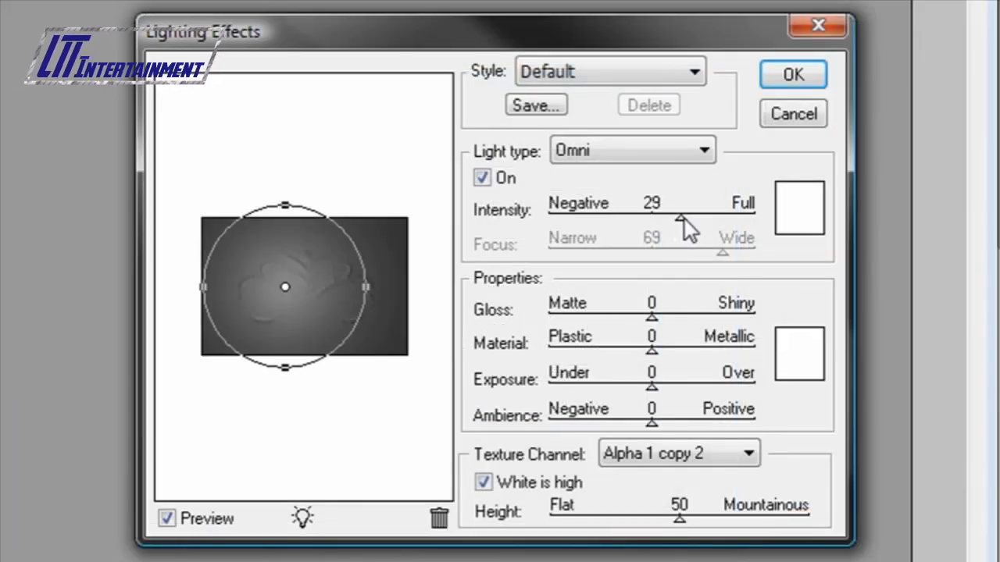
Set the Omni light's intensity to 29 and place the light slightly left of the ornament's centre.
{"action": "left_click_drag", "start_coordinate": [684, 218], "coordinate": [687, 219]}
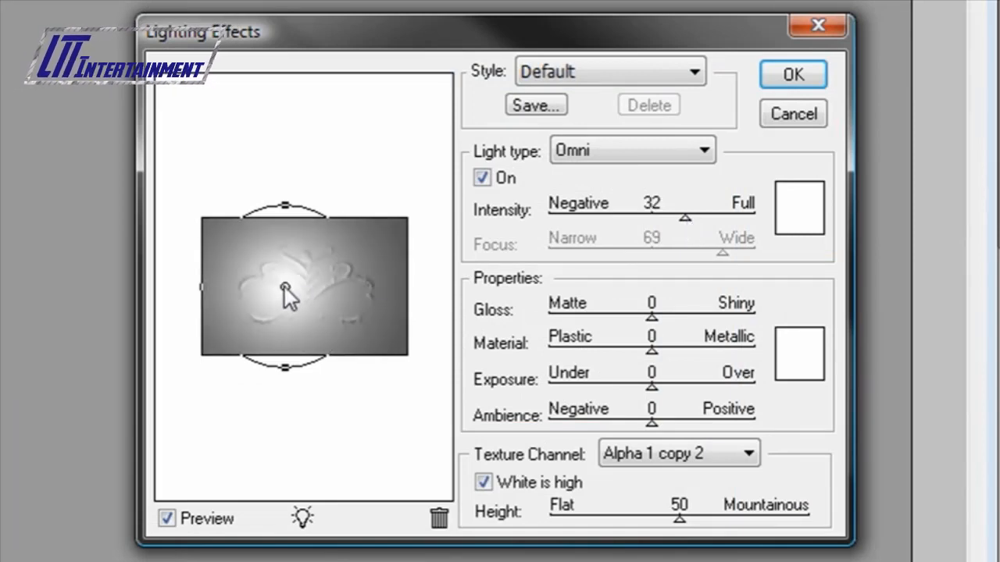
{"action": "left_click_drag", "start_coordinate": [285, 288], "coordinate": [307, 290]}
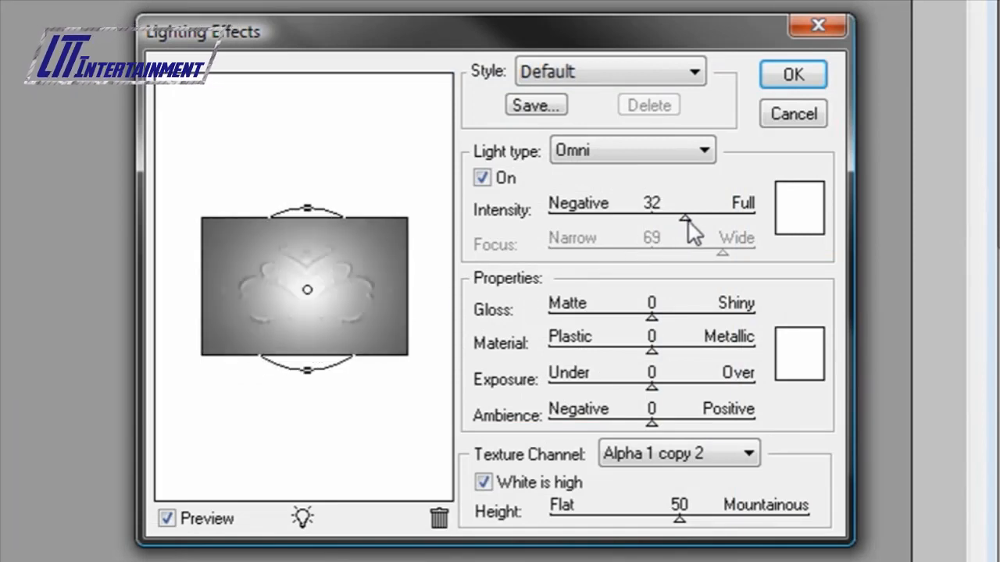
{"action": "left_click_drag", "start_coordinate": [688, 221], "coordinate": [684, 221]}
{"action": "left_click_drag", "start_coordinate": [307, 290], "coordinate": [292, 290]}
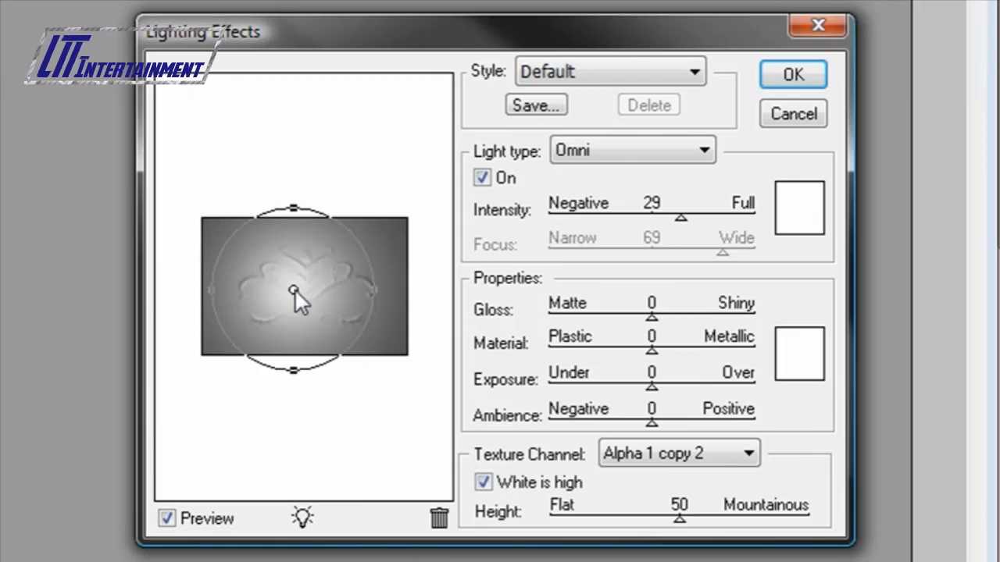
{"action": "left_click_drag", "start_coordinate": [294, 288], "coordinate": [286, 291]}
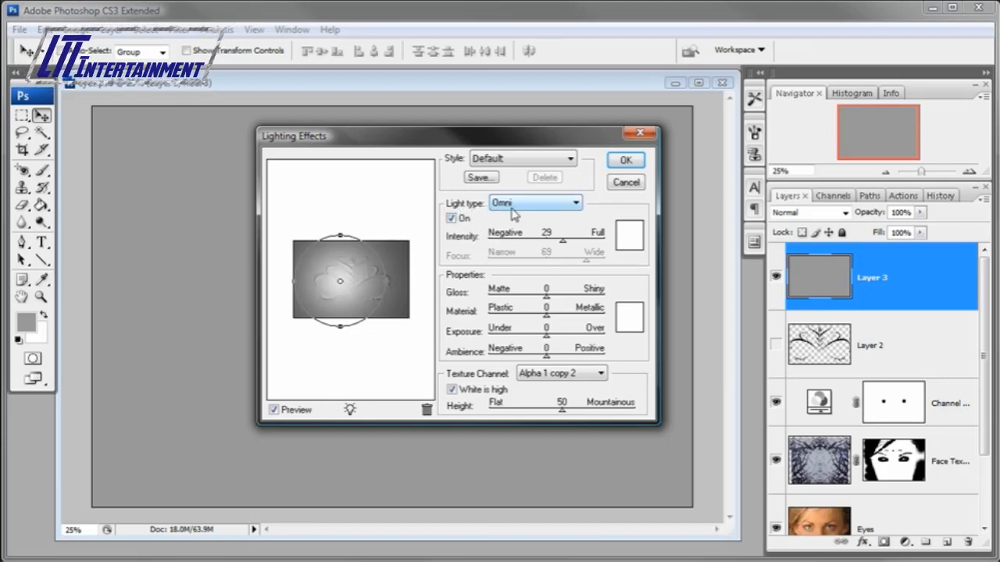
Set the light's colour to golden yellow ffcc00, picked from web-safe colours.
{"action": "left_click", "coordinate": [627, 244]}
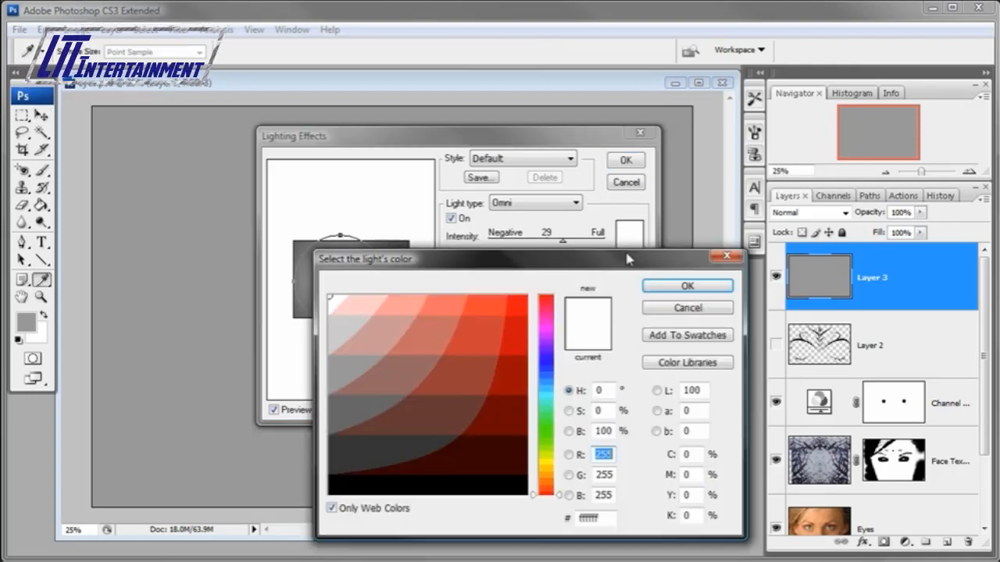
{"action": "left_click_drag", "start_coordinate": [570, 271], "coordinate": [615, 246]}
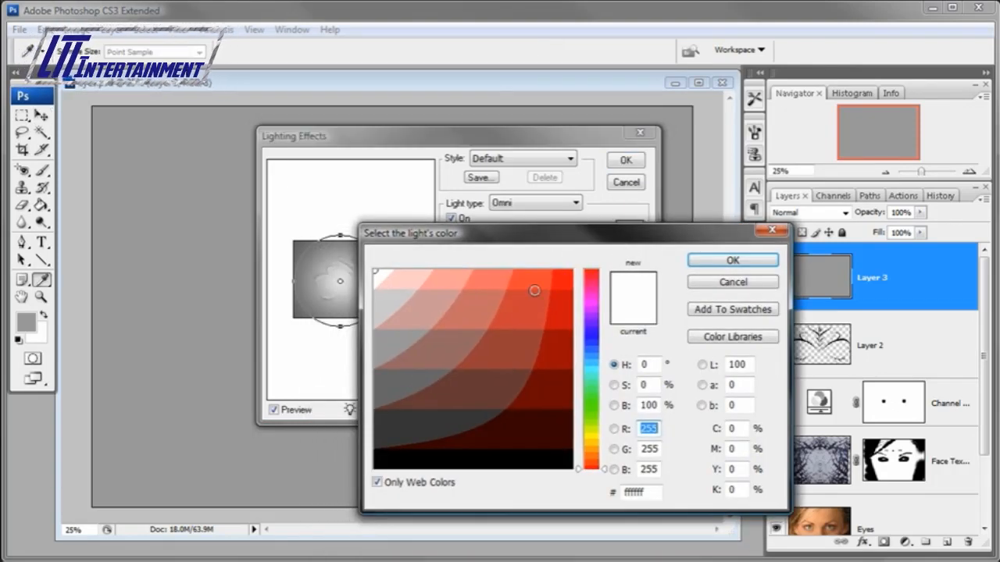
{"action": "left_click", "coordinate": [378, 483]}
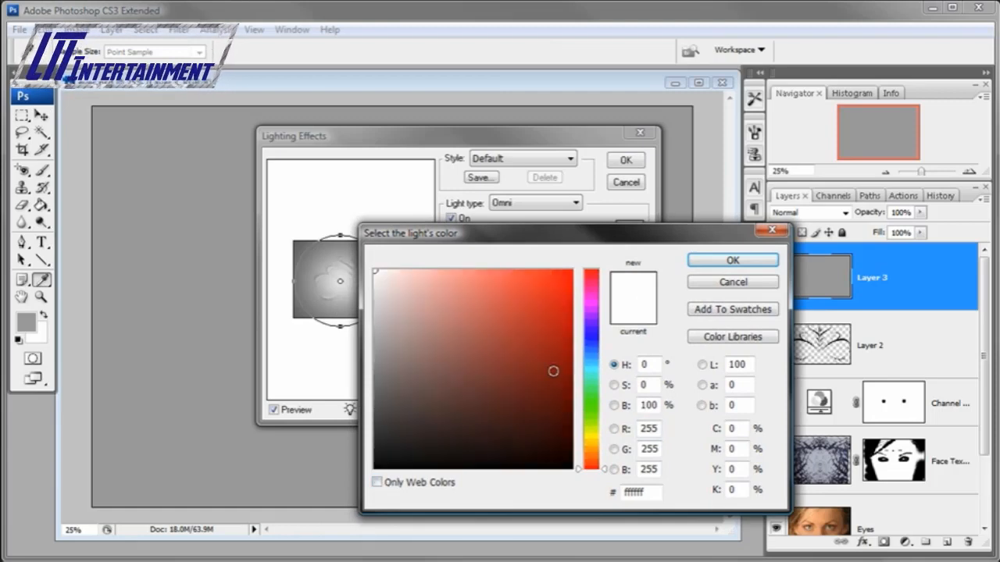
{"action": "left_click", "coordinate": [378, 483]}
{"action": "left_click", "coordinate": [594, 444]}
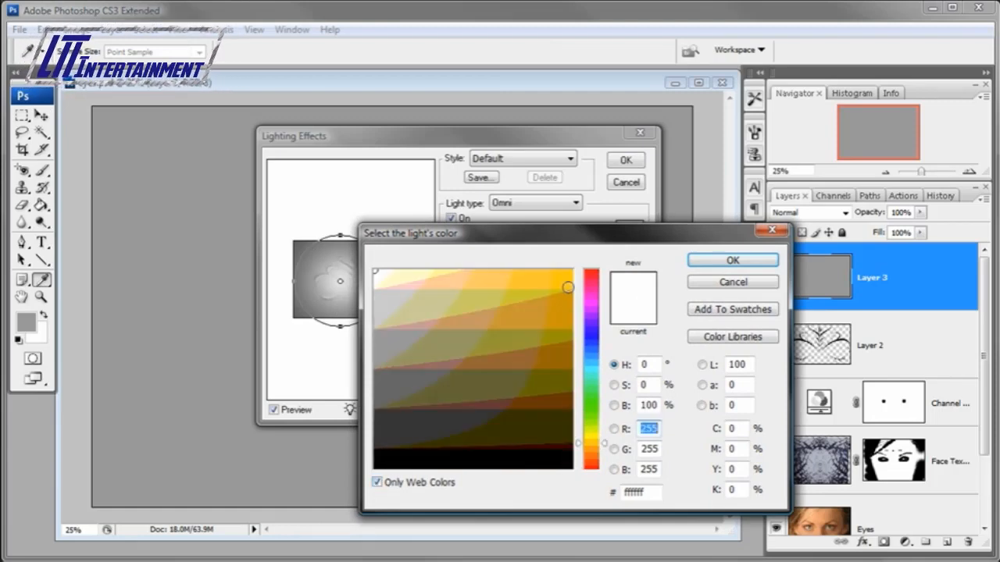
{"action": "left_click", "coordinate": [568, 273]}
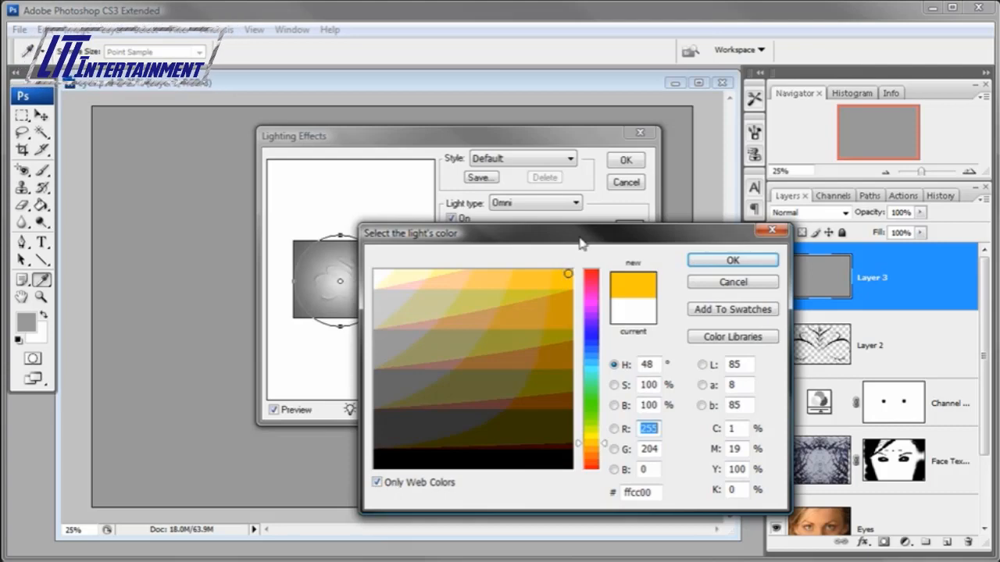
{"action": "left_click_drag", "start_coordinate": [580, 235], "coordinate": [565, 259]}
{"action": "left_click", "coordinate": [699, 290]}
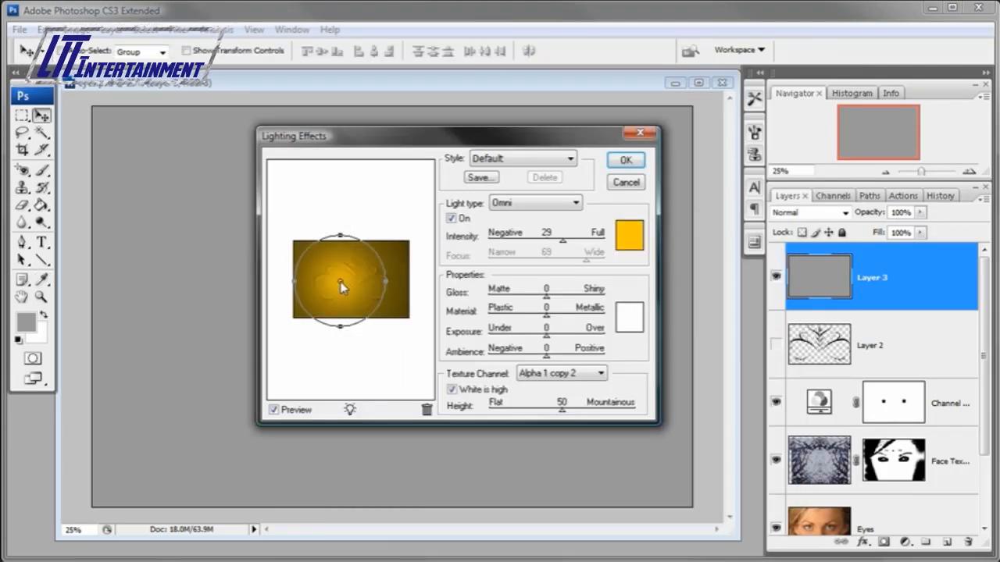
Raise the golden light slightly, set its intensity to 34, and set Gloss and Material to 100.
{"action": "left_click_drag", "start_coordinate": [340, 282], "coordinate": [342, 278]}
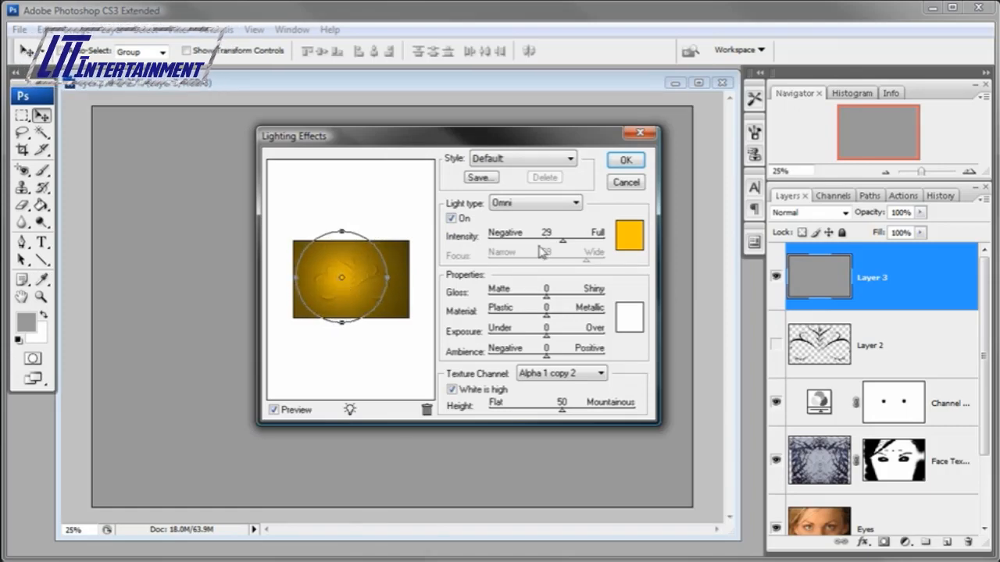
{"action": "left_click_drag", "start_coordinate": [562, 240], "coordinate": [569, 247]}
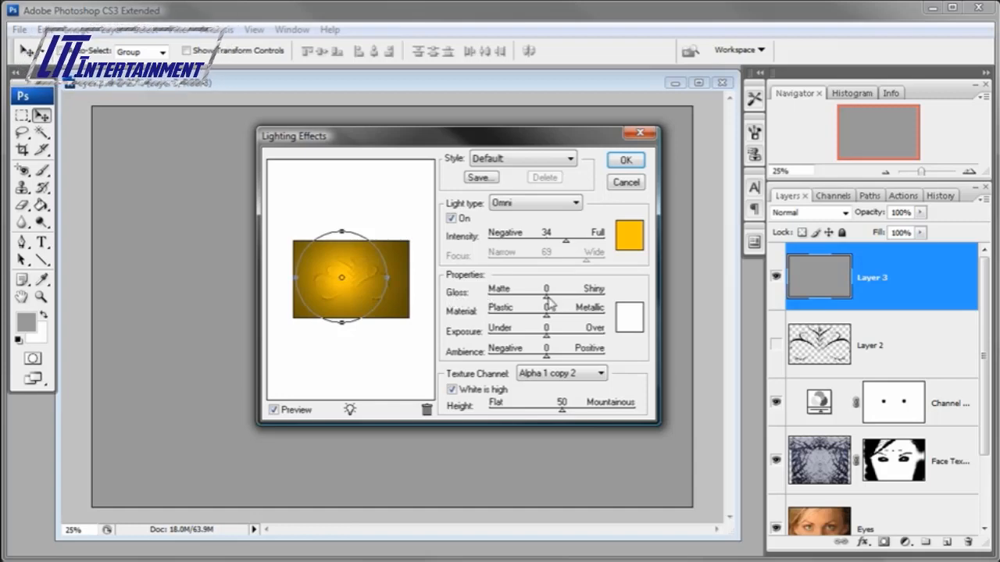
{"action": "left_click_drag", "start_coordinate": [547, 299], "coordinate": [605, 300]}
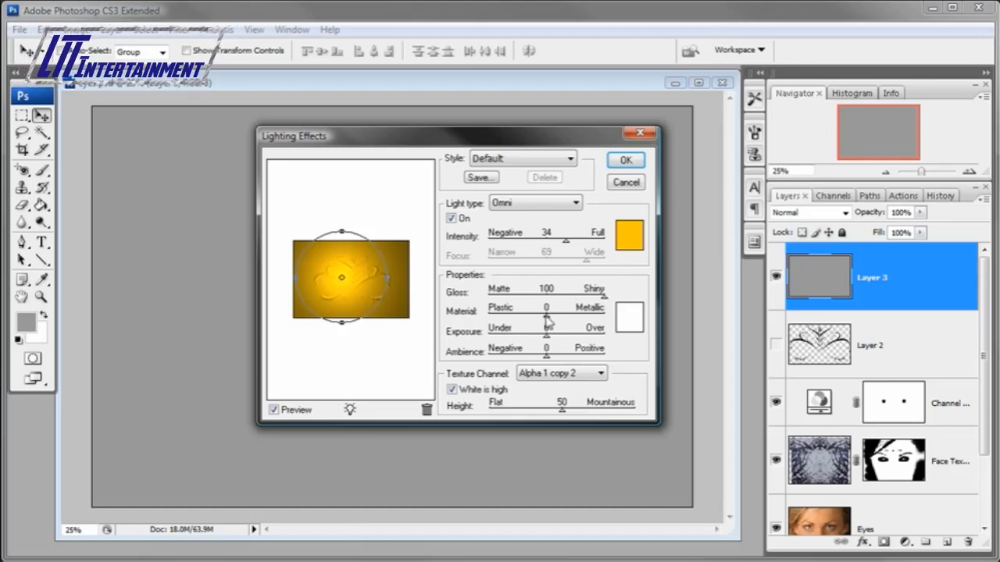
{"action": "left_click_drag", "start_coordinate": [547, 321], "coordinate": [610, 322]}
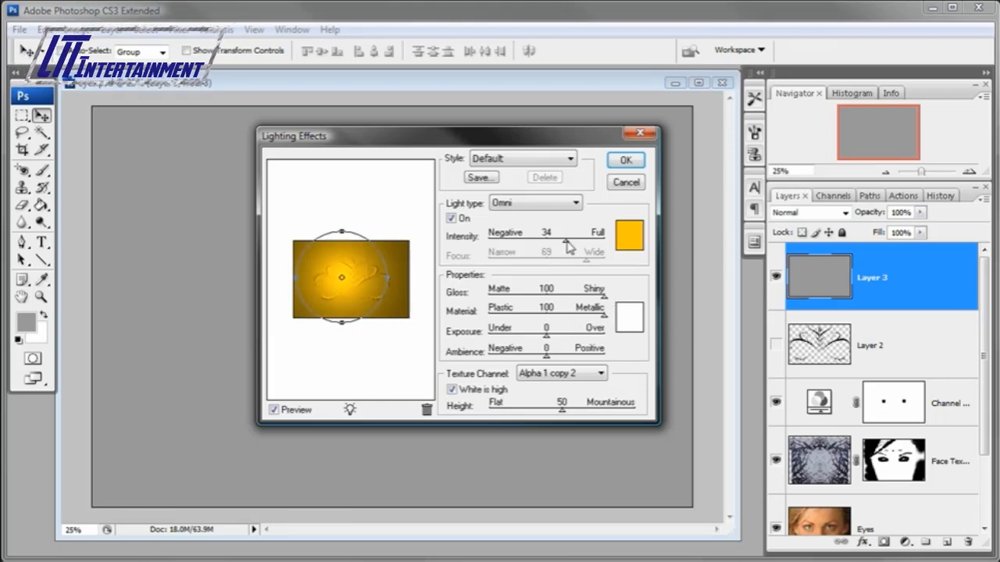
Shift the light slightly further left, fine-tune its intensity to 34, and apply the lighting to Layer 3.
{"action": "left_click_drag", "start_coordinate": [570, 247], "coordinate": [557, 244]}
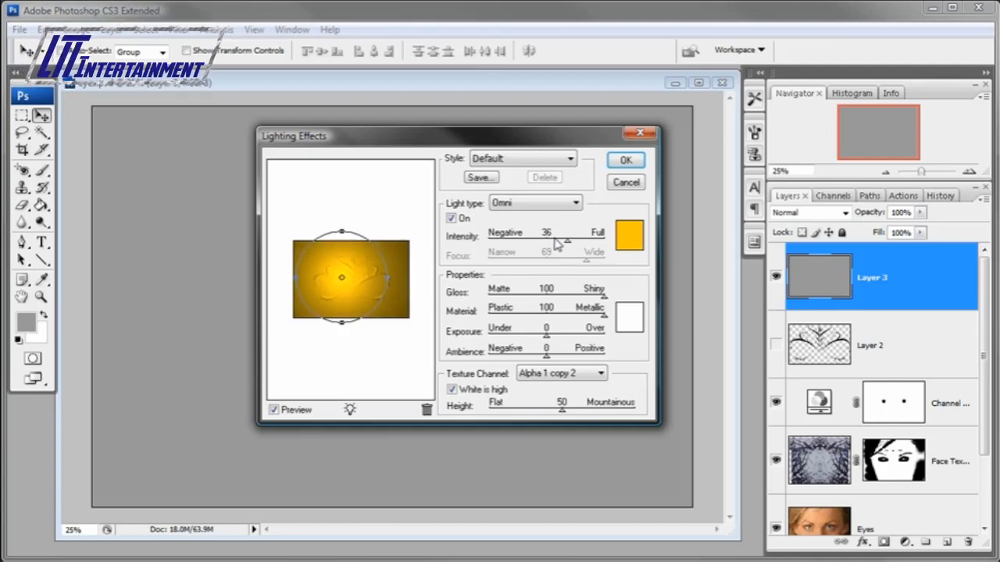
{"action": "left_click", "coordinate": [339, 277]}
{"action": "left_click_drag", "start_coordinate": [338, 278], "coordinate": [338, 278]}
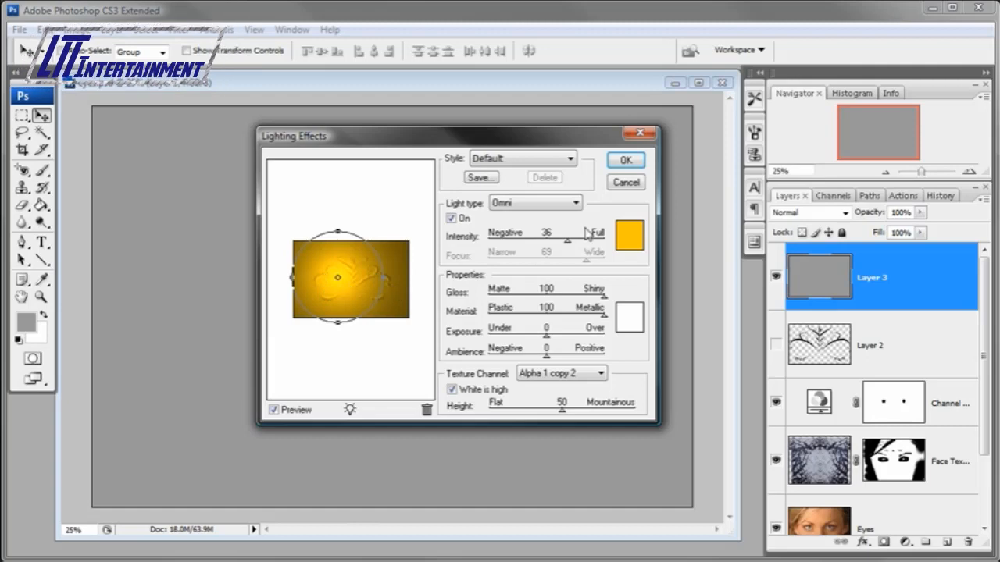
{"action": "left_click_drag", "start_coordinate": [569, 241], "coordinate": [568, 243]}
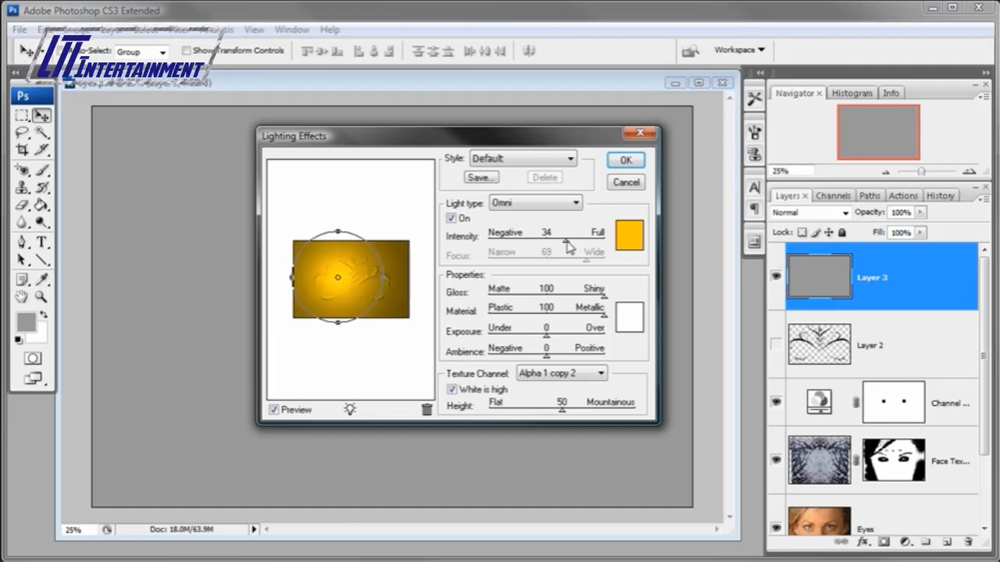
{"action": "left_click", "coordinate": [625, 160]}
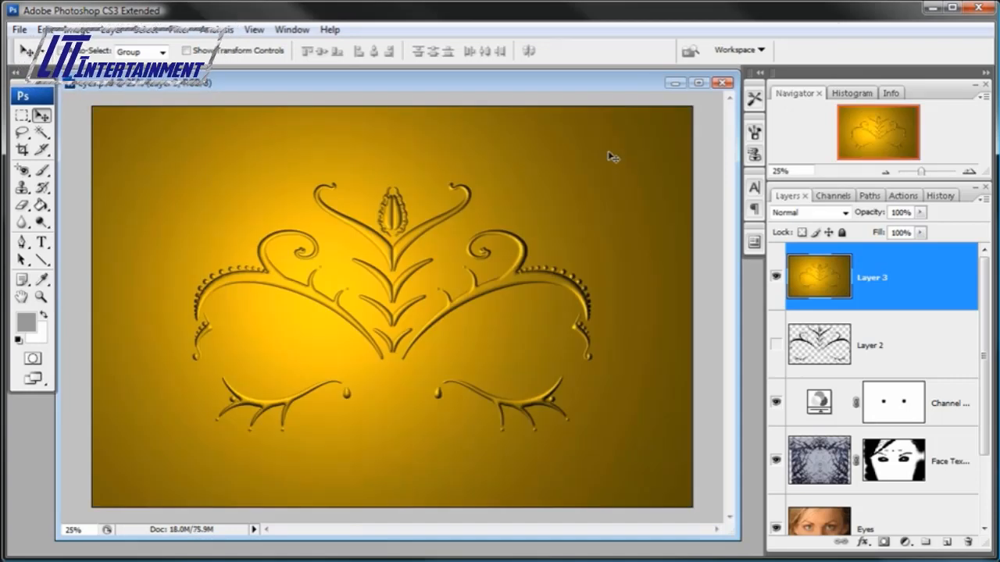
Refill Layer 3 with grey and reapply Lighting Effects with intensity 39 and the light moved over the ornament's left half.
{"action": "key", "text": "alt+BackSpace"}
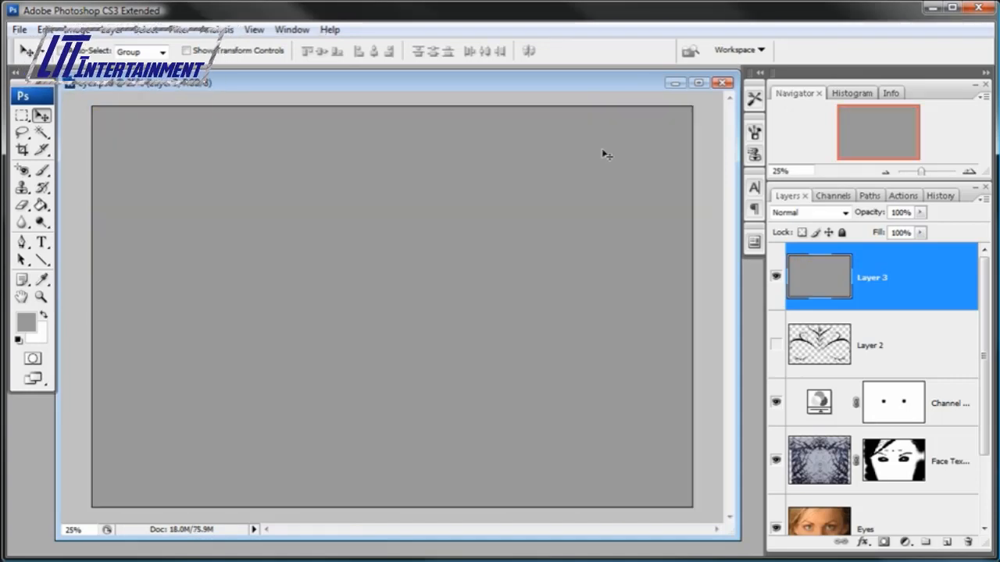
{"action": "left_click", "coordinate": [181, 31]}
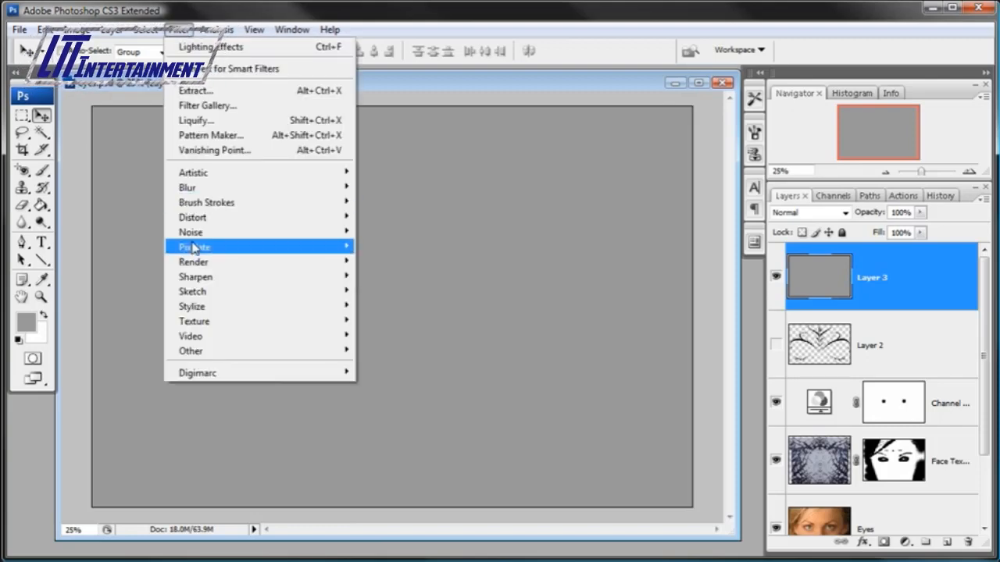
{"action": "mouse_move", "coordinate": [196, 262]}
{"action": "left_click", "coordinate": [400, 320]}
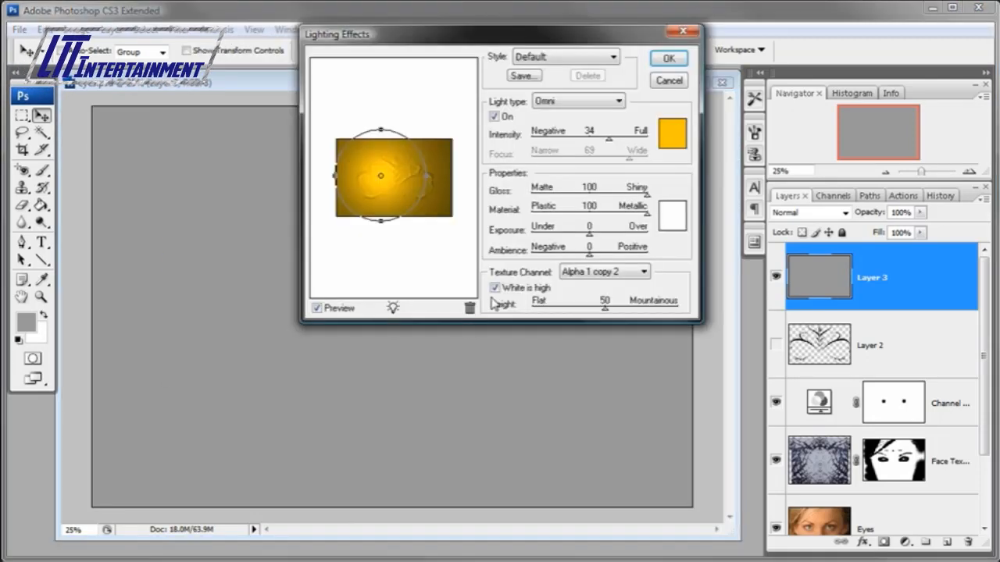
{"action": "left_click_drag", "start_coordinate": [461, 46], "coordinate": [455, 193]}
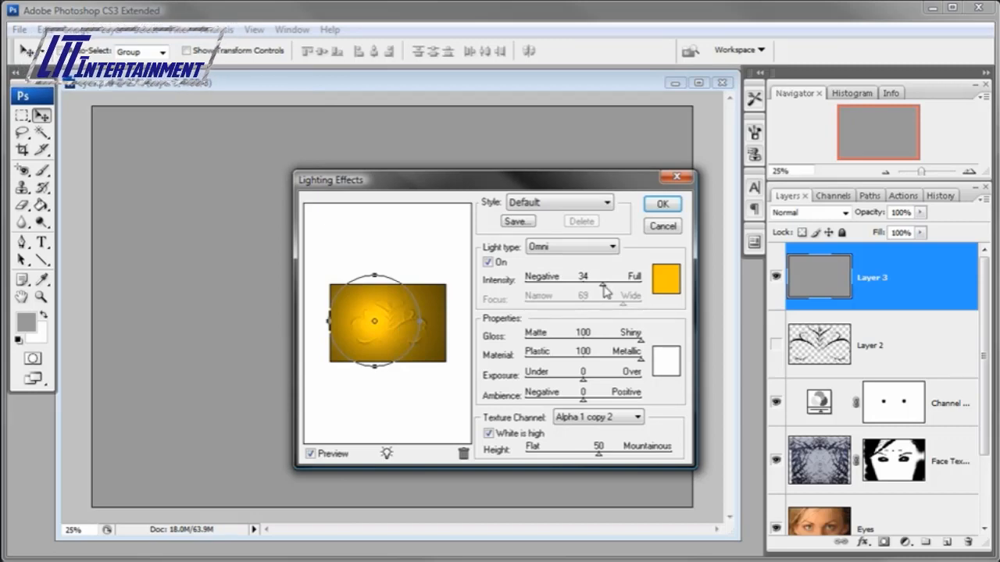
{"action": "left_click_drag", "start_coordinate": [603, 287], "coordinate": [606, 286]}
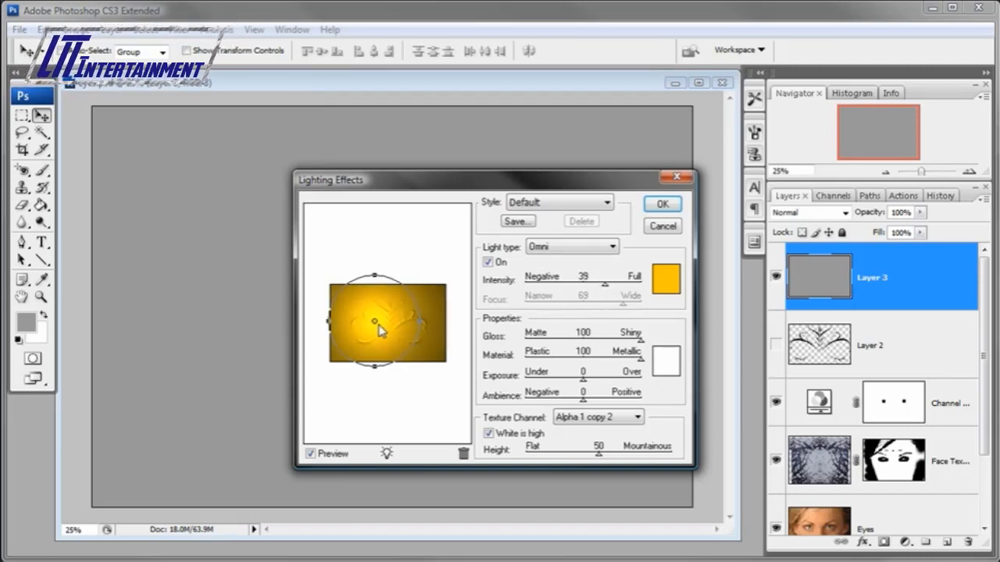
{"action": "left_click_drag", "start_coordinate": [377, 328], "coordinate": [363, 327]}
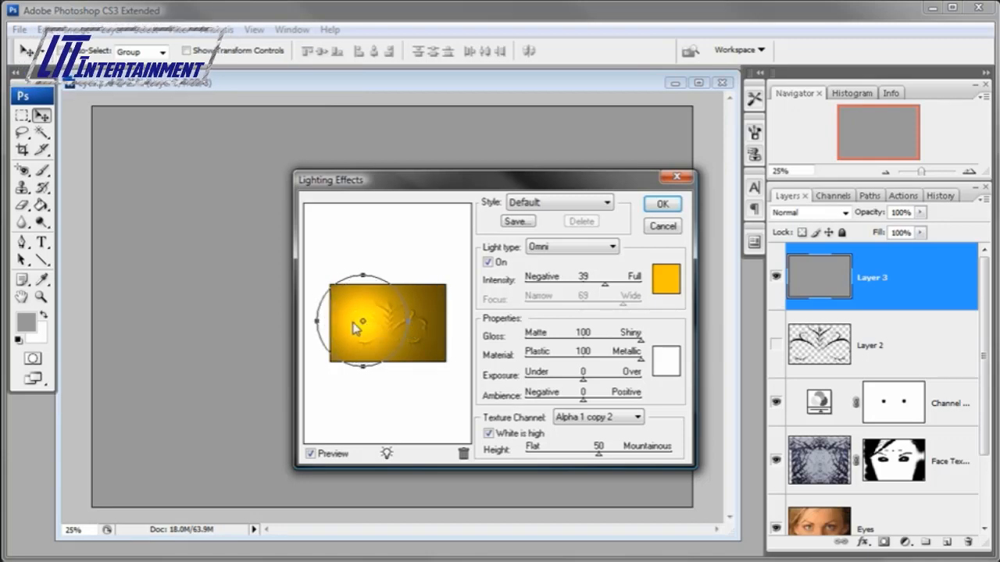
{"action": "left_click", "coordinate": [662, 205]}
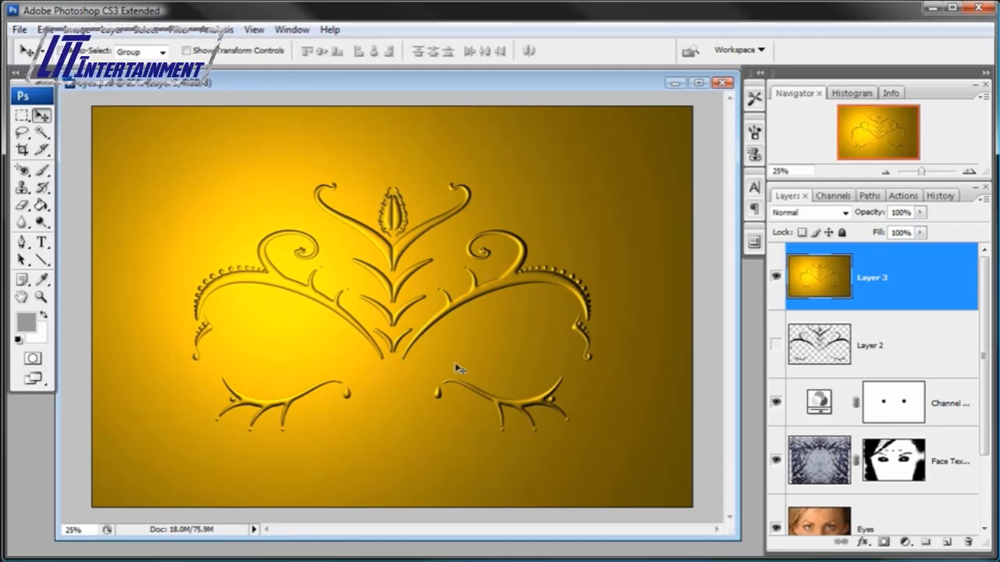
Load the Alpha 1 copy channel's ornament shape as a selection.
{"action": "left_click", "coordinate": [833, 196]}
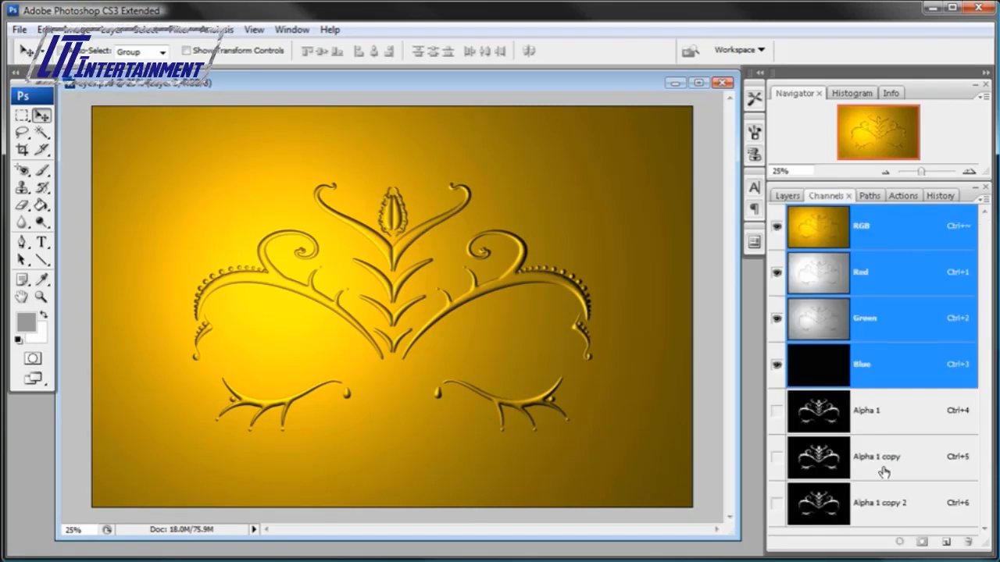
{"action": "left_click", "coordinate": [912, 478]}
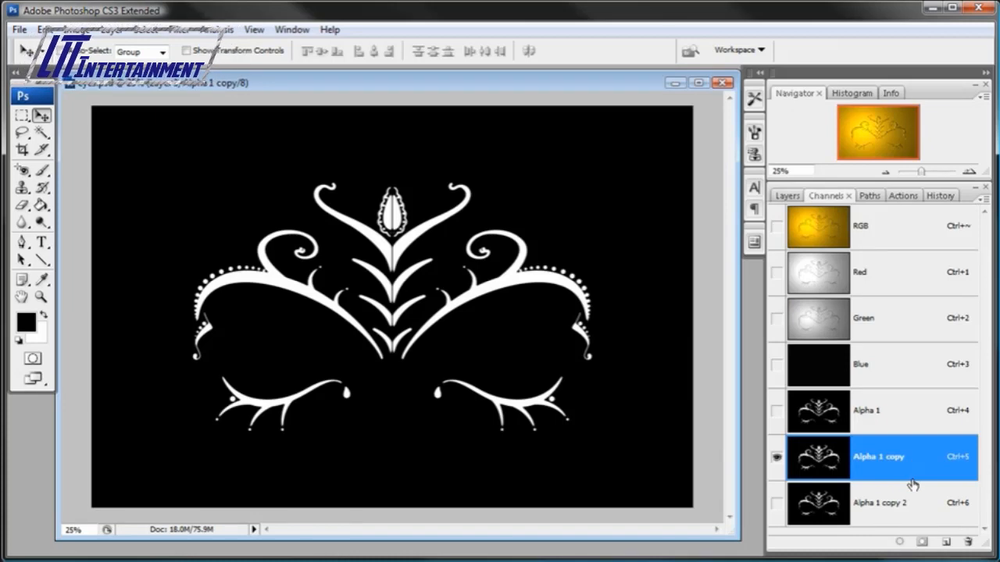
{"action": "left_click", "coordinate": [818, 461], "text": "ctrl"}
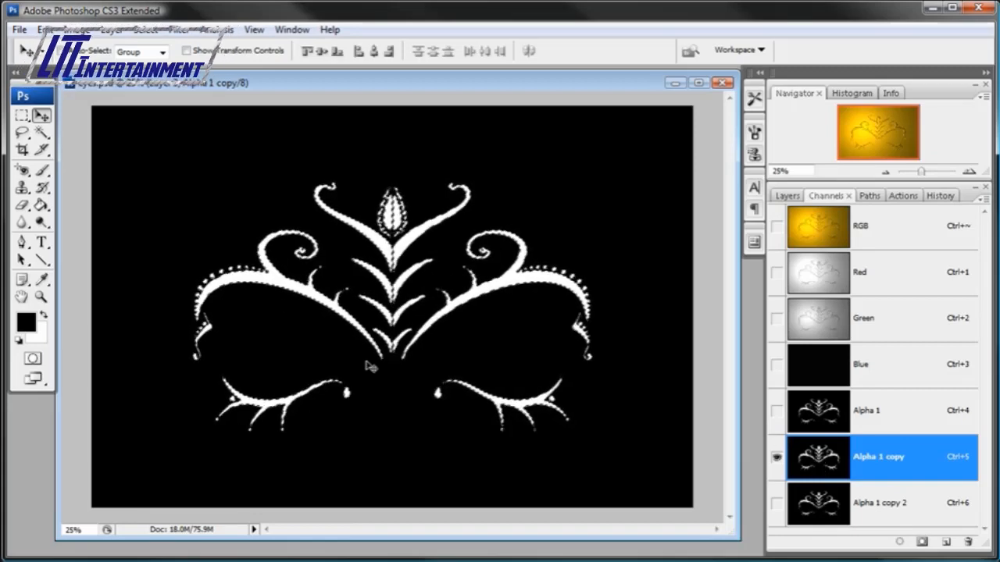
Delete everything on Layer 3 outside the loaded ornament selection, deselect, and move the golden ornament up so it frames the eyes.
{"action": "left_click", "coordinate": [902, 235]}
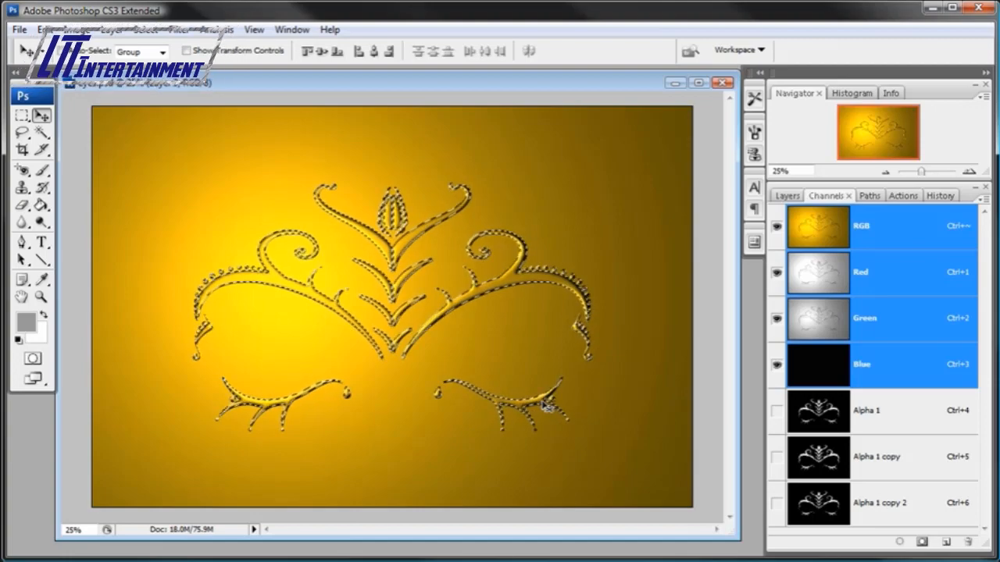
{"action": "left_click", "coordinate": [789, 196]}
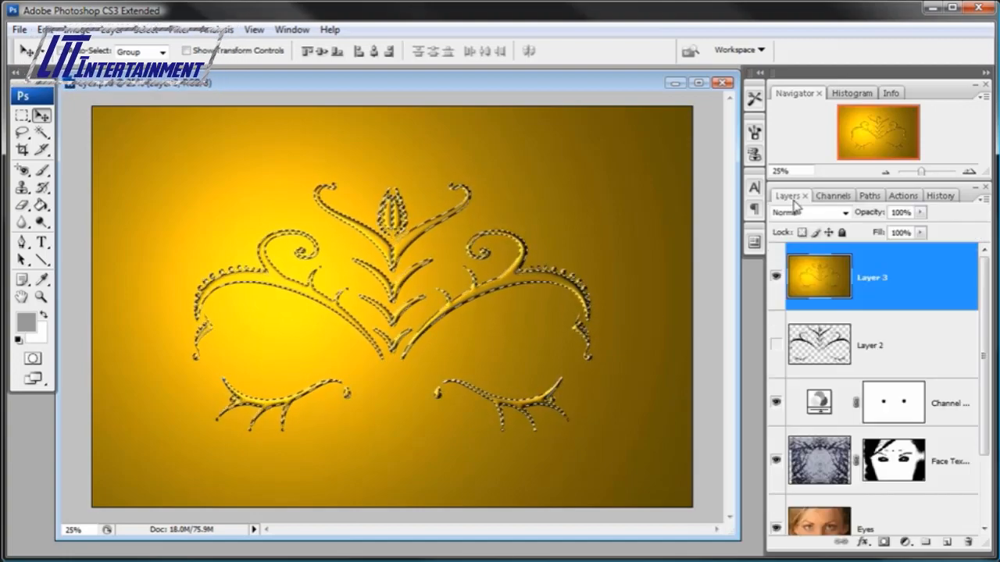
{"action": "left_click", "coordinate": [145, 30]}
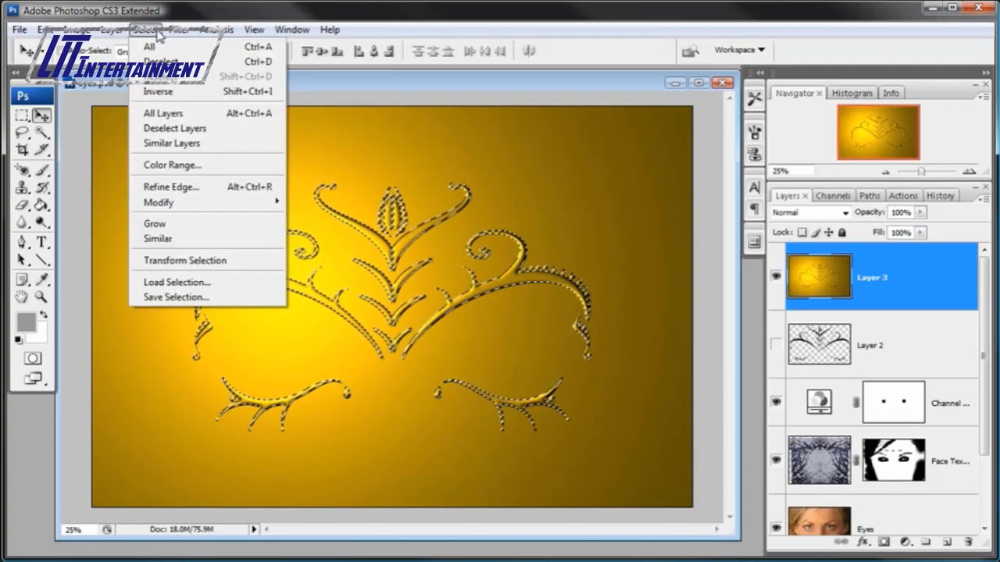
{"action": "left_click", "coordinate": [158, 91]}
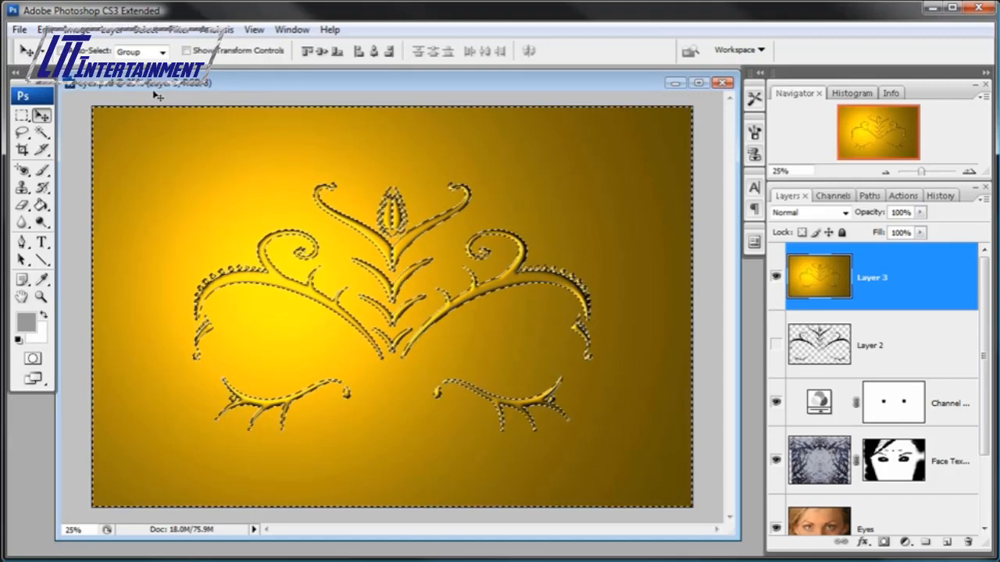
{"action": "key", "text": "Delete"}
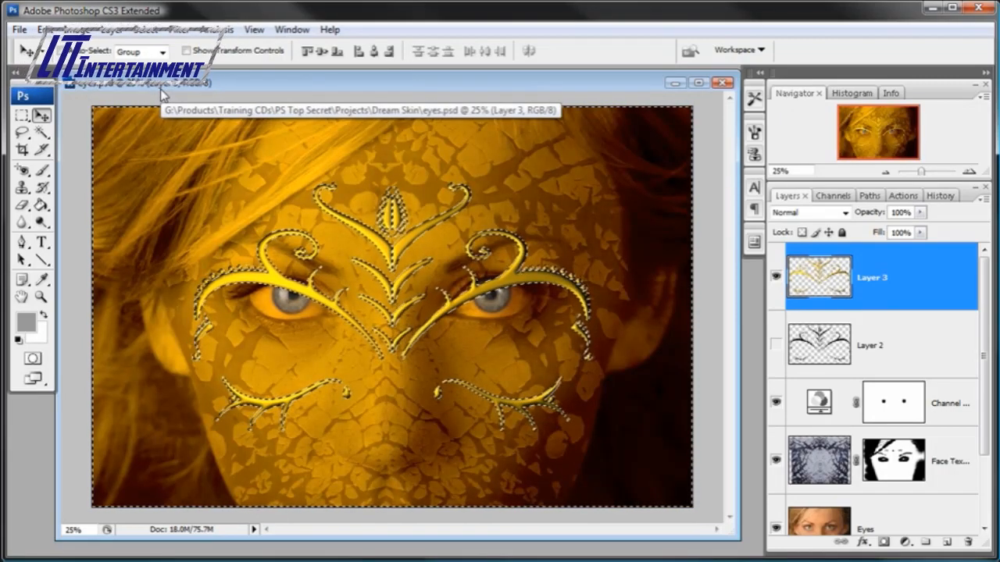
{"action": "left_click", "coordinate": [145, 30]}
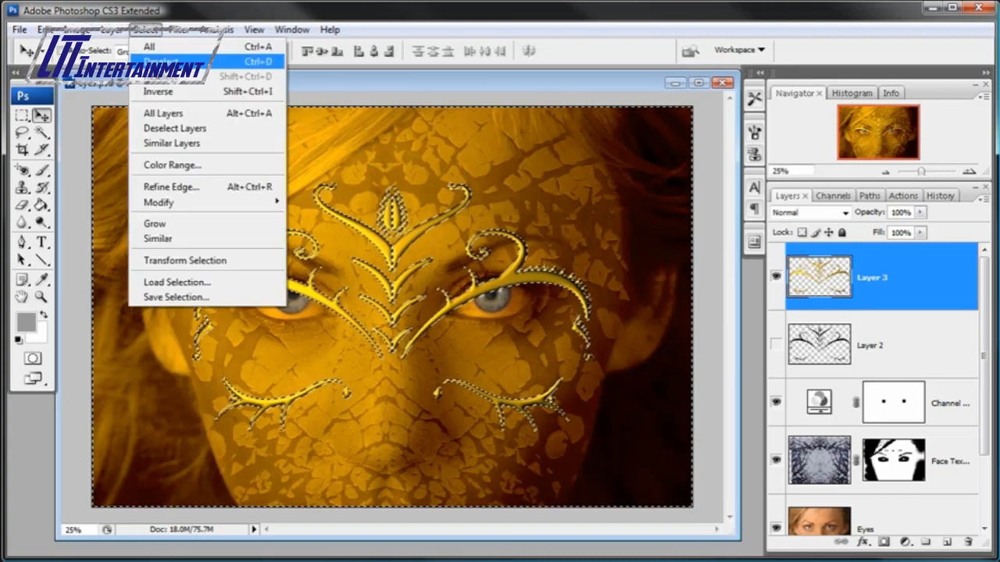
{"action": "left_click", "coordinate": [160, 57]}
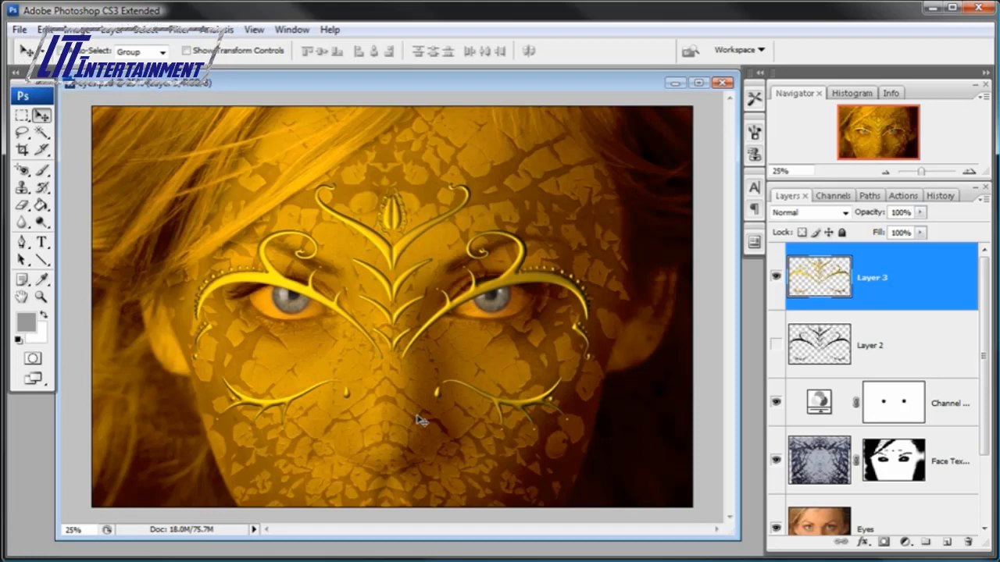
{"action": "left_click_drag", "start_coordinate": [415, 422], "coordinate": [473, 364]}
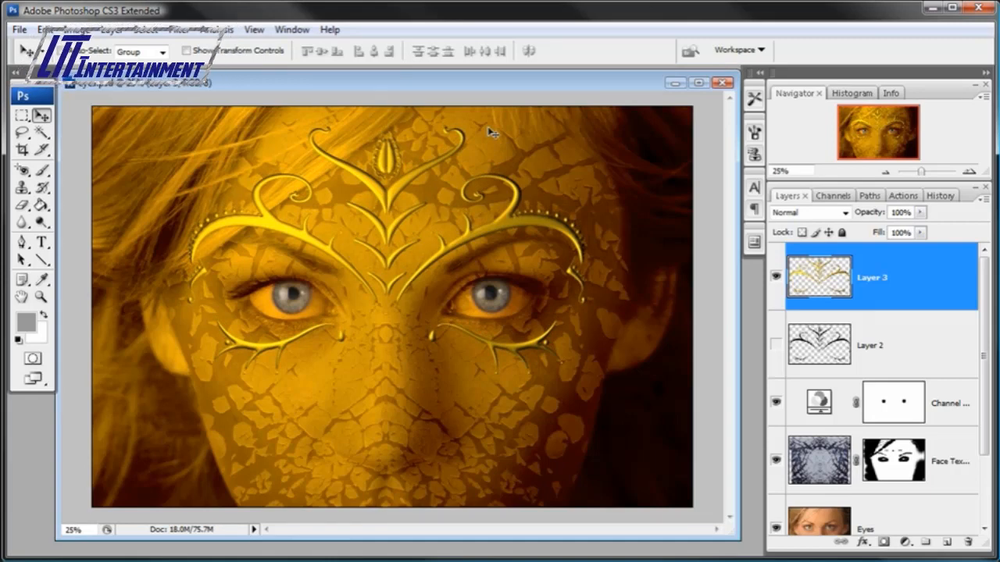
Add a drop shadow to Layer 3's ornament with 37% opacity, 12 px distance and 24 px size.
{"action": "left_click", "coordinate": [112, 30]}
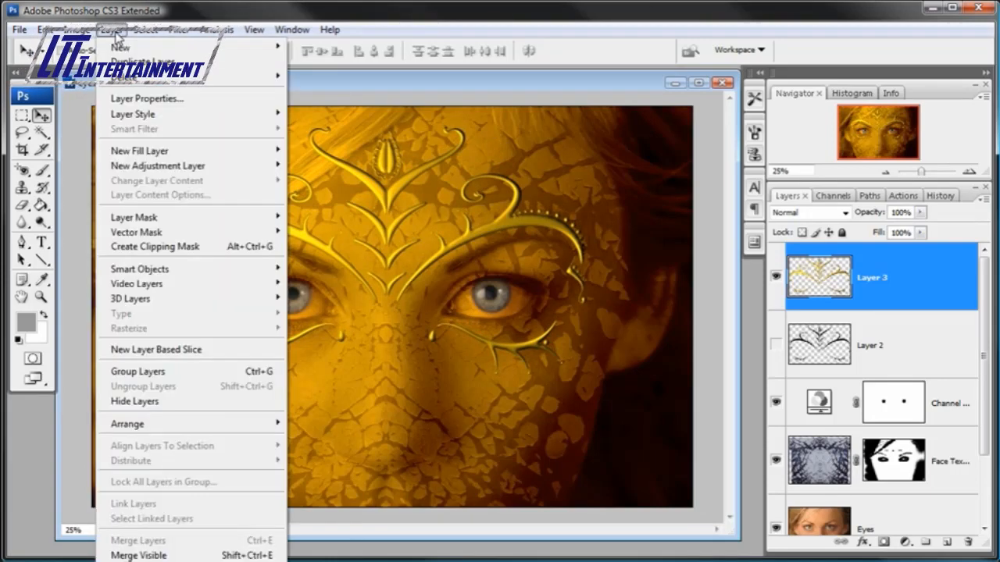
{"action": "mouse_move", "coordinate": [265, 114]}
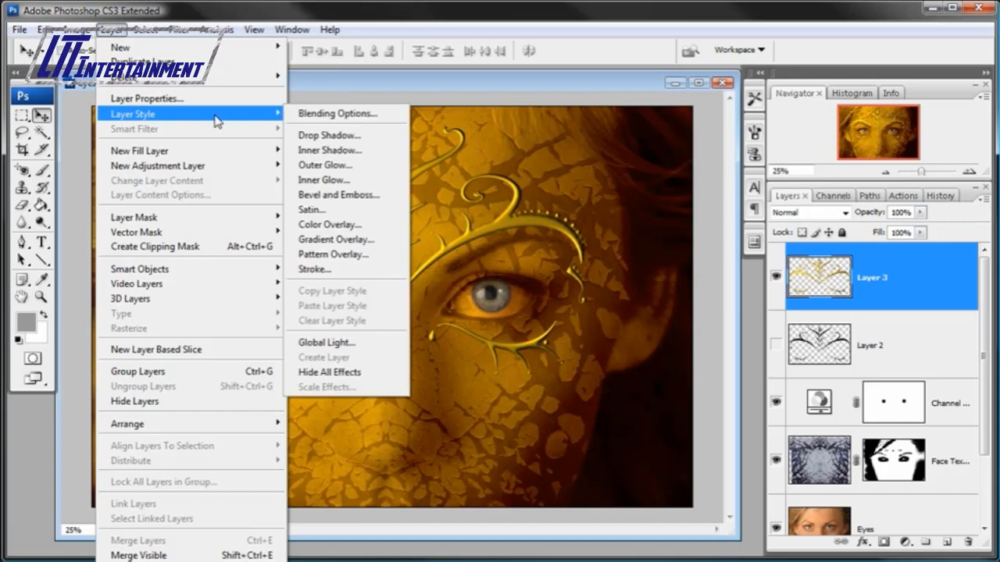
{"action": "left_click", "coordinate": [303, 135]}
{"action": "left_click_drag", "start_coordinate": [895, 191], "coordinate": [767, 200]}
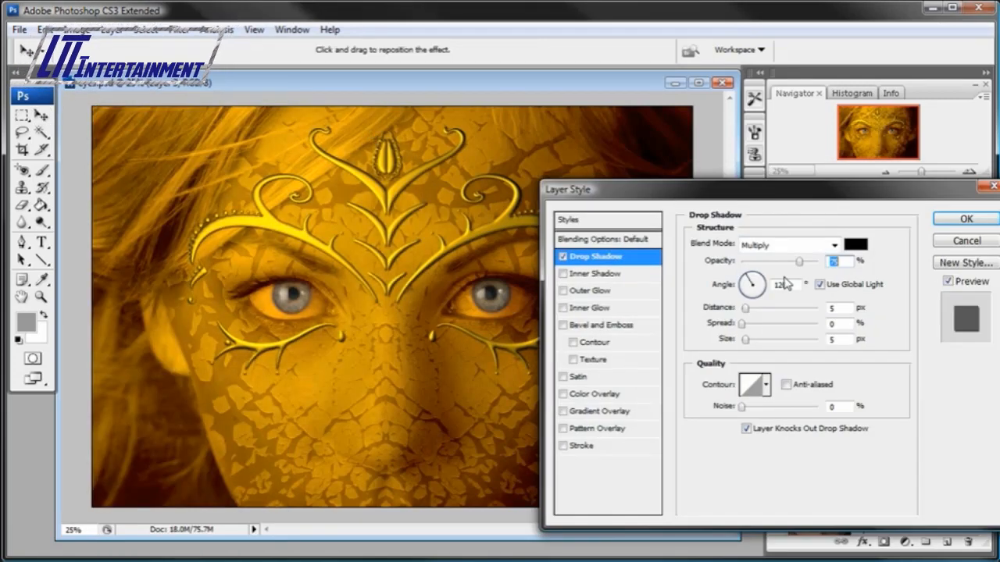
{"action": "left_click_drag", "start_coordinate": [748, 310], "coordinate": [751, 311]}
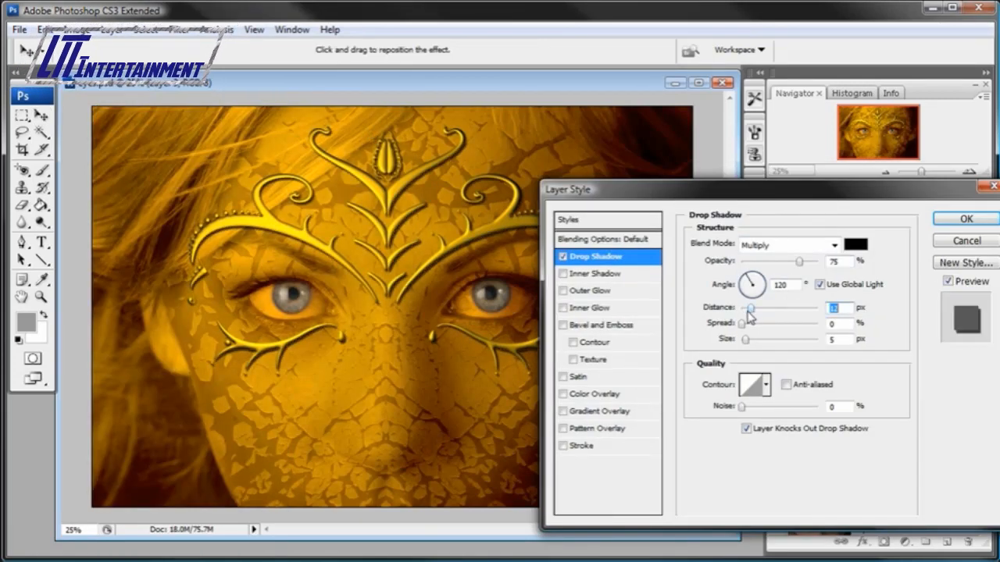
{"action": "left_click_drag", "start_coordinate": [800, 264], "coordinate": [770, 265]}
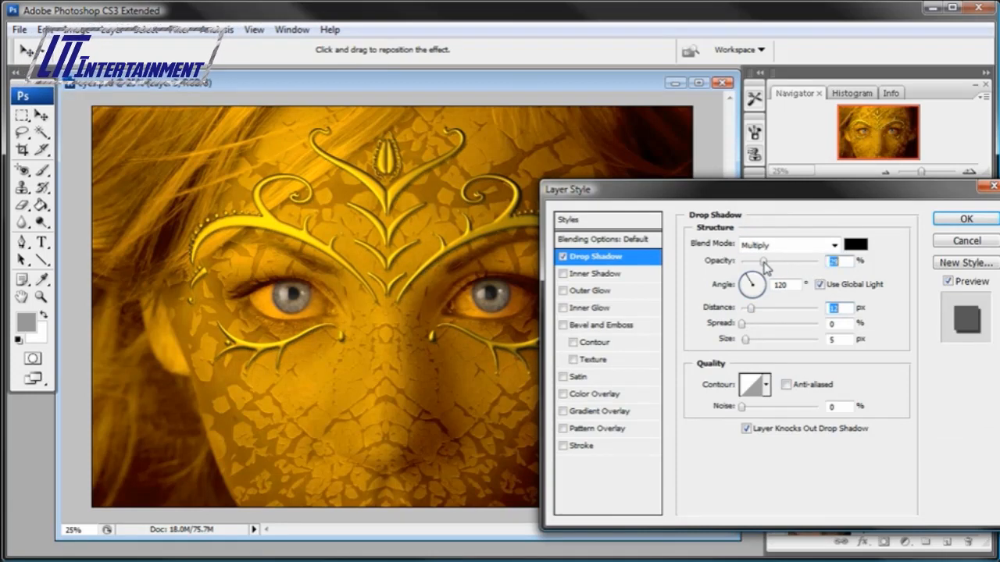
{"action": "left_click_drag", "start_coordinate": [746, 341], "coordinate": [756, 344]}
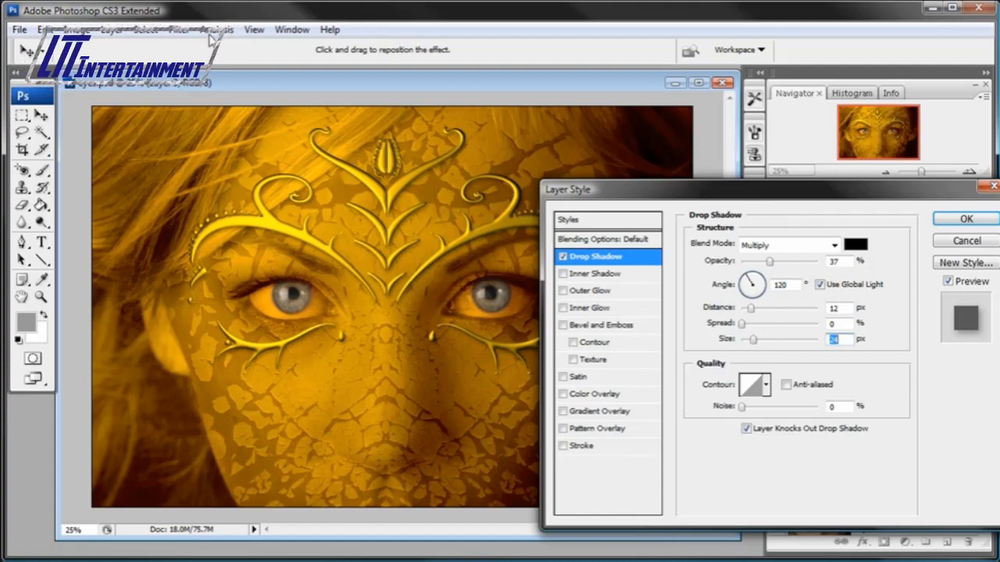
Refine the drop shadow to 63% opacity and 21 px size, compare it with the preview off and on, and apply it.
{"action": "left_click", "coordinate": [254, 31]}
{"action": "left_click", "coordinate": [283, 130]}
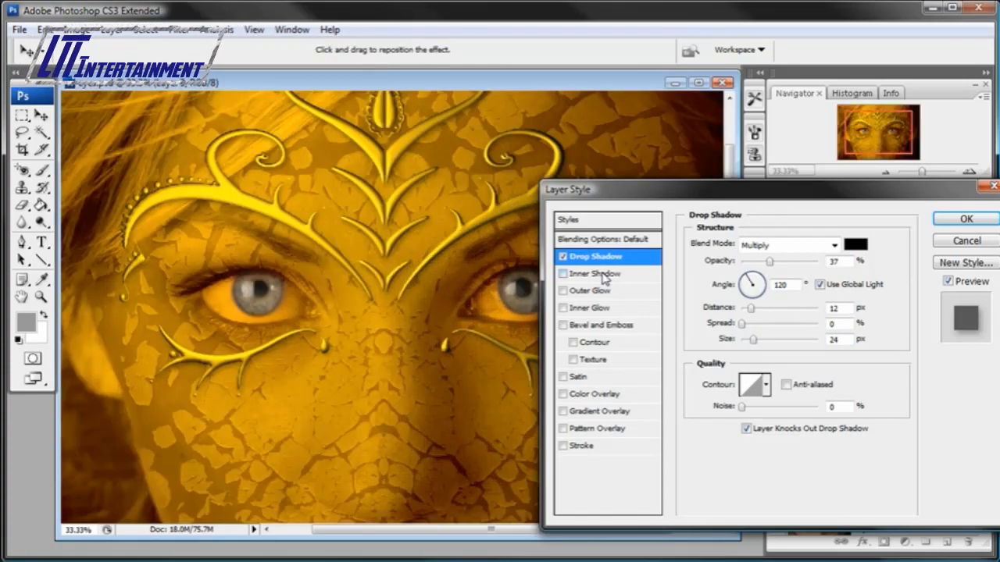
{"action": "left_click", "coordinate": [254, 30]}
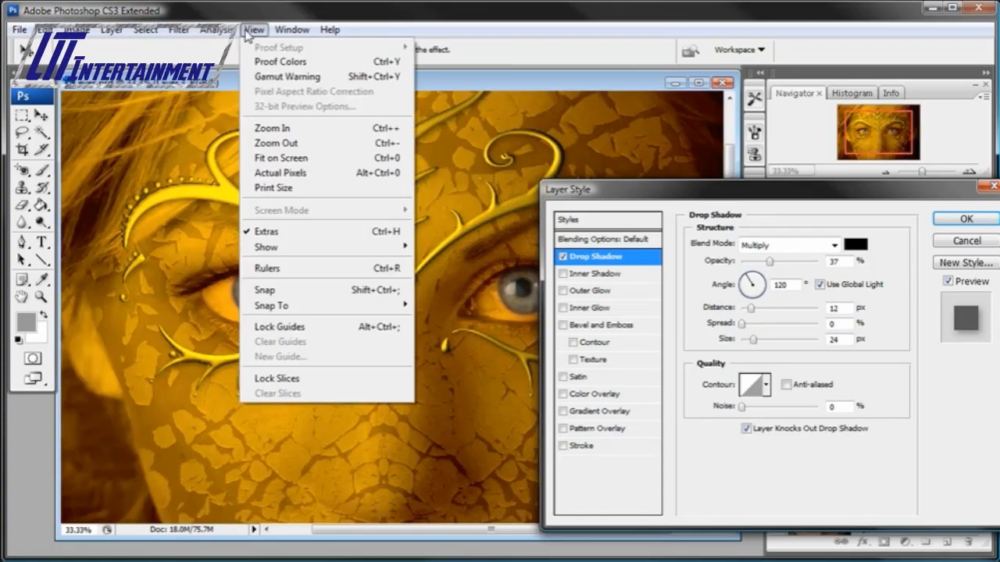
{"action": "left_click", "coordinate": [266, 128]}
{"action": "left_click_drag", "start_coordinate": [772, 263], "coordinate": [805, 267]}
{"action": "left_click", "coordinate": [949, 281]}
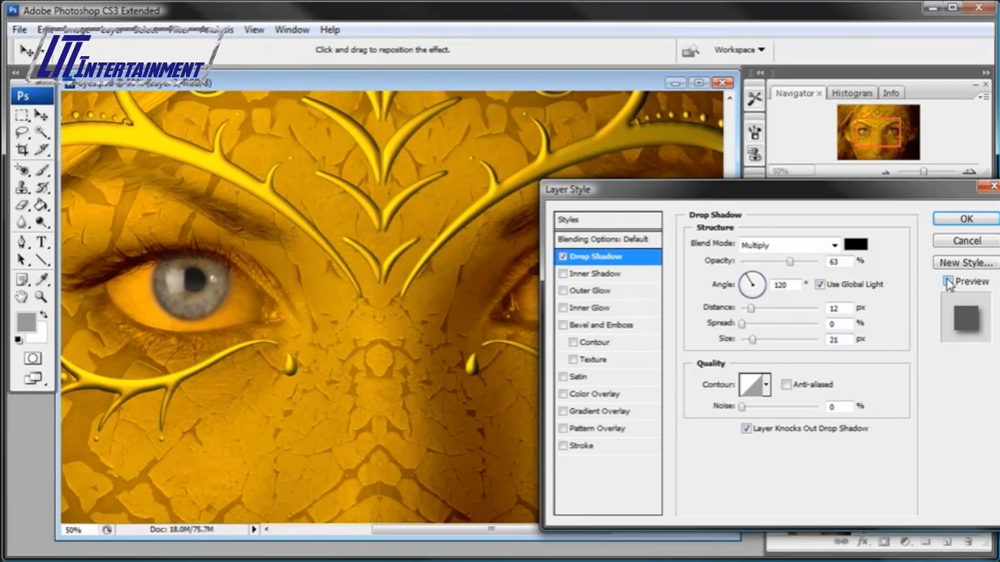
{"action": "left_click", "coordinate": [949, 281]}
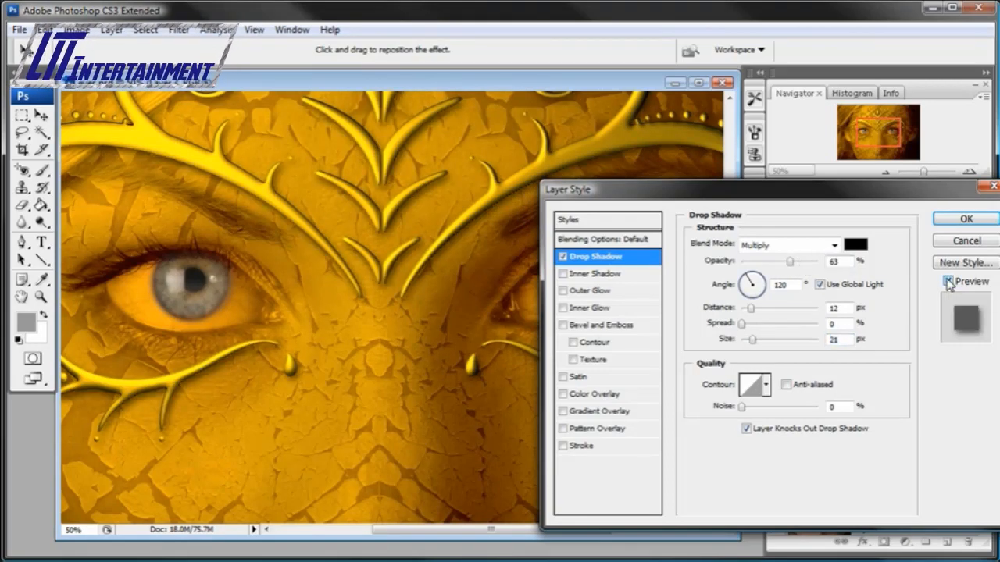
{"action": "left_click", "coordinate": [960, 218]}
{"action": "left_click", "coordinate": [886, 172]}
{"action": "left_click", "coordinate": [887, 172]}
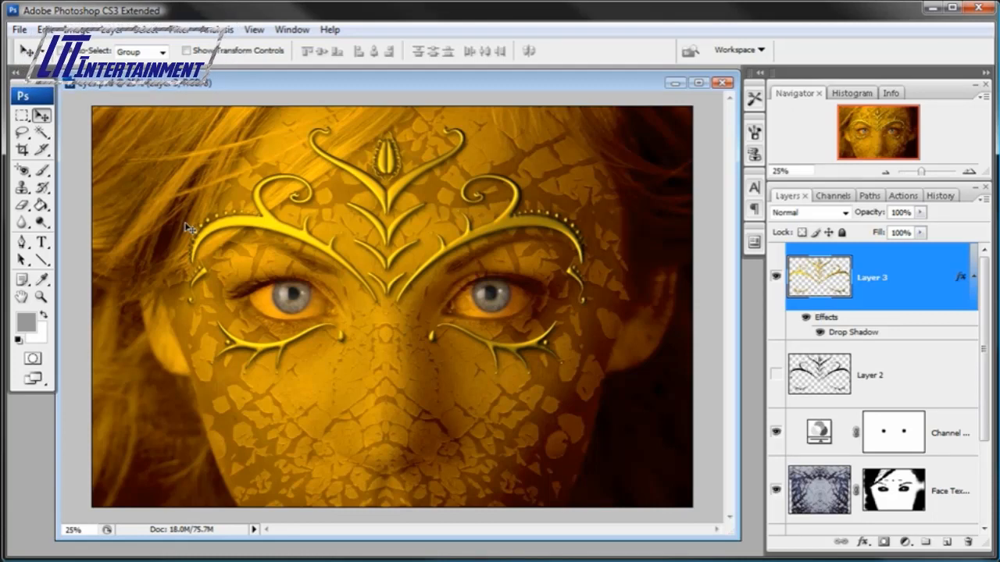
Create a new layer above Layer 3 and set the foreground color to dark grey 333333.
{"action": "left_click", "coordinate": [948, 542]}
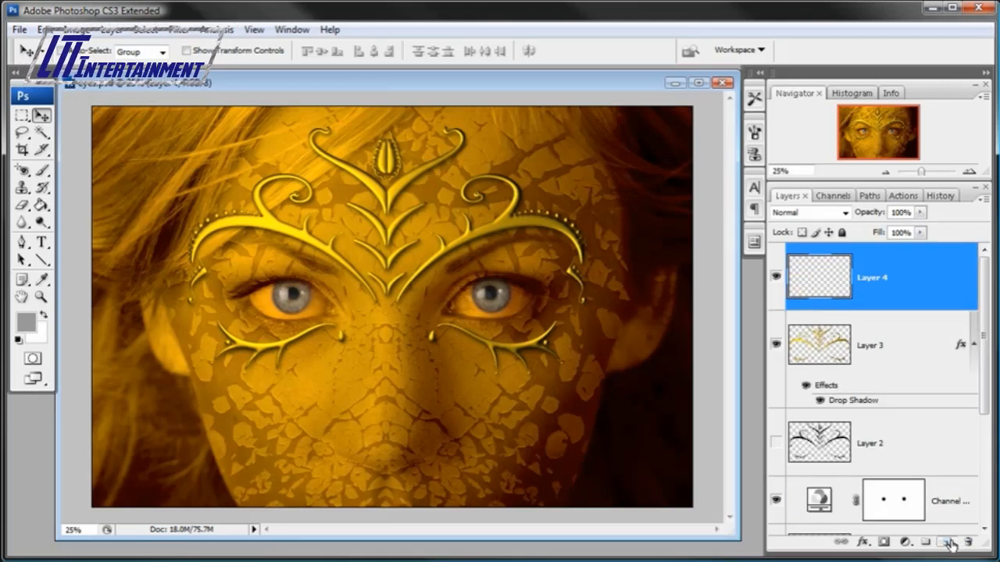
{"action": "left_click", "coordinate": [27, 325]}
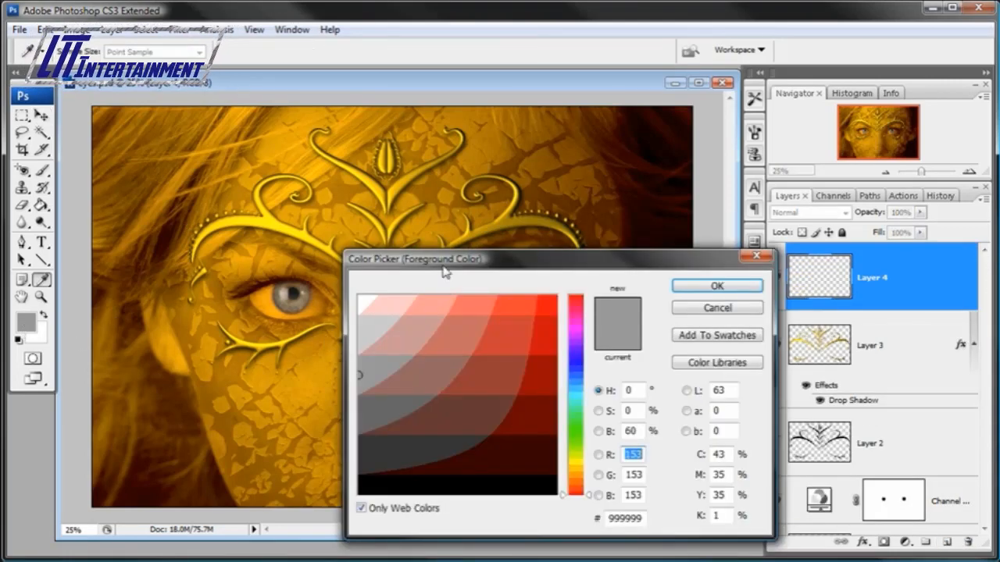
{"action": "left_click_drag", "start_coordinate": [443, 264], "coordinate": [417, 226]}
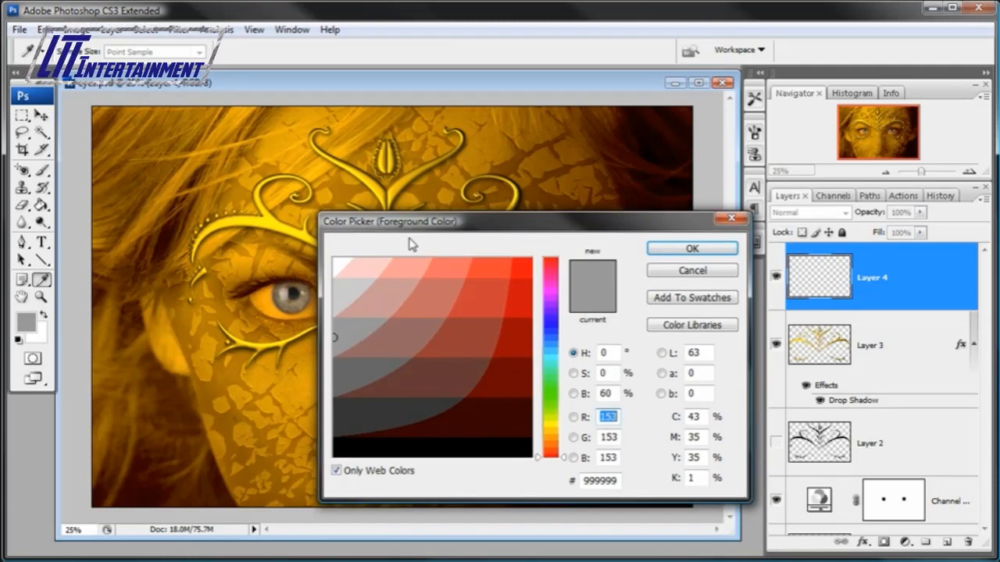
{"action": "left_click", "coordinate": [341, 420]}
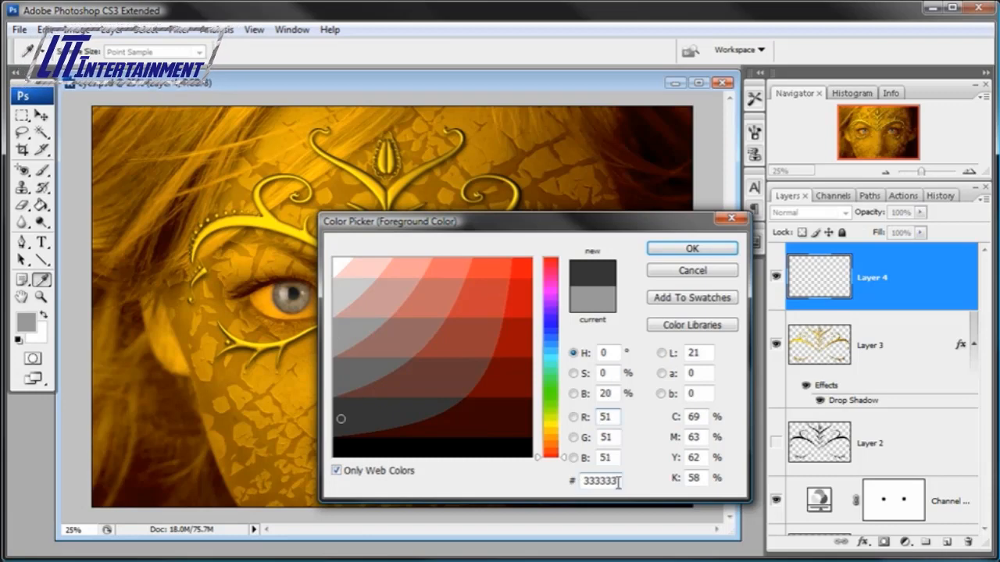
{"action": "left_click_drag", "start_coordinate": [618, 481], "coordinate": [581, 481]}
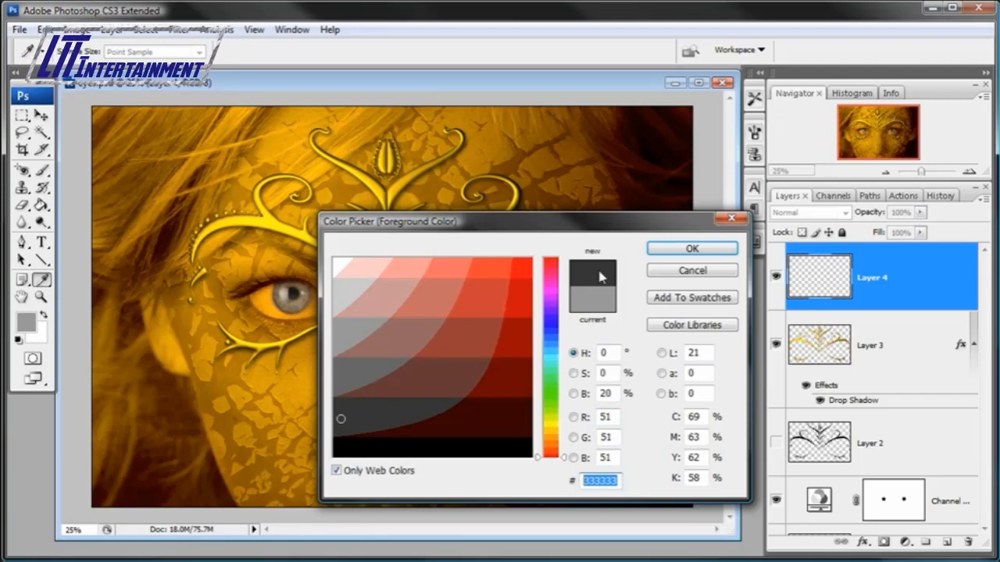
{"action": "left_click", "coordinate": [681, 249]}
{"action": "key", "text": "v"}
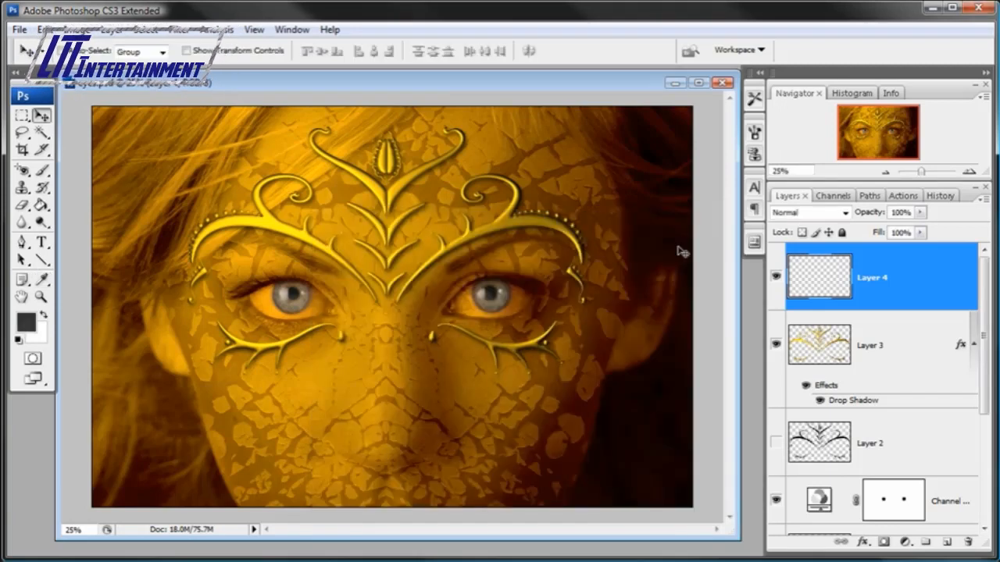
Set up a soft Brush with 0% hardness and a 114 px diameter for close-up painting around the eyes.
{"action": "left_click", "coordinate": [42, 170]}
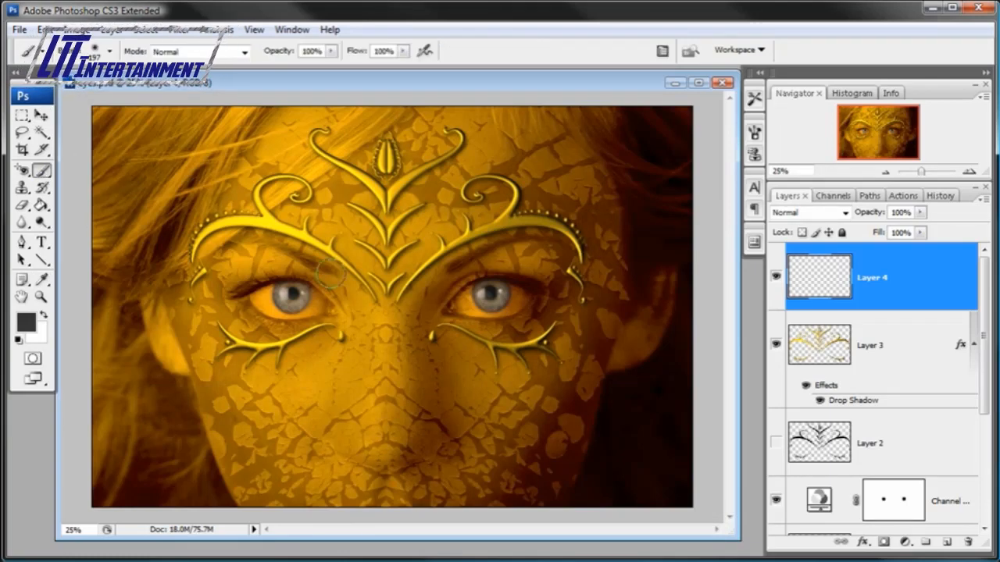
{"action": "right_click", "coordinate": [398, 269]}
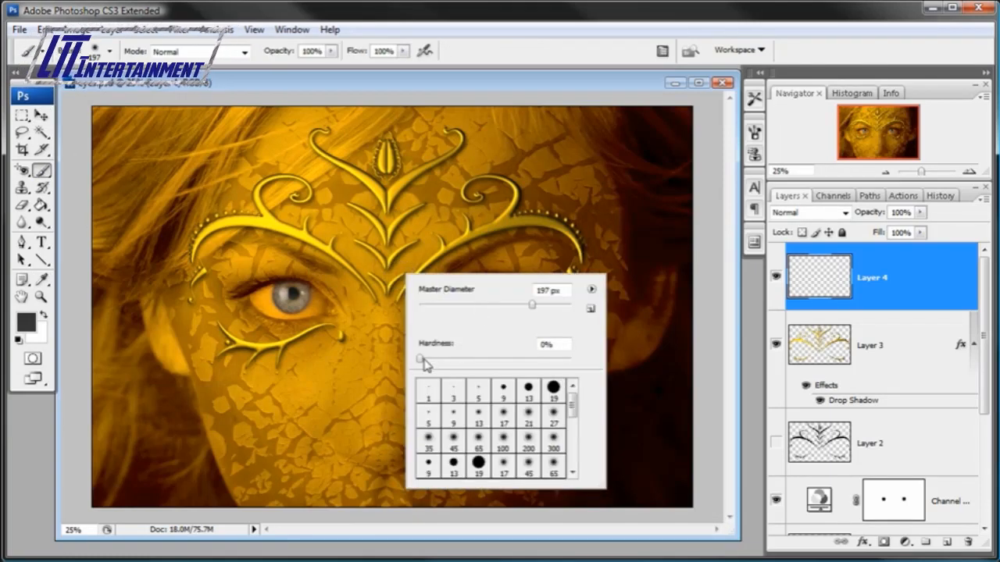
{"action": "mouse_move", "coordinate": [424, 358]}
{"action": "left_mouse_down"}
{"action": "mouse_move", "coordinate": [468, 363]}
{"action": "mouse_move", "coordinate": [422, 365]}
{"action": "left_mouse_up"}
{"action": "left_click_drag", "start_coordinate": [532, 305], "coordinate": [522, 306]}
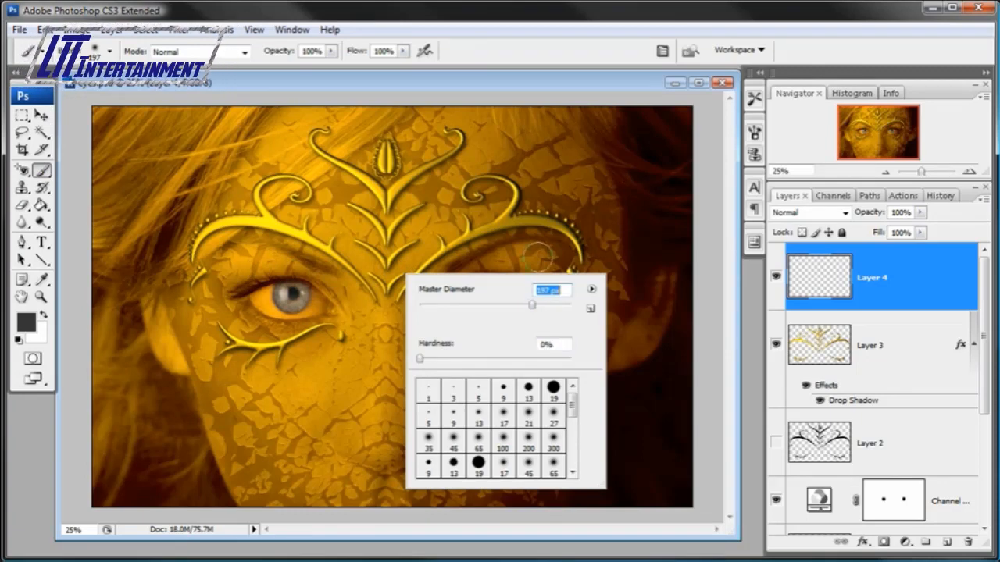
{"action": "key", "text": "Escape"}
{"action": "left_click", "coordinate": [42, 297]}
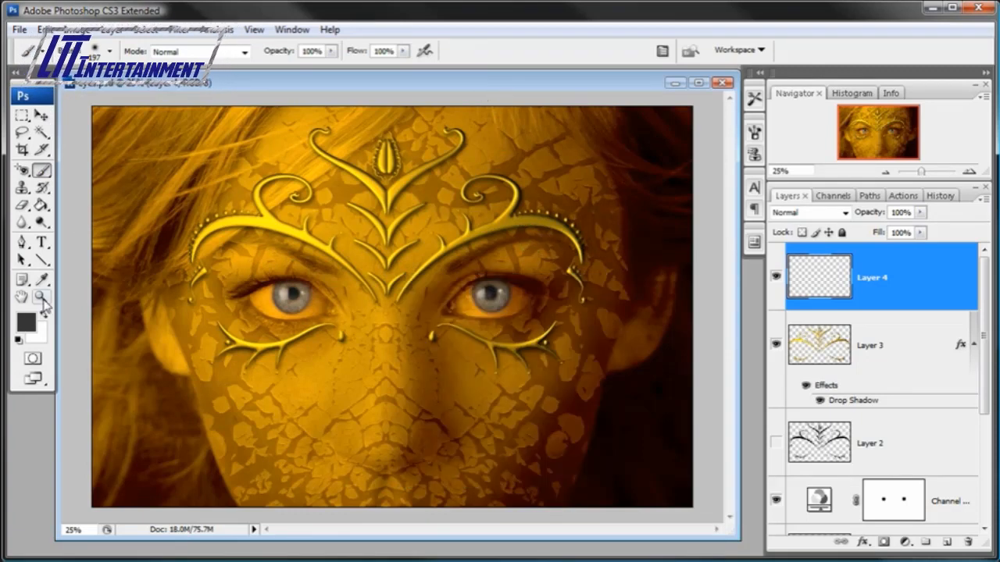
{"action": "left_click", "coordinate": [399, 299]}
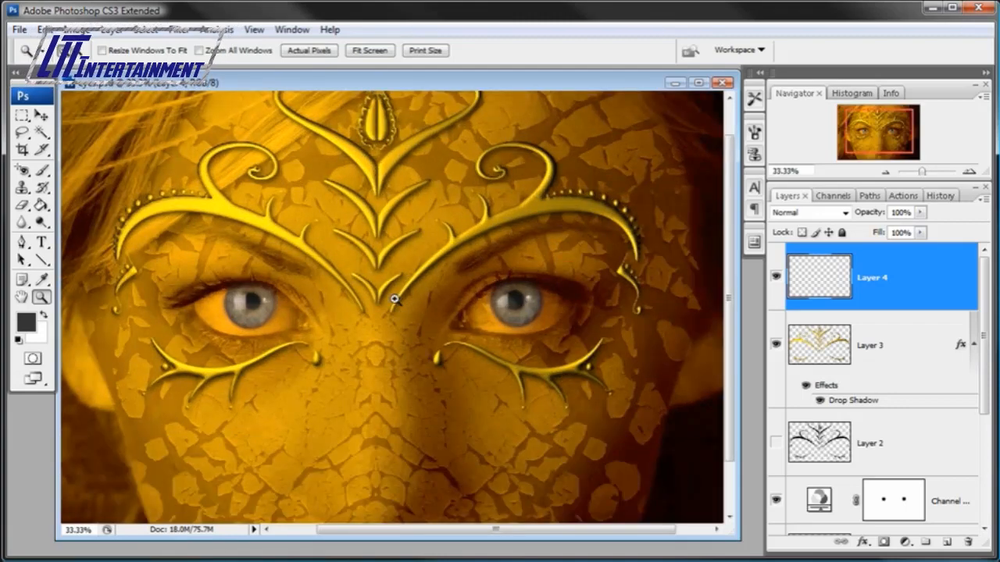
{"action": "left_click", "coordinate": [347, 307]}
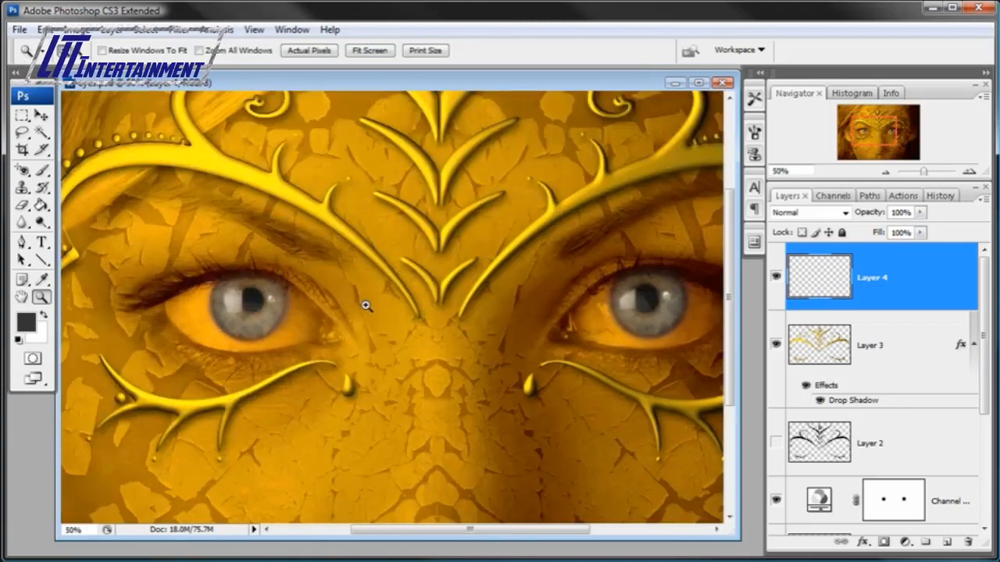
{"action": "left_click", "coordinate": [42, 170]}
{"action": "right_click", "coordinate": [344, 383]}
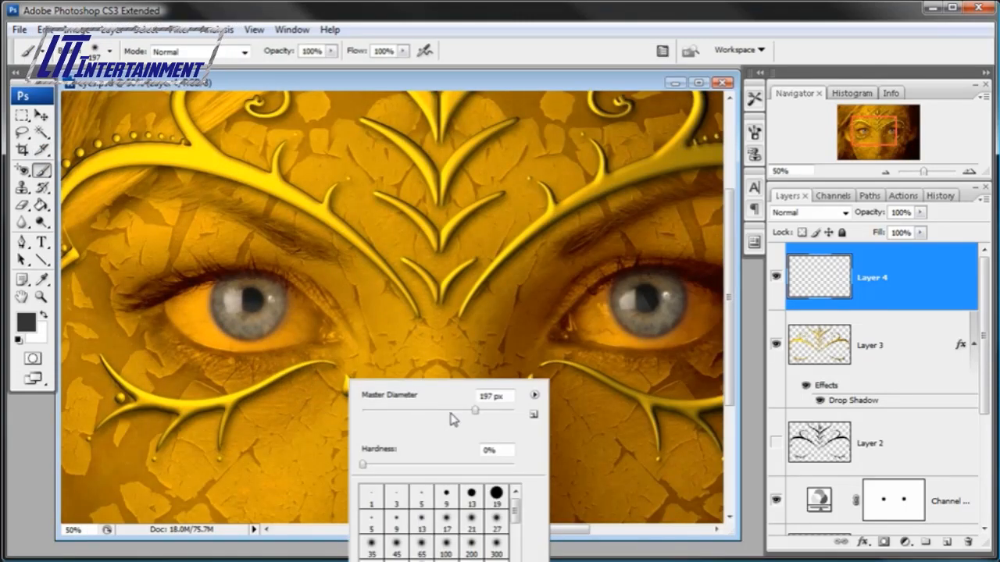
{"action": "mouse_move", "coordinate": [453, 415]}
{"action": "left_mouse_down"}
{"action": "mouse_move", "coordinate": [464, 413]}
{"action": "mouse_move", "coordinate": [444, 412]}
{"action": "left_mouse_up"}
{"action": "key", "text": "Return"}
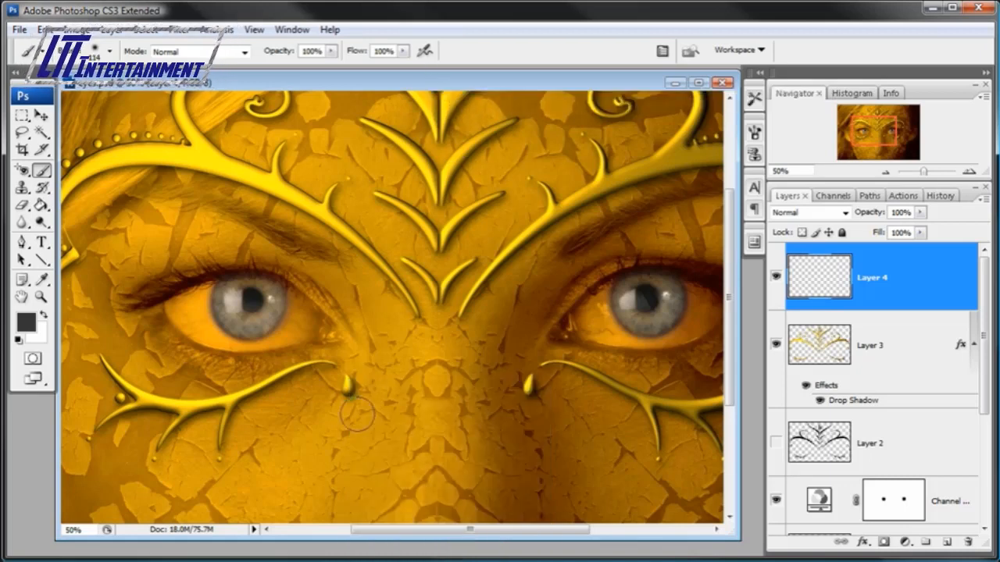
Paint dark grey over the golden ornament's strokes on Layer 4, using a brush of about 80 px for the upper curls and forehead.
{"action": "mouse_move", "coordinate": [351, 381]}
{"action": "left_mouse_down"}
{"action": "mouse_move", "coordinate": [274, 385]}
{"action": "mouse_move", "coordinate": [231, 406]}
{"action": "mouse_move", "coordinate": [209, 439]}
{"action": "mouse_move", "coordinate": [197, 411]}
{"action": "mouse_move", "coordinate": [175, 432]}
{"action": "mouse_move", "coordinate": [185, 409]}
{"action": "mouse_move", "coordinate": [123, 402]}
{"action": "left_mouse_up"}
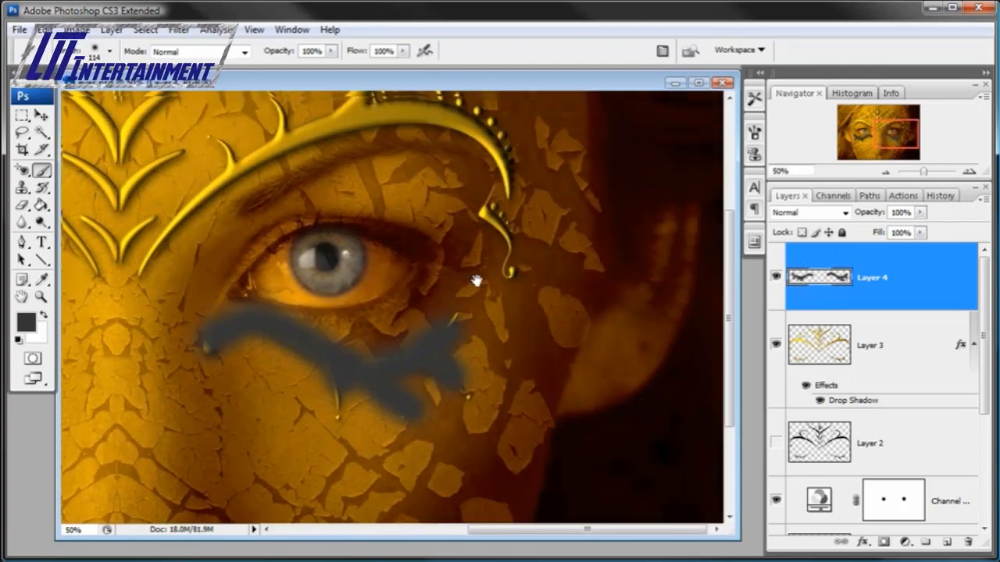
{"action": "left_click_drag", "start_coordinate": [476, 280], "coordinate": [486, 368]}
{"action": "mouse_move", "coordinate": [518, 364]}
{"action": "left_mouse_down"}
{"action": "mouse_move", "coordinate": [494, 278]}
{"action": "mouse_move", "coordinate": [518, 258]}
{"action": "mouse_move", "coordinate": [491, 226]}
{"action": "mouse_move", "coordinate": [445, 207]}
{"action": "mouse_move", "coordinate": [362, 204]}
{"action": "mouse_move", "coordinate": [404, 211]}
{"action": "mouse_move", "coordinate": [480, 330]}
{"action": "mouse_move", "coordinate": [554, 295]}
{"action": "mouse_move", "coordinate": [573, 269]}
{"action": "mouse_move", "coordinate": [563, 252]}
{"action": "mouse_move", "coordinate": [529, 238]}
{"action": "mouse_move", "coordinate": [493, 249]}
{"action": "mouse_move", "coordinate": [484, 265]}
{"action": "mouse_move", "coordinate": [507, 276]}
{"action": "mouse_move", "coordinate": [482, 343]}
{"action": "mouse_move", "coordinate": [518, 341]}
{"action": "mouse_move", "coordinate": [550, 323]}
{"action": "mouse_move", "coordinate": [486, 350]}
{"action": "left_mouse_up"}
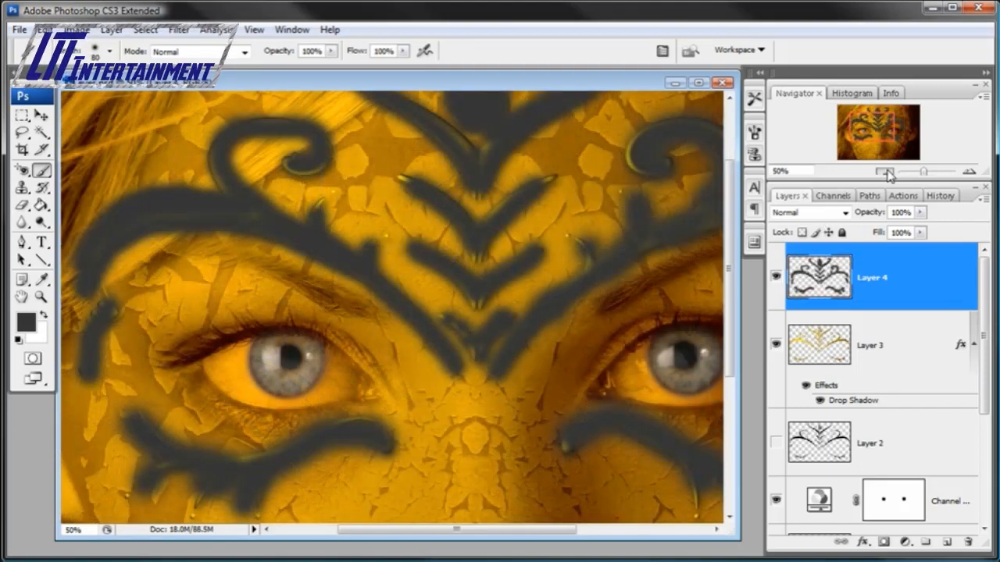
Rename the painted dark grey layer, Layer 4, as Skin Rust.
{"action": "left_click", "coordinate": [888, 172]}
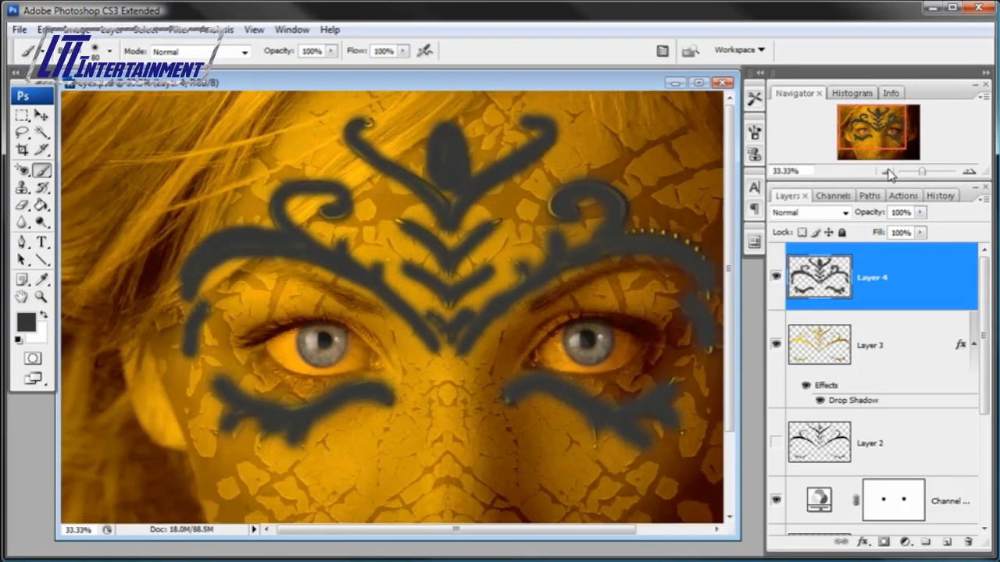
{"action": "left_click", "coordinate": [887, 173]}
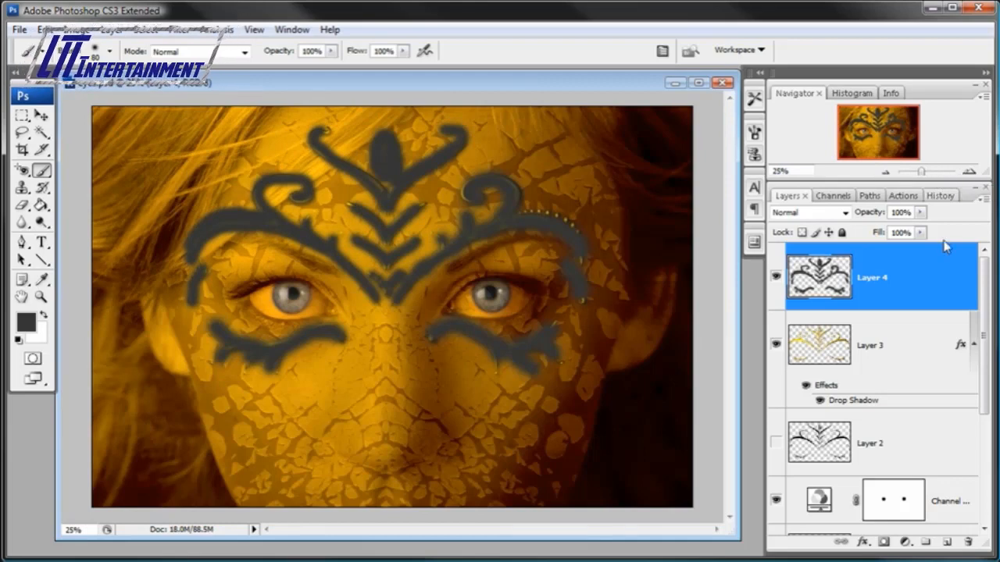
{"action": "double_click", "coordinate": [872, 278]}
{"action": "type", "text": "Skin Rust"}
{"action": "key", "text": "Return"}
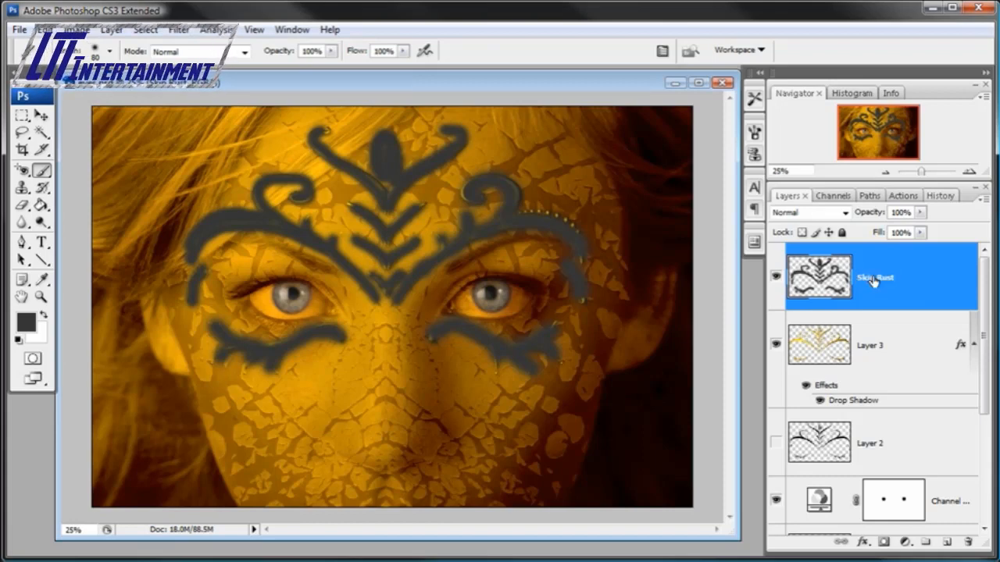
Set the Skin Rust layer's blend mode to Overlay and lower its opacity to 73%.
{"action": "left_click", "coordinate": [845, 212]}
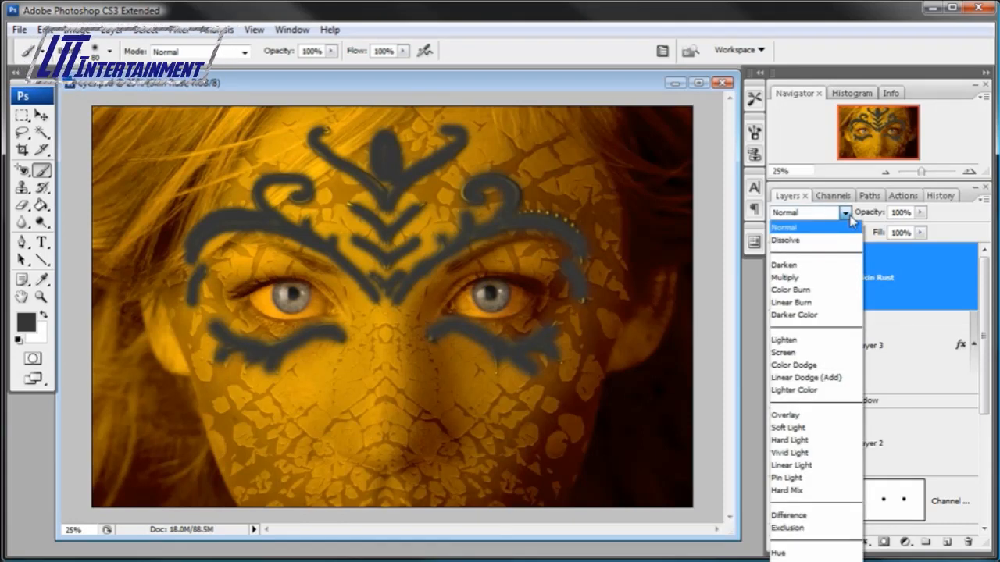
{"action": "left_click", "coordinate": [803, 418]}
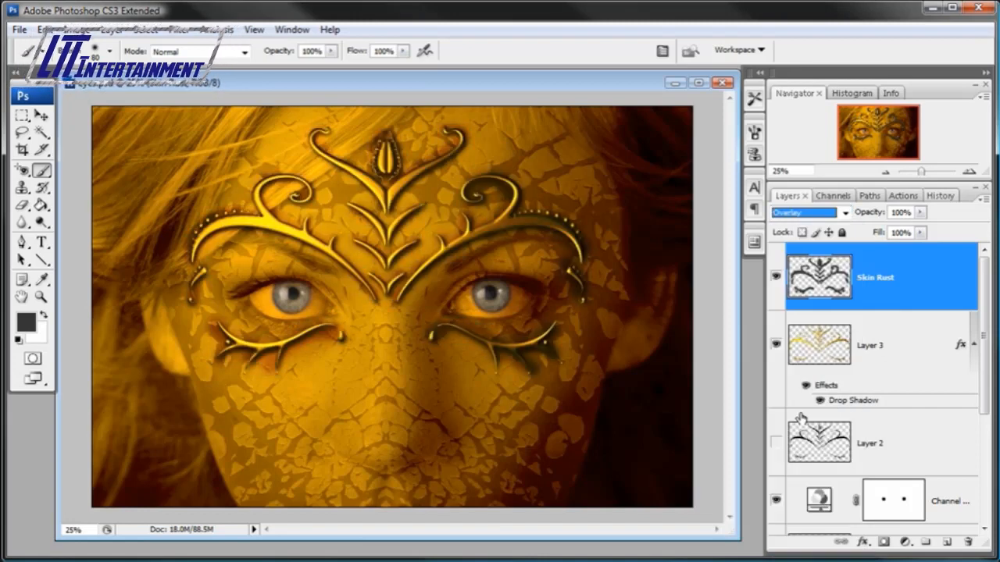
{"action": "left_click", "coordinate": [920, 212]}
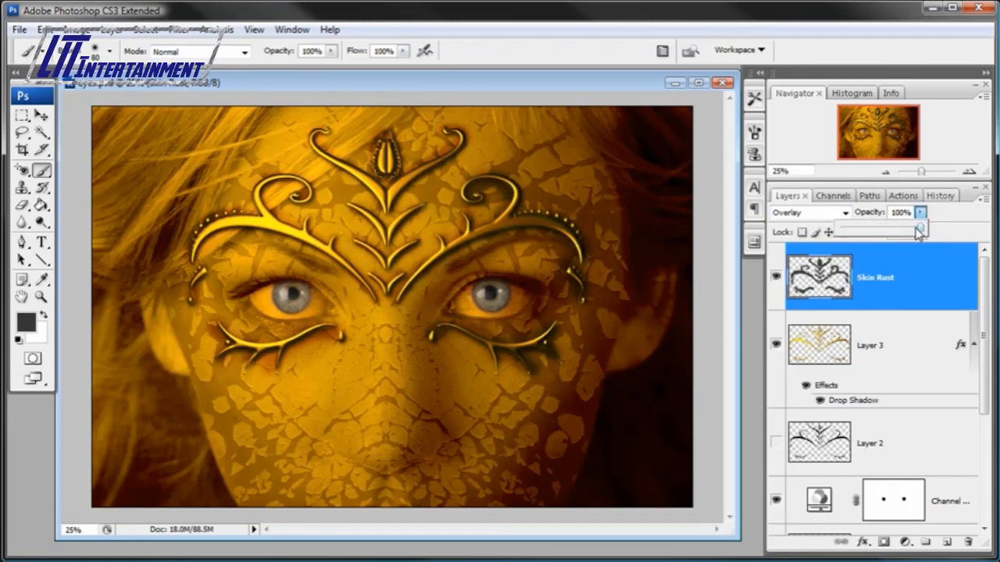
{"action": "left_click_drag", "start_coordinate": [923, 228], "coordinate": [904, 232]}
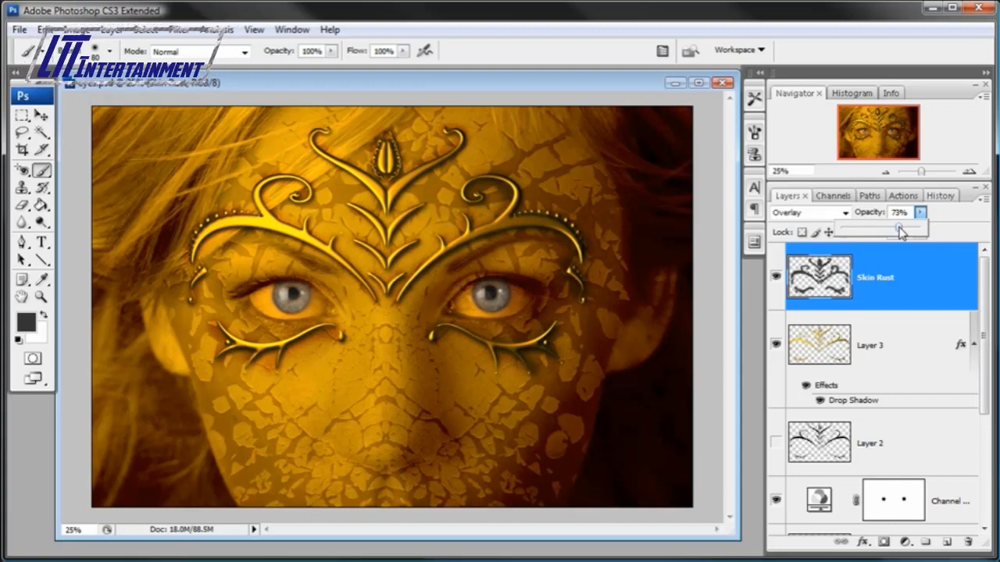
Check the ornament's shading between the eyes up close and reduce the Skin Rust layer's opacity to 61%.
{"action": "left_click", "coordinate": [42, 297]}
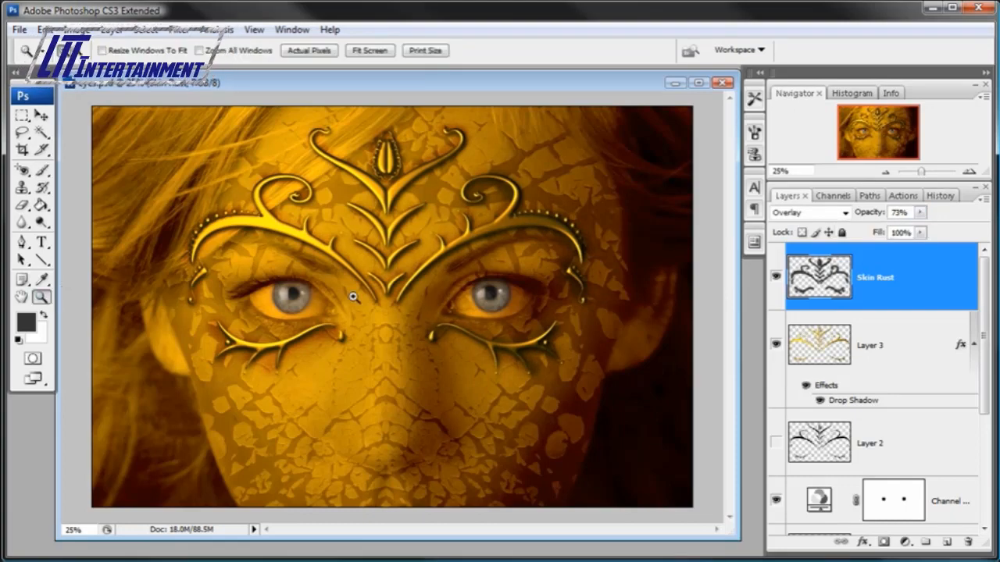
{"action": "left_click", "coordinate": [412, 286]}
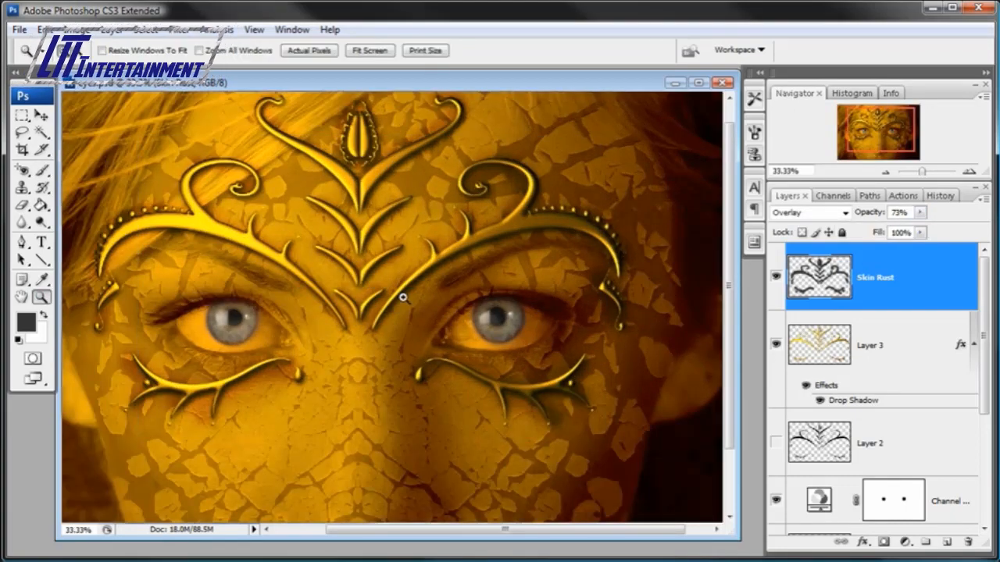
{"action": "left_click", "coordinate": [401, 297]}
{"action": "left_click", "coordinate": [920, 214]}
{"action": "left_click_drag", "start_coordinate": [922, 227], "coordinate": [913, 227]}
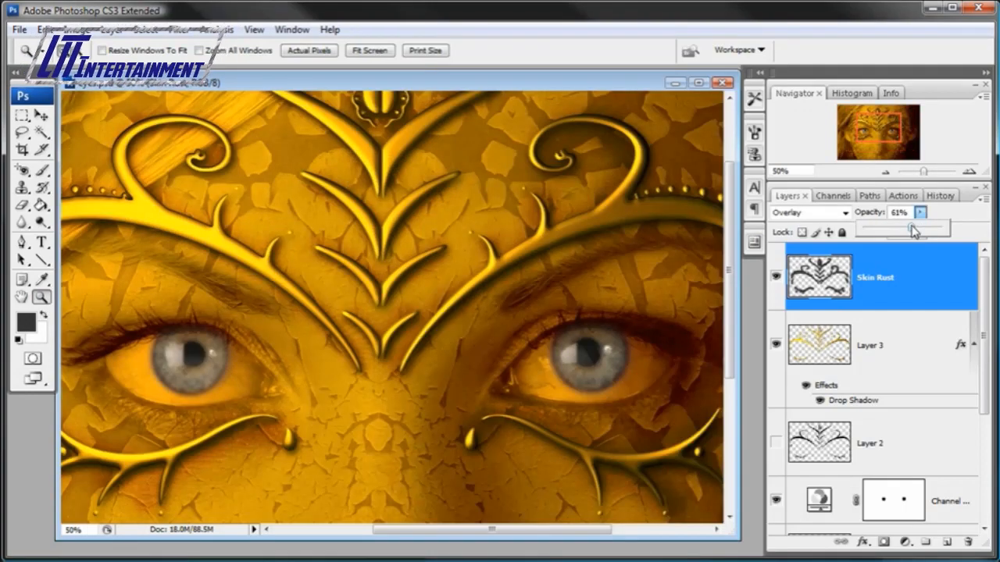
{"action": "left_click_drag", "start_coordinate": [476, 328], "coordinate": [465, 312]}
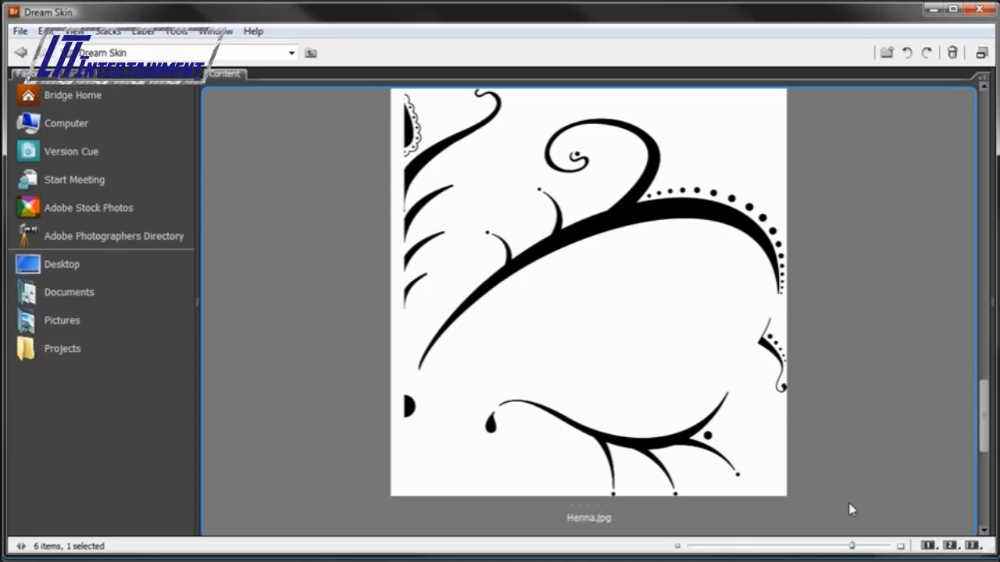
Switch to Adobe Bridge, shrink the thumbnails and open MetalTexture.psd from the Dream Skin folder in Photoshop.
{"action": "mouse_move", "coordinate": [738, 549]}
{"action": "left_mouse_down"}
{"action": "mouse_move", "coordinate": [717, 551]}
{"action": "mouse_move", "coordinate": [757, 556]}
{"action": "left_mouse_up"}
{"action": "left_click", "coordinate": [765, 547]}
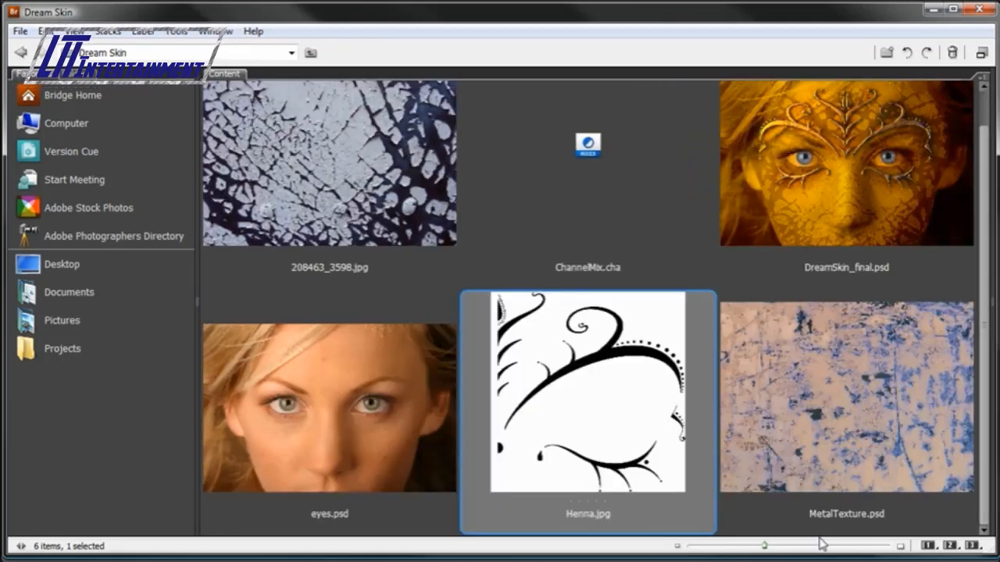
{"action": "left_click", "coordinate": [893, 343]}
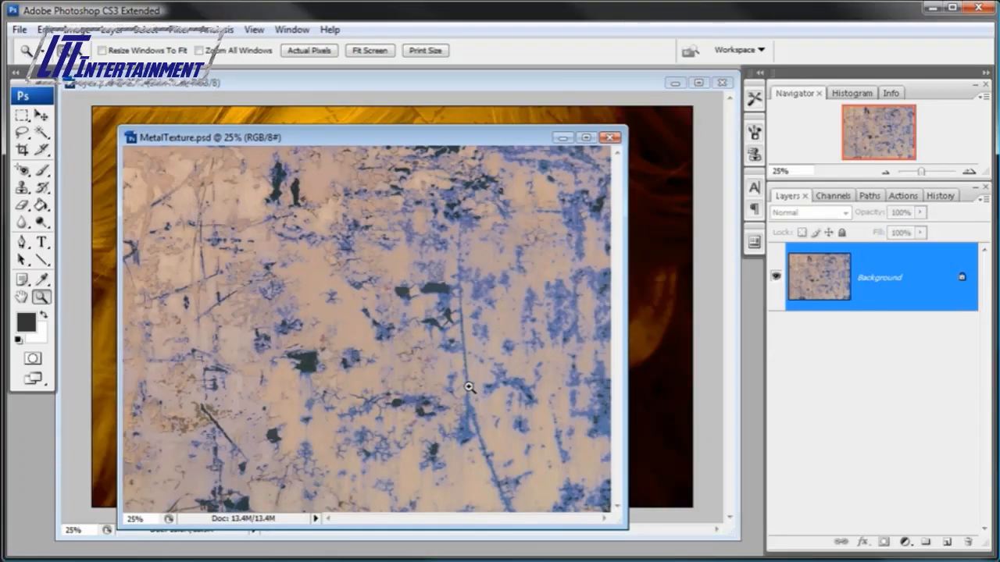
Copy the metal texture into the face document above Skin Rust, position it over the face, and compare the image with it hidden and shown.
{"action": "left_click_drag", "start_coordinate": [384, 141], "coordinate": [325, 236]}
{"action": "left_click", "coordinate": [42, 115]}
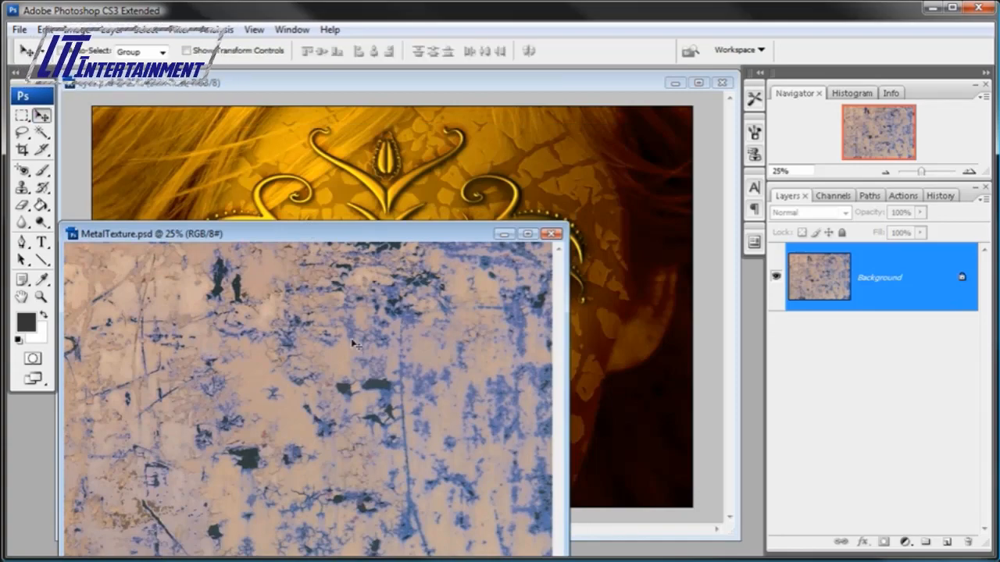
{"action": "left_click_drag", "start_coordinate": [361, 355], "coordinate": [361, 188]}
{"action": "left_click_drag", "start_coordinate": [343, 244], "coordinate": [422, 263]}
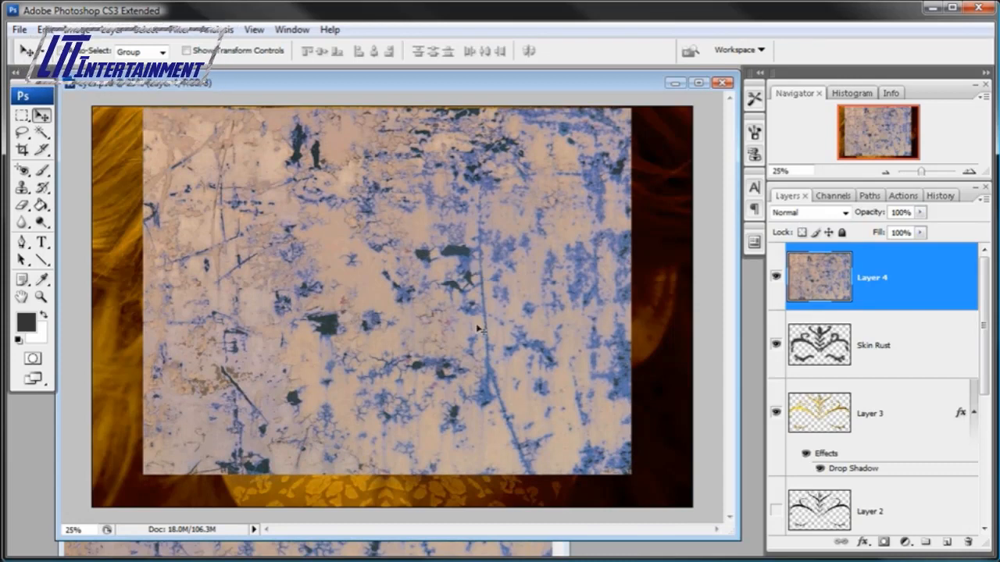
{"action": "left_click", "coordinate": [776, 277]}
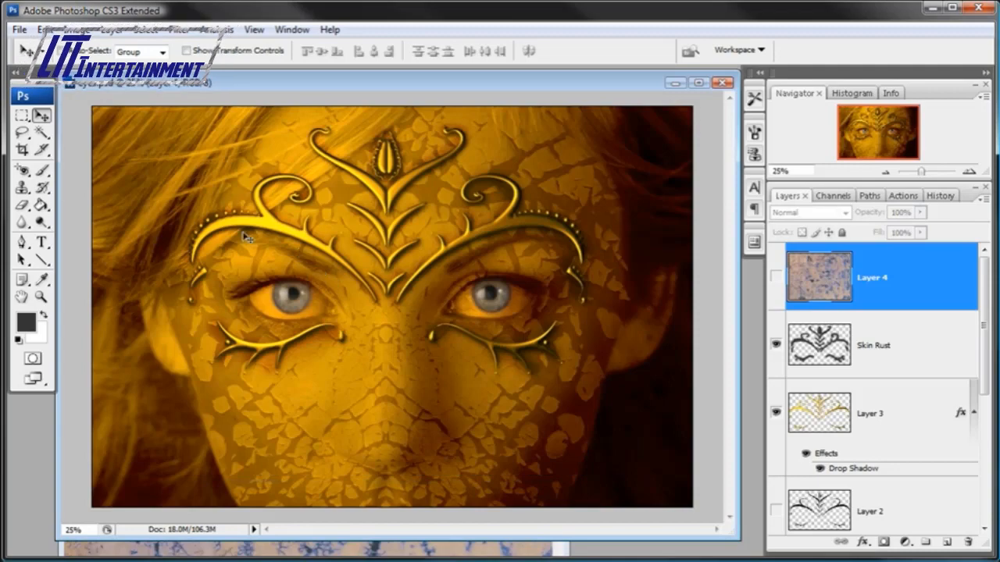
{"action": "left_click", "coordinate": [775, 277]}
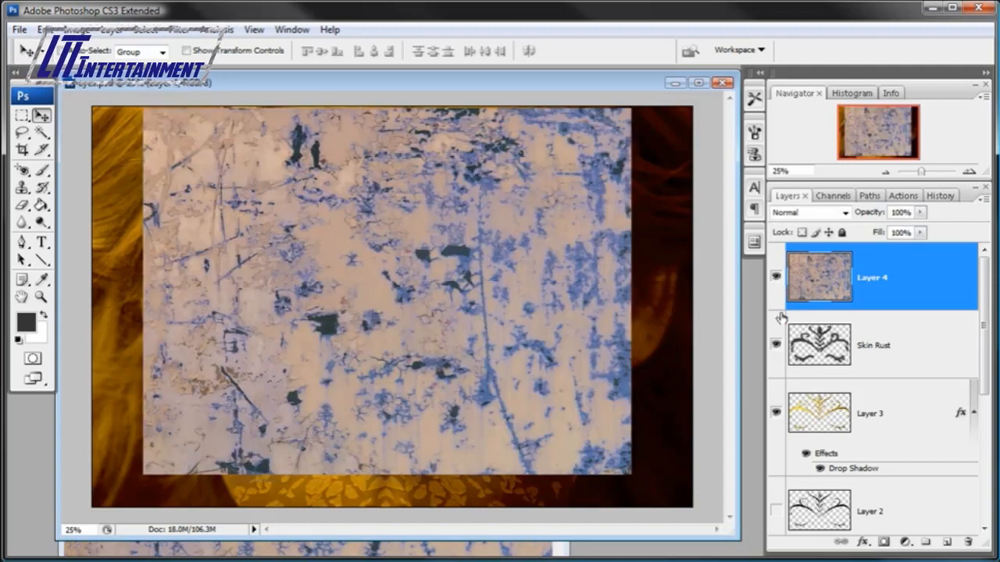
Set the metal texture layer's blend mode to Hard Light and its opacity to 79%.
{"action": "left_click", "coordinate": [845, 213]}
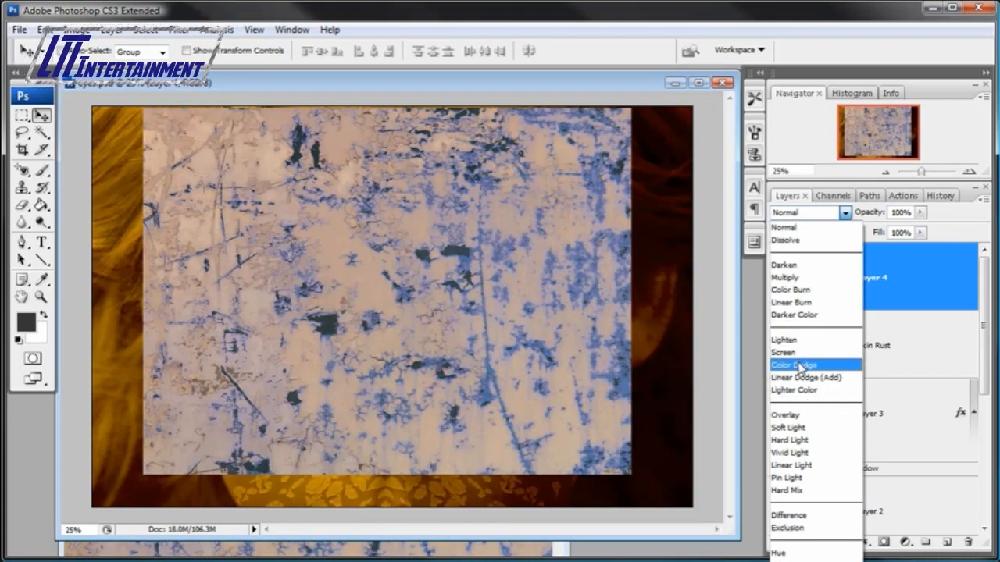
{"action": "left_click", "coordinate": [798, 441]}
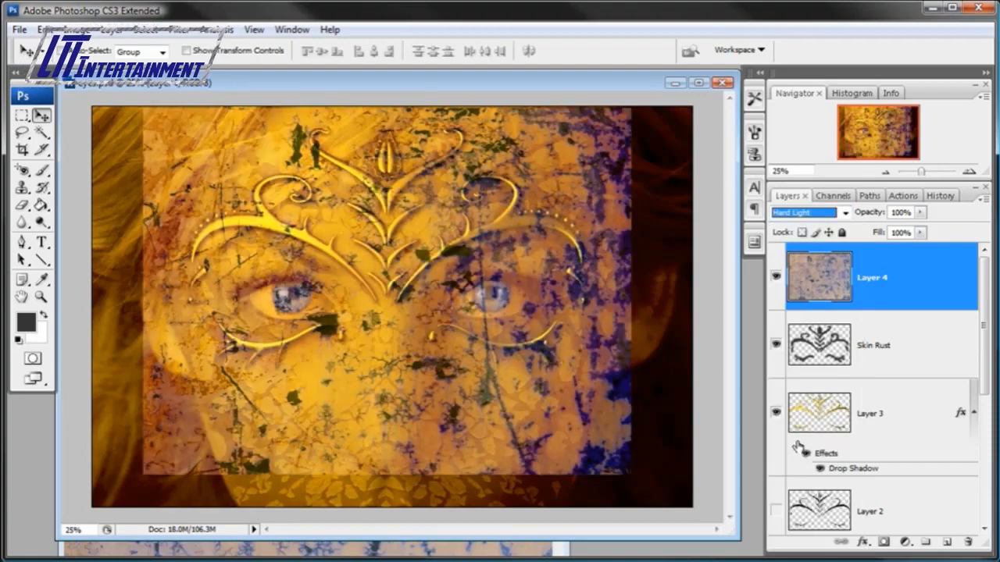
{"action": "left_click", "coordinate": [920, 214]}
{"action": "left_click_drag", "start_coordinate": [917, 229], "coordinate": [908, 227]}
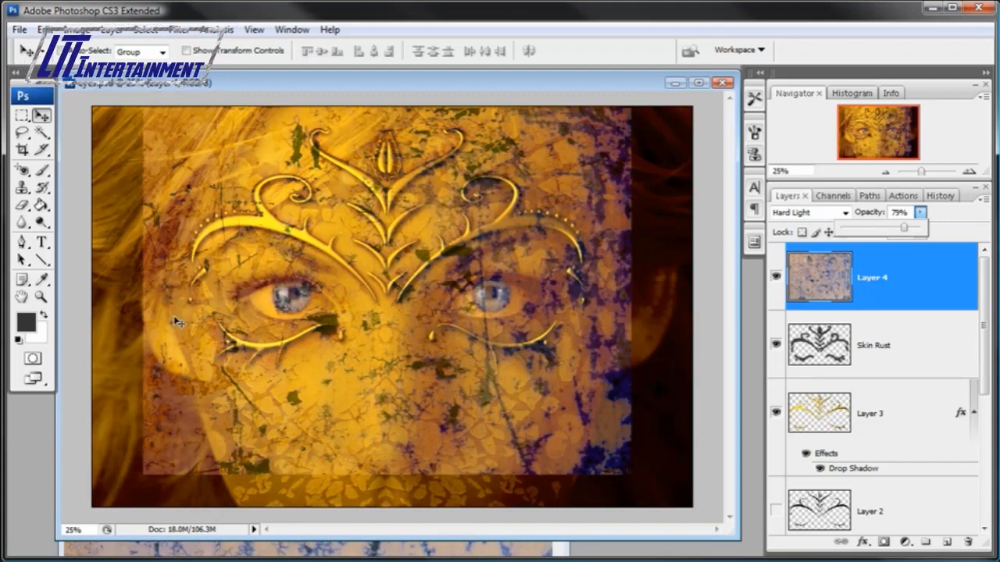
Examine up close how the metal texture blends with the golden ornament between the eyes and along the brow.
{"action": "key", "text": "z"}
{"action": "left_click", "coordinate": [416, 282]}
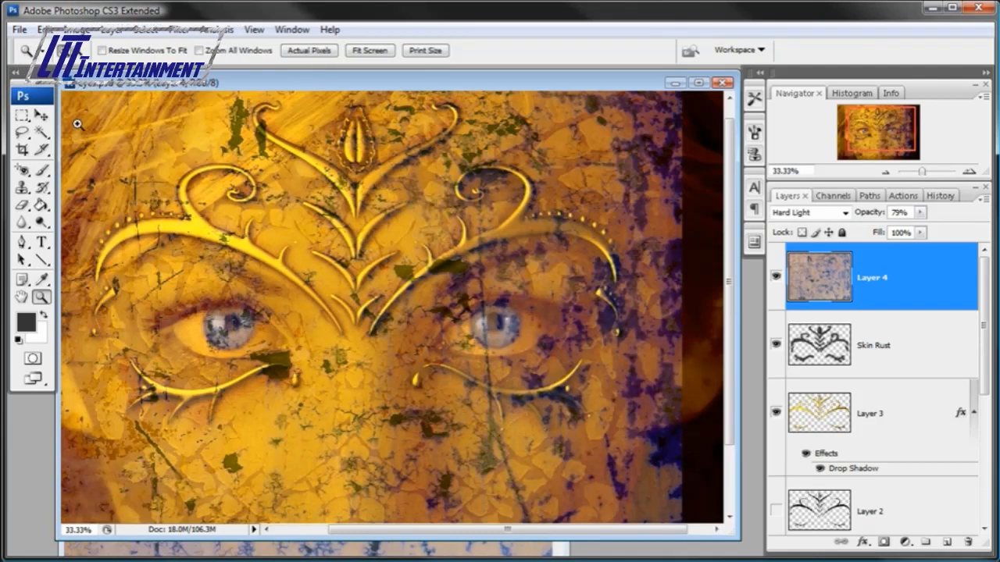
{"action": "key", "text": "v"}
{"action": "left_click_drag", "start_coordinate": [426, 288], "coordinate": [427, 289]}
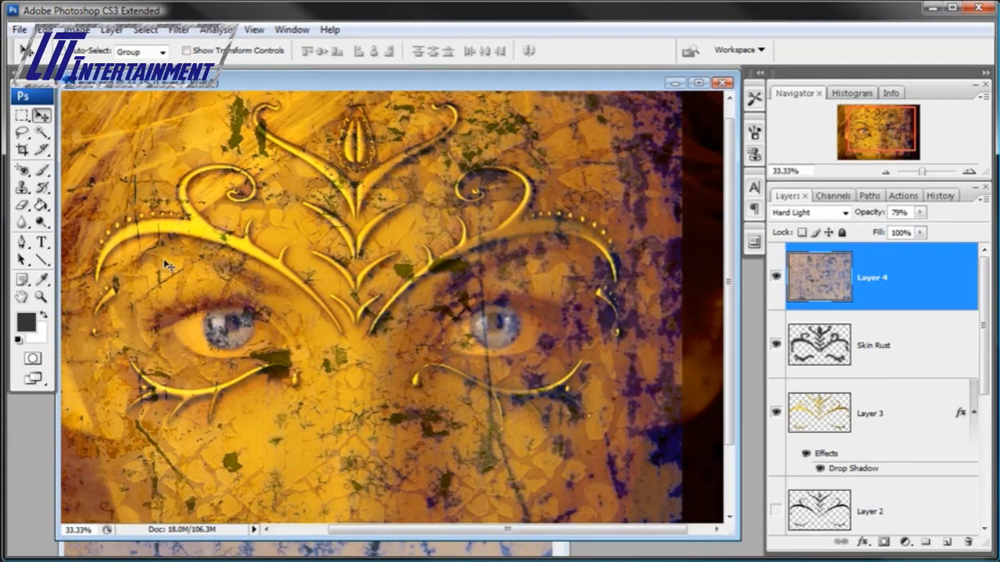
{"action": "left_click", "coordinate": [41, 297]}
{"action": "left_click_drag", "start_coordinate": [397, 248], "coordinate": [489, 297]}
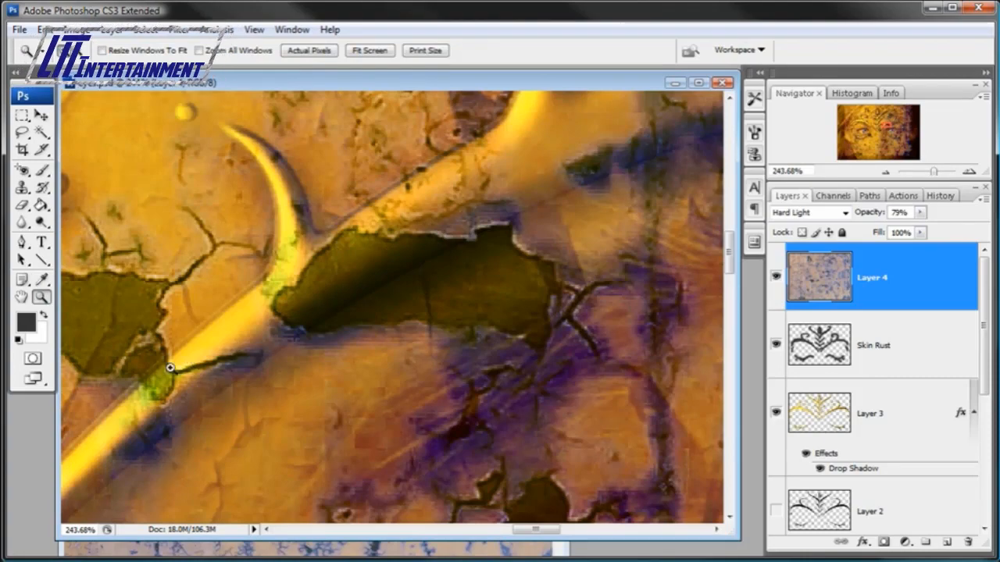
{"action": "left_click_drag", "start_coordinate": [200, 380], "coordinate": [500, 238]}
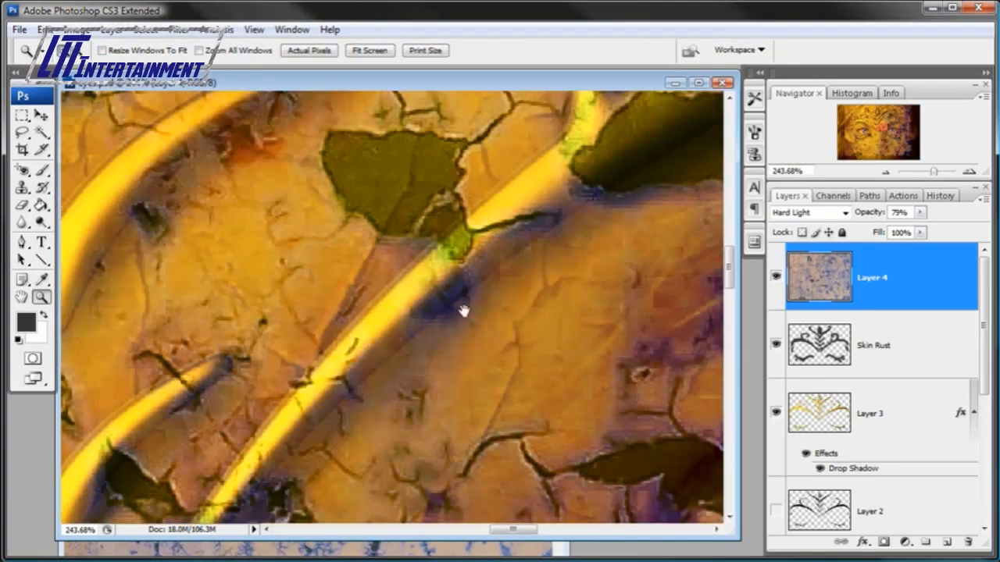
{"action": "left_click_drag", "start_coordinate": [431, 350], "coordinate": [511, 217]}
{"action": "left_click_drag", "start_coordinate": [569, 199], "coordinate": [368, 313]}
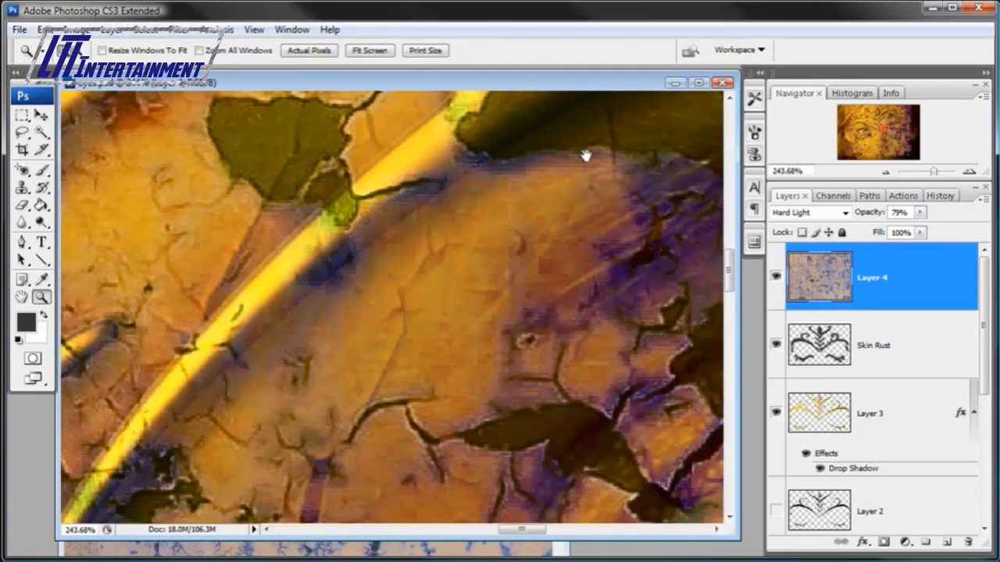
{"action": "left_click_drag", "start_coordinate": [587, 155], "coordinate": [586, 316]}
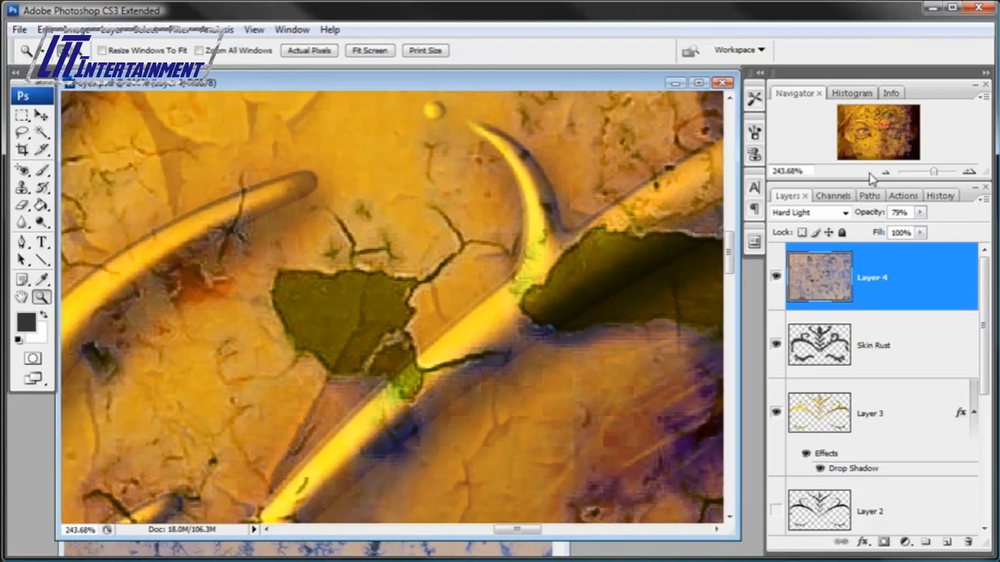
{"action": "left_click", "coordinate": [884, 171]}
{"action": "left_click", "coordinate": [884, 171]}
{"action": "left_click", "coordinate": [884, 171]}
{"action": "left_click", "coordinate": [884, 171]}
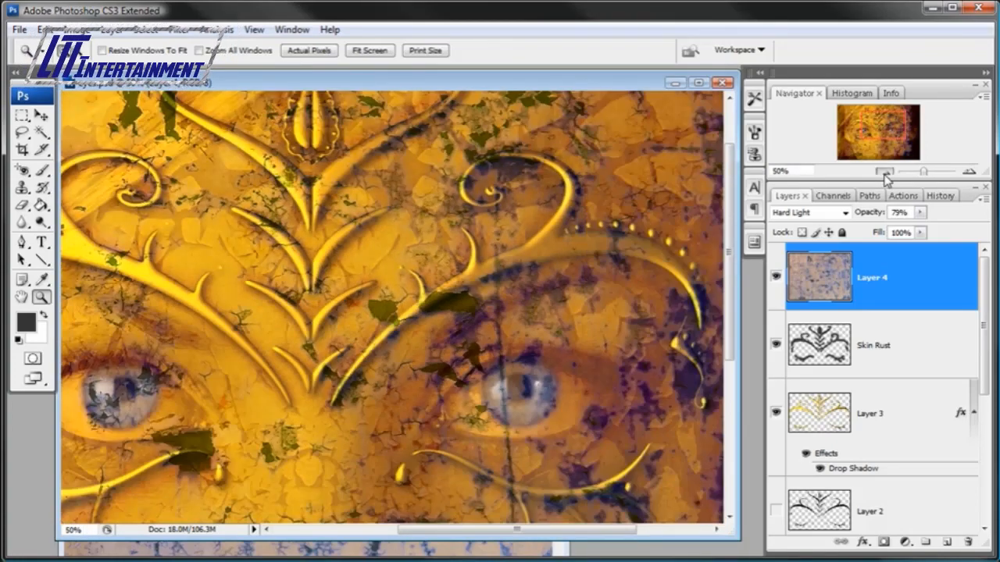
{"action": "left_click", "coordinate": [885, 171]}
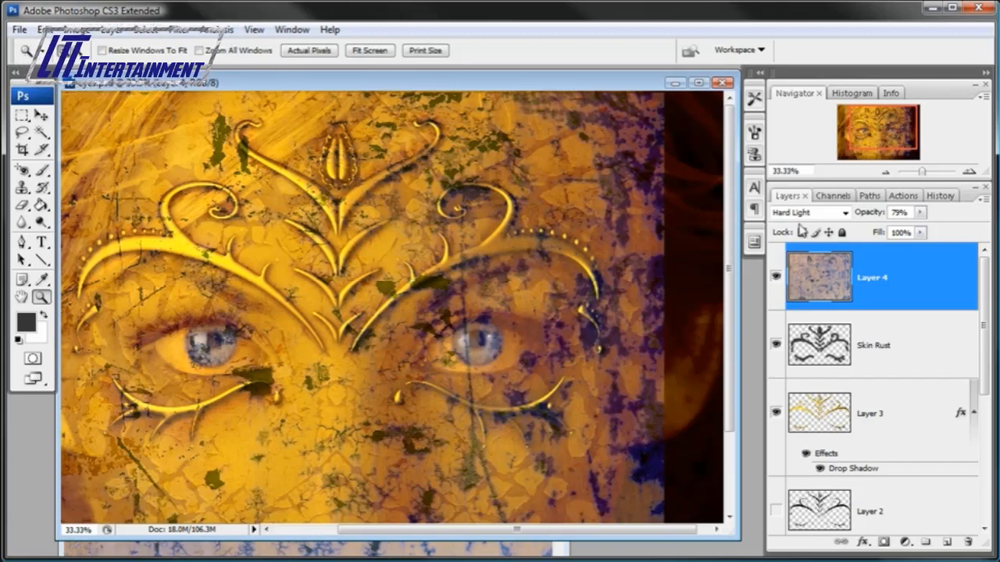
Identify the golden ornament on Layer 3 by toggling its visibility, and rename that layer Henna Bevel.
{"action": "left_click", "coordinate": [836, 408]}
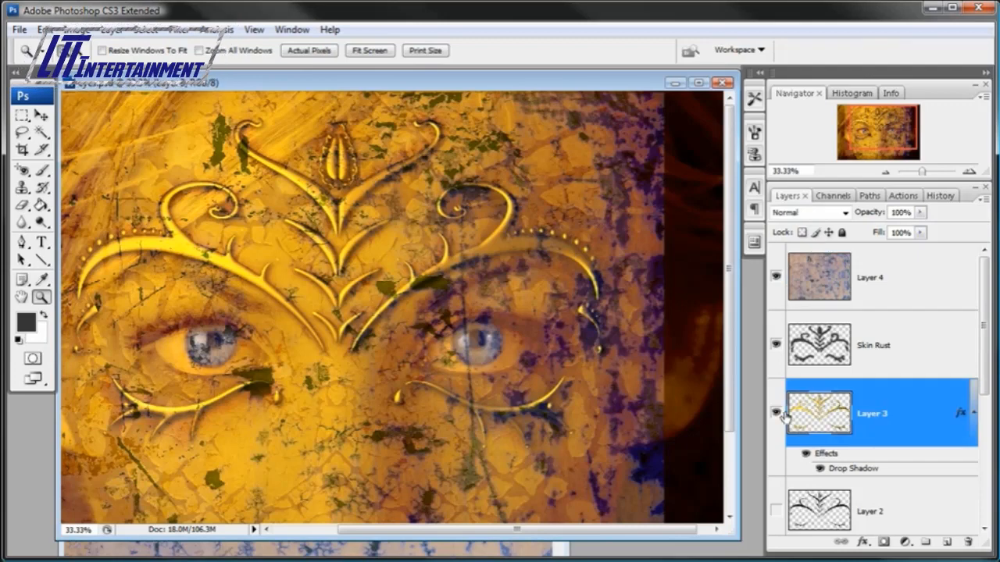
{"action": "left_click", "coordinate": [776, 415]}
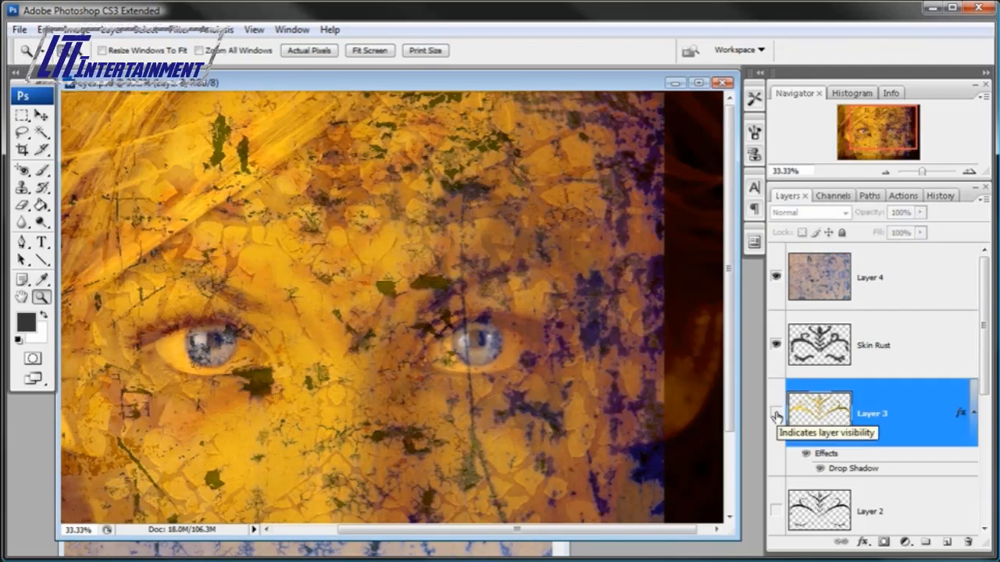
{"action": "left_click", "coordinate": [776, 414]}
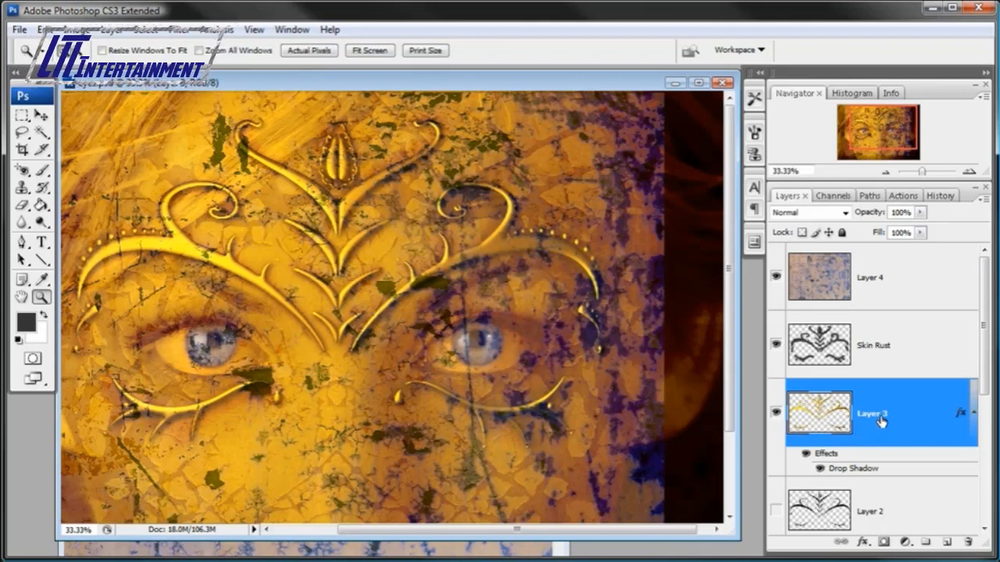
{"action": "double_click", "coordinate": [878, 415]}
{"action": "type", "text": "Henna Bevel"}
{"action": "key", "text": "Return"}
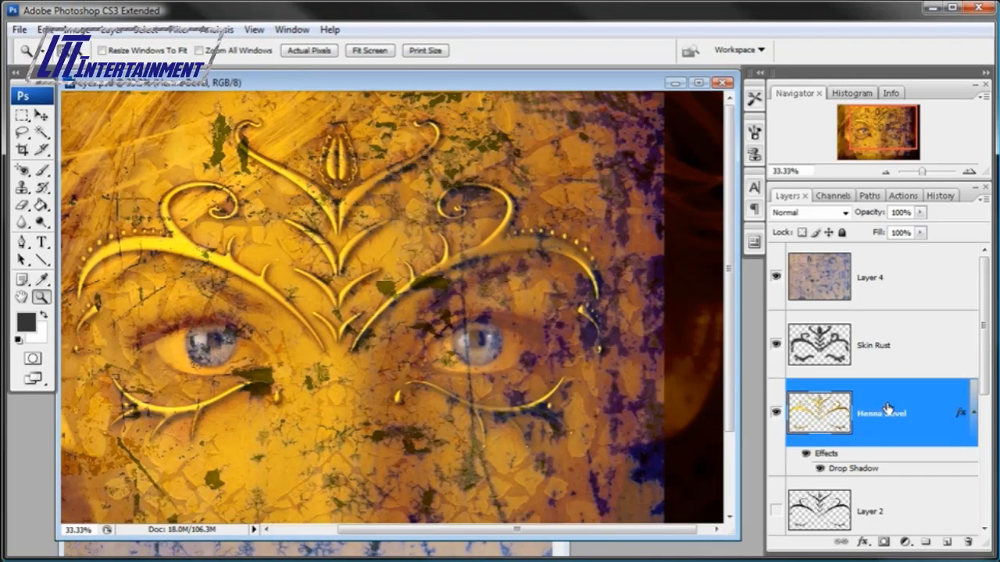
Load the Henna Bevel layer's outline as a selection and invert it to select everything outside the ornament.
{"action": "left_click", "coordinate": [828, 420], "text": "ctrl"}
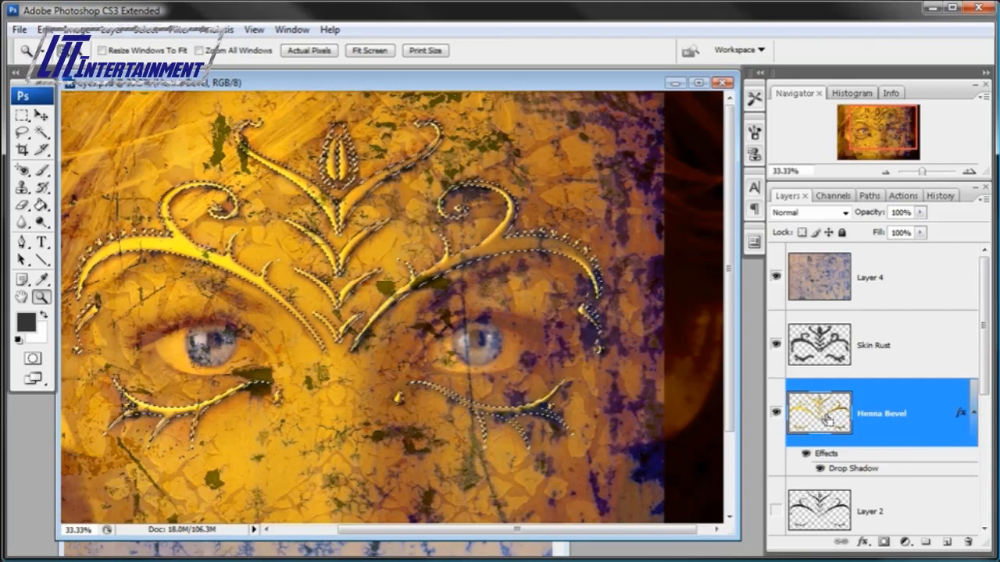
{"action": "left_click", "coordinate": [145, 29]}
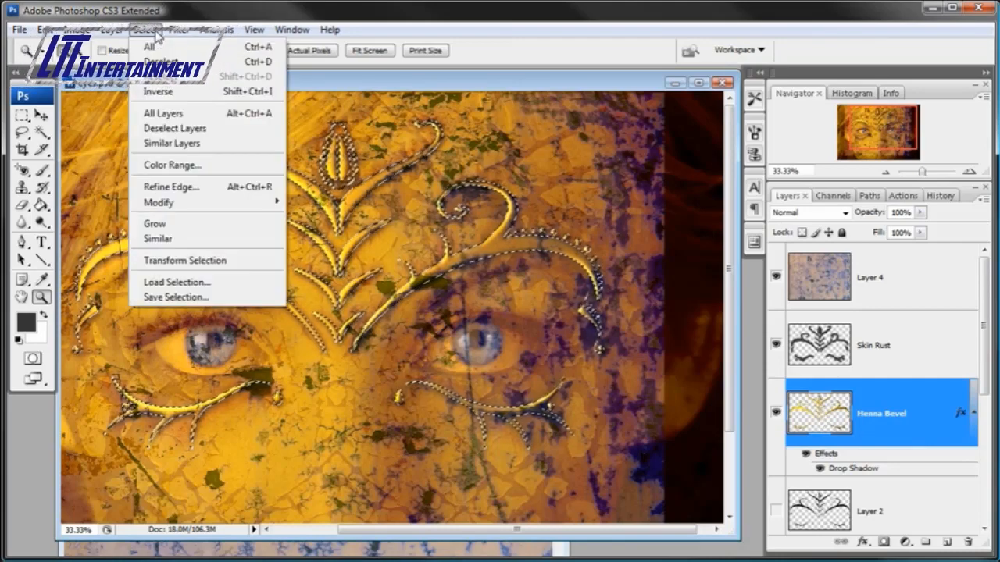
{"action": "left_click", "coordinate": [156, 92]}
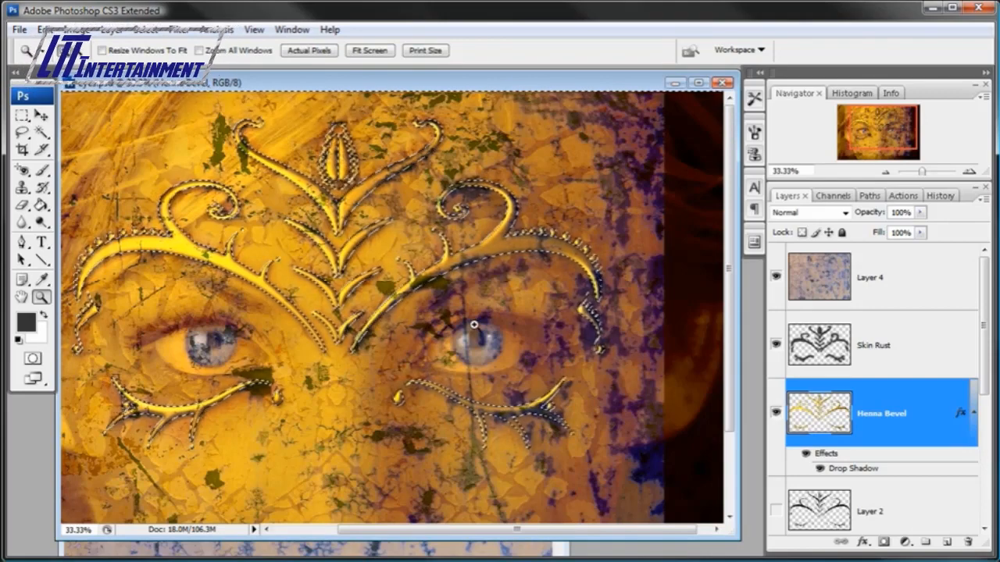
Delete the metal texture on Layer 4 outside the ornament's outline and clear the selection.
{"action": "left_click", "coordinate": [895, 280]}
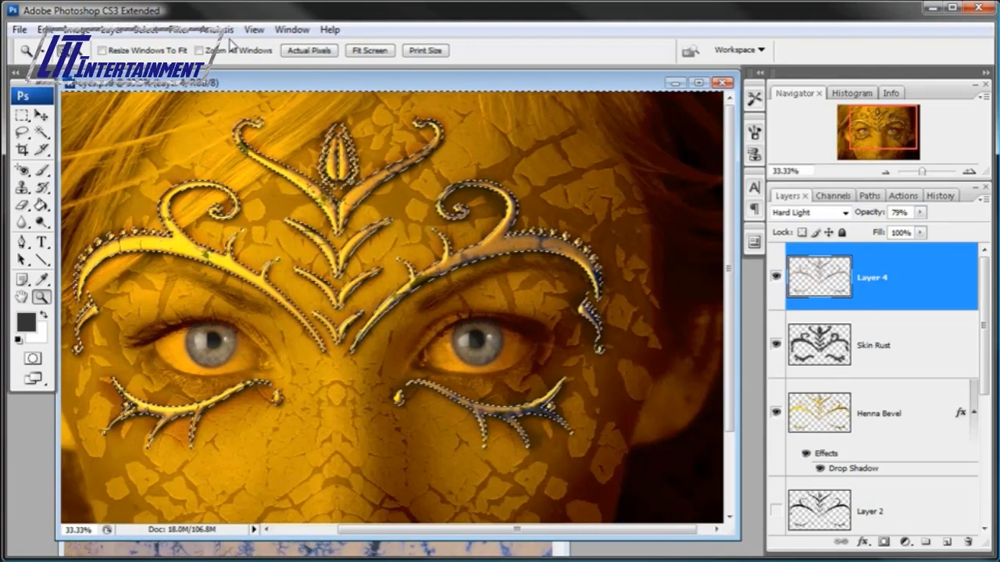
{"action": "left_click", "coordinate": [146, 29]}
{"action": "left_click", "coordinate": [160, 61]}
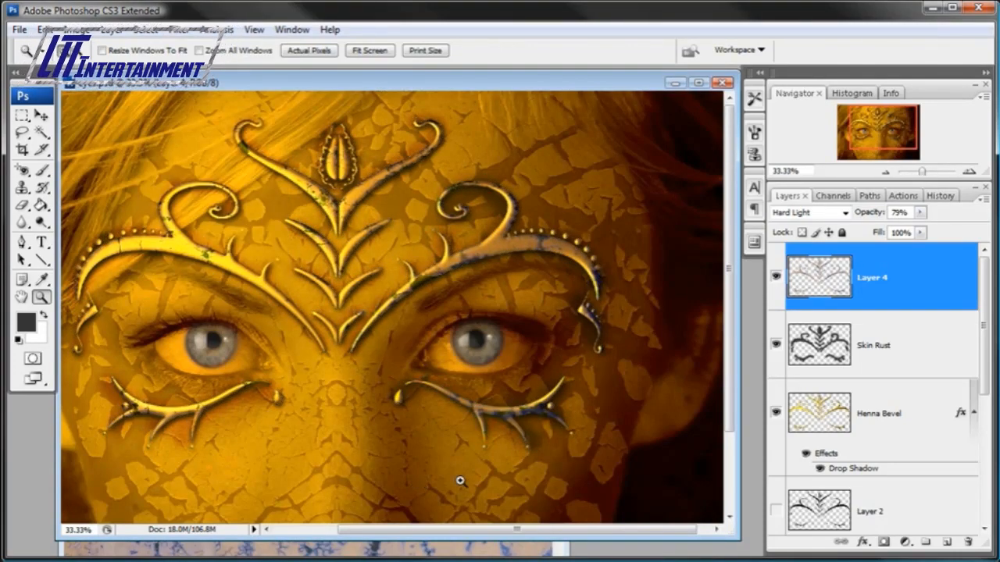
{"action": "left_click", "coordinate": [387, 246]}
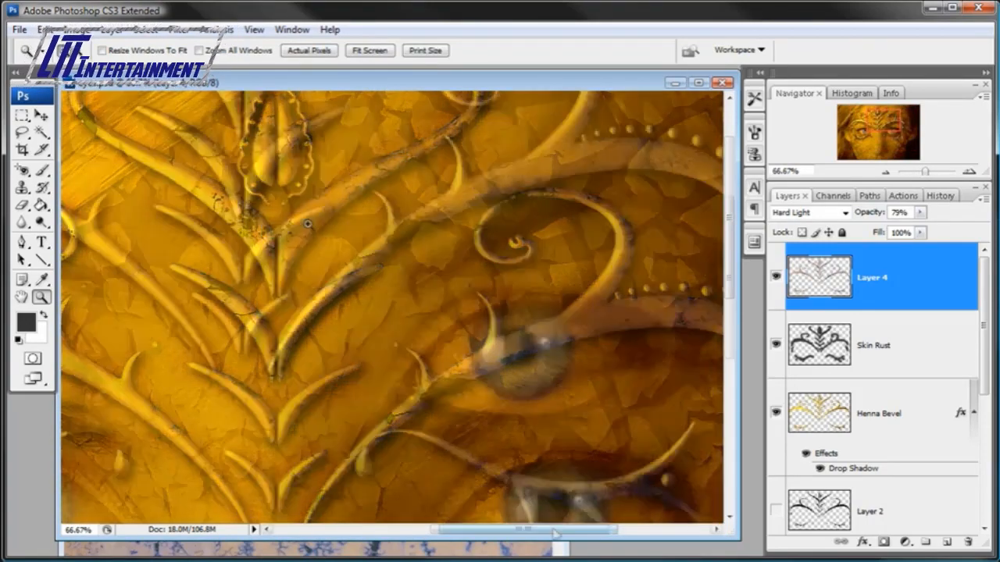
{"action": "left_click_drag", "start_coordinate": [555, 531], "coordinate": [434, 532]}
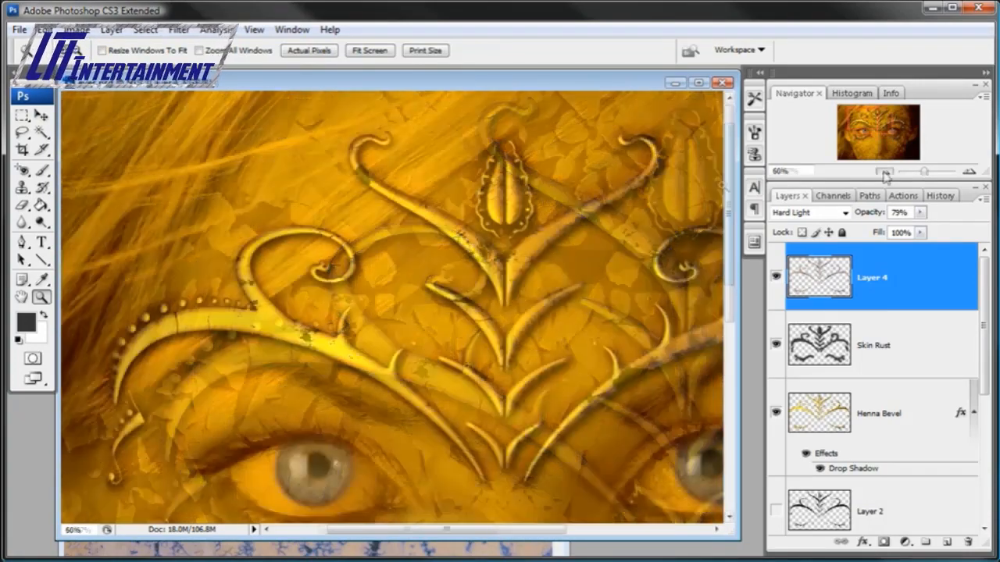
{"action": "left_click", "coordinate": [886, 171]}
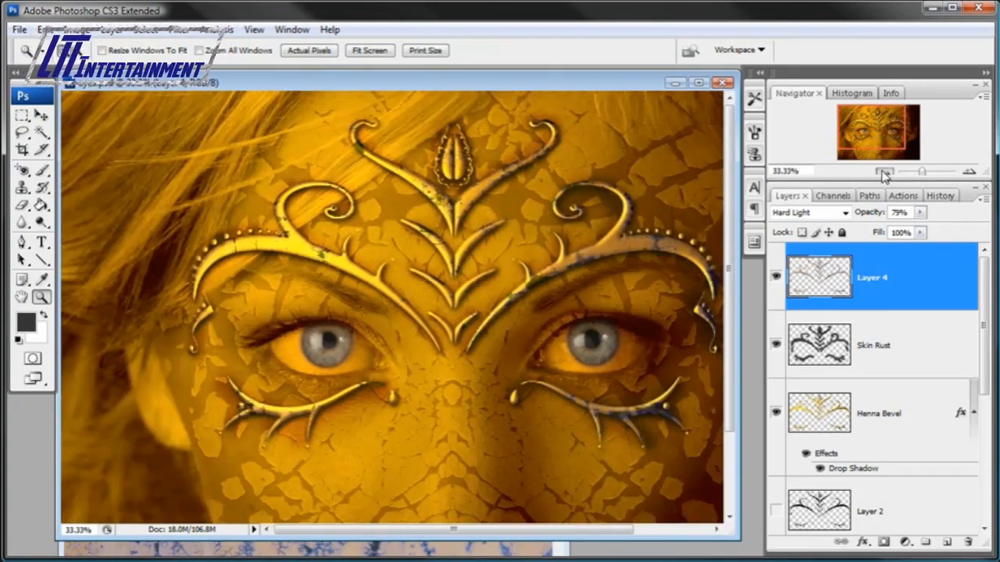
{"action": "left_click", "coordinate": [885, 171]}
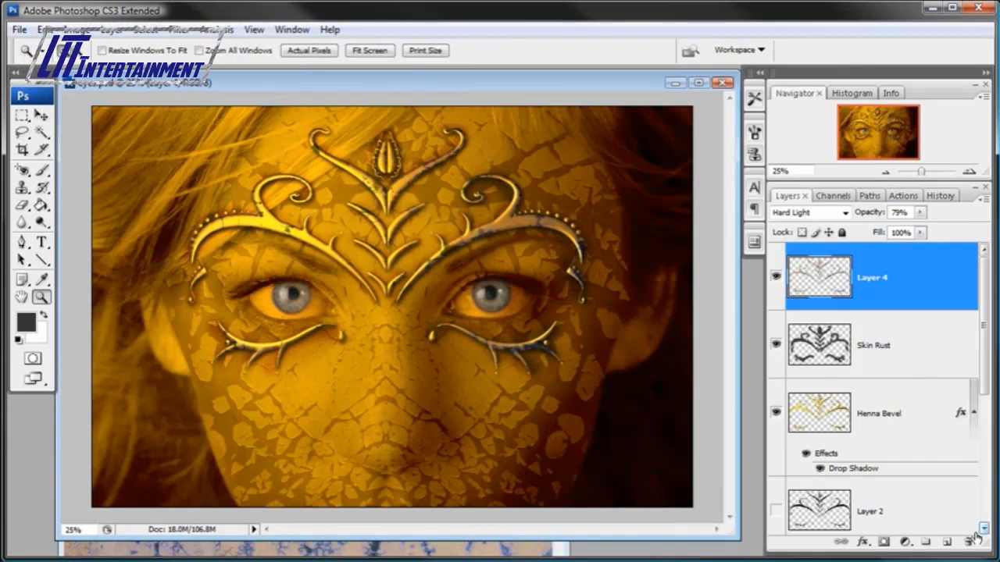
On a new layer, paint a straight vertical white stroke down the bridge of the nose with a soft 172 px brush.
{"action": "left_click", "coordinate": [947, 543]}
{"action": "left_click", "coordinate": [42, 170]}
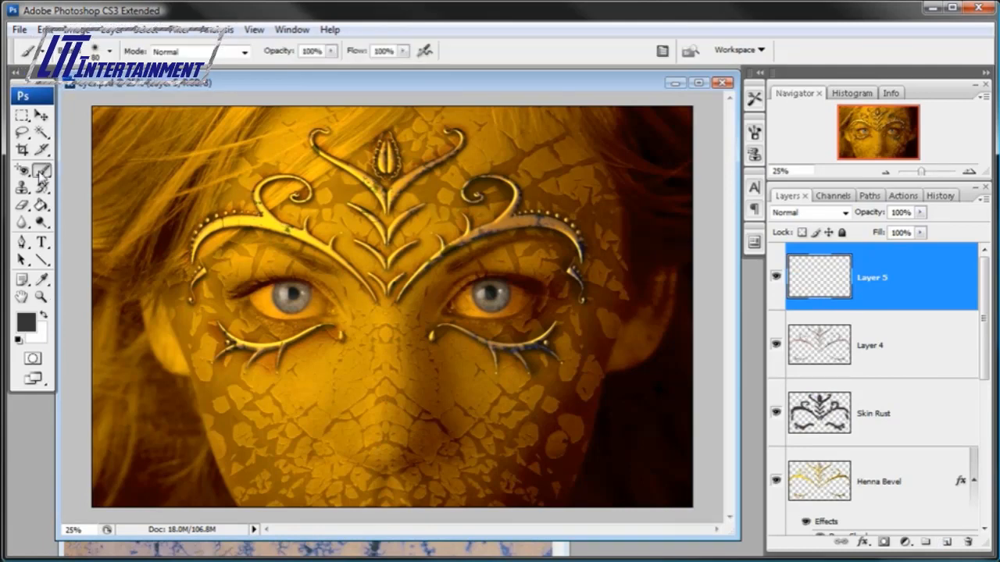
{"action": "left_click", "coordinate": [26, 320]}
{"action": "left_click", "coordinate": [388, 301]}
{"action": "left_click", "coordinate": [334, 260]}
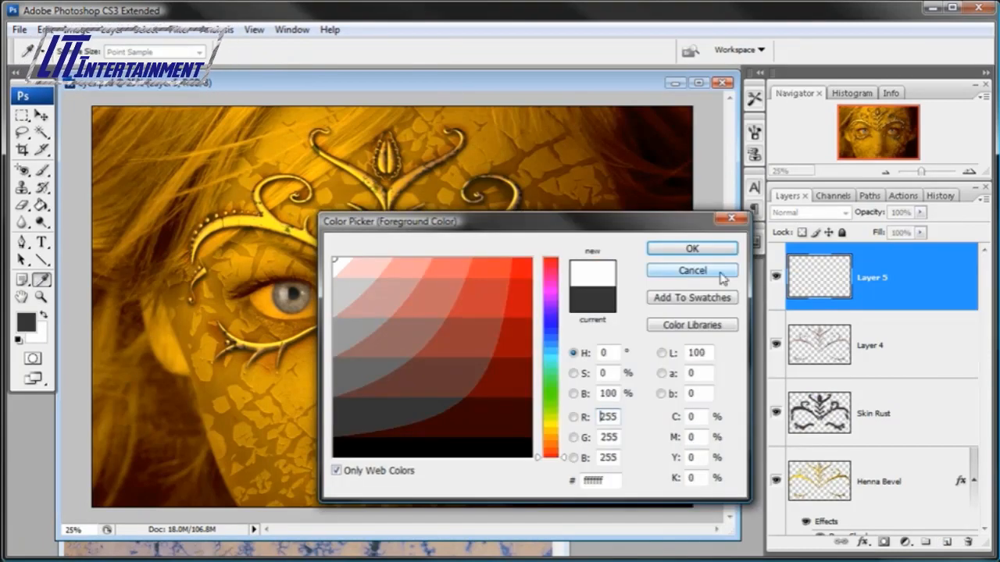
{"action": "left_click", "coordinate": [720, 256]}
{"action": "right_click", "coordinate": [432, 246]}
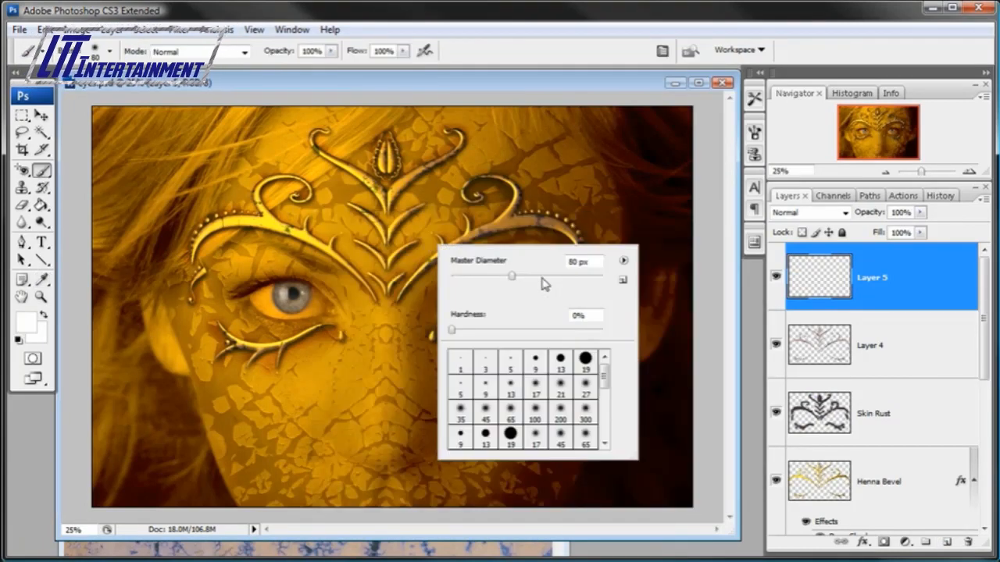
{"action": "left_click_drag", "start_coordinate": [513, 277], "coordinate": [541, 277]}
{"action": "left_click", "coordinate": [556, 277]}
{"action": "left_click", "coordinate": [527, 89]}
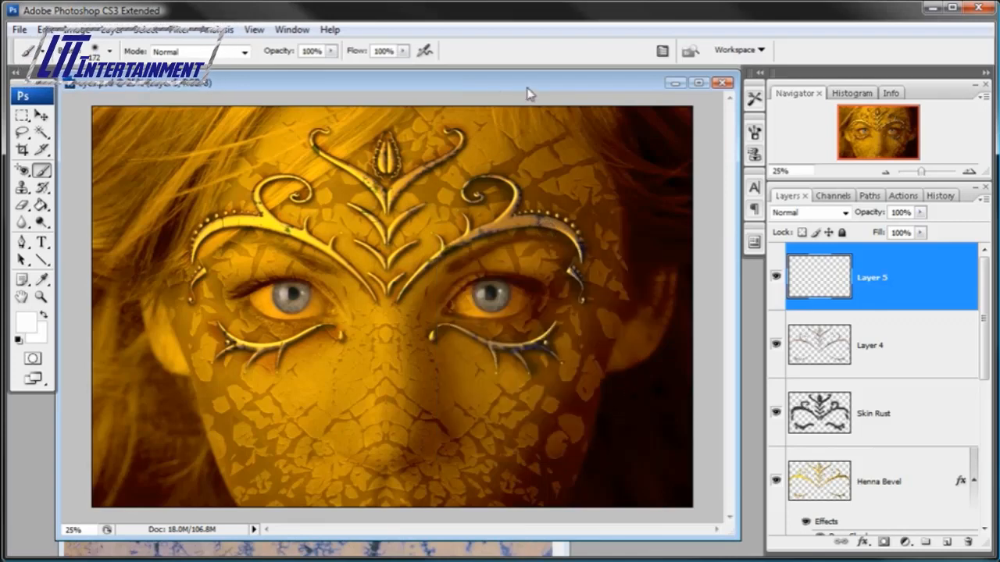
{"action": "left_click", "coordinate": [385, 335]}
{"action": "left_click", "coordinate": [385, 443], "text": "shift"}
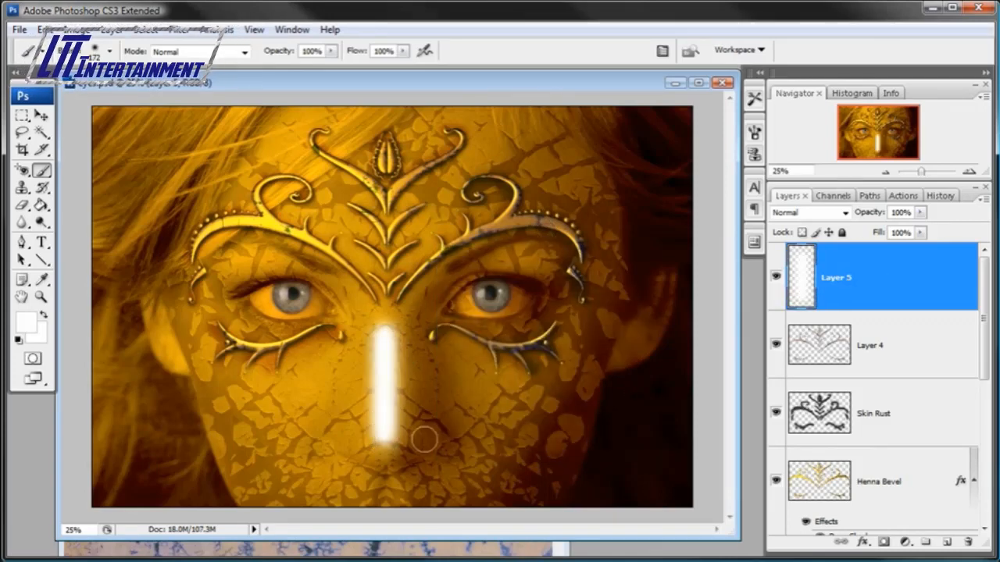
Set the white nose highlight layer's blend mode to Soft Light and its opacity to 82%.
{"action": "left_click", "coordinate": [43, 117]}
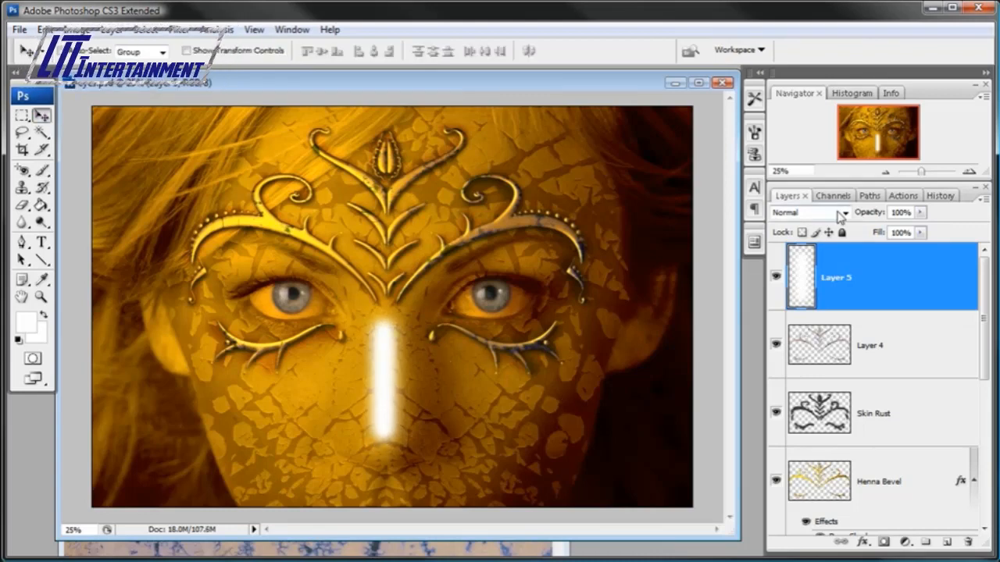
{"action": "left_click", "coordinate": [845, 214]}
{"action": "key", "text": "Down"}
{"action": "key", "text": "Down"}
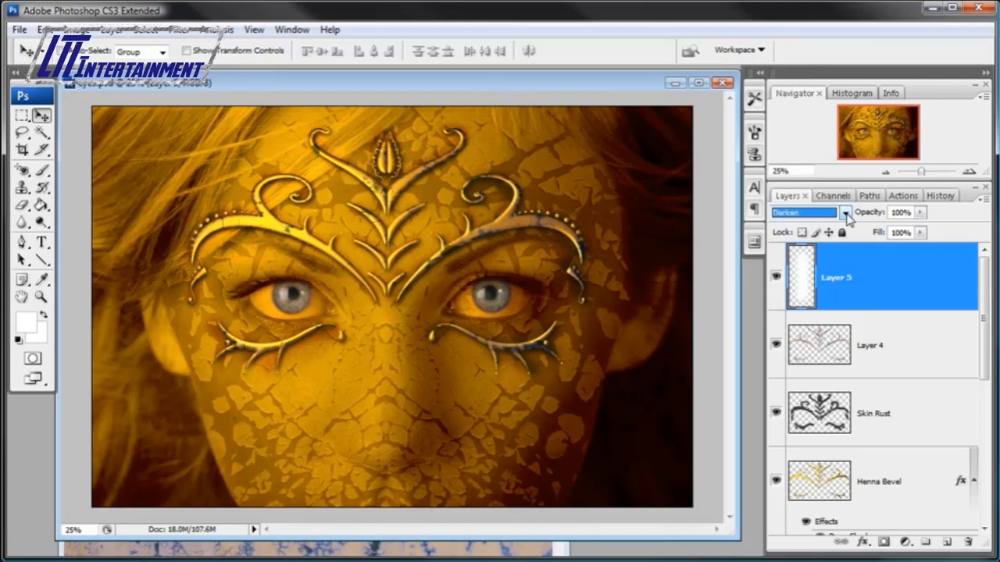
{"action": "key", "text": "Down"}
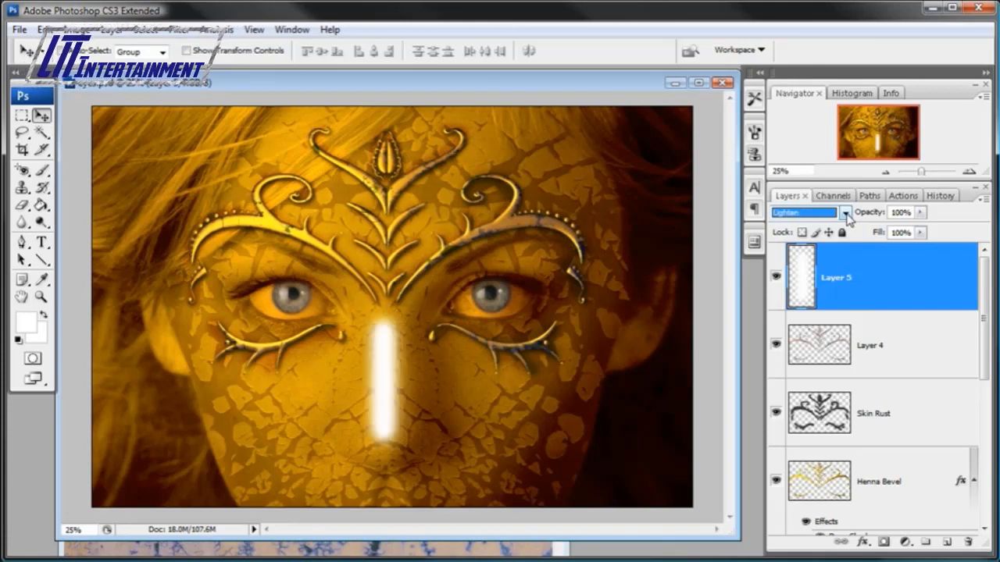
{"action": "key", "text": "Down"}
{"action": "key", "text": "Down"}
{"action": "key", "text": "Down"}
{"action": "key", "text": "Down"}
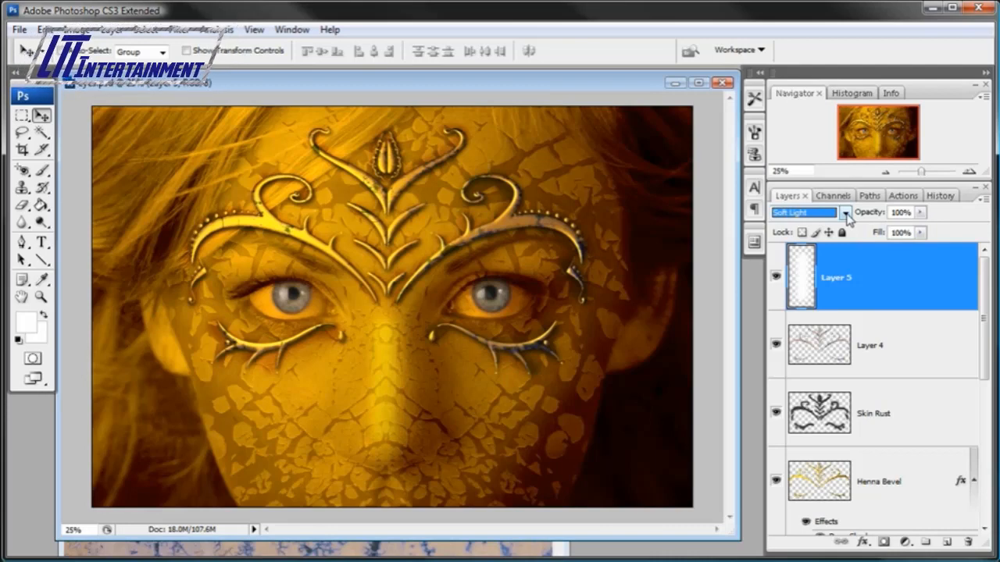
{"action": "key", "text": "Down"}
{"action": "key", "text": "Up"}
{"action": "left_click", "coordinate": [920, 213]}
{"action": "left_click_drag", "start_coordinate": [922, 229], "coordinate": [908, 229]}
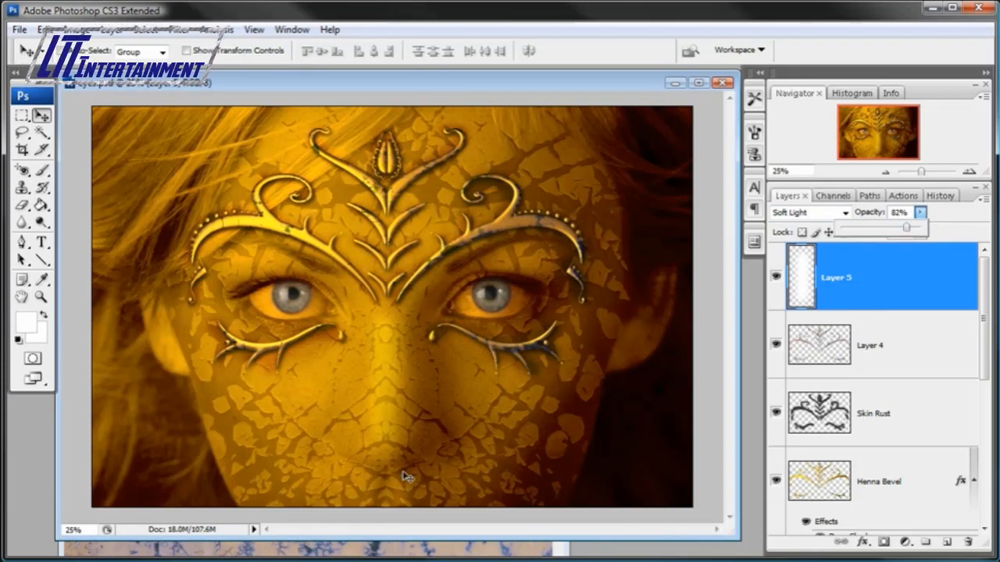
Paint black on the face texture layer's mask along the lower edge of the nose with a soft 53 px brush.
{"action": "left_click", "coordinate": [42, 297]}
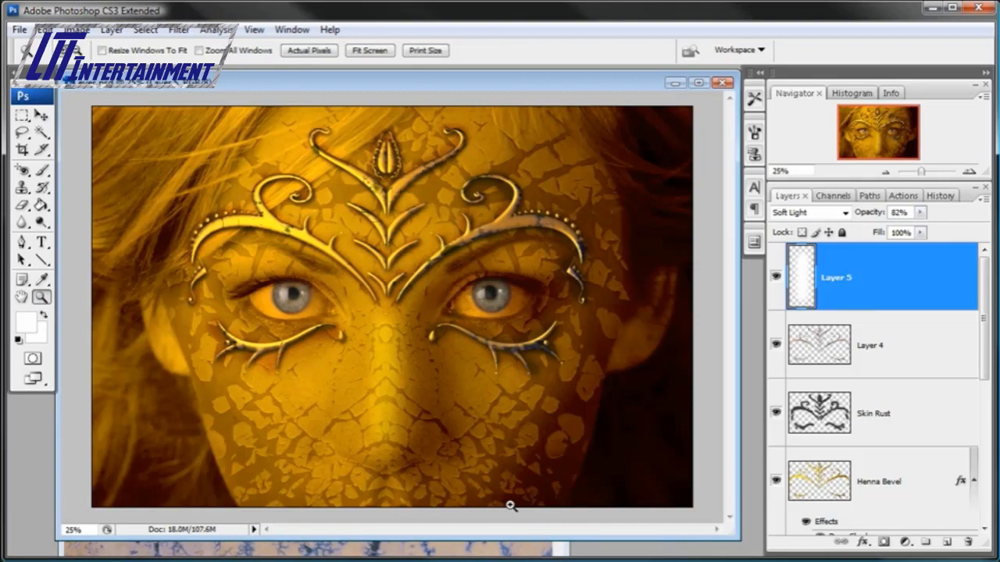
{"action": "left_click", "coordinate": [386, 474]}
{"action": "left_click", "coordinate": [402, 480]}
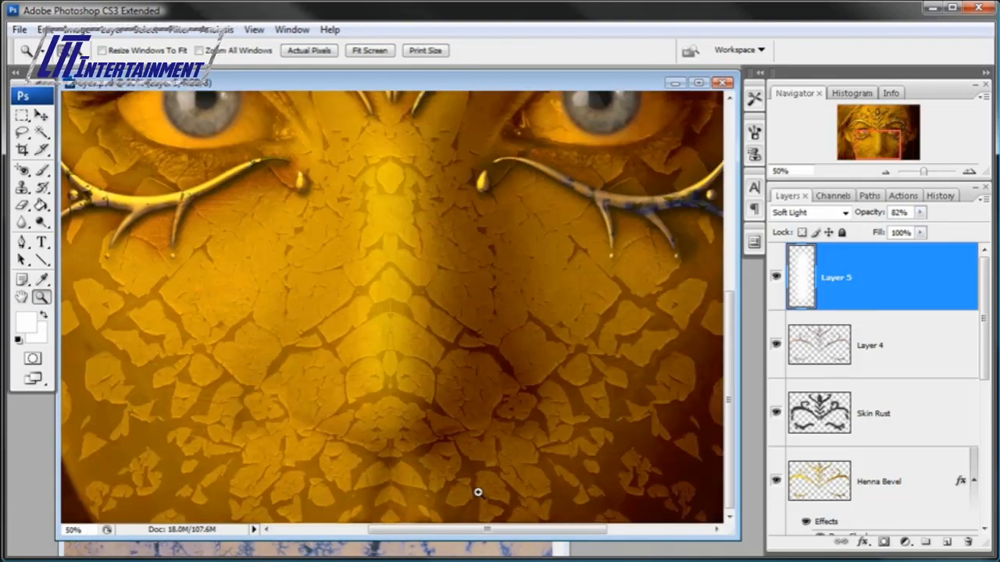
{"action": "scroll", "coordinate": [871, 410], "scroll_direction": "down", "scroll_amount": 5}
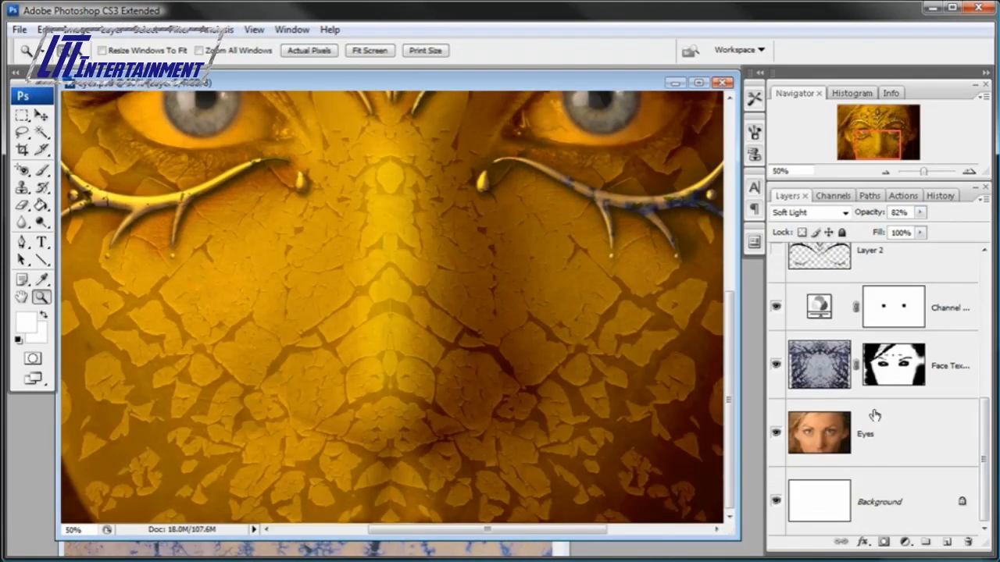
{"action": "left_click", "coordinate": [816, 367]}
{"action": "left_click", "coordinate": [916, 367]}
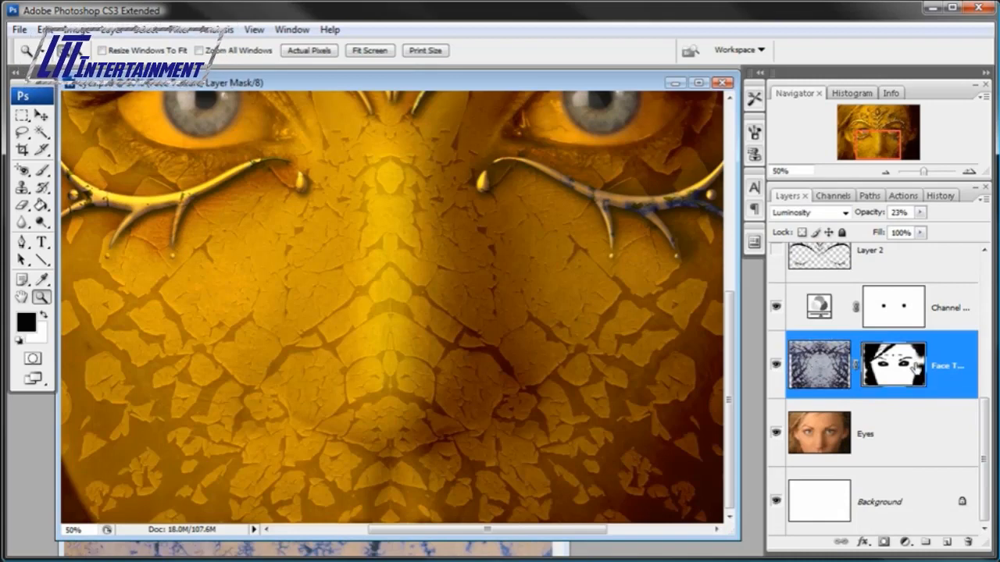
{"action": "left_click", "coordinate": [43, 171]}
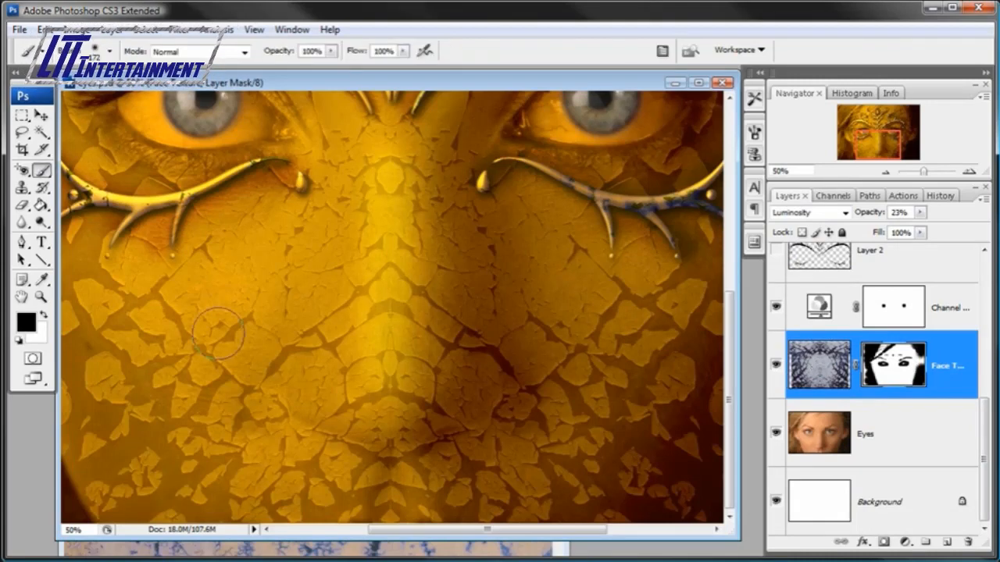
{"action": "right_click", "coordinate": [486, 407]}
{"action": "left_click", "coordinate": [546, 438]}
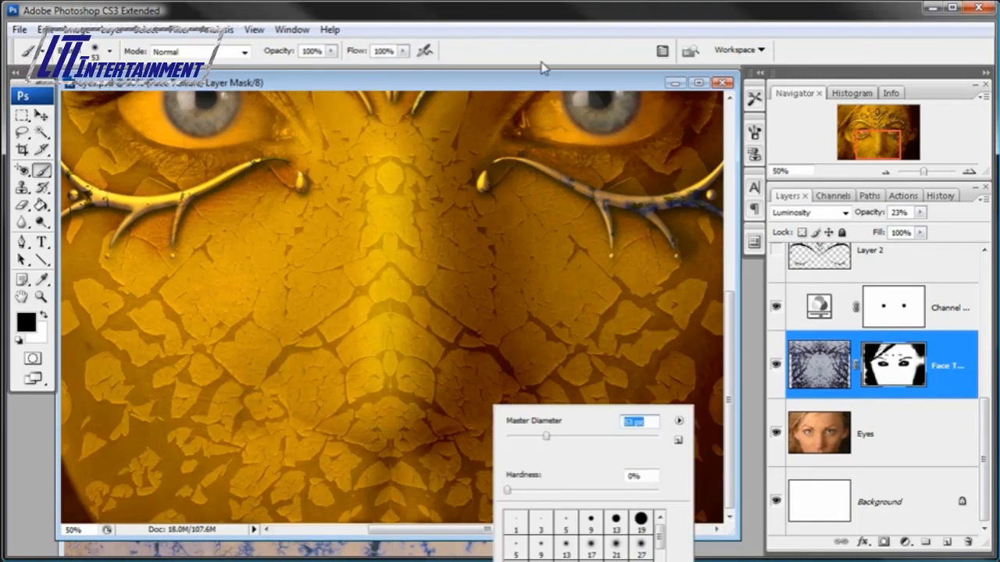
{"action": "left_click", "coordinate": [537, 82]}
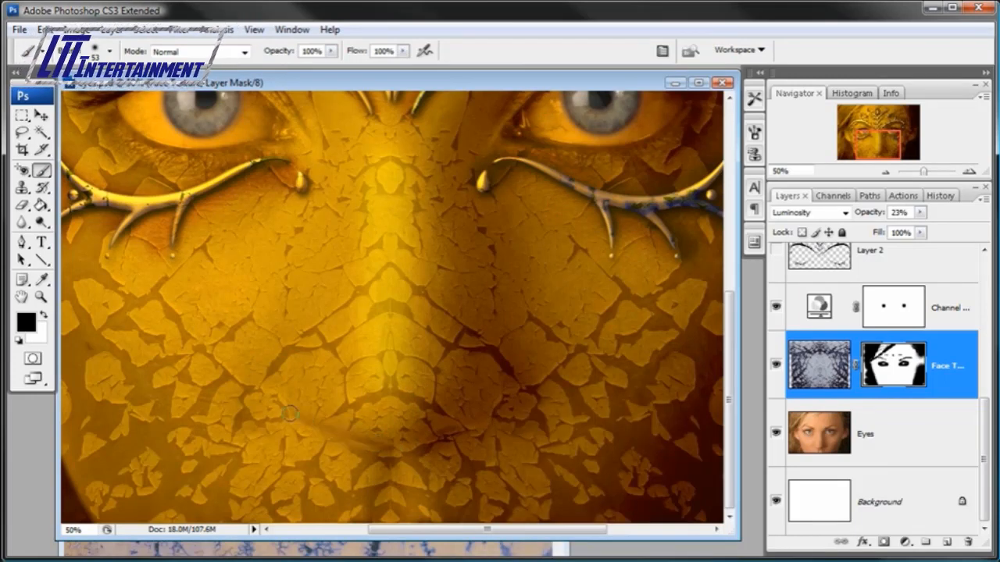
{"action": "mouse_move", "coordinate": [385, 443]}
{"action": "left_mouse_down"}
{"action": "mouse_move", "coordinate": [465, 433]}
{"action": "mouse_move", "coordinate": [494, 414]}
{"action": "mouse_move", "coordinate": [482, 429]}
{"action": "mouse_move", "coordinate": [419, 449]}
{"action": "mouse_move", "coordinate": [377, 448]}
{"action": "left_mouse_up"}
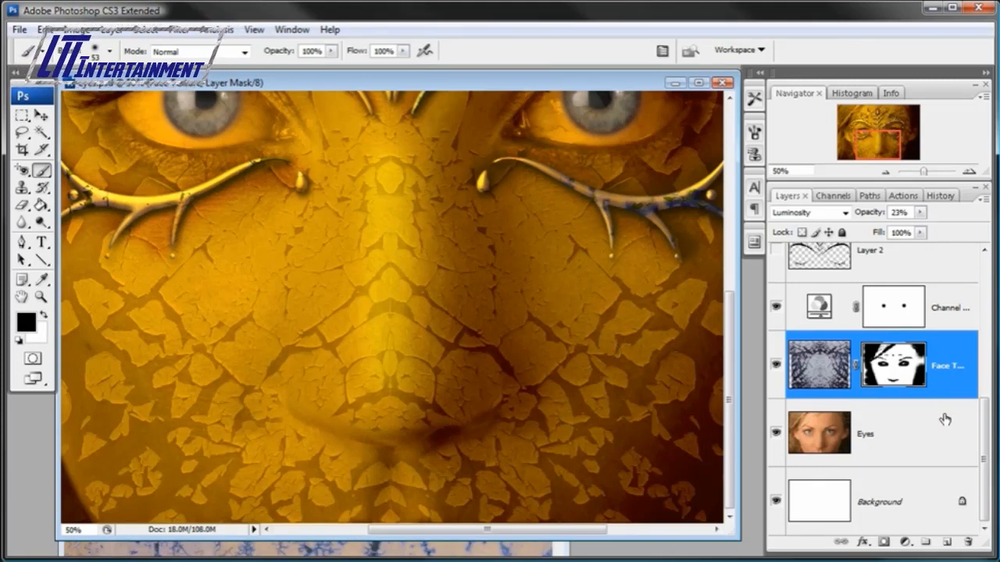
Add a new layer above Layer 5 and set the foreground colour to black.
{"action": "left_click_drag", "start_coordinate": [982, 408], "coordinate": [983, 247]}
{"action": "left_click", "coordinate": [899, 280]}
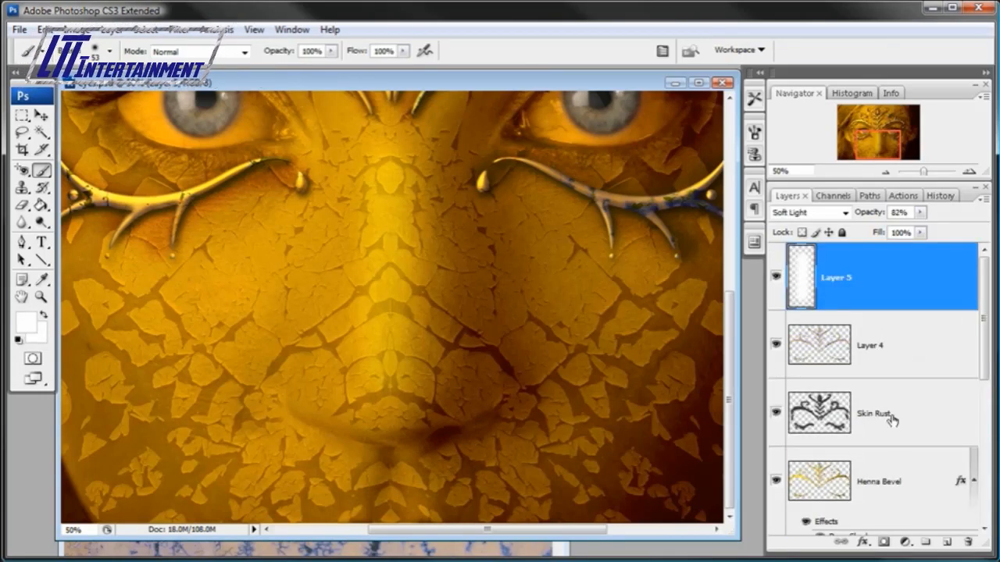
{"action": "left_click", "coordinate": [946, 541]}
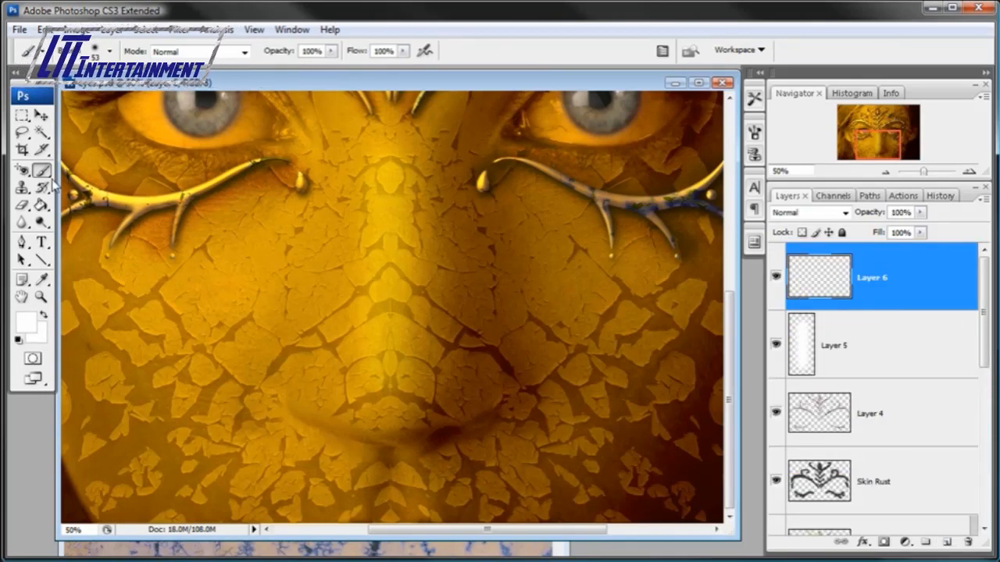
{"action": "left_click", "coordinate": [28, 316]}
{"action": "left_click_drag", "start_coordinate": [462, 355], "coordinate": [469, 451]}
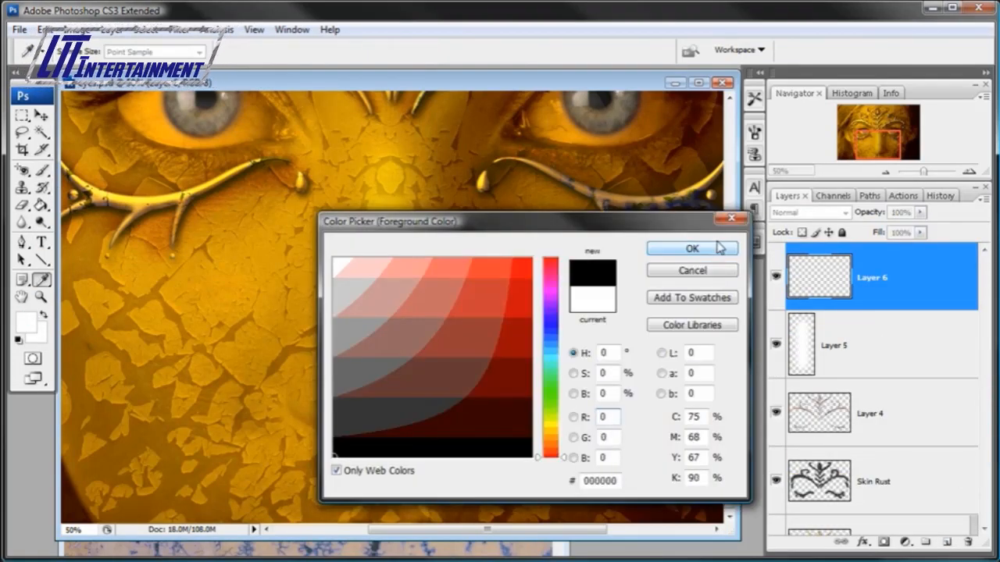
{"action": "left_click", "coordinate": [692, 248]}
{"action": "key", "text": "b"}
{"action": "left_click", "coordinate": [439, 432]}
{"action": "key", "text": "ctrl+z"}
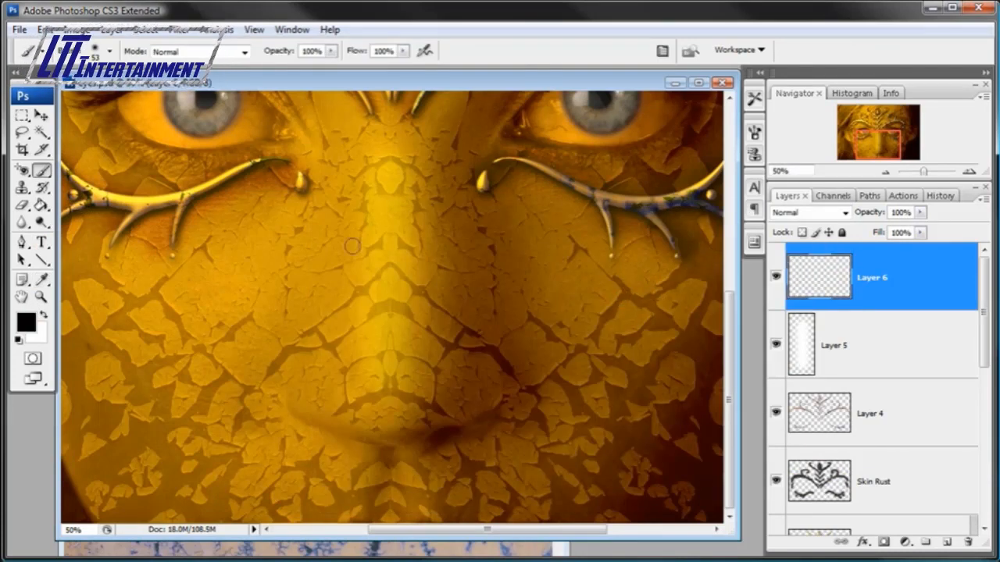
Paint a black stroke down the right side of the nose and around under the nostril with a soft 116 px brush.
{"action": "right_click", "coordinate": [655, 297]}
{"action": "left_click", "coordinate": [659, 334]}
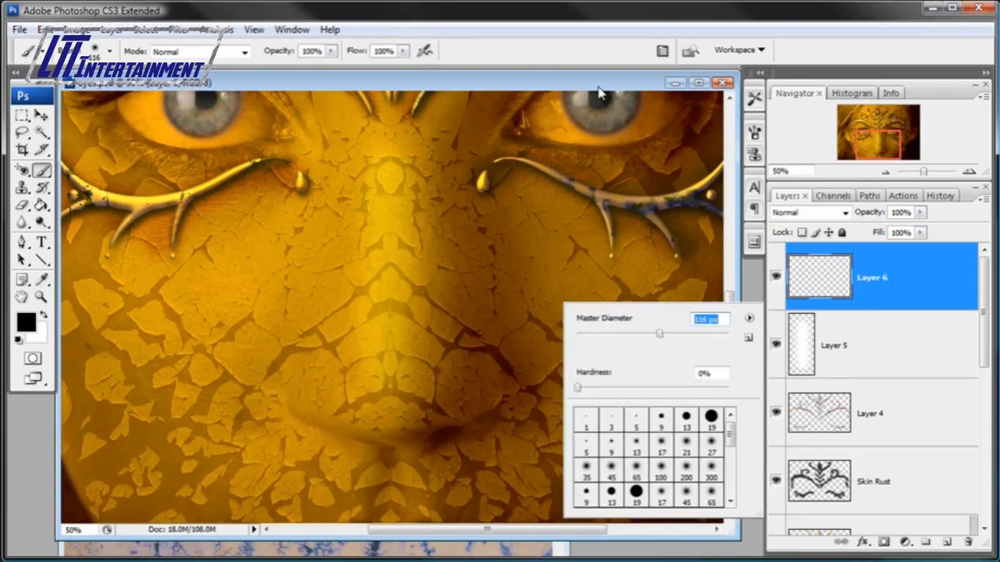
{"action": "key", "text": "Return"}
{"action": "left_click", "coordinate": [495, 225]}
{"action": "mouse_move", "coordinate": [497, 252]}
{"action": "left_mouse_down"}
{"action": "mouse_move", "coordinate": [507, 401]}
{"action": "mouse_move", "coordinate": [459, 442]}
{"action": "left_mouse_up"}
{"action": "key", "text": "ctrl+z"}
{"action": "mouse_move", "coordinate": [503, 226]}
{"action": "left_mouse_down"}
{"action": "mouse_move", "coordinate": [491, 239]}
{"action": "mouse_move", "coordinate": [487, 424]}
{"action": "mouse_move", "coordinate": [430, 456]}
{"action": "left_mouse_up"}
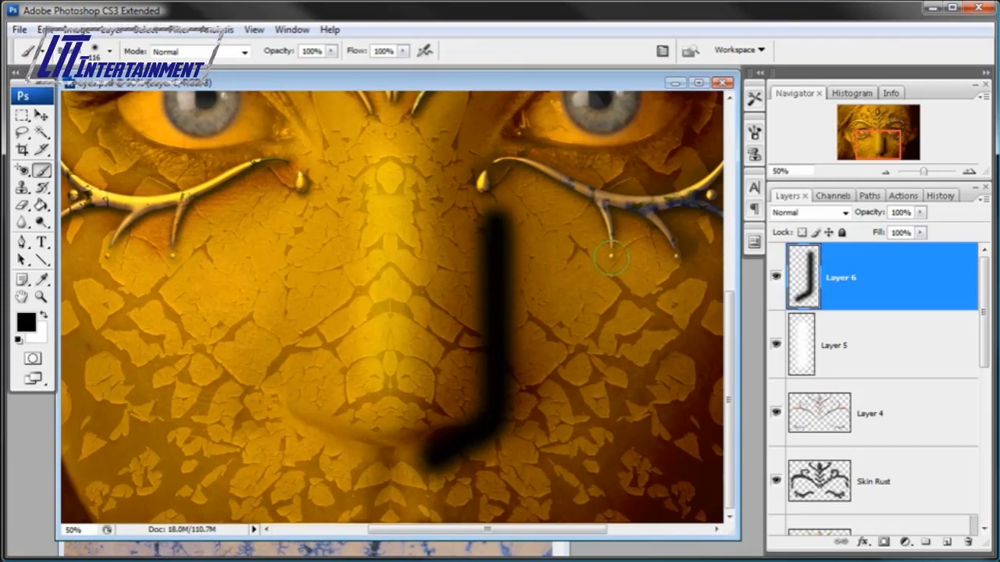
Set the black nose shadow layer's blend mode to Soft Light and its opacity to 58%.
{"action": "left_click", "coordinate": [886, 172]}
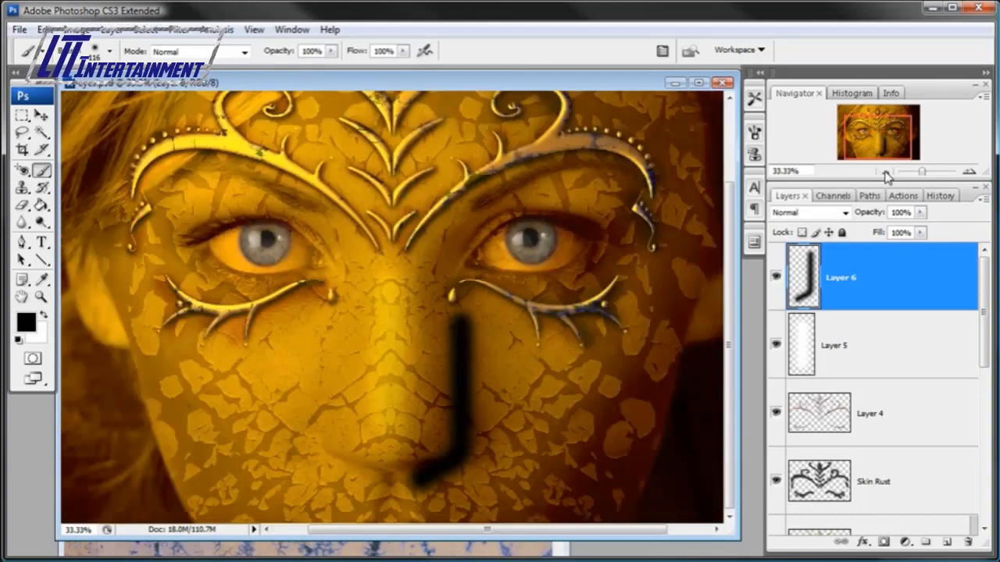
{"action": "left_click", "coordinate": [845, 212]}
{"action": "left_click", "coordinate": [846, 214]}
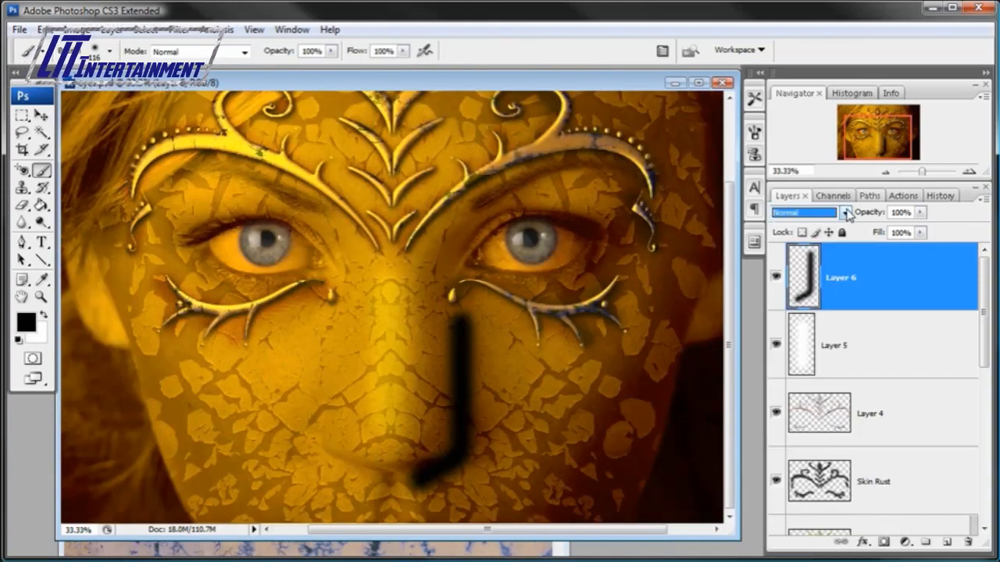
{"action": "key", "text": "Down"}
{"action": "key", "text": "Down"}
{"action": "key", "text": "Down"}
{"action": "key", "text": "Down"}
{"action": "key", "text": "Down"}
{"action": "key", "text": "Down"}
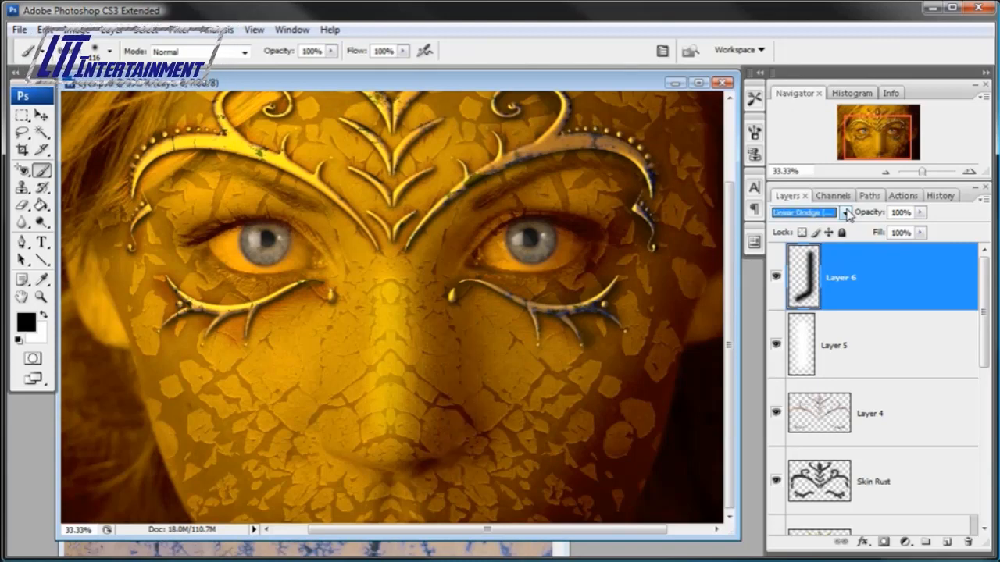
{"action": "key", "text": "Down"}
{"action": "key", "text": "Down"}
{"action": "key", "text": "Up"}
{"action": "key", "text": "Down"}
{"action": "key", "text": "Up"}
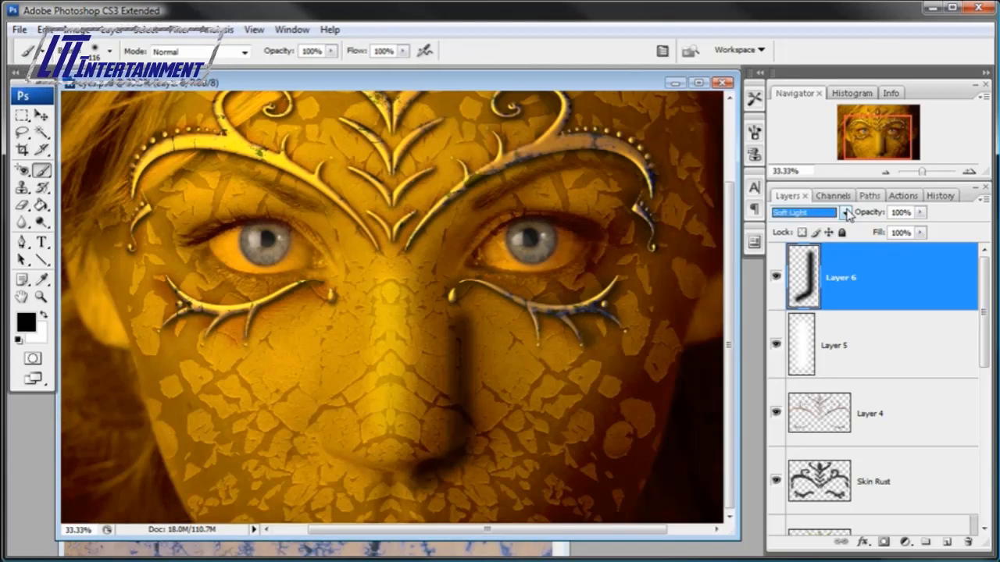
{"action": "left_click", "coordinate": [921, 212]}
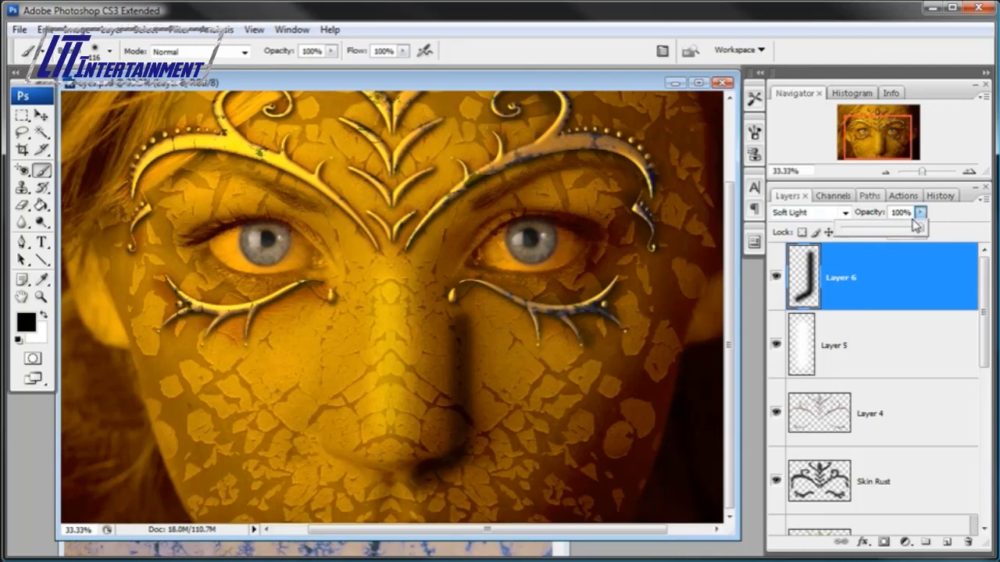
{"action": "left_click_drag", "start_coordinate": [914, 227], "coordinate": [889, 233]}
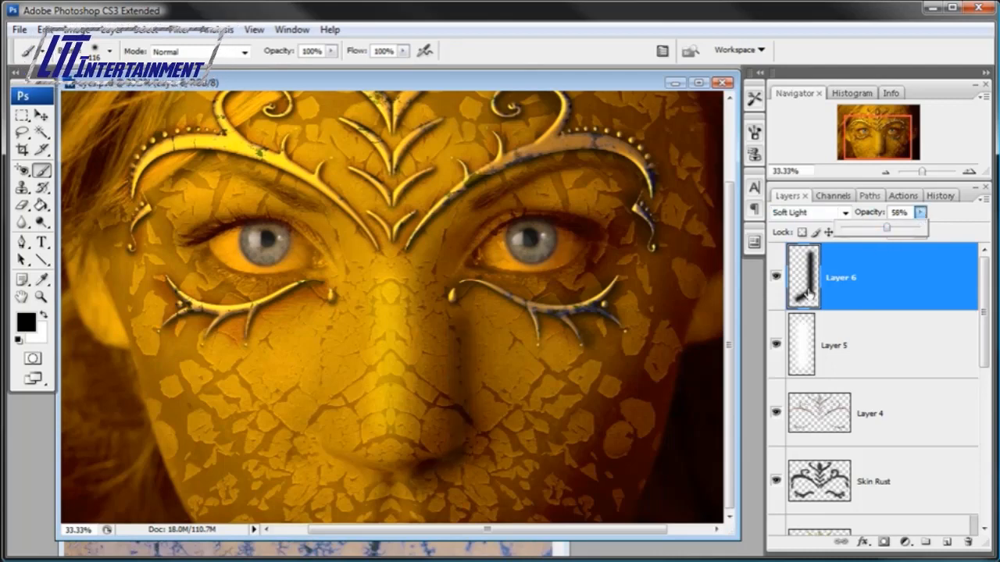
{"action": "left_click", "coordinate": [304, 76]}
Soften the nose shadow on Layer 6 with a Gaussian Blur of 43.9 pixels radius.
{"action": "left_click", "coordinate": [195, 33]}
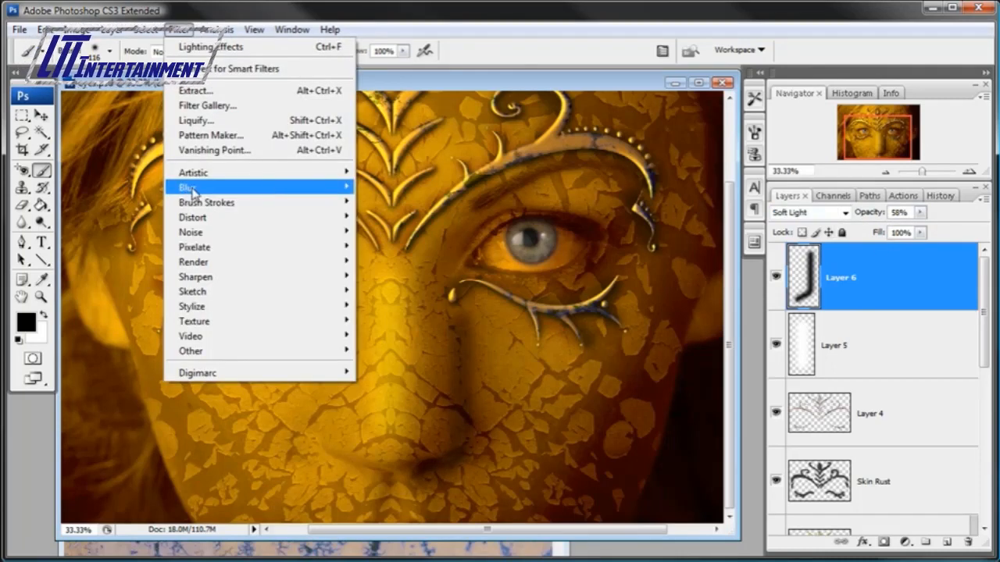
{"action": "left_click", "coordinate": [383, 205]}
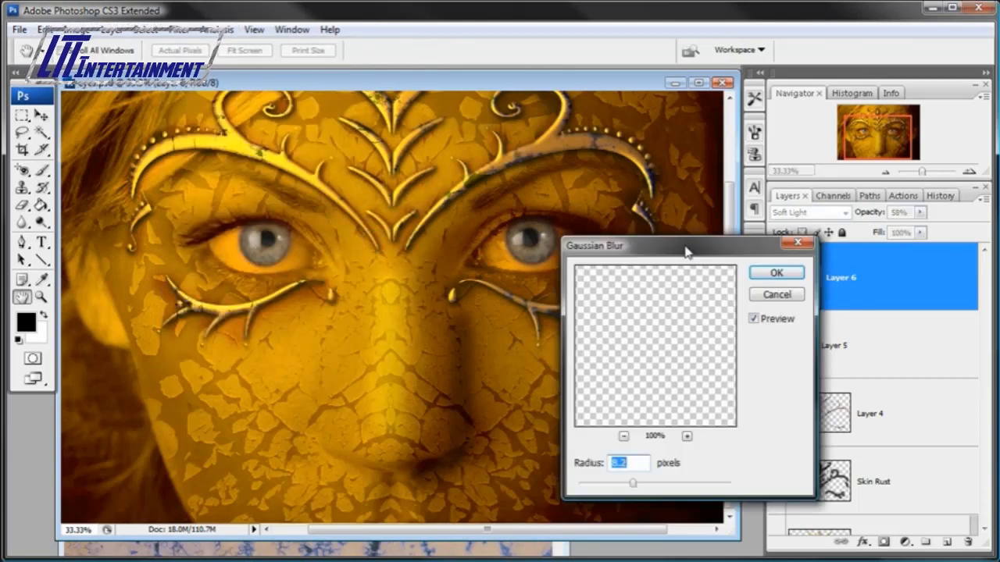
{"action": "left_click_drag", "start_coordinate": [685, 248], "coordinate": [768, 235]}
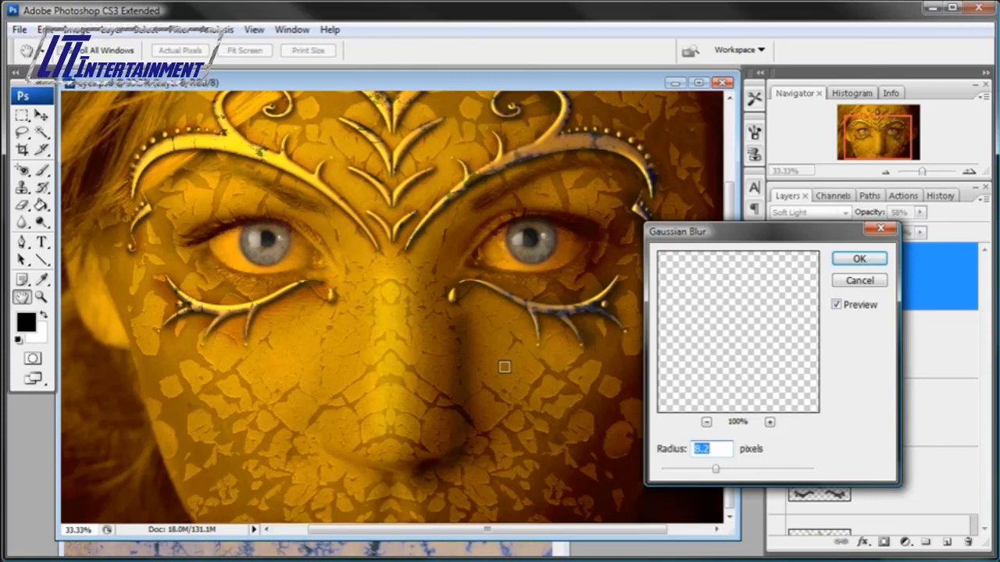
{"action": "left_click_drag", "start_coordinate": [732, 471], "coordinate": [755, 474]}
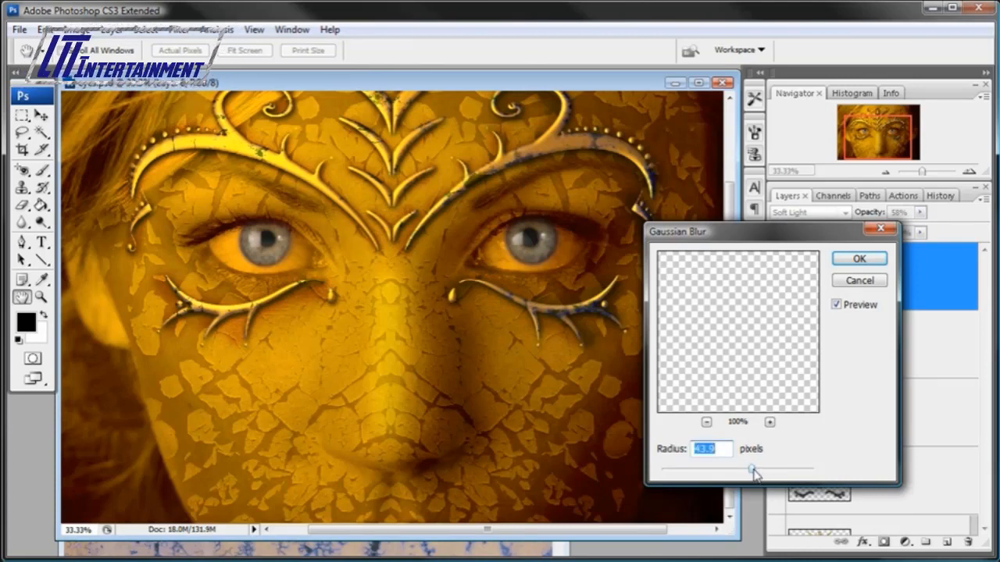
{"action": "left_click", "coordinate": [859, 260]}
{"action": "key", "text": "b"}
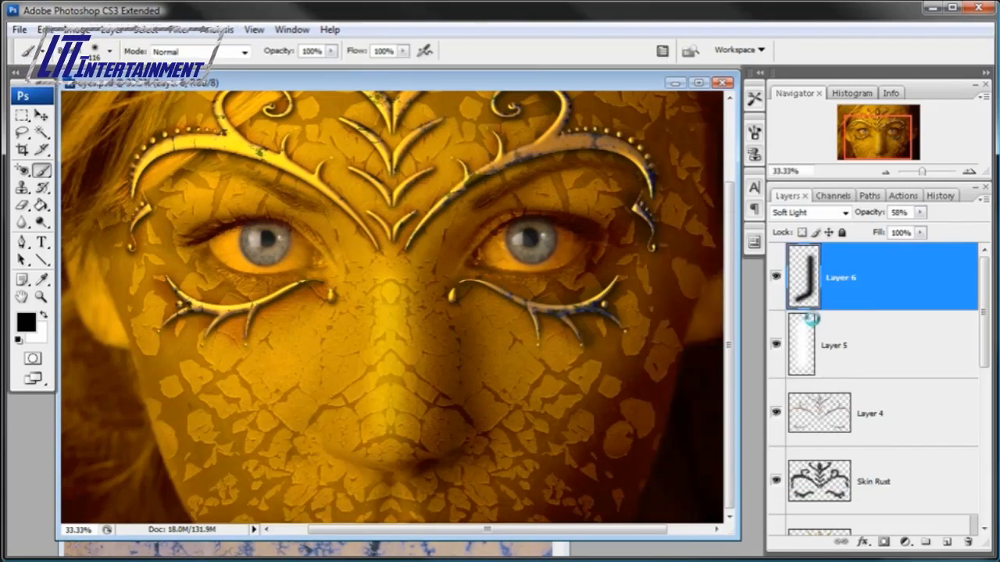
Compare the face with the nose shadow layer hidden and shown, and view the whole image at 25%.
{"action": "left_click", "coordinate": [777, 278]}
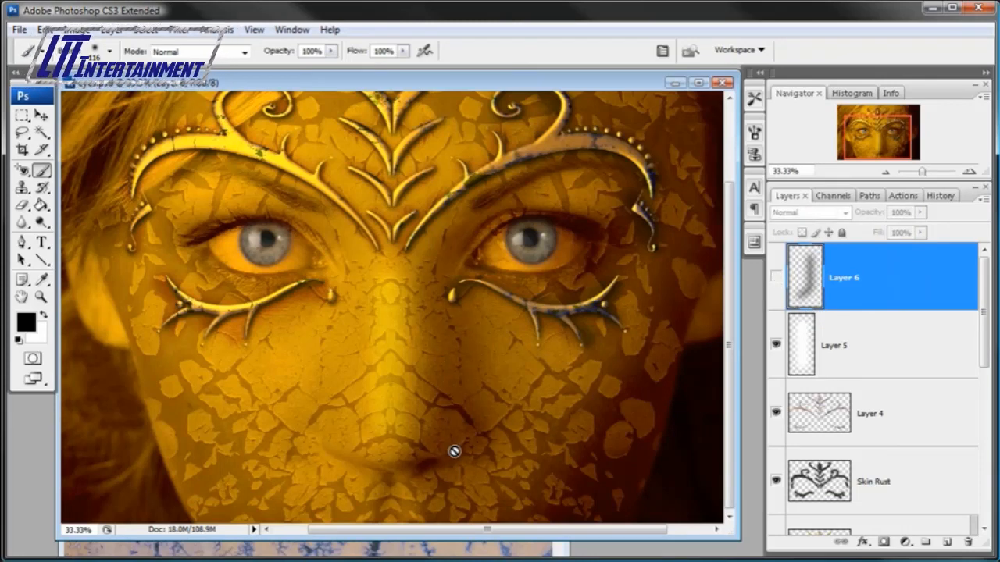
{"action": "left_click", "coordinate": [777, 277]}
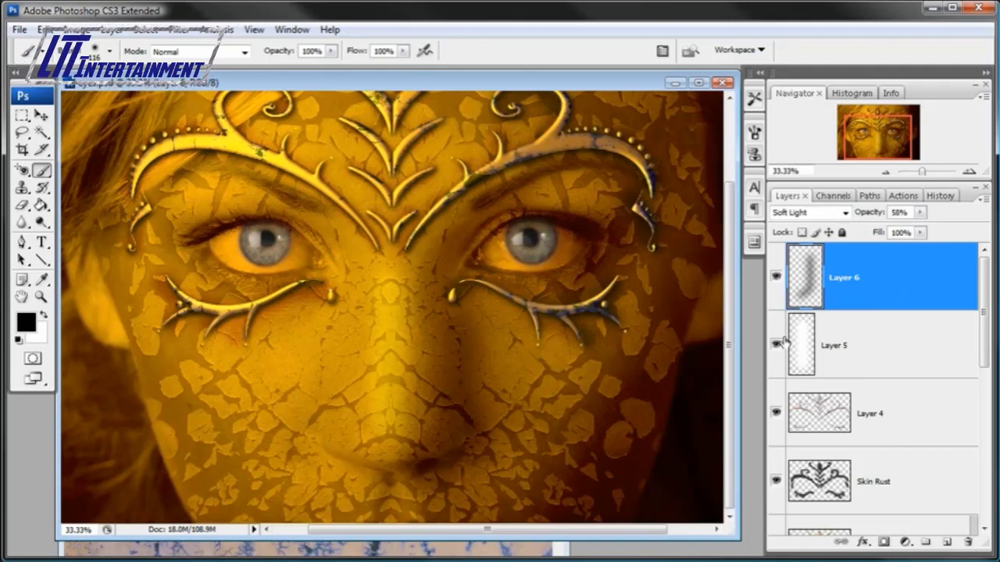
{"action": "left_click", "coordinate": [888, 172]}
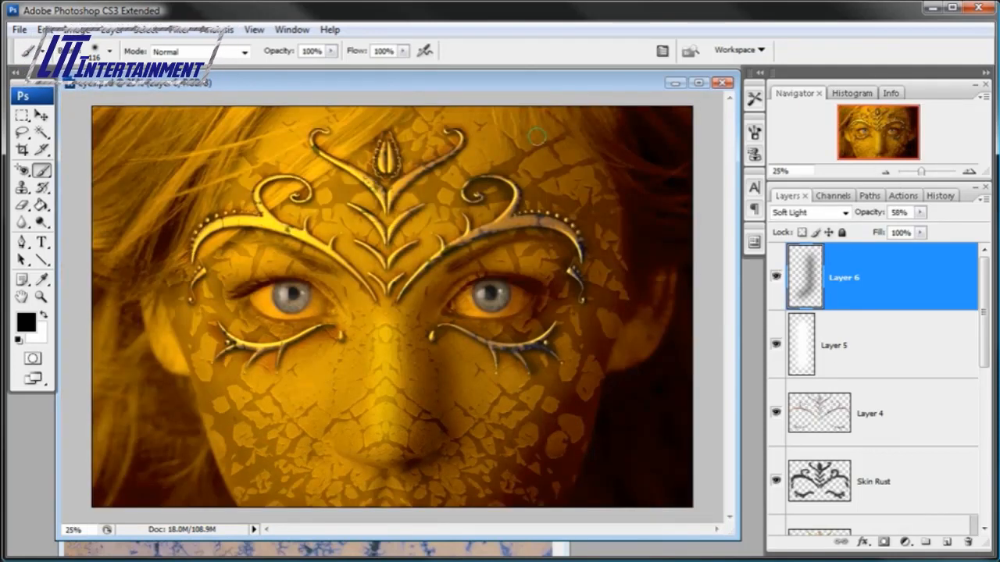